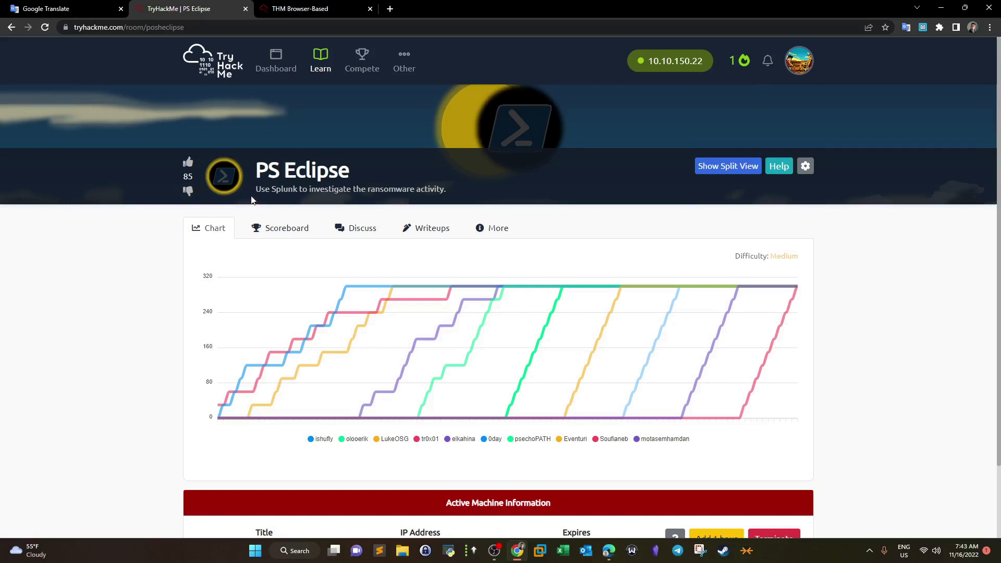
# Expand Task 1, "Ransomware or not", in the PS Eclipse room to show its scenario.
pyautogui.moveTo(254, 194); pyautogui.dragTo(460, 201)
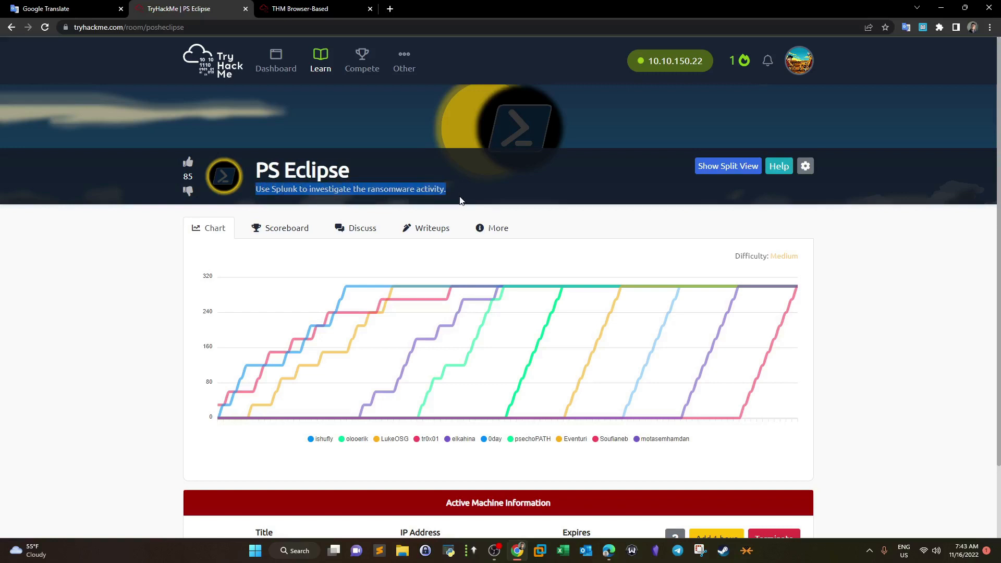
pyautogui.scroll(-2, 460, 201)
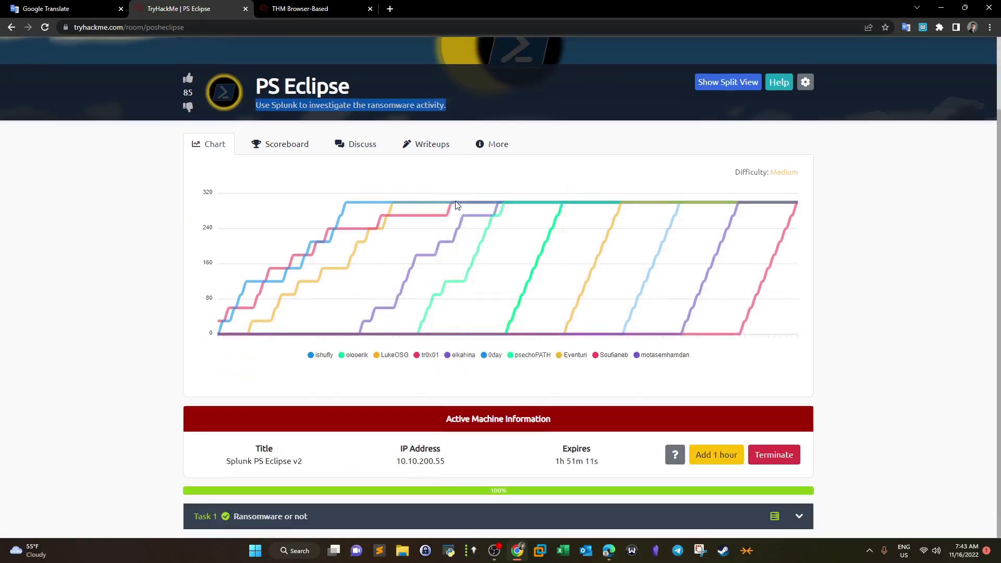
pyautogui.click(412, 522)
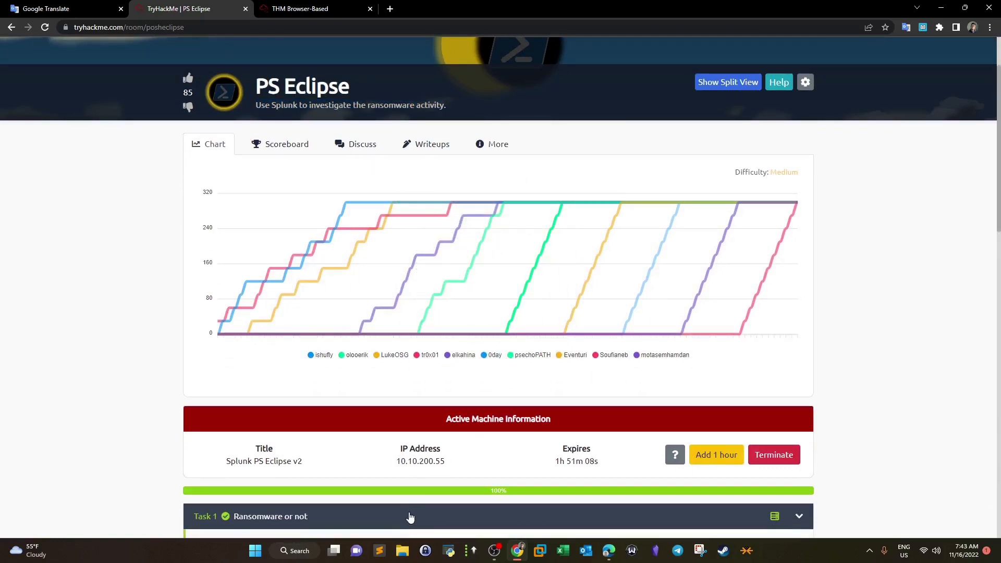
pyautogui.scroll(-2, 402, 378)
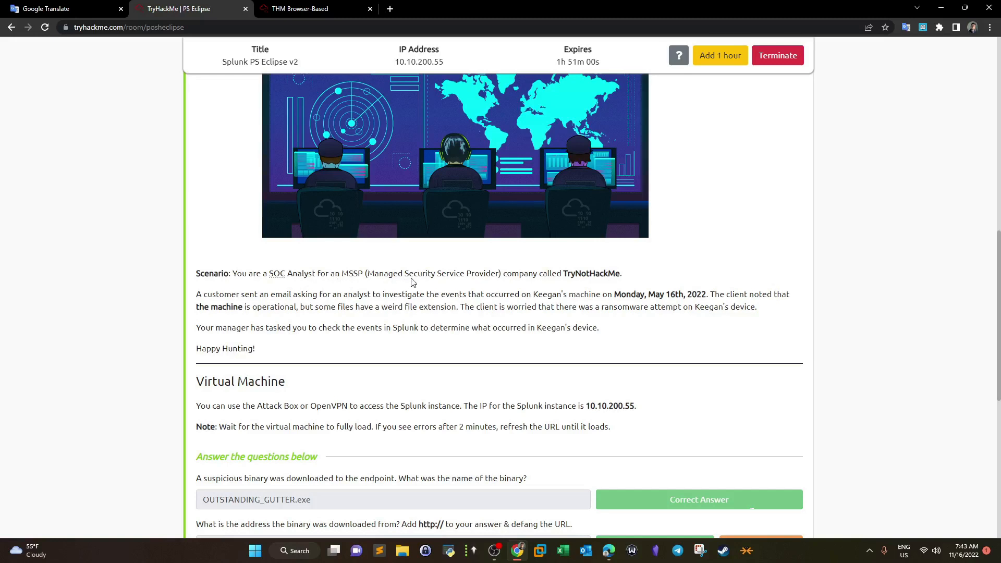
# Read the scenario's company name and the client's description of the affected machine, its files and the suspected attack.
pyautogui.moveTo(622, 277); pyautogui.dragTo(566, 273)
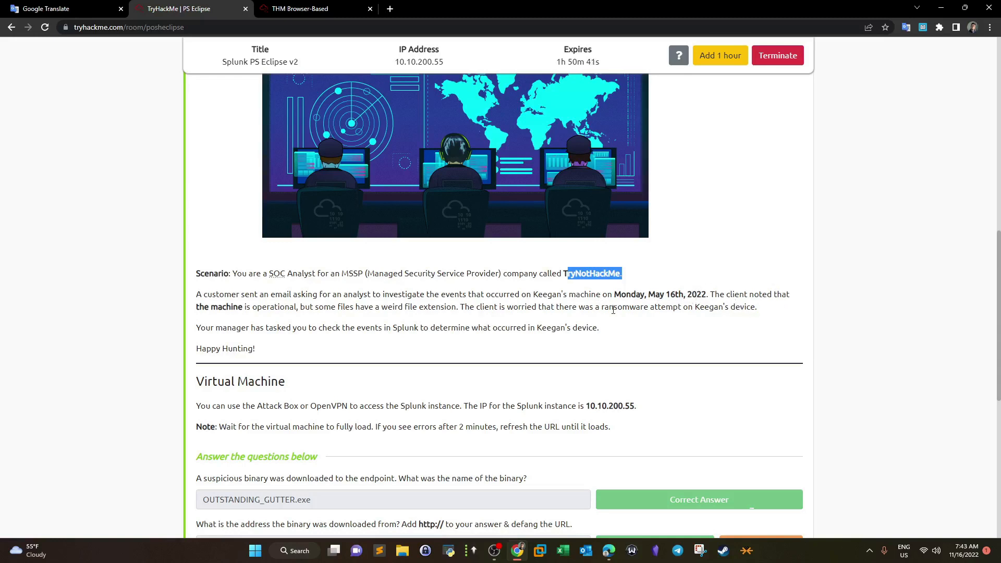
pyautogui.moveTo(296, 313); pyautogui.dragTo(197, 311)
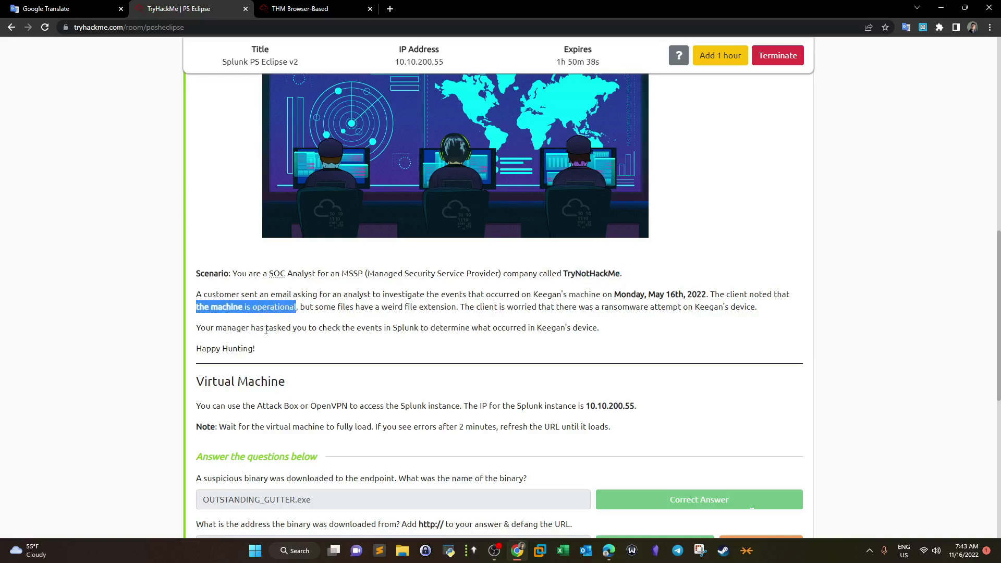
pyautogui.moveTo(447, 308); pyautogui.dragTo(389, 308)
pyautogui.click(452, 321)
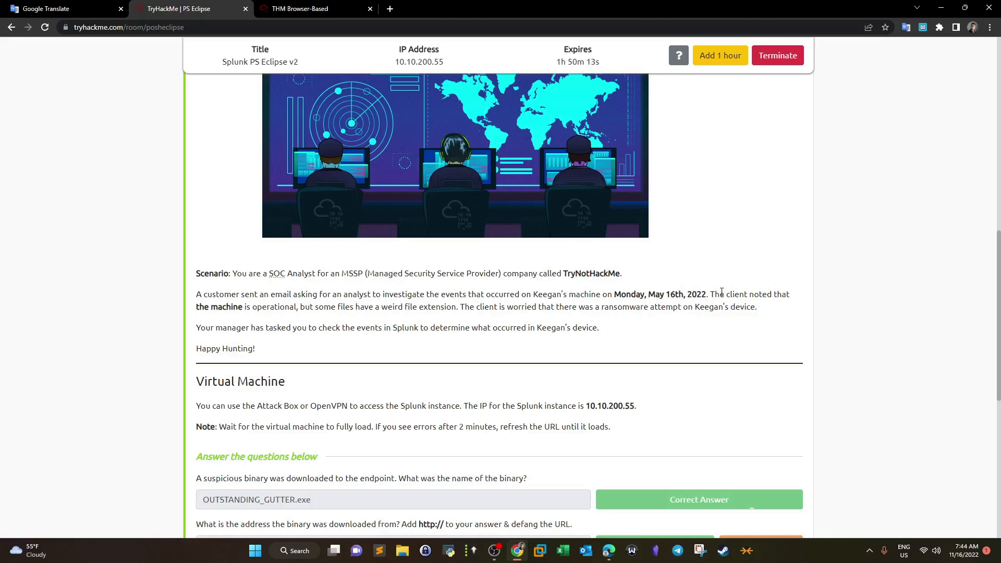
pyautogui.moveTo(720, 295); pyautogui.dragTo(782, 295)
pyautogui.moveTo(196, 308); pyautogui.dragTo(275, 308)
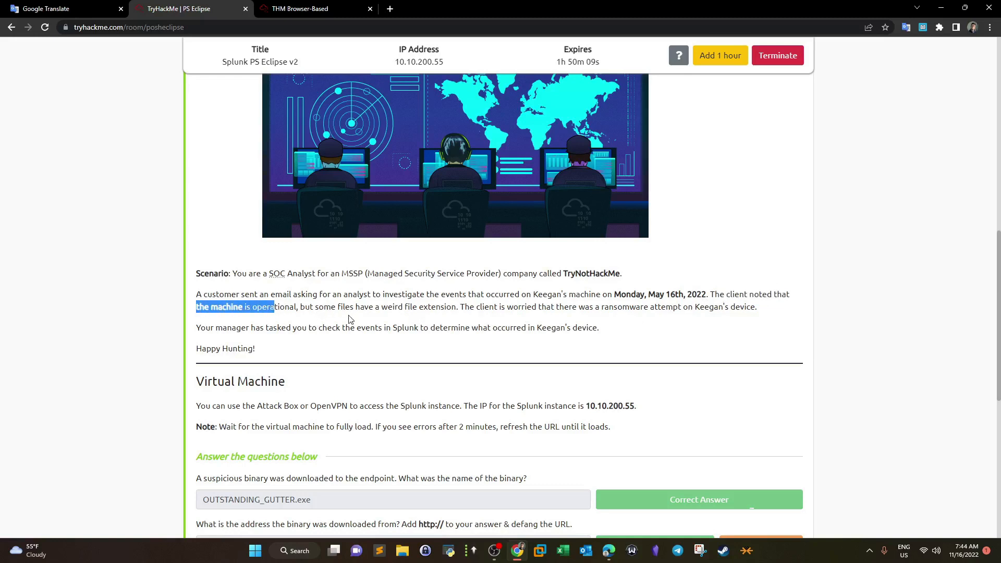
pyautogui.moveTo(380, 308); pyautogui.dragTo(447, 308)
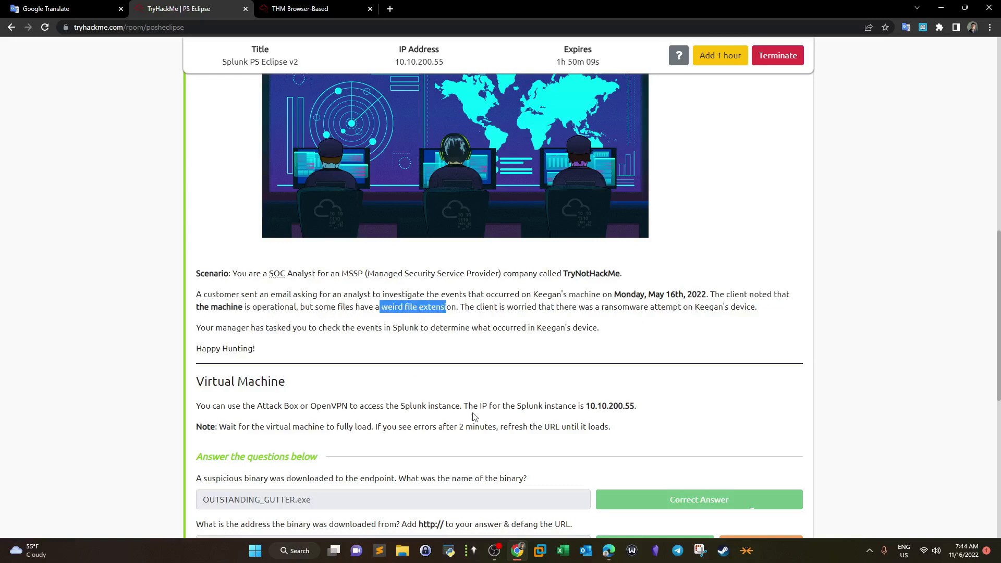
pyautogui.click(482, 320)
pyautogui.moveTo(465, 308); pyautogui.dragTo(758, 310)
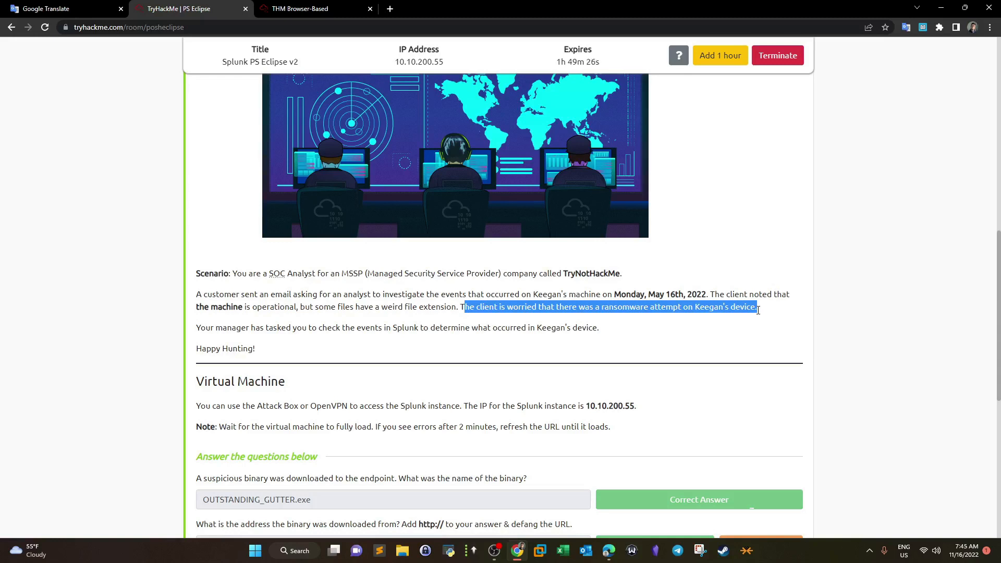
# Review the manager's assignment and the ransomware concern in the scenario, and look over the task's questions.
pyautogui.moveTo(263, 331); pyautogui.dragTo(605, 332)
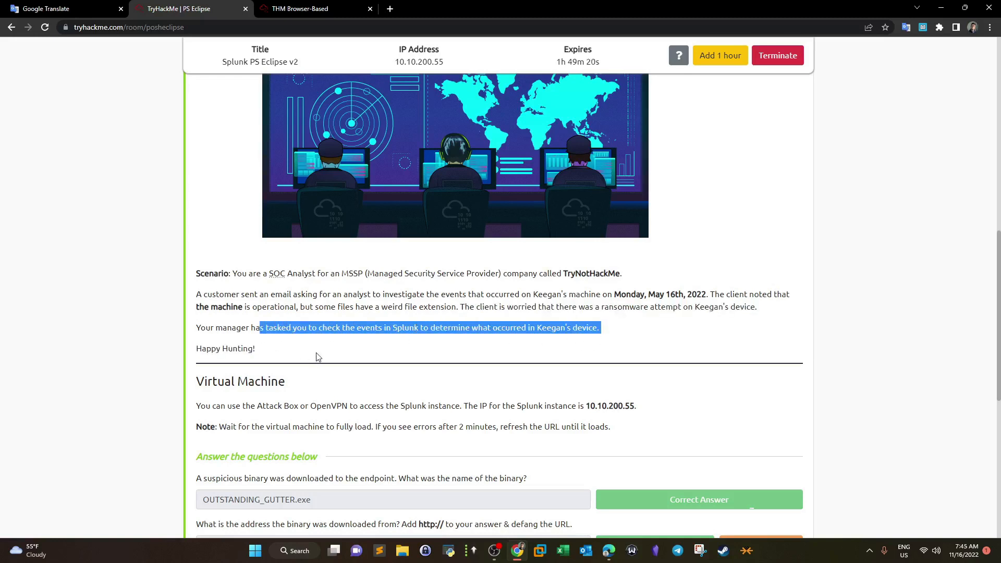
pyautogui.click(318, 356)
pyautogui.scroll(-1, 285, 375)
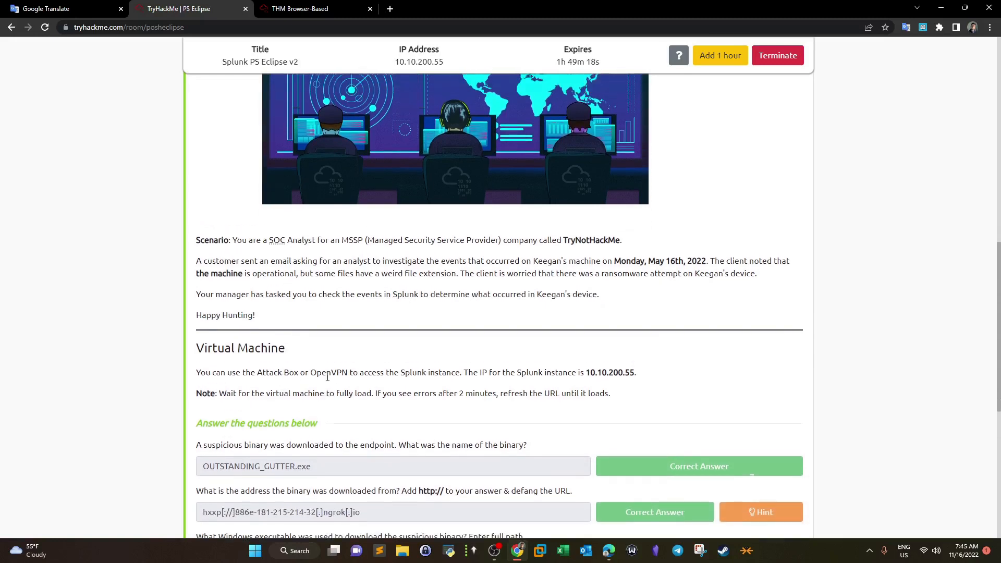
pyautogui.scroll(1, 327, 377)
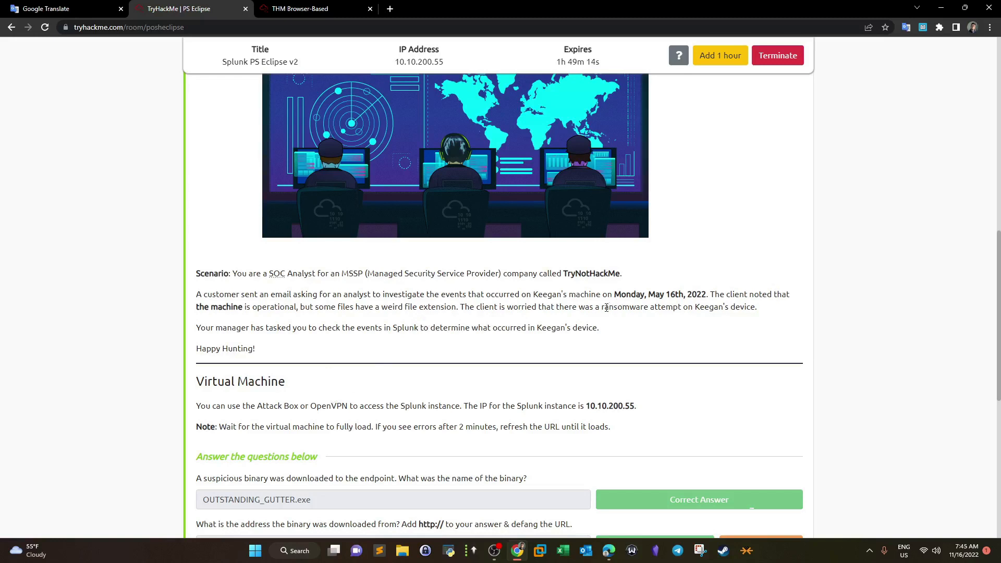
pyautogui.moveTo(469, 308); pyautogui.dragTo(508, 327)
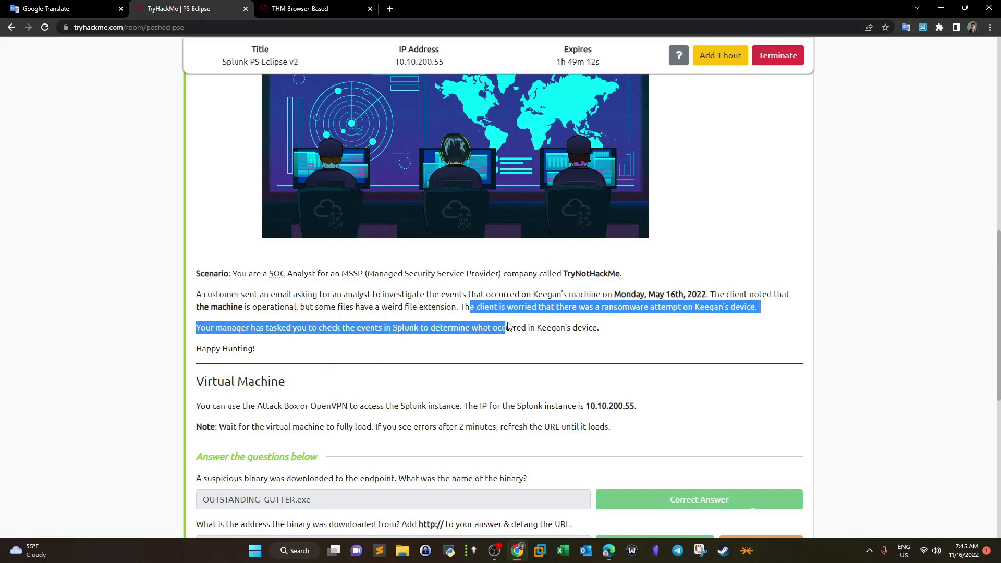
pyautogui.click(574, 322)
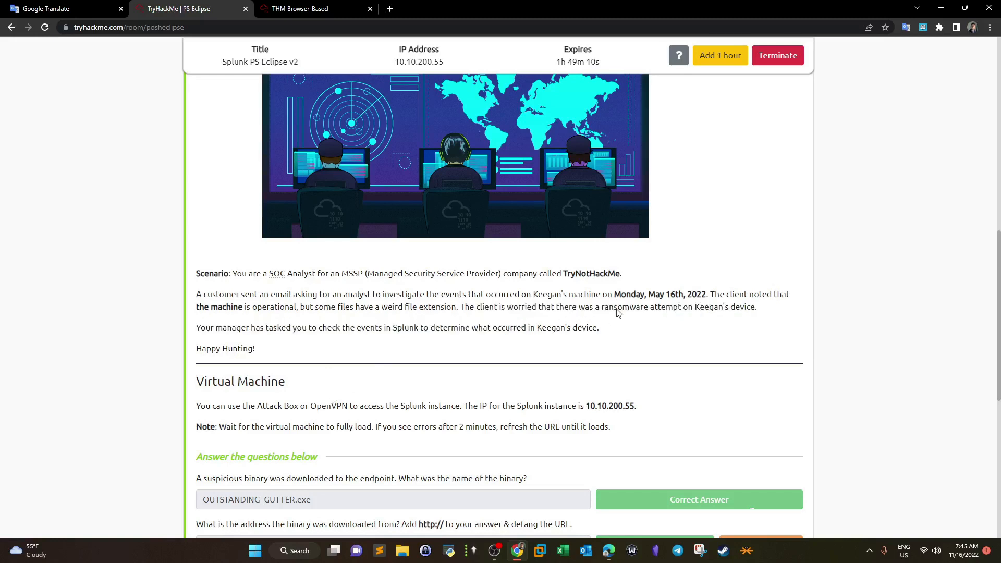
pyautogui.moveTo(601, 308); pyautogui.dragTo(653, 307)
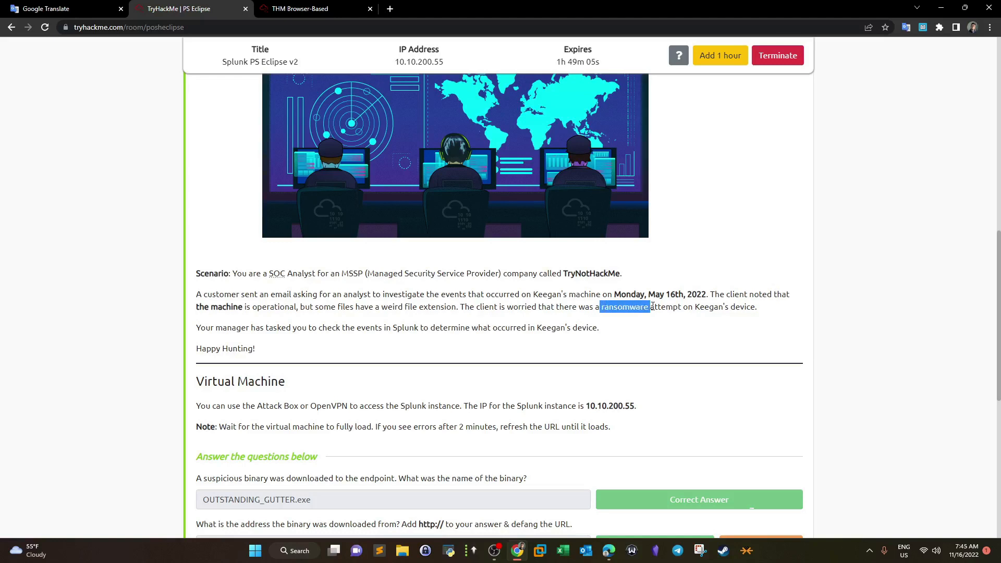
pyautogui.moveTo(534, 295); pyautogui.dragTo(599, 296)
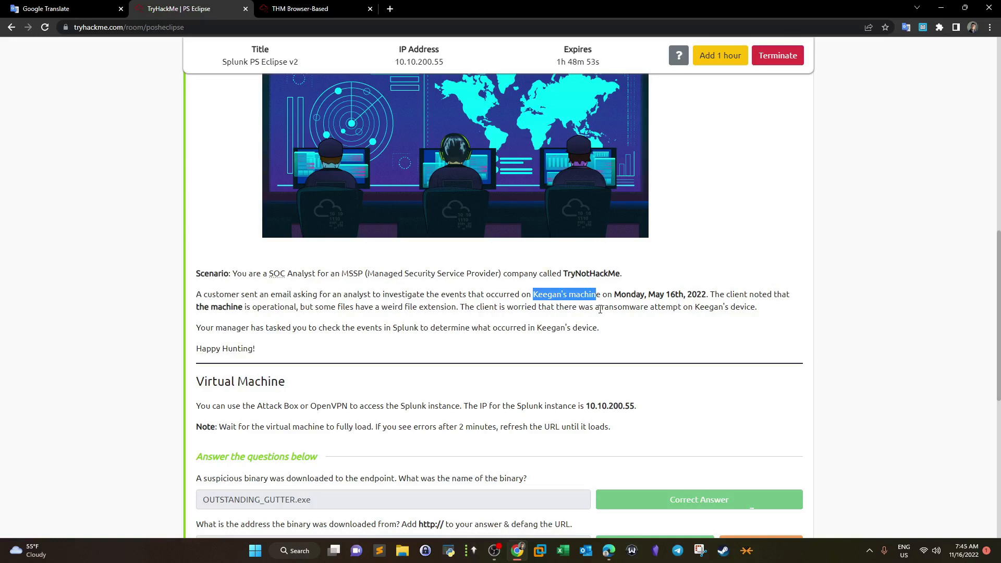
pyautogui.moveTo(649, 307); pyautogui.dragTo(602, 309)
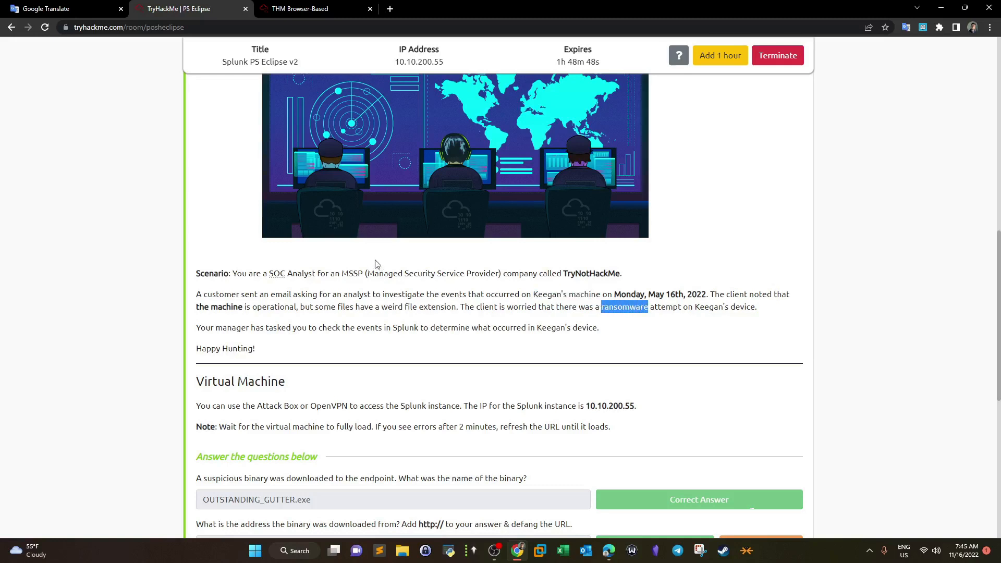
pyautogui.scroll(-8, 379, 260)
pyautogui.scroll(5, 379, 258)
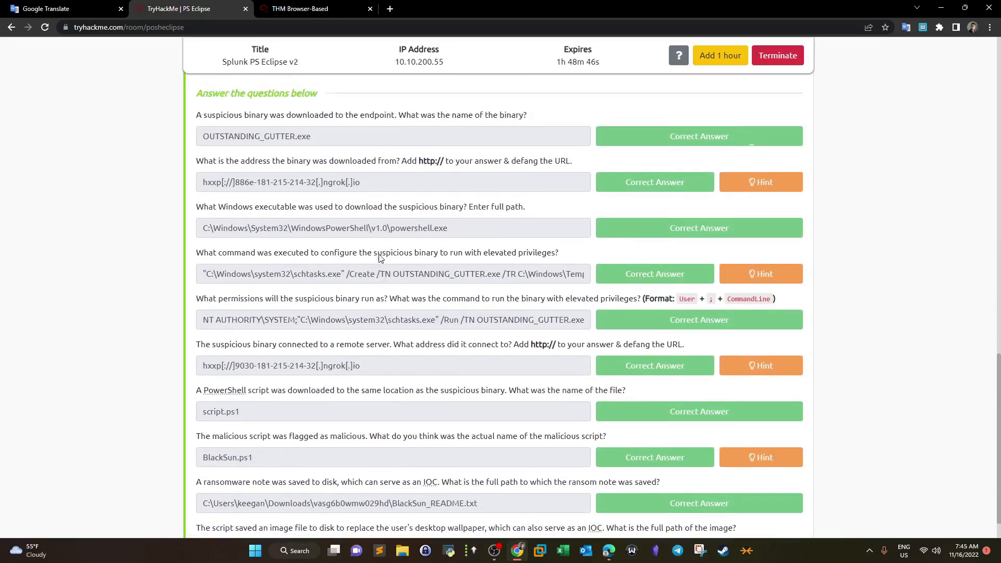
# Switch to Splunk in the AttackBox and run a search for all events (*) over All time.
pyautogui.click(321, 9)
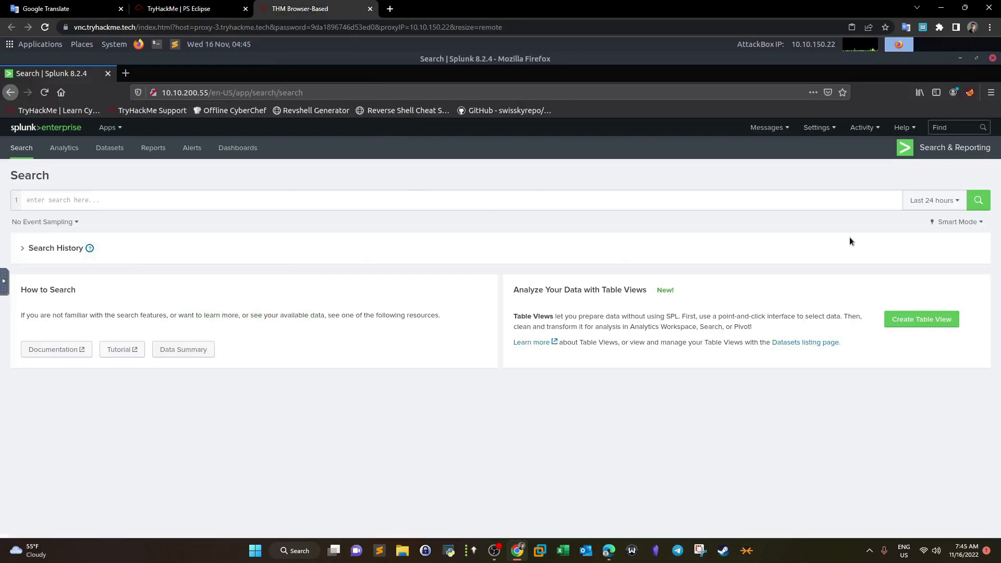
pyautogui.click(939, 199)
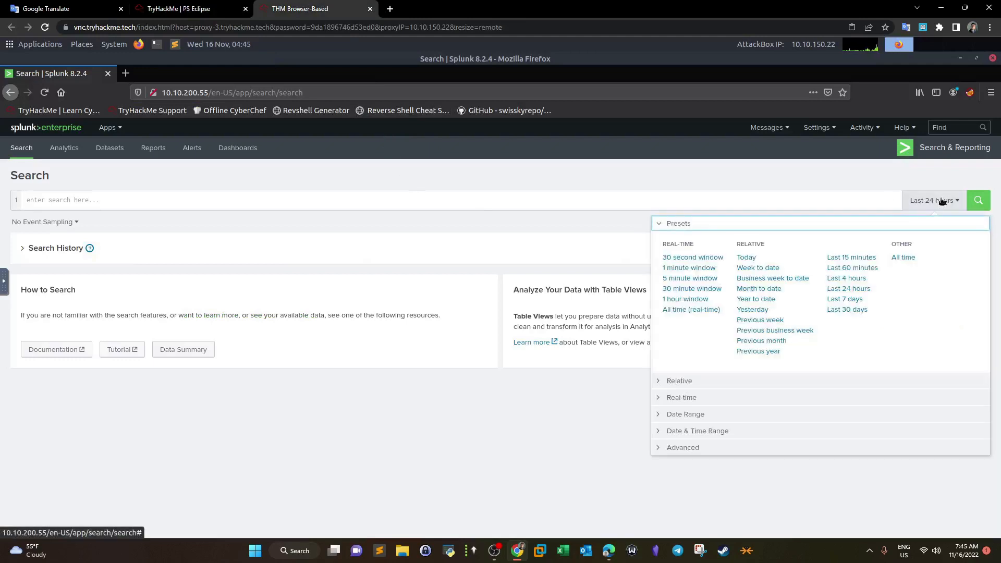
pyautogui.click(905, 261)
pyautogui.click(152, 203)
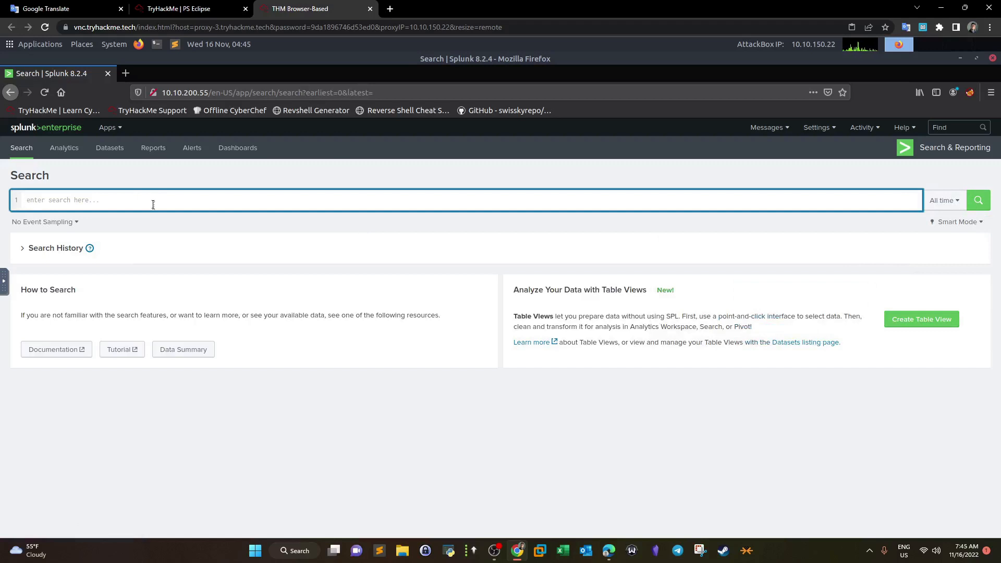
pyautogui.write('*')
pyautogui.press('Return')
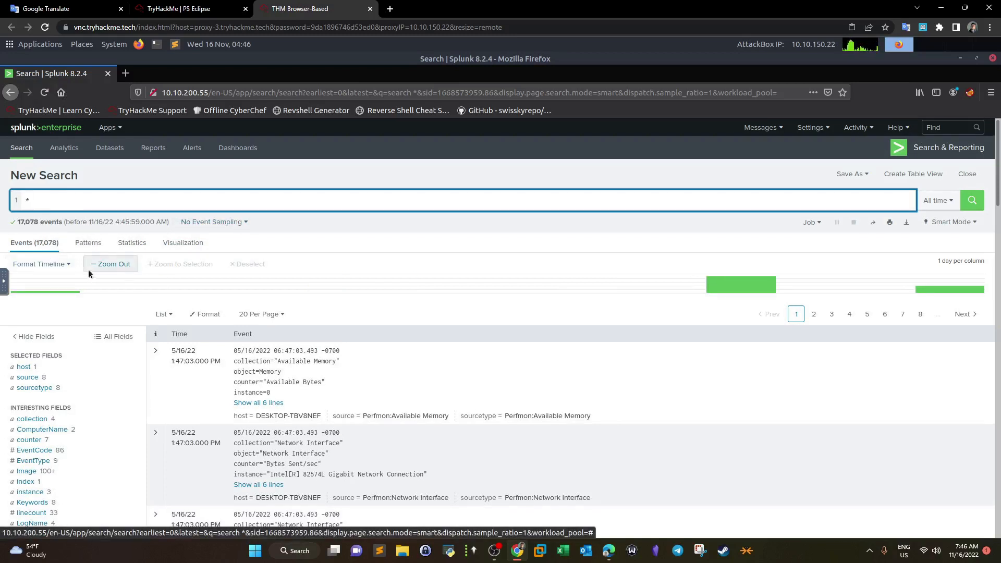
# Examine the values of the sourcetype and ComputerName fields in the search results.
pyautogui.scroll(-2, 73, 297)
pyautogui.click(35, 328)
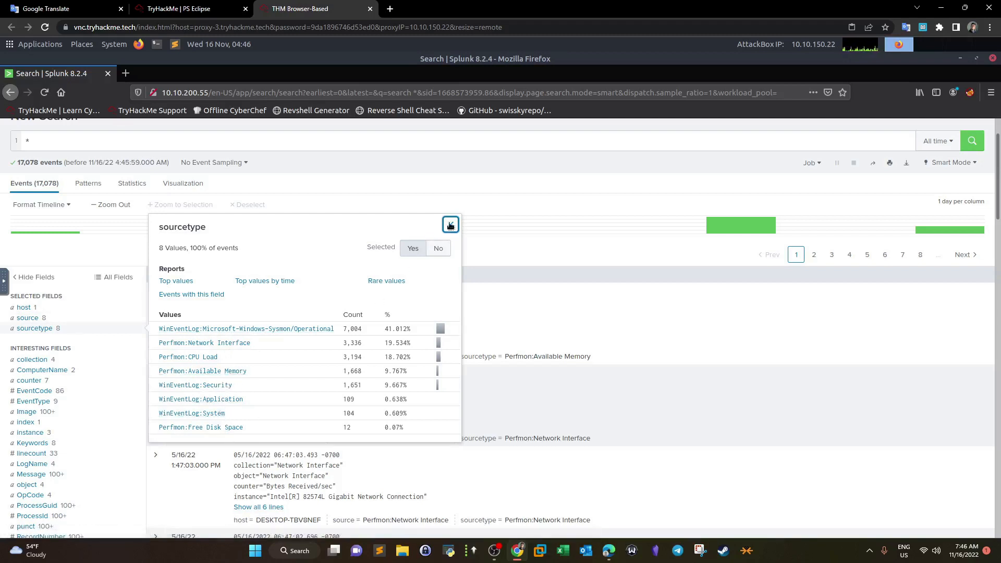
pyautogui.click(451, 225)
pyautogui.click(179, 6)
pyautogui.click(294, 8)
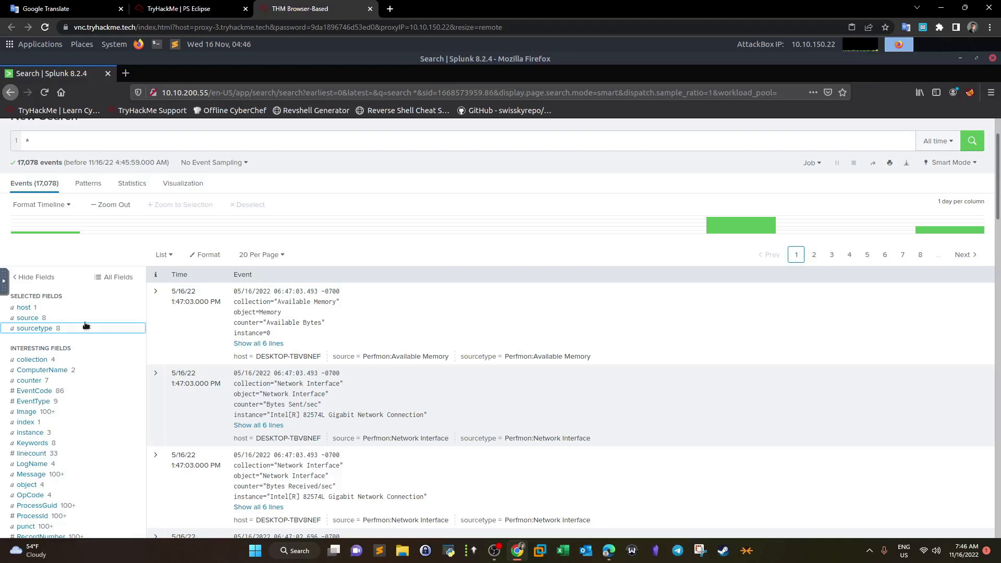
pyautogui.scroll(-1, 76, 326)
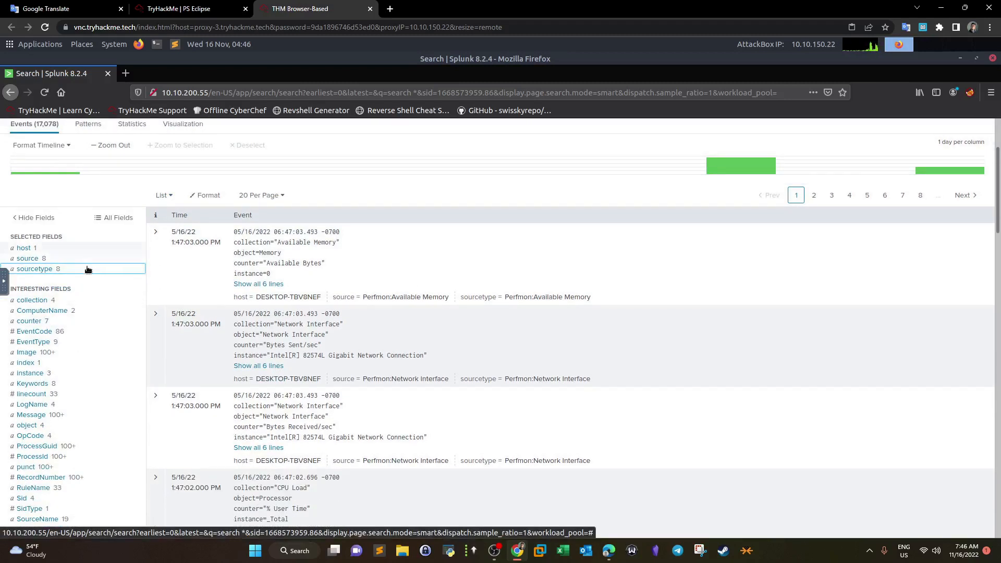
pyautogui.scroll(-1, 89, 267)
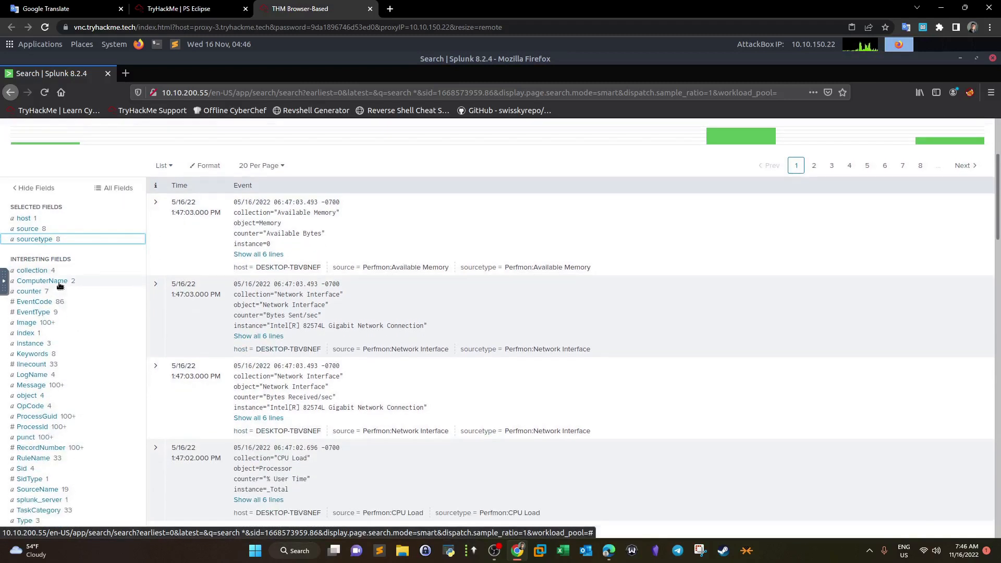
pyautogui.click(58, 281)
pyautogui.click(450, 219)
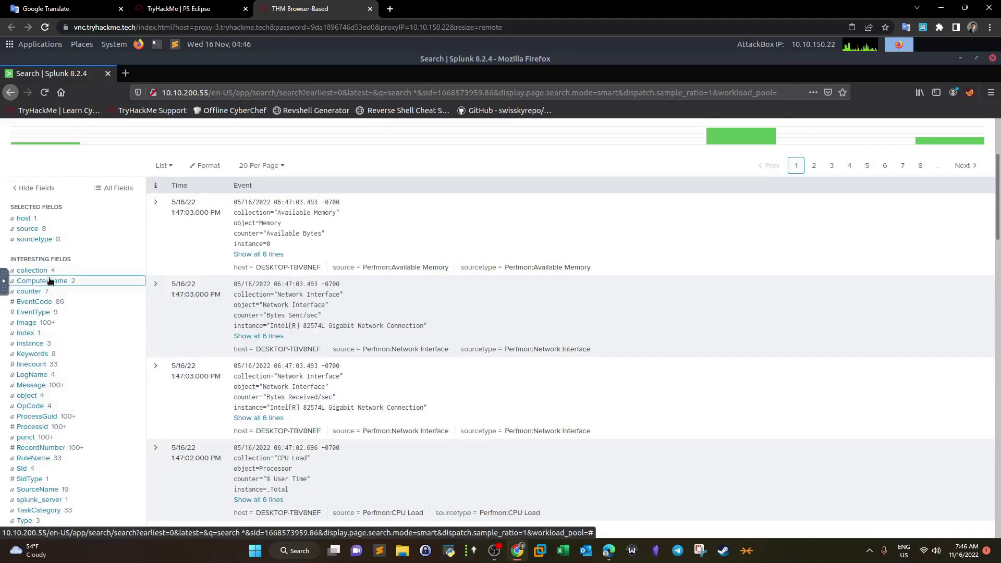
# Open the full list of additional fields and add DestinationIp and DestinationPort to the selected fields.
pyautogui.scroll(-2, 51, 287)
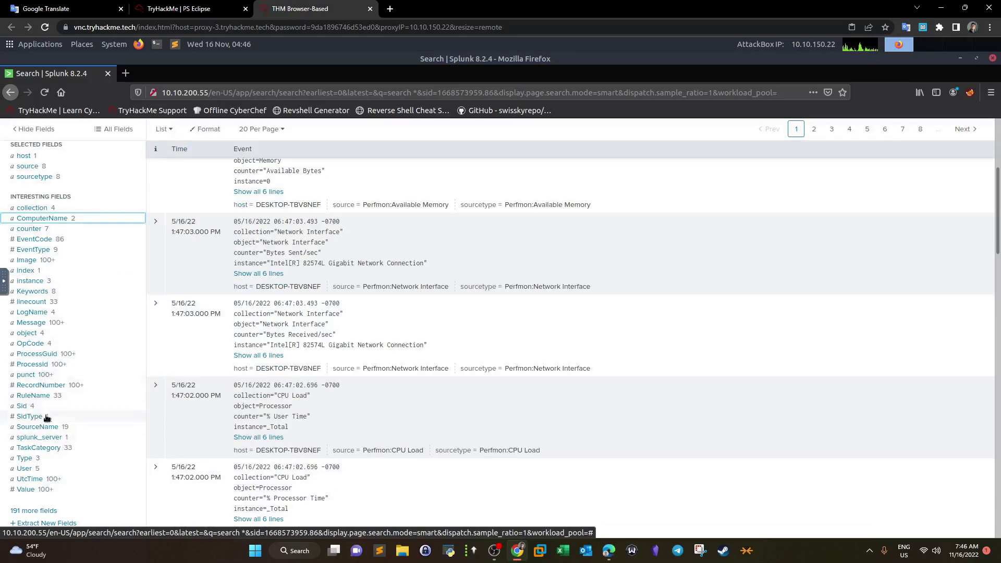
pyautogui.scroll(-1, 32, 438)
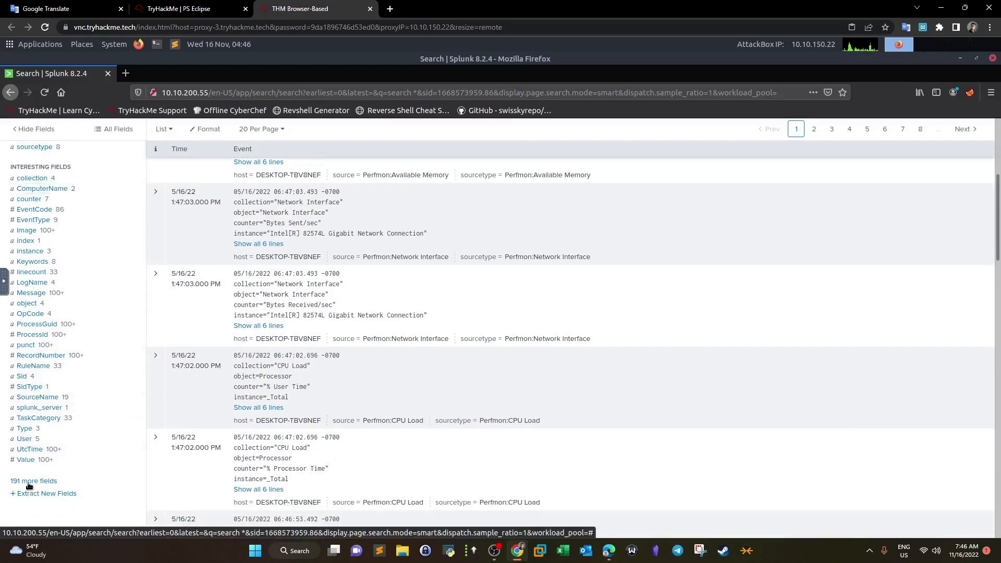
pyautogui.click(32, 481)
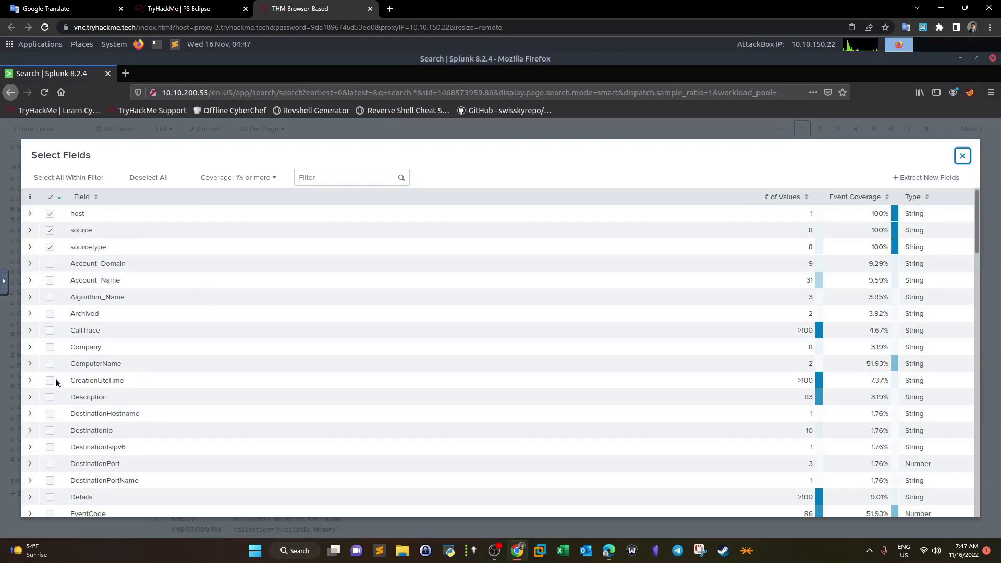
pyautogui.scroll(-2, 54, 368)
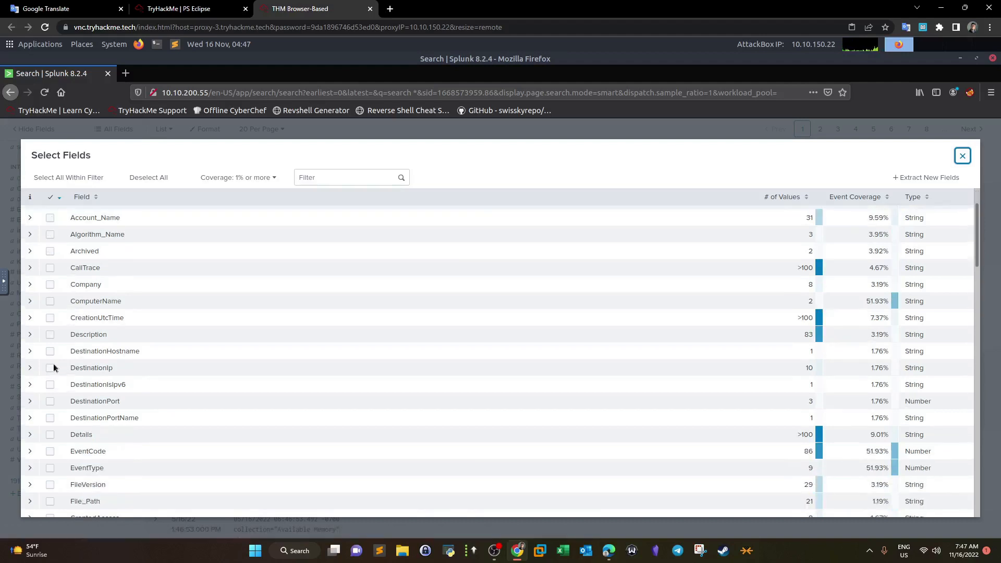
pyautogui.click(50, 368)
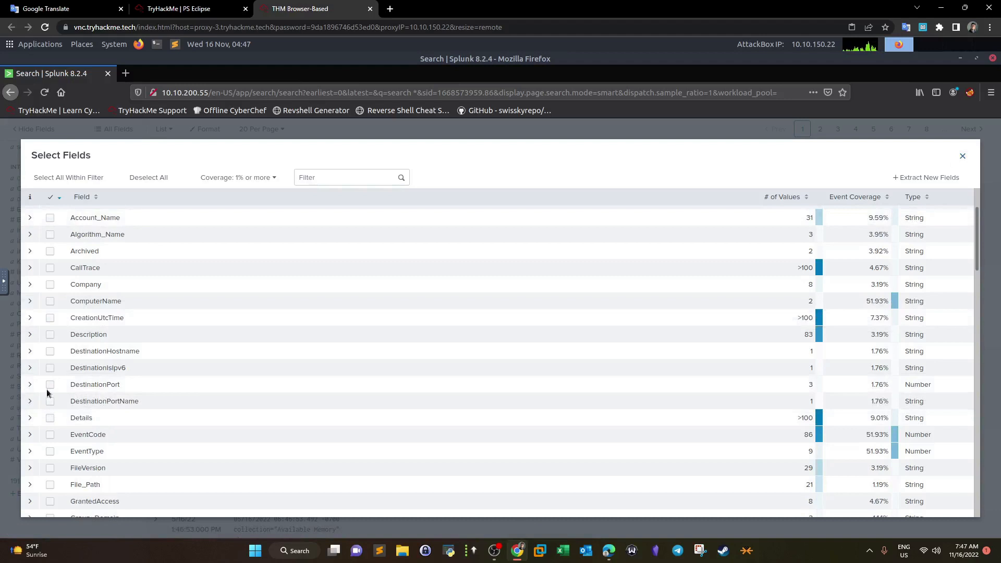
pyautogui.click(49, 385)
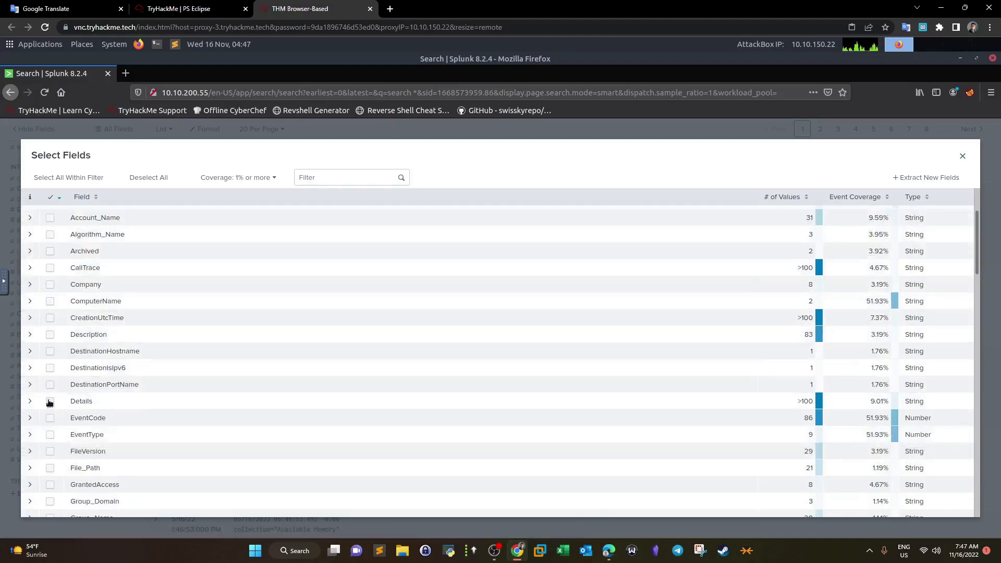
# Add Details, EventCode, File_Path and Image to the selected fields.
pyautogui.click(50, 402)
pyautogui.click(50, 403)
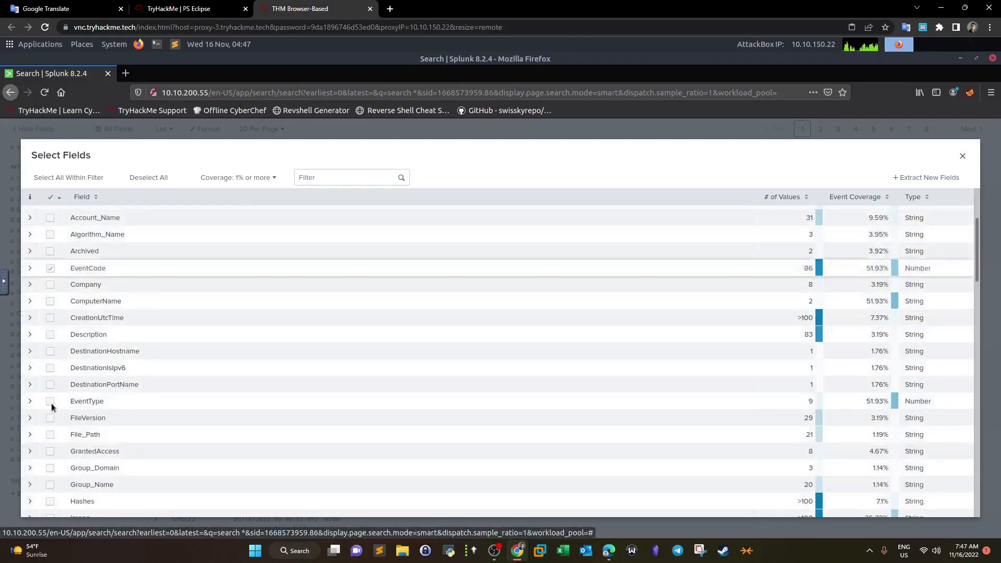
pyautogui.click(50, 435)
pyautogui.scroll(-1, 50, 431)
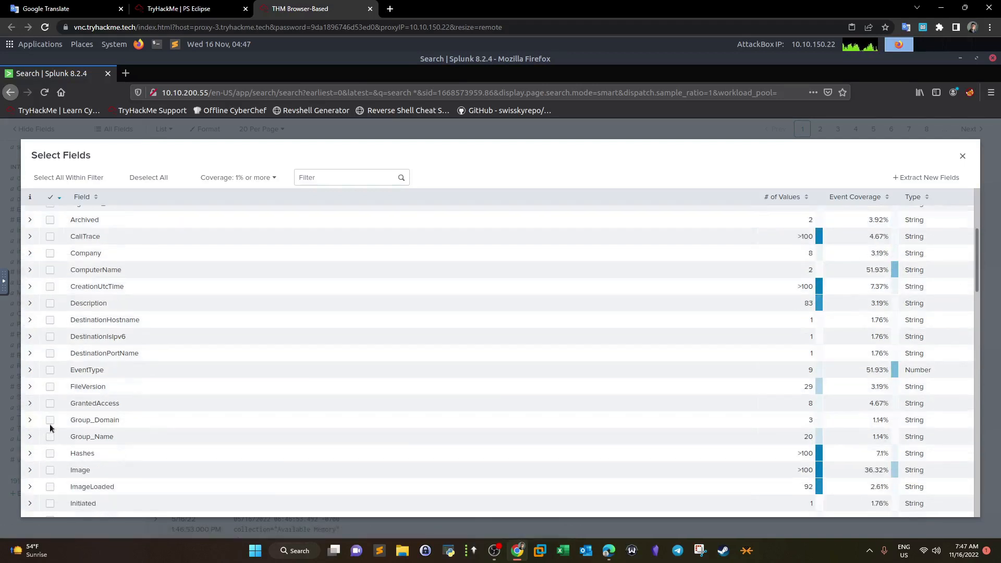
pyautogui.click(50, 470)
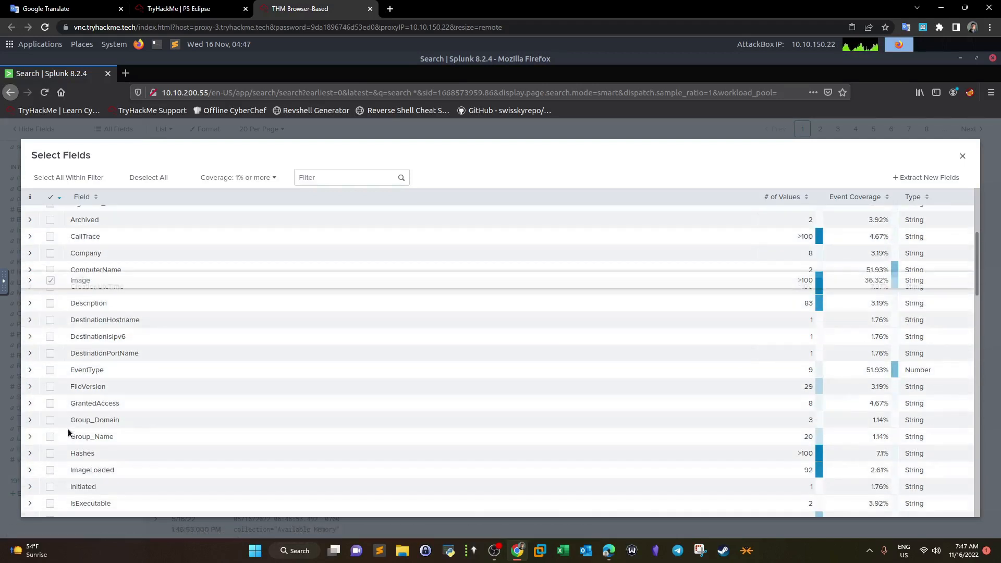
# Add Message, OriginalFileName and Process_Name to the selected fields.
pyautogui.scroll(-2, 67, 430)
pyautogui.scroll(-1, 68, 433)
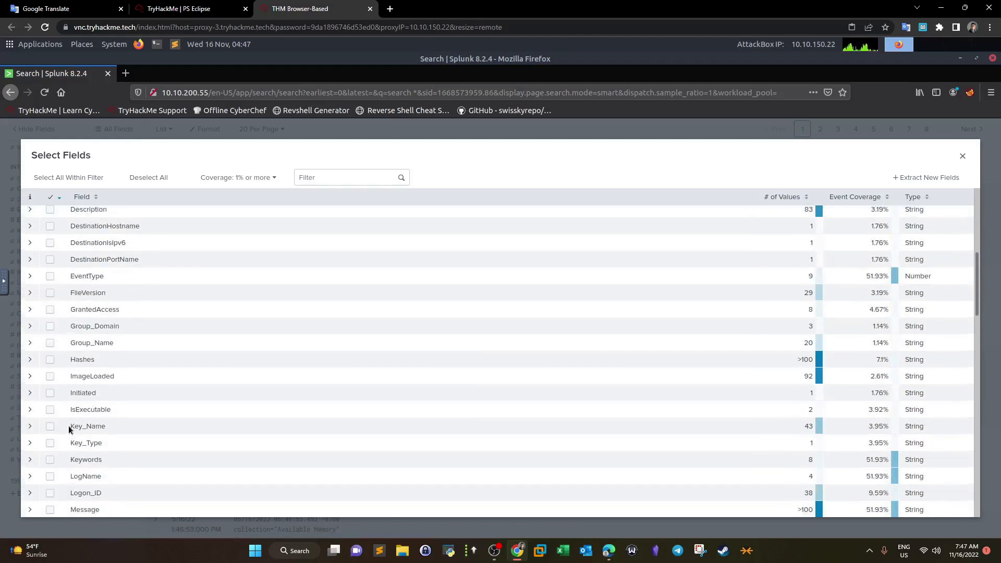
pyautogui.scroll(-2, 67, 455)
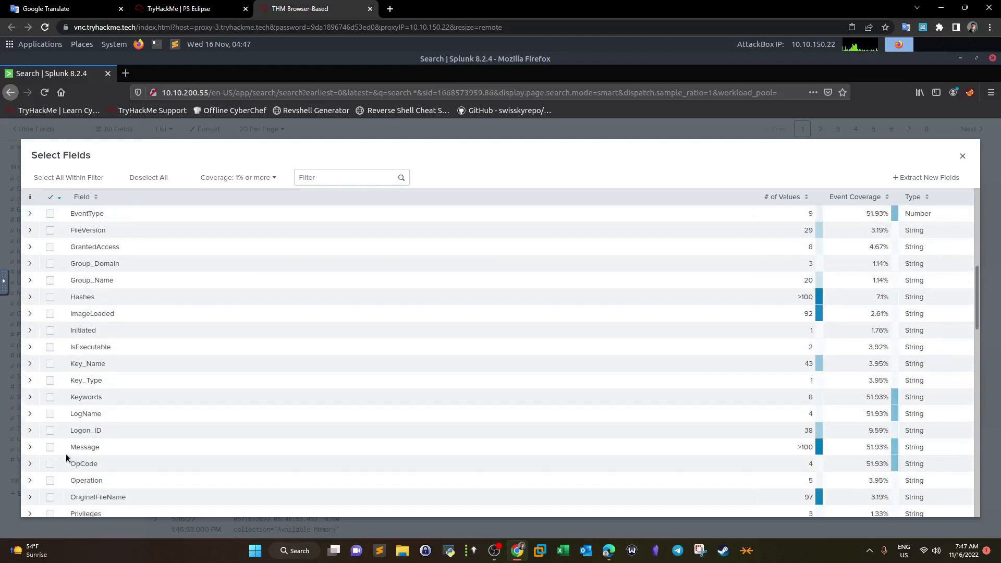
pyautogui.click(50, 448)
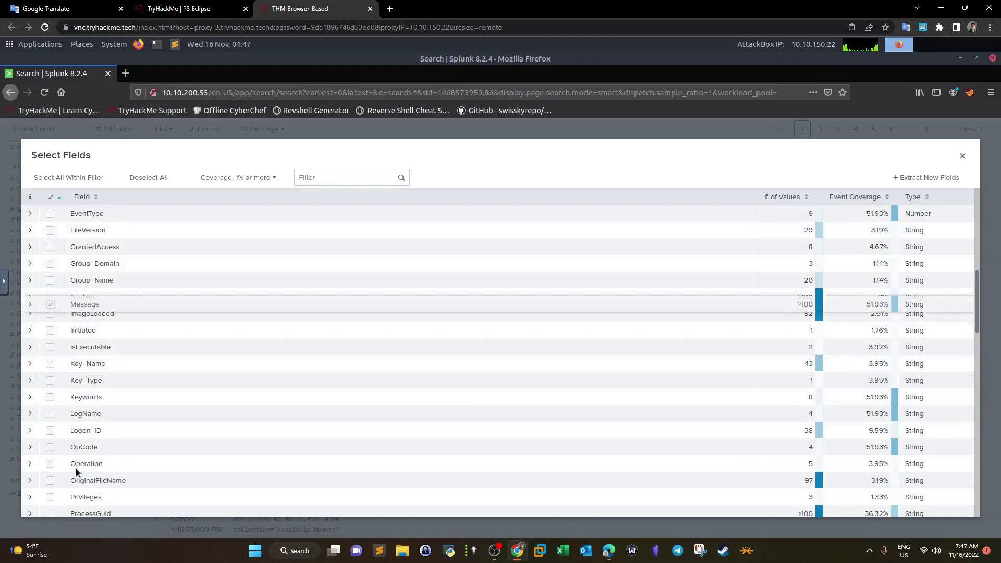
pyautogui.click(50, 480)
pyautogui.scroll(-2, 73, 458)
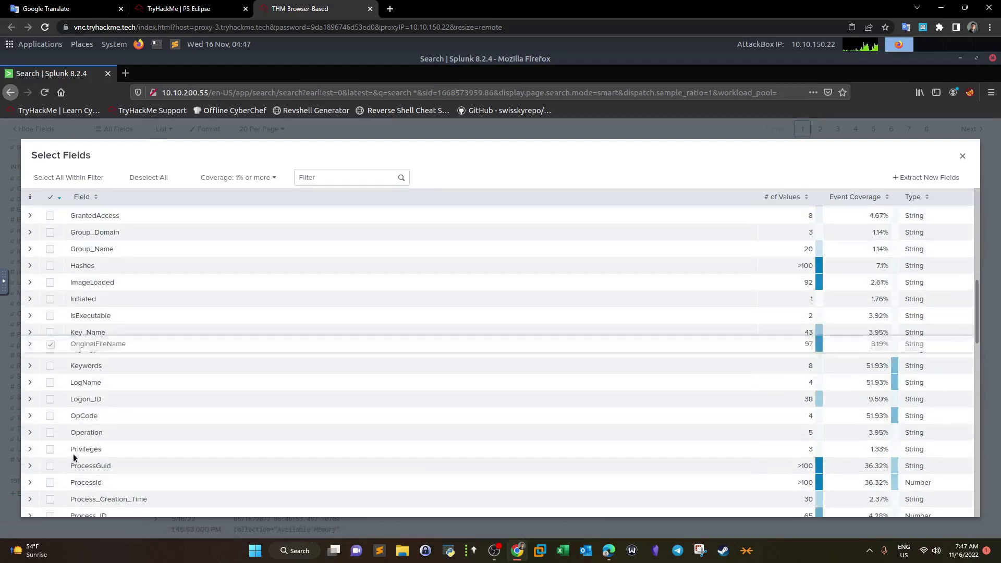
pyautogui.scroll(-1, 73, 455)
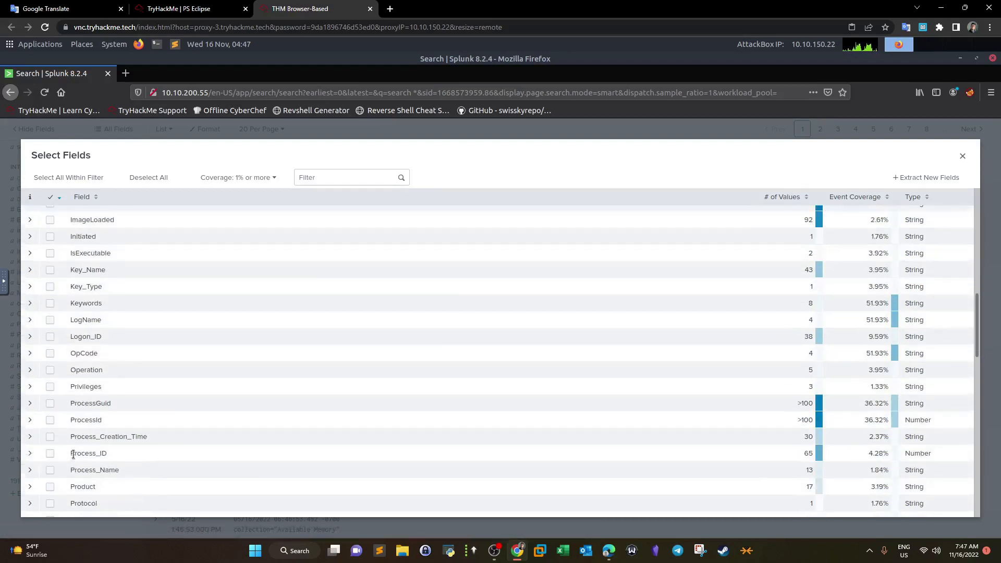
pyautogui.click(50, 469)
# Add QueryName, QueryStatus, SourceIp and SourcePort to the selected fields.
pyautogui.scroll(-3, 61, 458)
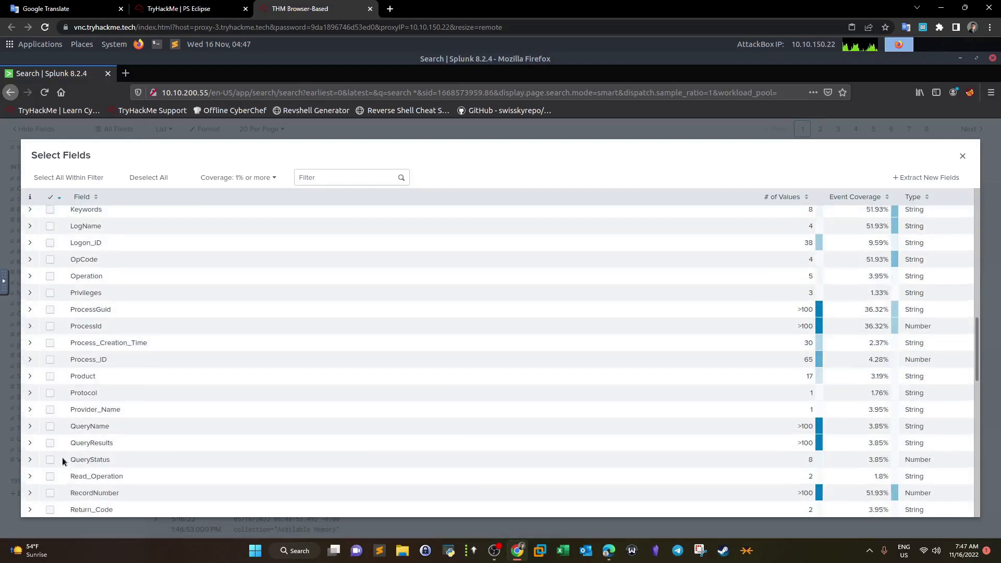
pyautogui.click(50, 426)
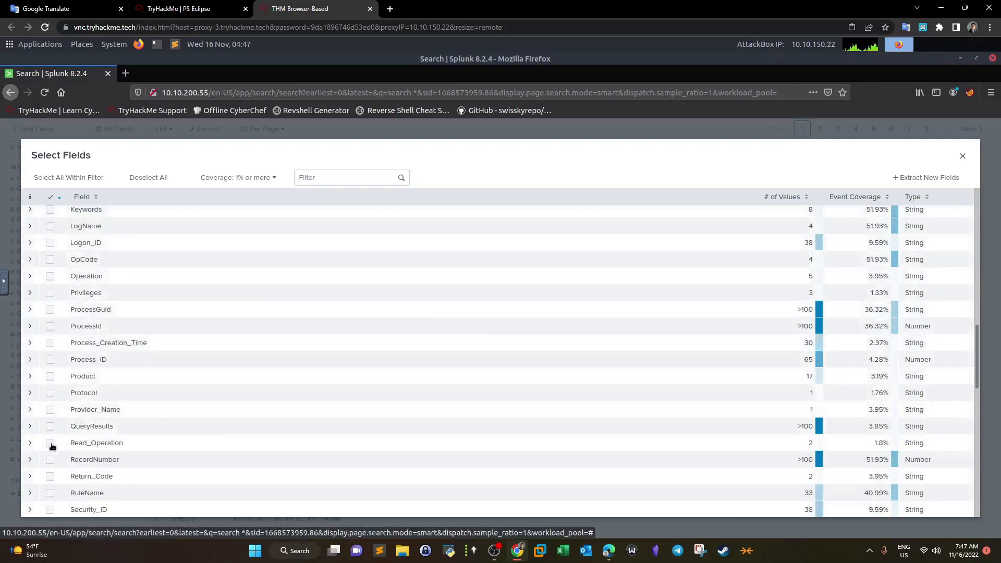
pyautogui.click(51, 444)
pyautogui.scroll(-3, 62, 454)
pyautogui.scroll(-3, 63, 456)
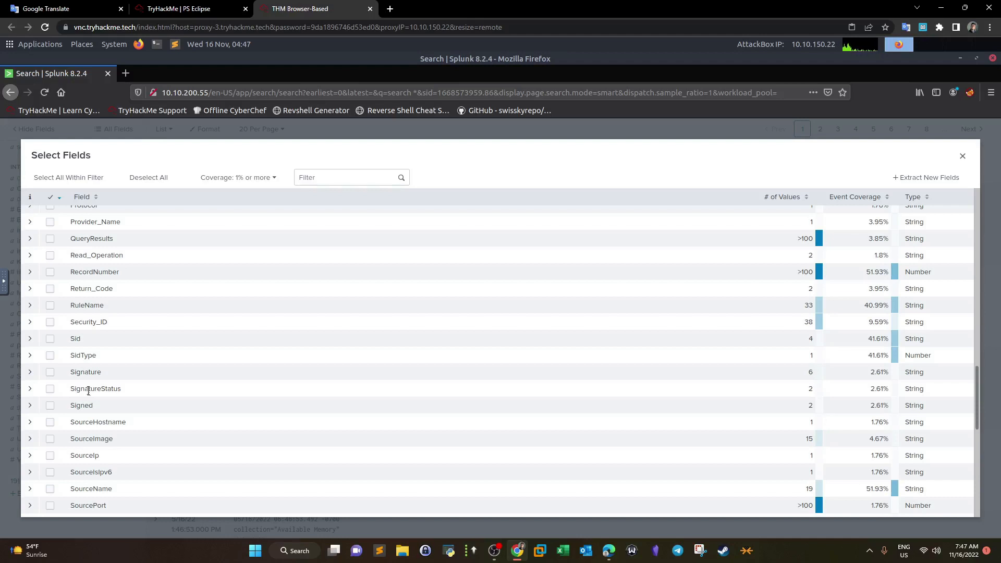
pyautogui.click(50, 456)
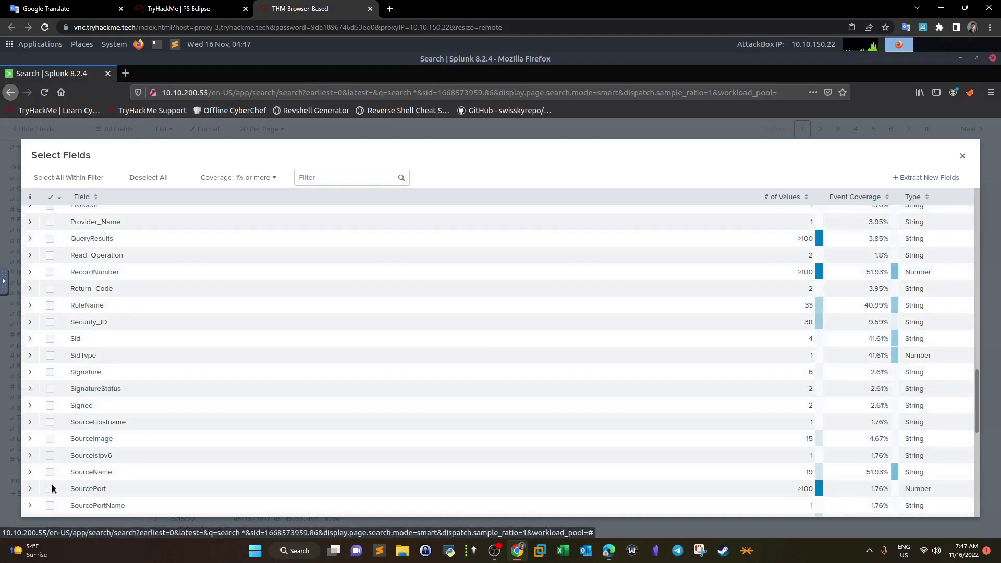
pyautogui.click(50, 489)
# Add TargetFilename, TargetImage and User to the selected fields, and close the field selection.
pyautogui.scroll(-3, 98, 461)
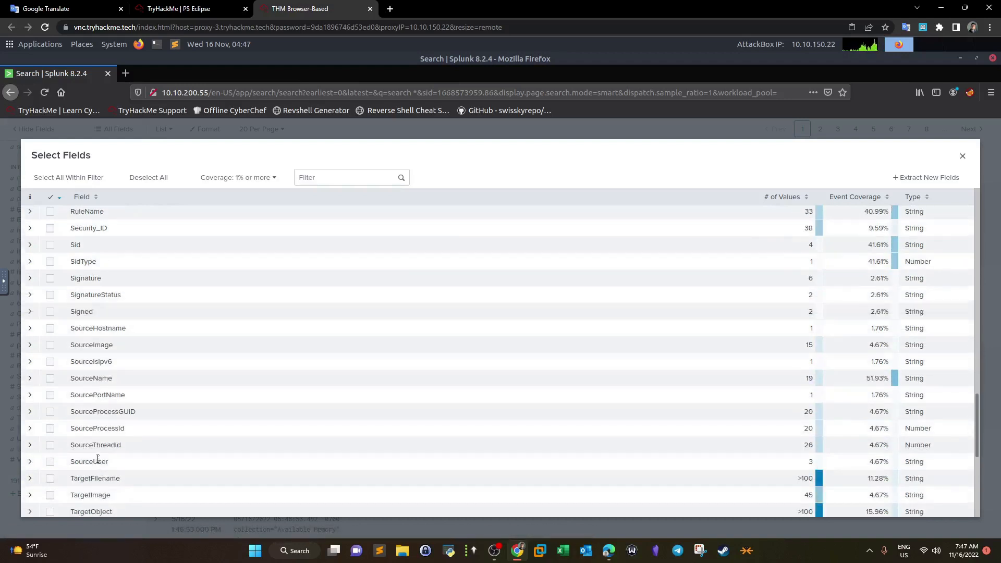
pyautogui.click(50, 478)
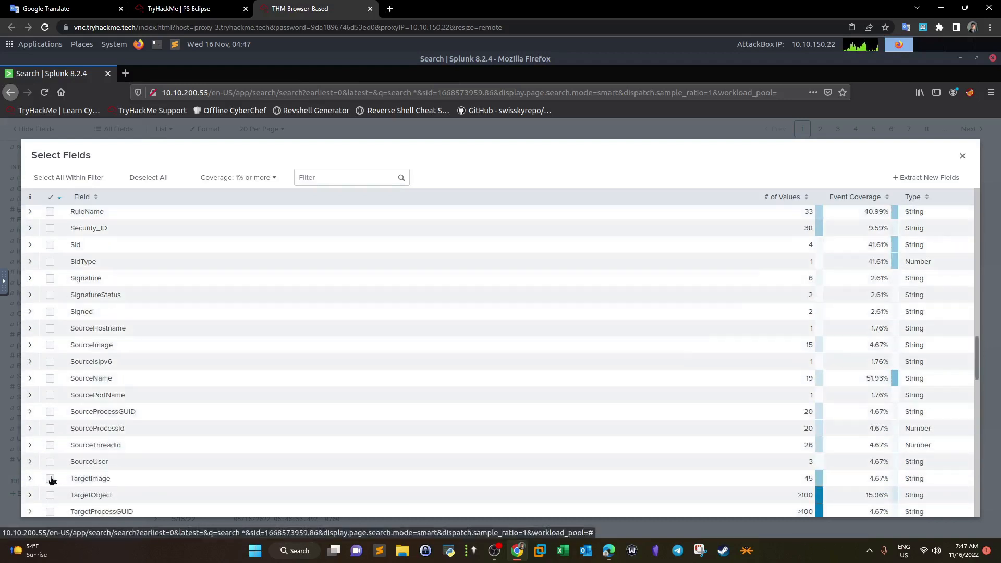
pyautogui.click(51, 478)
pyautogui.scroll(-3, 65, 471)
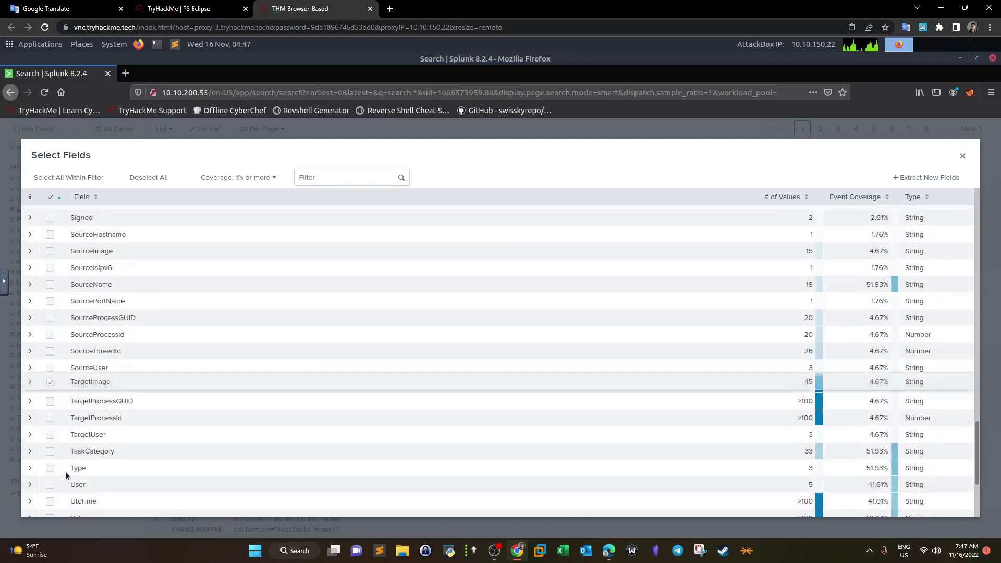
pyautogui.scroll(-1, 64, 470)
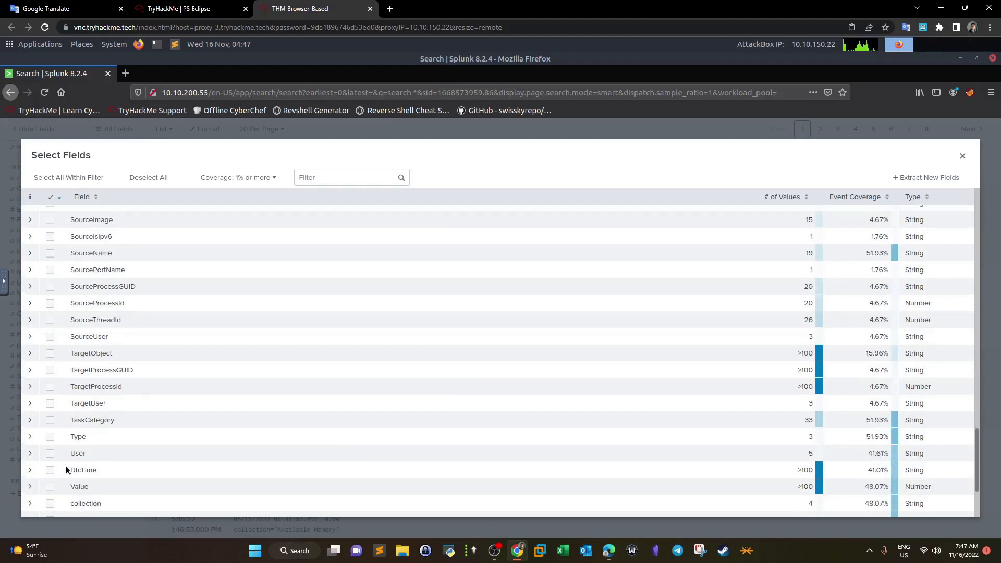
pyautogui.scroll(-3, 67, 470)
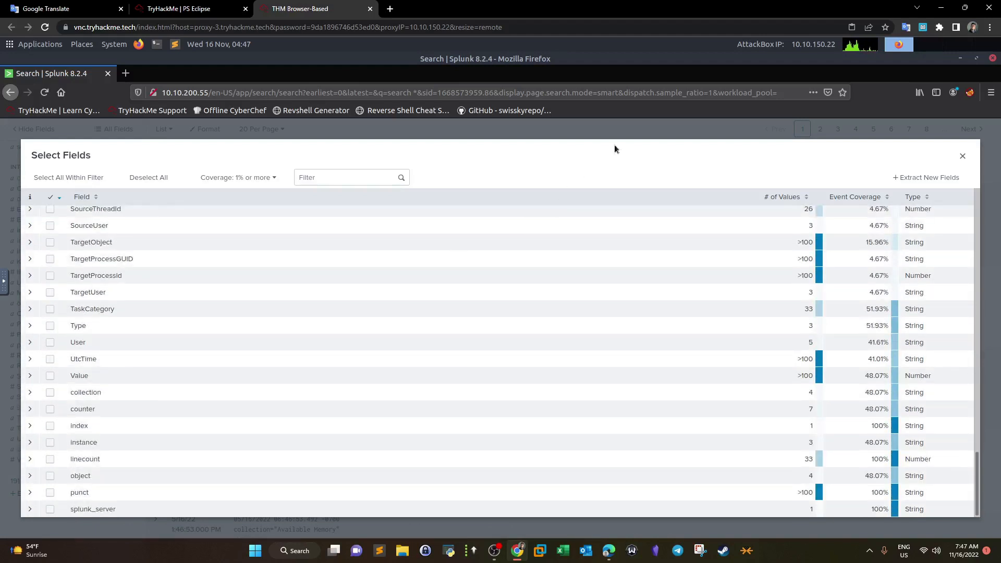
pyautogui.click(51, 344)
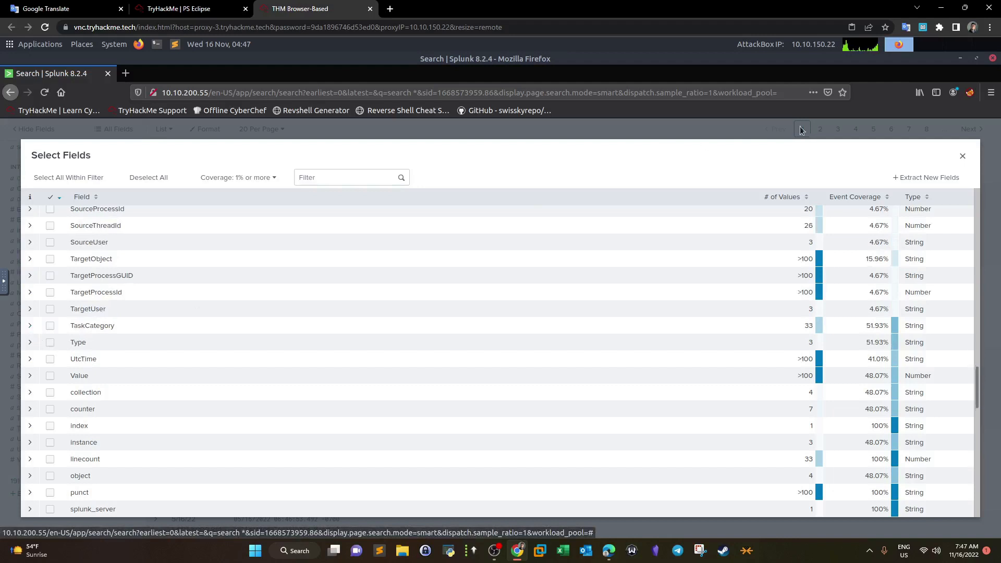
pyautogui.click(963, 156)
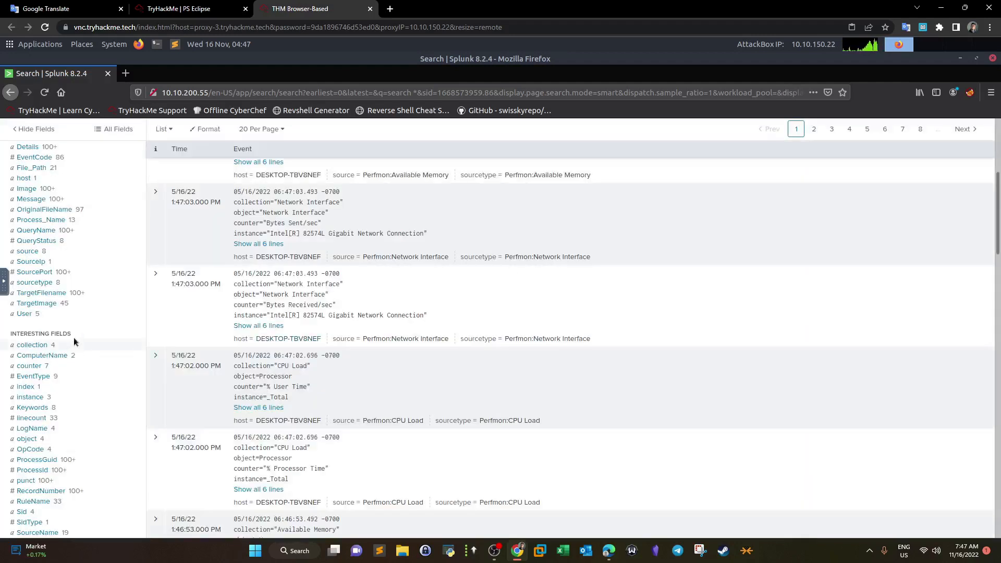
# Examine the top values of the EventCode, File_Path and Process_Name fields one after another.
pyautogui.scroll(2, 74, 341)
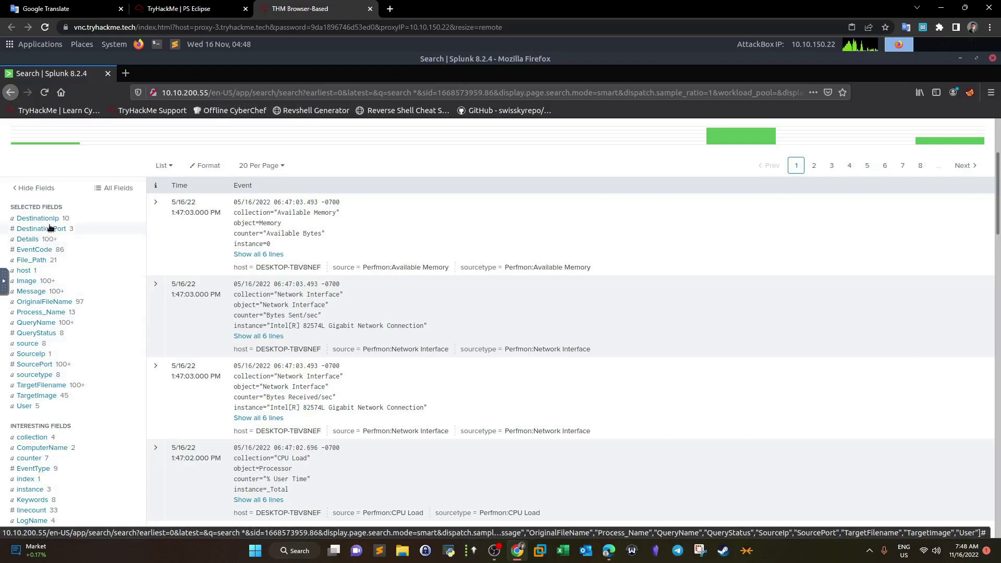
pyautogui.click(41, 251)
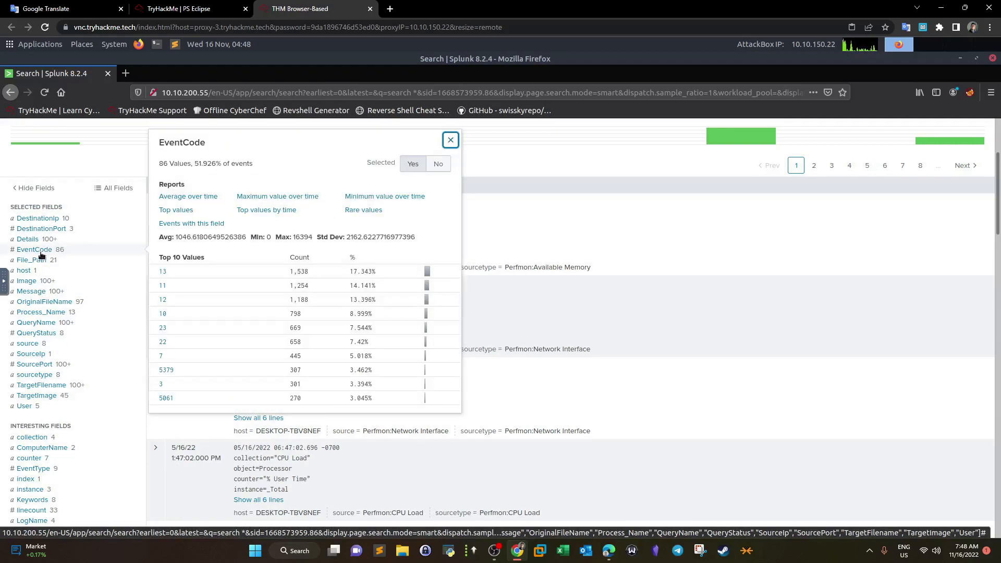
pyautogui.click(450, 140)
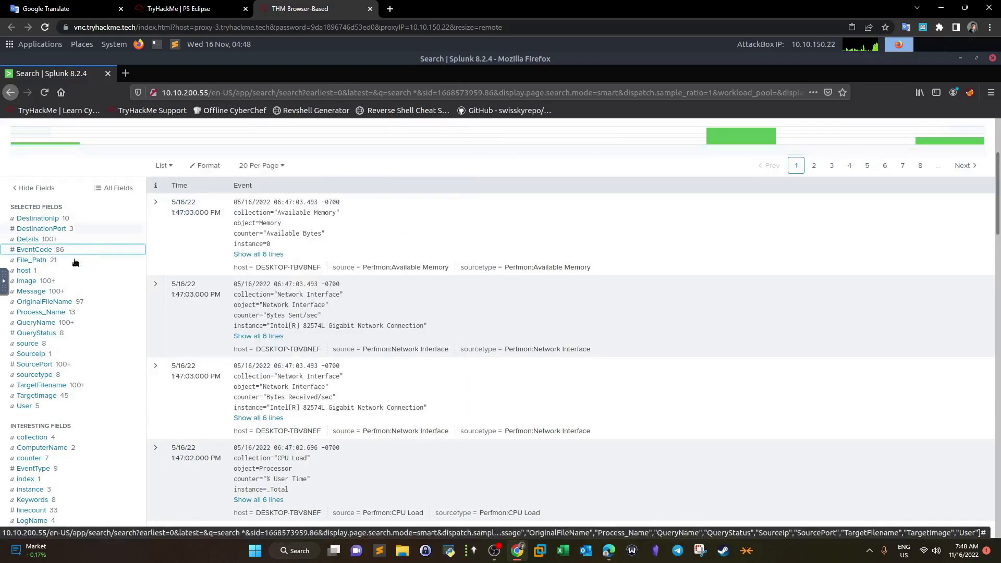
pyautogui.click(33, 261)
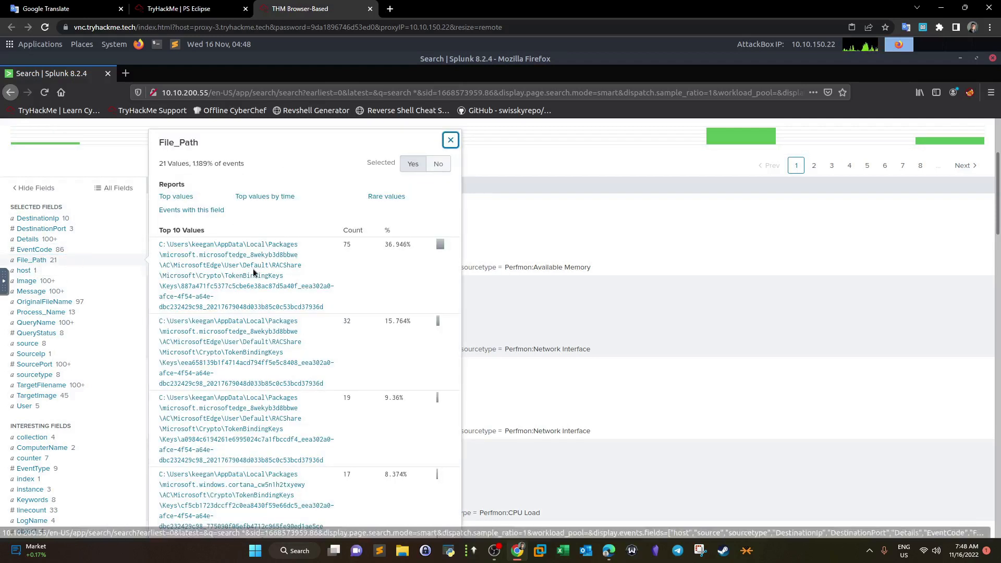
pyautogui.click(451, 139)
pyautogui.click(41, 313)
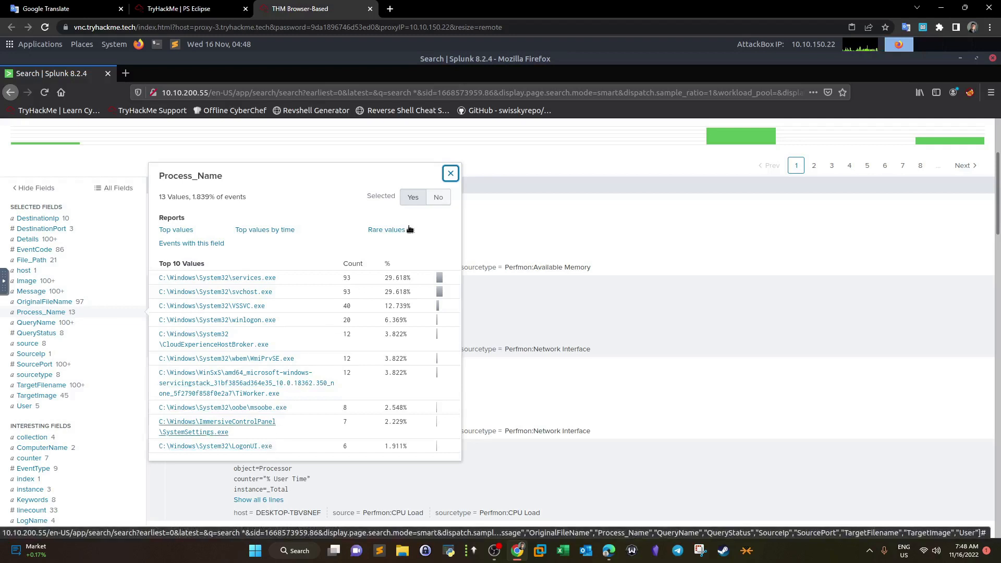
pyautogui.click(451, 173)
# Examine the values of the SourceIp, SourcePort and DestinationIp fields for the network activity.
pyautogui.click(37, 355)
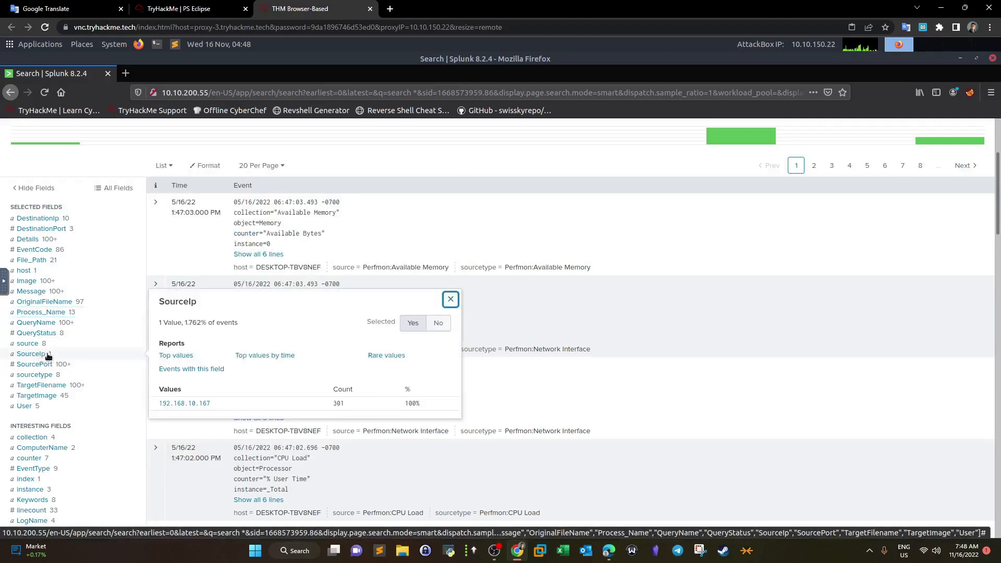
pyautogui.click(450, 300)
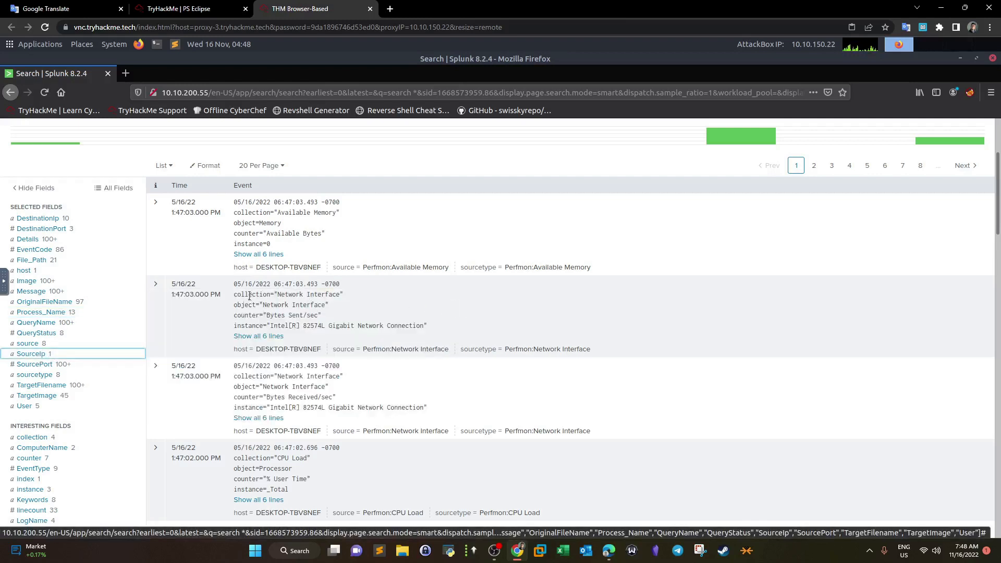
pyautogui.click(47, 365)
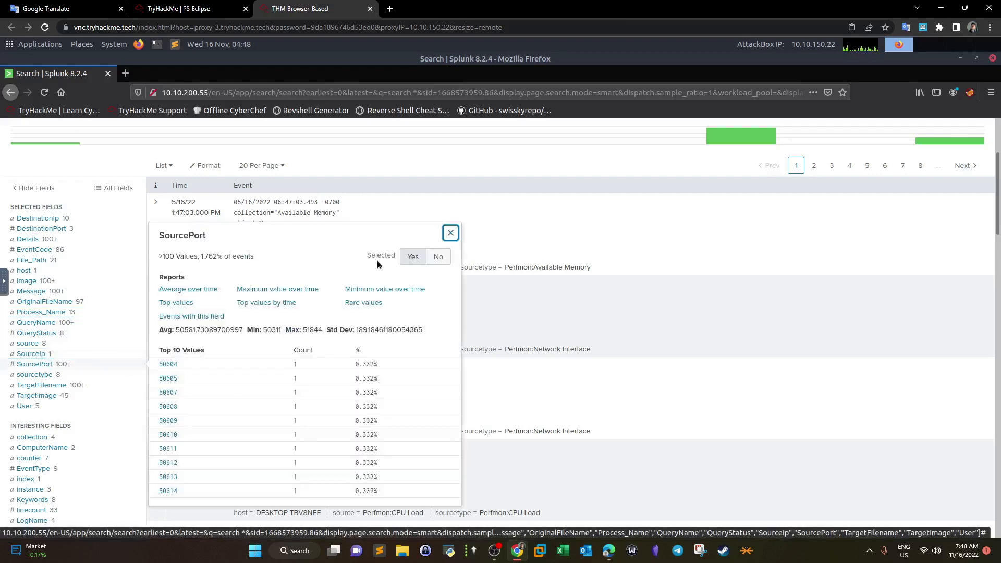
pyautogui.click(450, 231)
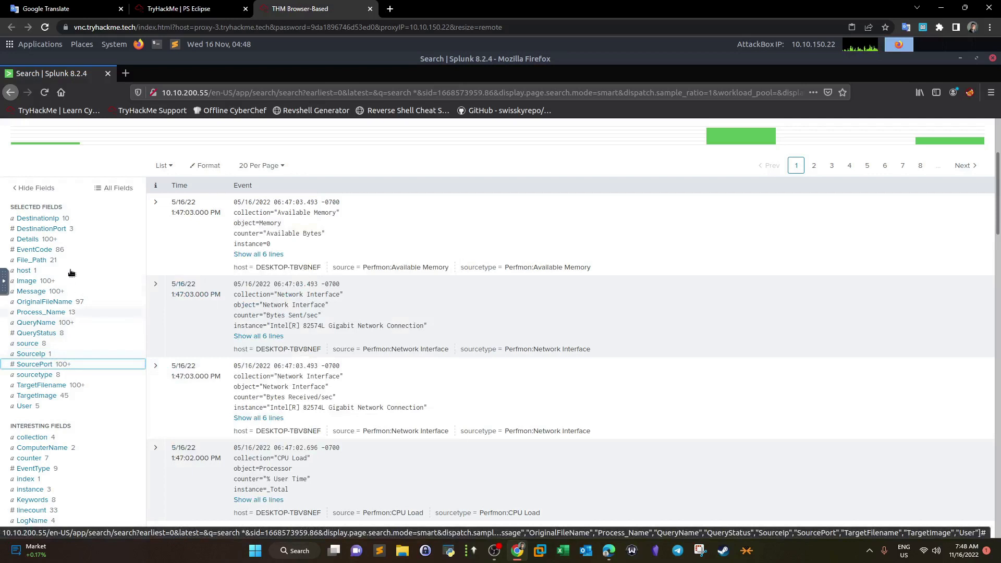
pyautogui.click(47, 218)
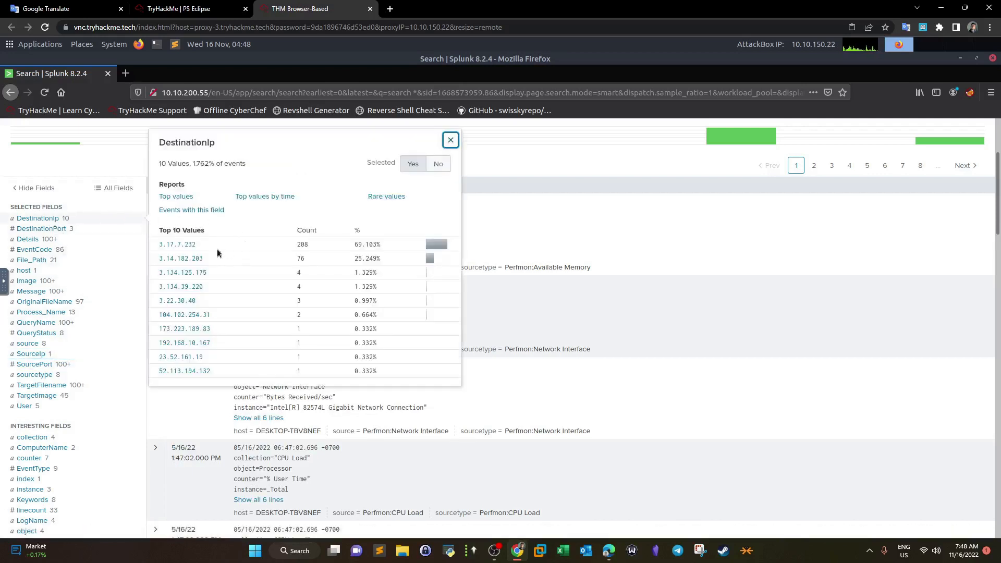
# Compare the event counts of the top two DestinationIp values and of DestinationPort values 443, 80 and 445.
pyautogui.moveTo(217, 261); pyautogui.dragTo(309, 243)
pyautogui.doubleClick(300, 259)
pyautogui.click(62, 229)
pyautogui.click(170, 277)
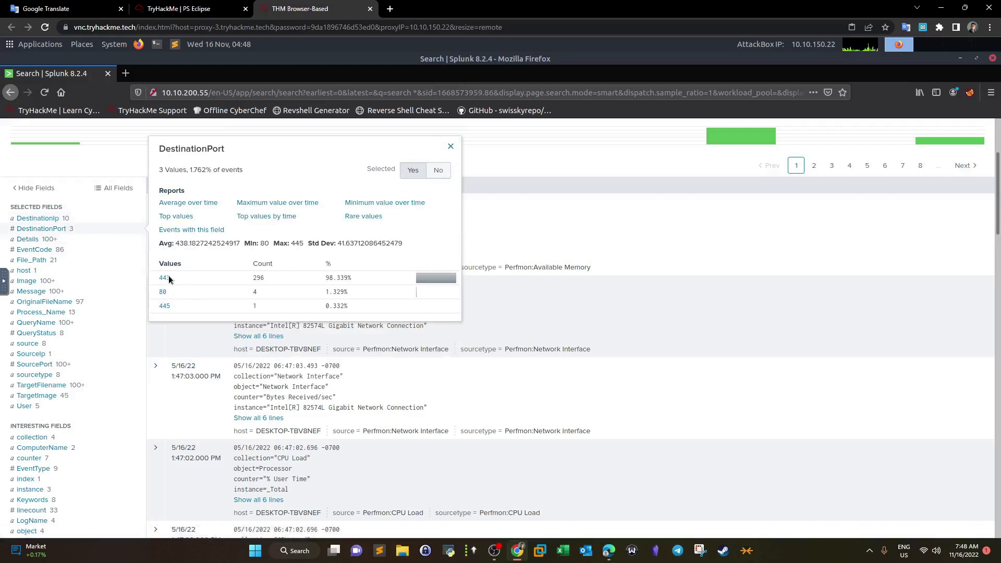
pyautogui.moveTo(162, 293); pyautogui.dragTo(167, 294)
pyautogui.click(157, 313)
pyautogui.moveTo(198, 278); pyautogui.dragTo(155, 281)
pyautogui.doubleClick(163, 292)
pyautogui.moveTo(179, 304); pyautogui.dragTo(155, 305)
pyautogui.doubleClick(254, 306)
pyautogui.moveTo(260, 292); pyautogui.dragTo(250, 293)
# Filter the events to DestinationPort 443 and examine the DestinationIp values and their counts.
pyautogui.click(165, 277)
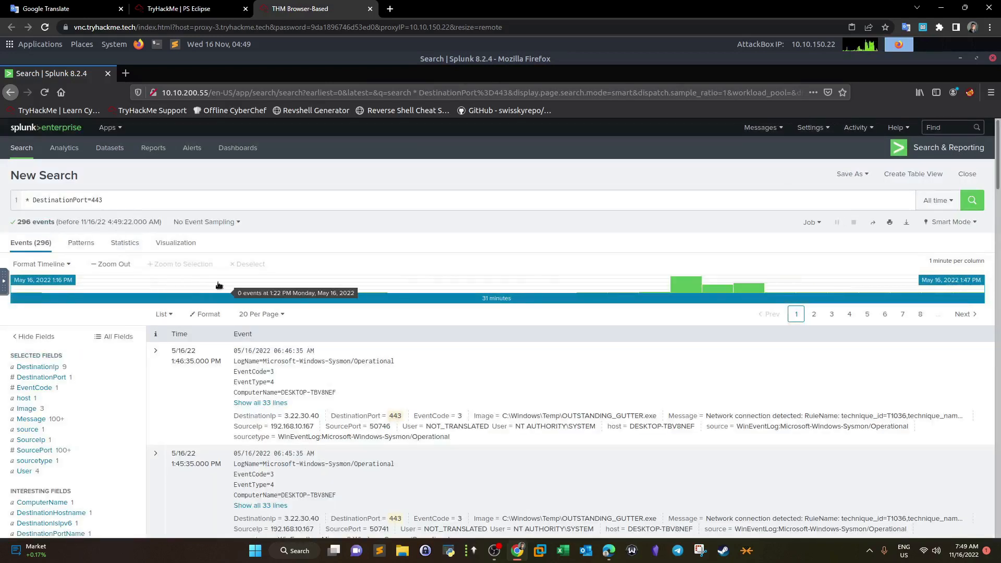
pyautogui.scroll(-2, 219, 285)
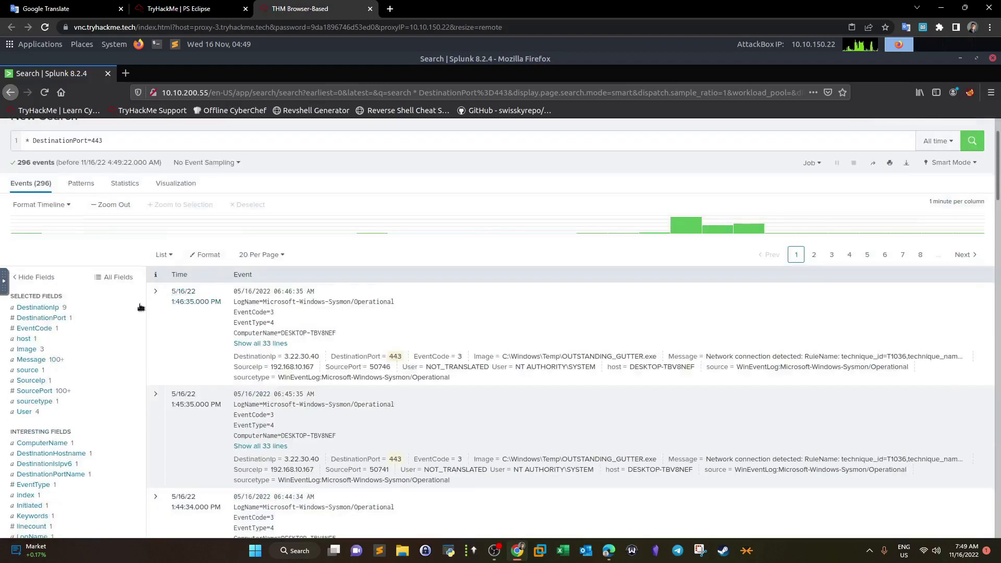
pyautogui.click(36, 308)
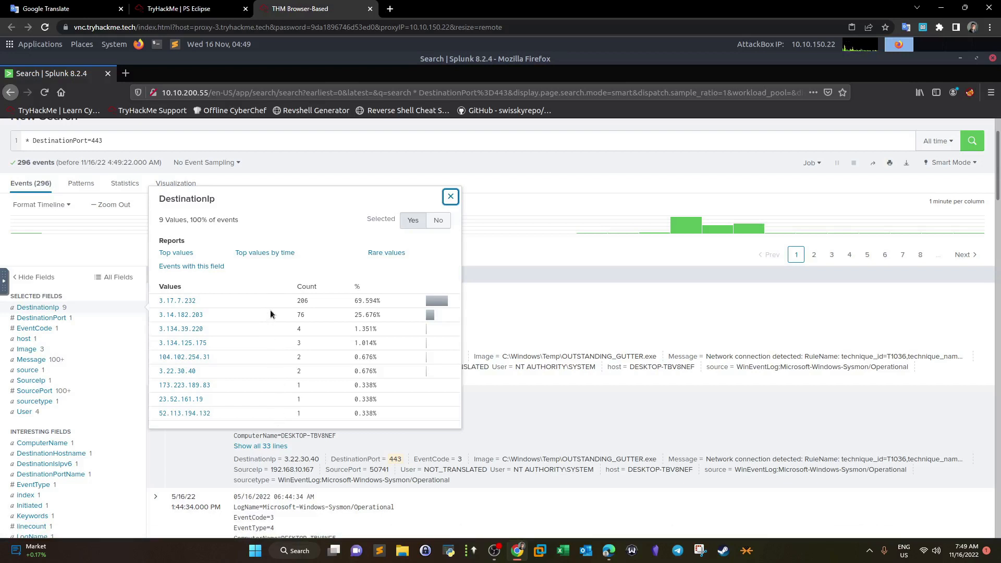
pyautogui.moveTo(199, 302); pyautogui.dragTo(156, 303)
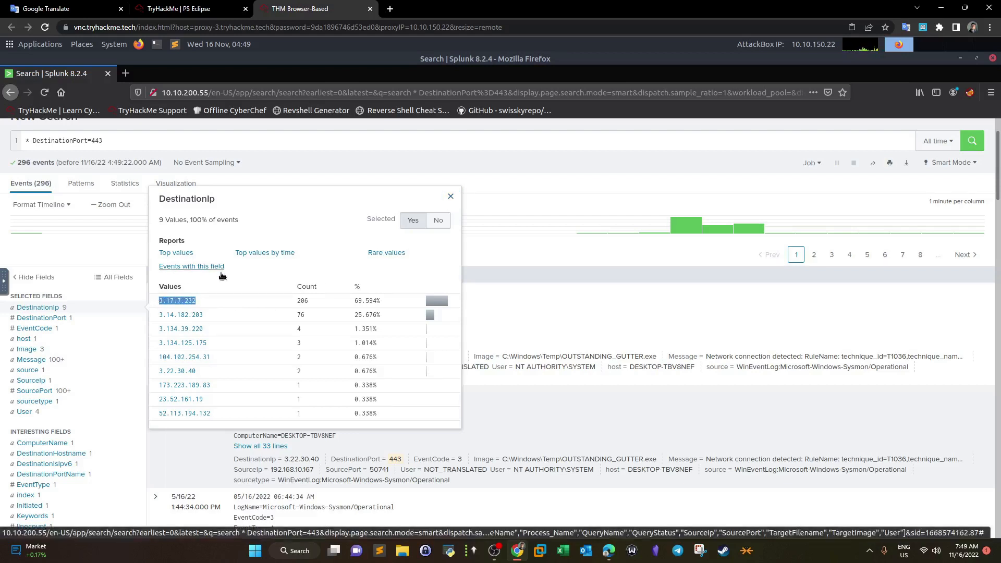
pyautogui.moveTo(310, 301); pyautogui.dragTo(295, 301)
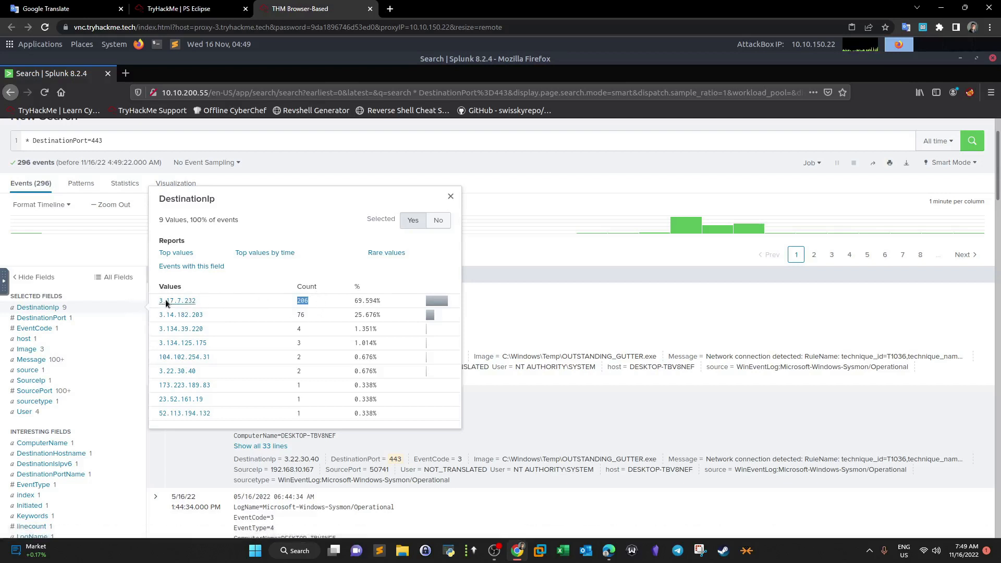
pyautogui.click(450, 196)
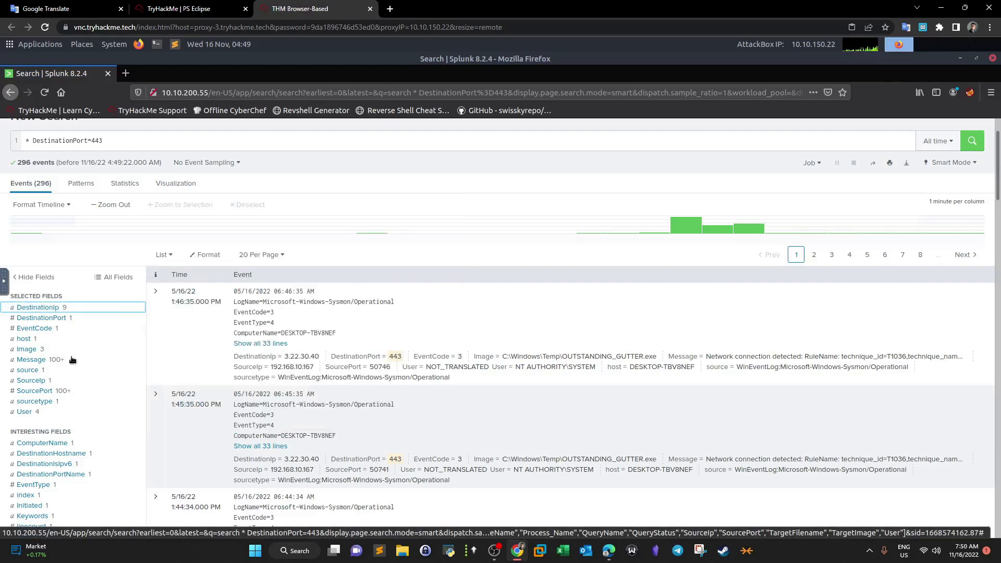
# Check the SourceIp and DestinationIp values of the filtered events, and narrow the search to DestinationIp 3.17.7.232.
pyautogui.click(31, 383)
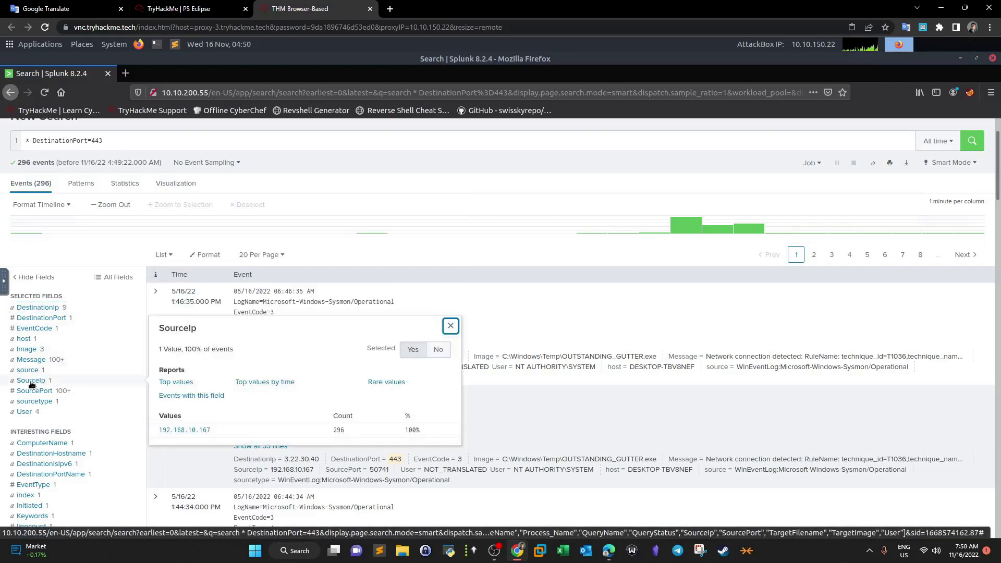
pyautogui.click(451, 326)
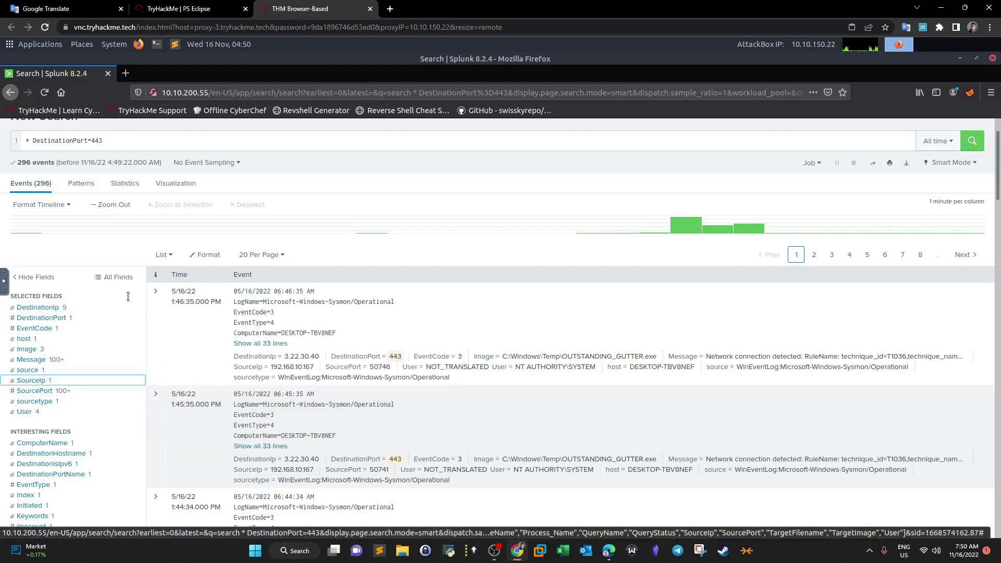
pyautogui.click(51, 308)
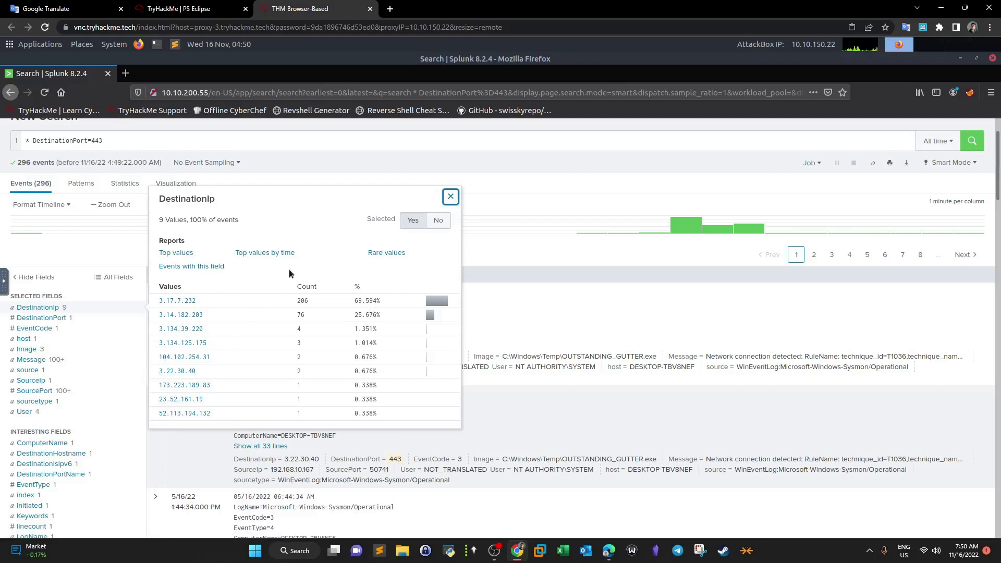
pyautogui.click(453, 200)
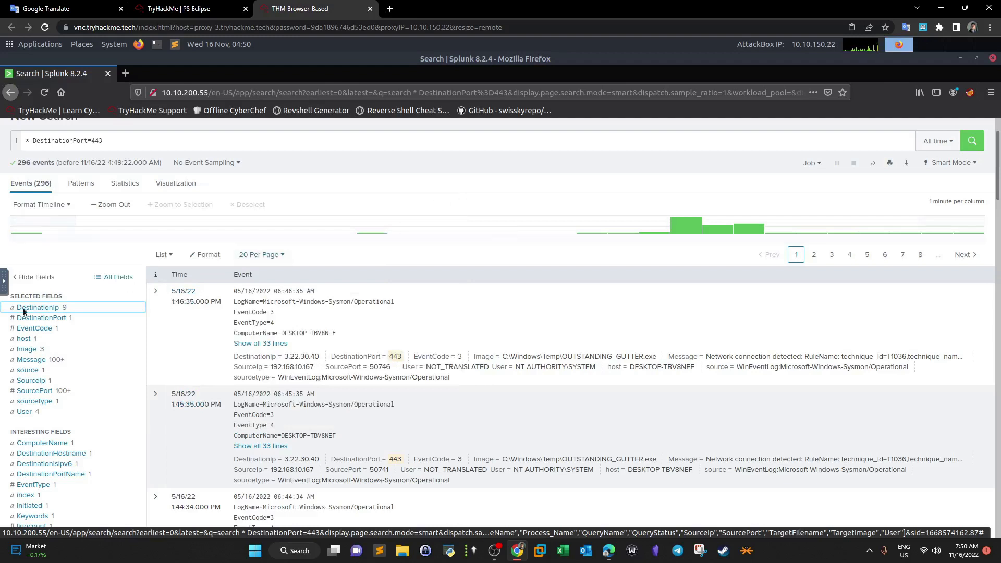
pyautogui.click(61, 307)
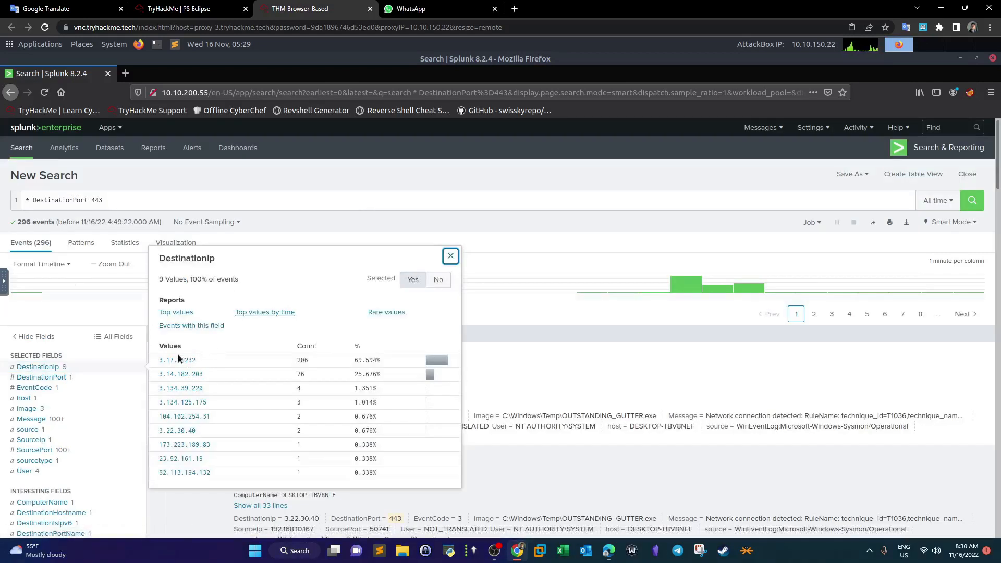
pyautogui.click(178, 359)
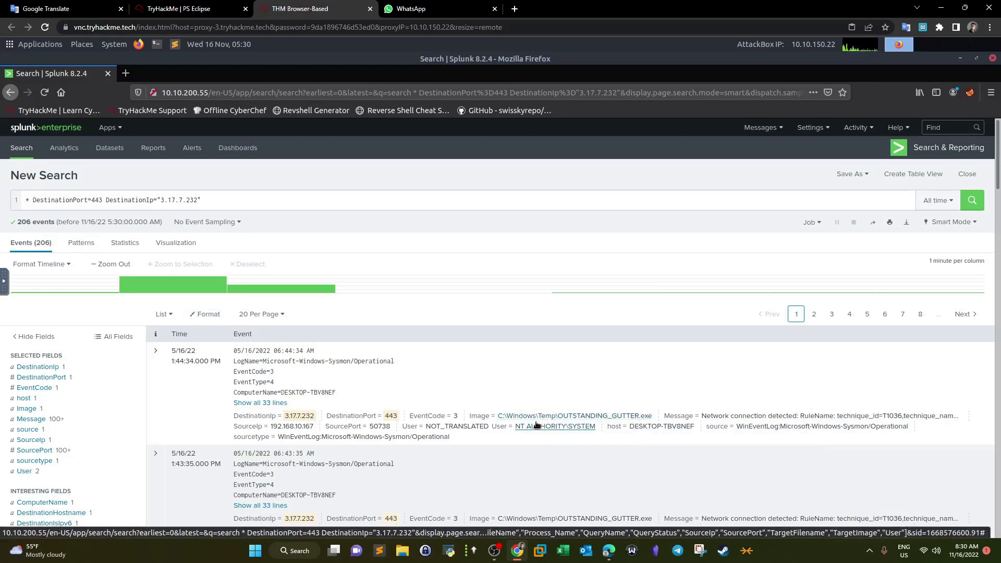
# Show all lines of the first event and read through its network connection details.
pyautogui.click(274, 403)
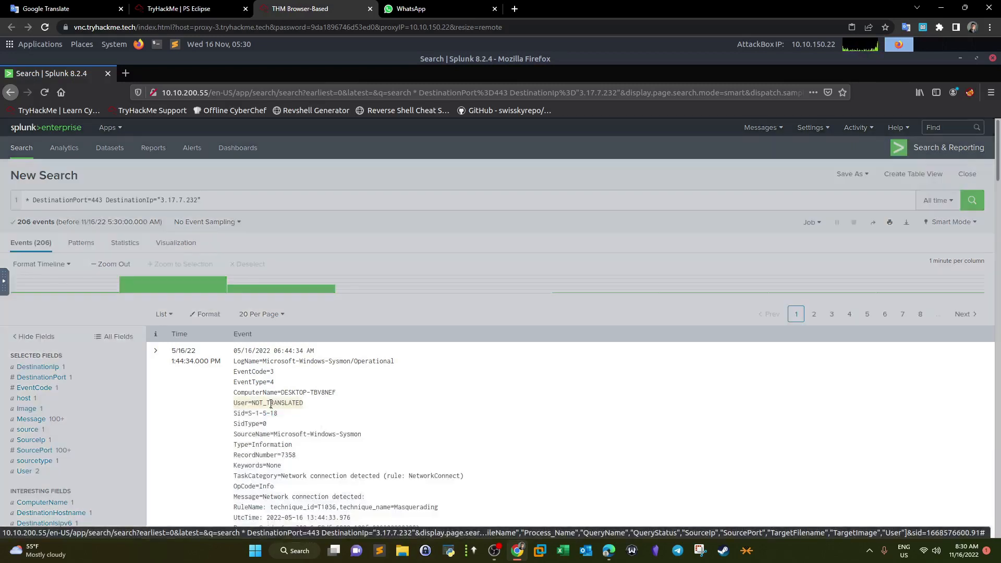
pyautogui.scroll(-4, 442, 413)
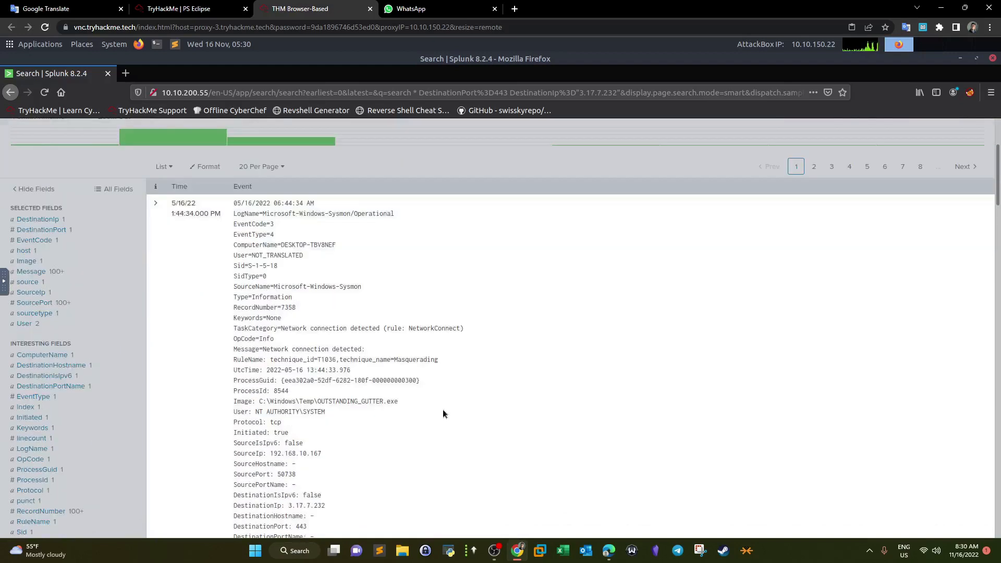
pyautogui.scroll(2, 442, 408)
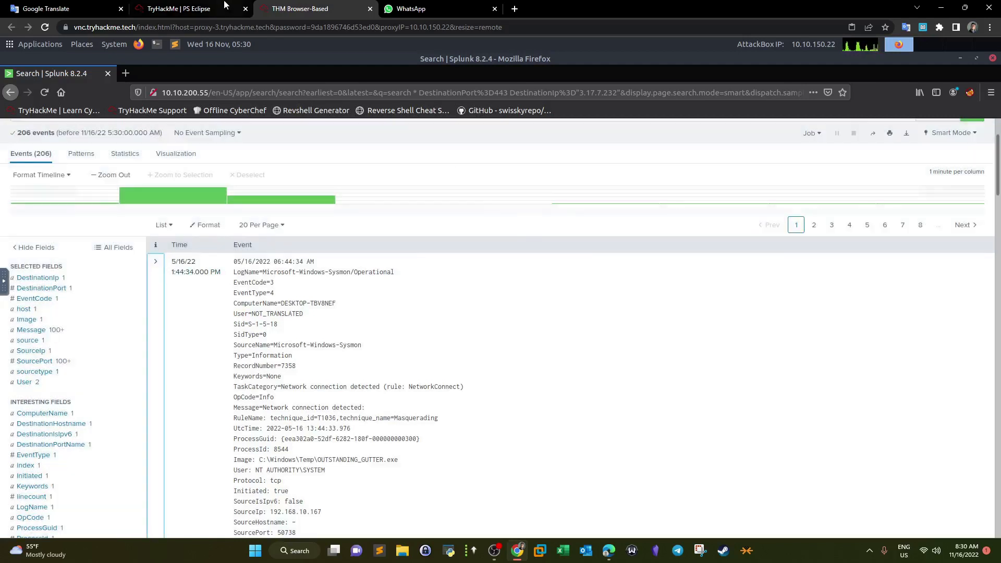
# Reread the suspicious binary question in the TryHackMe room and locate the executable's name in the Image line of the expanded Splunk event.
pyautogui.click(180, 8)
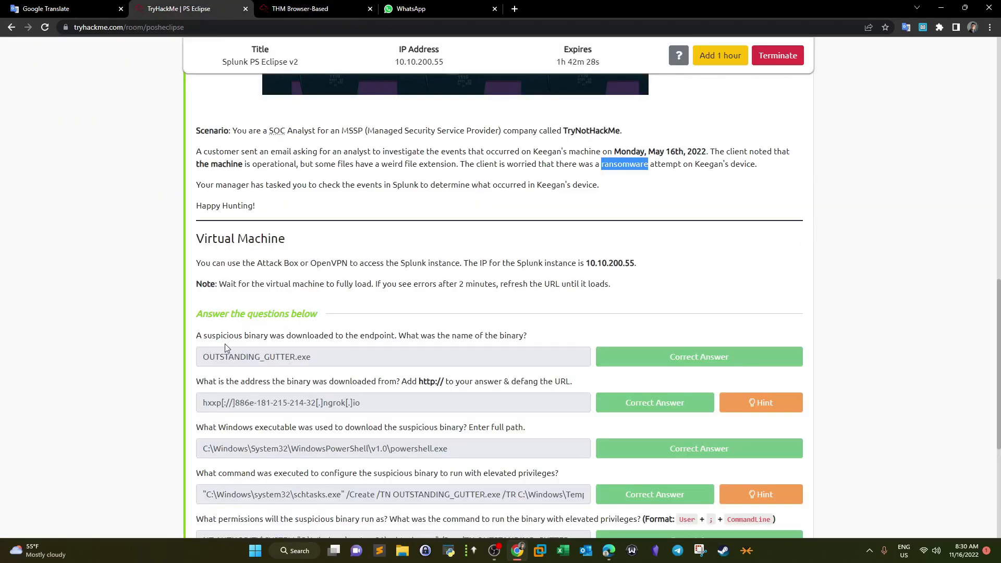
pyautogui.moveTo(197, 338); pyautogui.dragTo(528, 339)
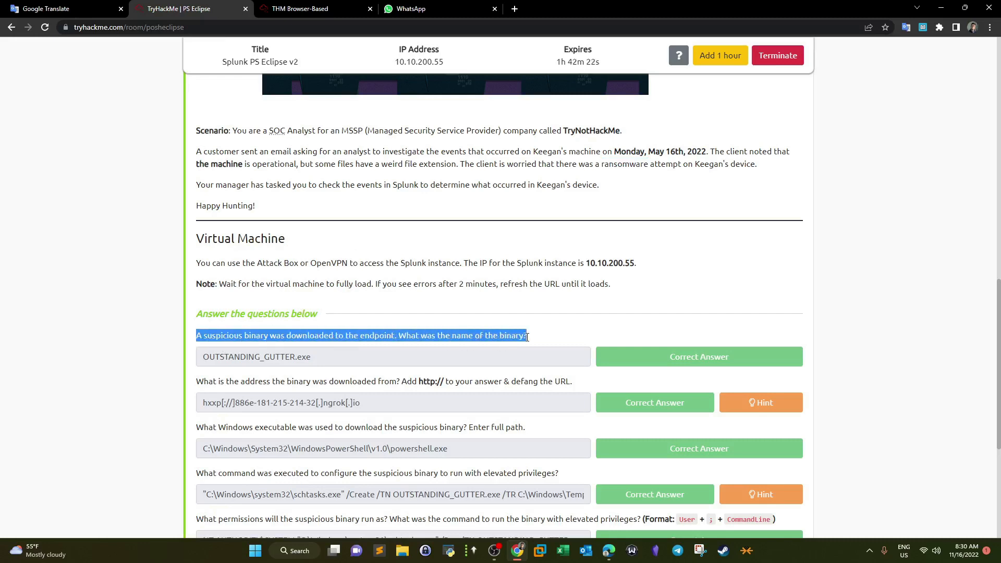
pyautogui.click(314, 6)
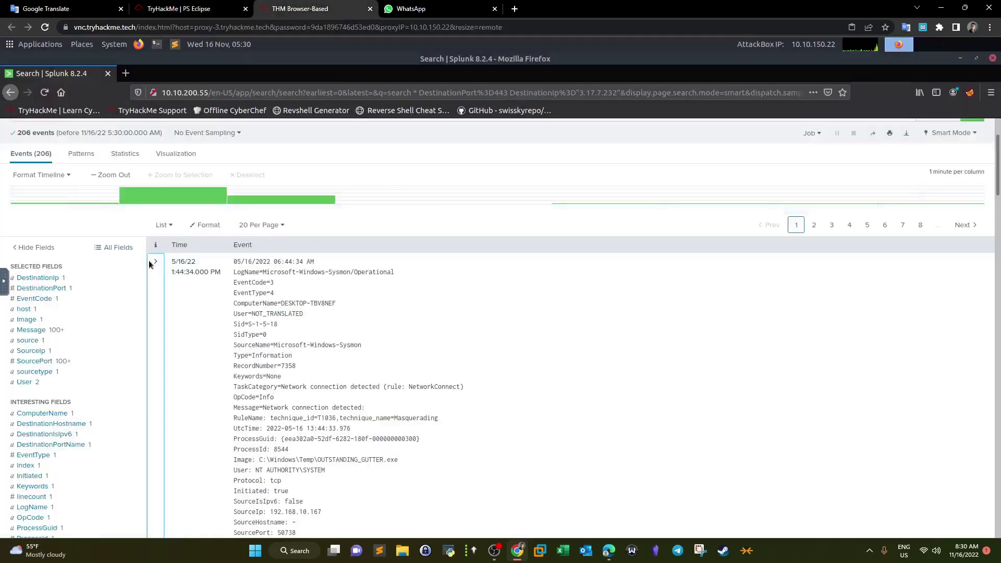
pyautogui.scroll(-1, 470, 337)
pyautogui.scroll(-3, 471, 334)
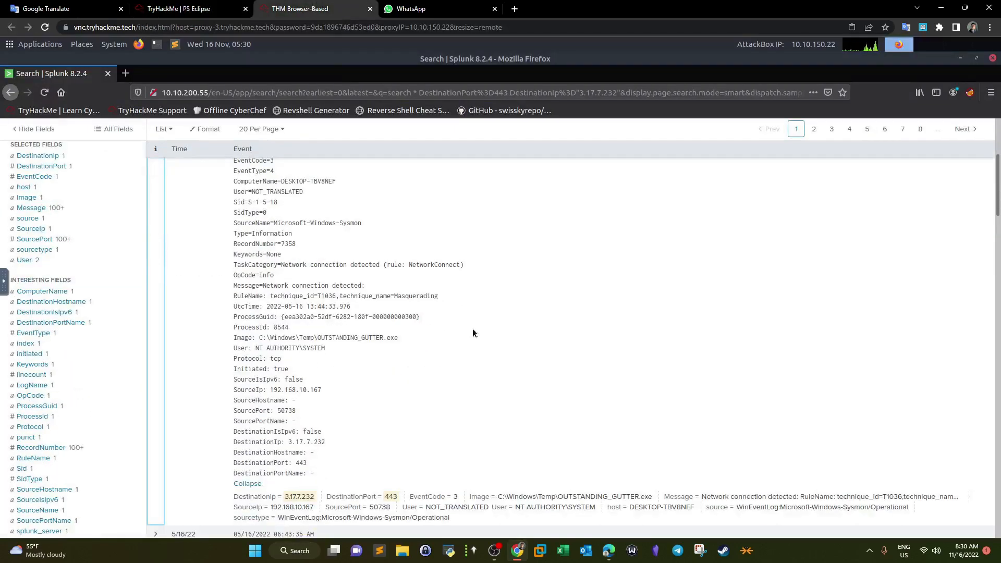
pyautogui.moveTo(318, 339); pyautogui.dragTo(400, 339)
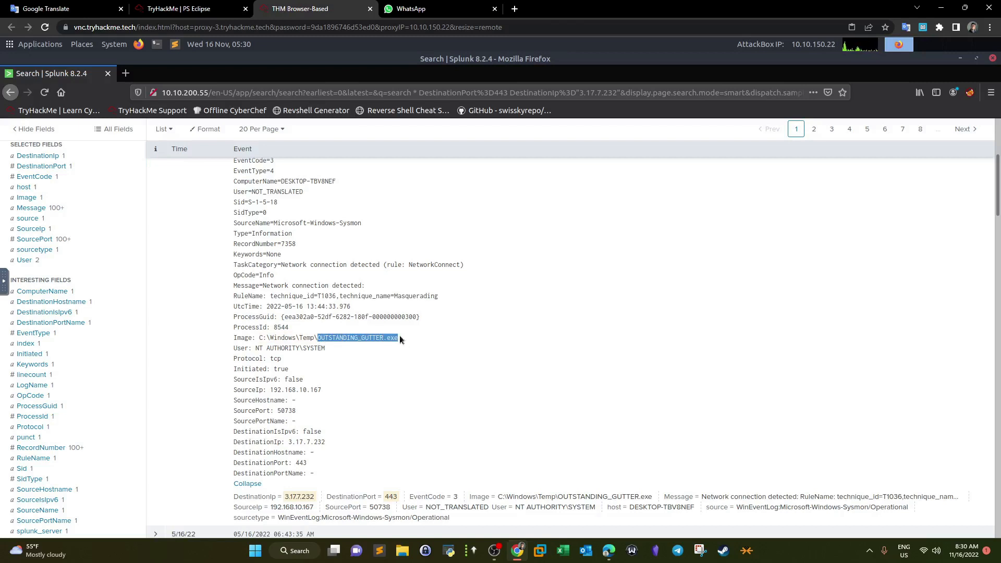
# Remove the DestinationPort and DestinationIp conditions from the query and rerun the search with only *.
pyautogui.scroll(6, 401, 339)
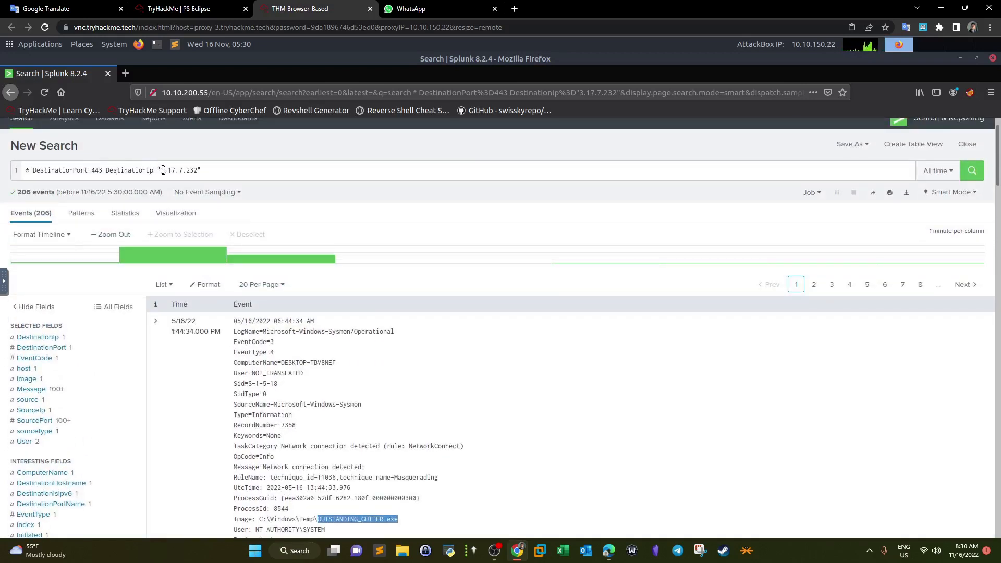
pyautogui.click(163, 170)
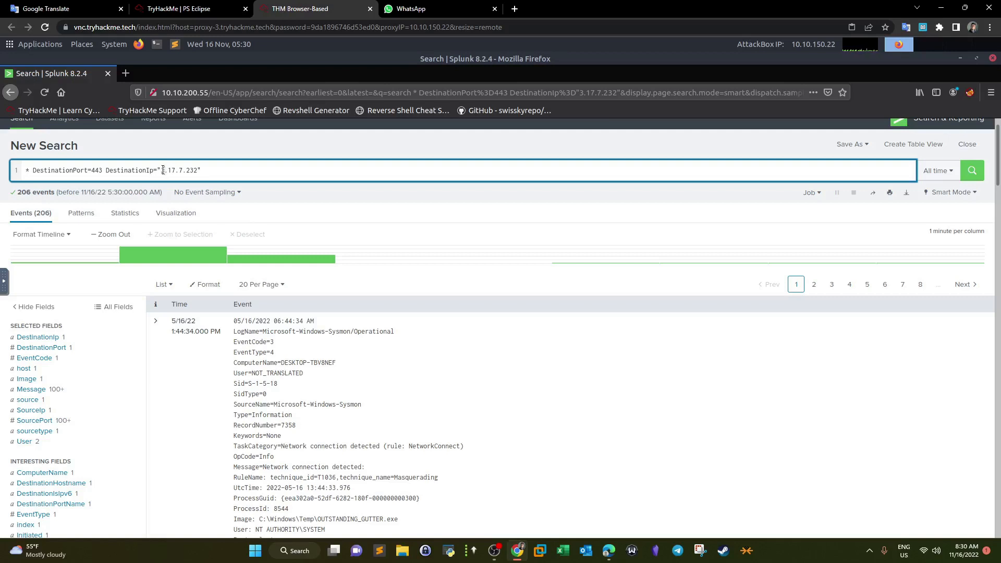
pyautogui.moveTo(90, 167); pyautogui.dragTo(220, 169)
pyautogui.press('BackSpace')
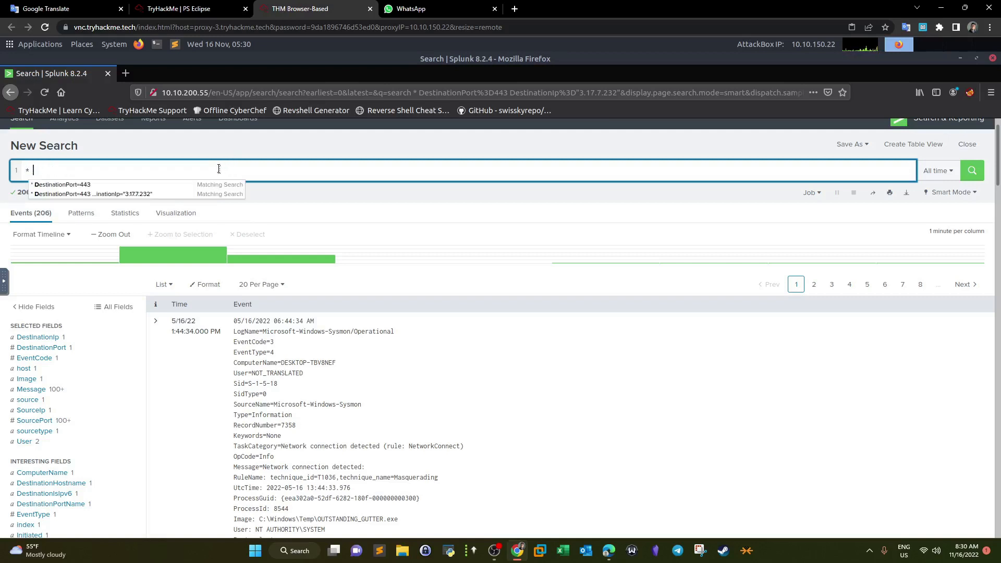
pyautogui.press('BackSpace')
pyautogui.press('Return')
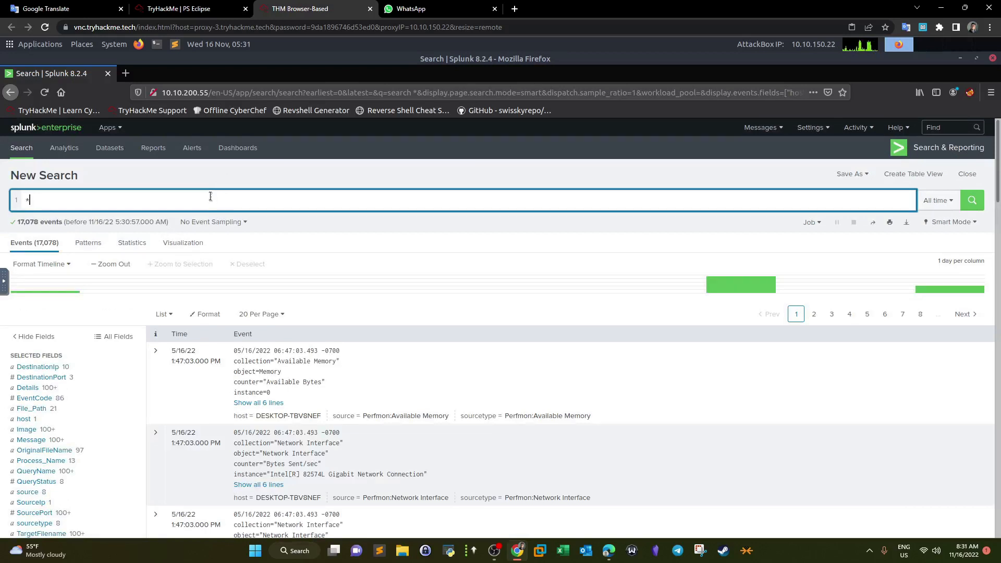
# Review the wording about the downloaded binary in the first TryHackMe question and return to Splunk.
pyautogui.click(188, 9)
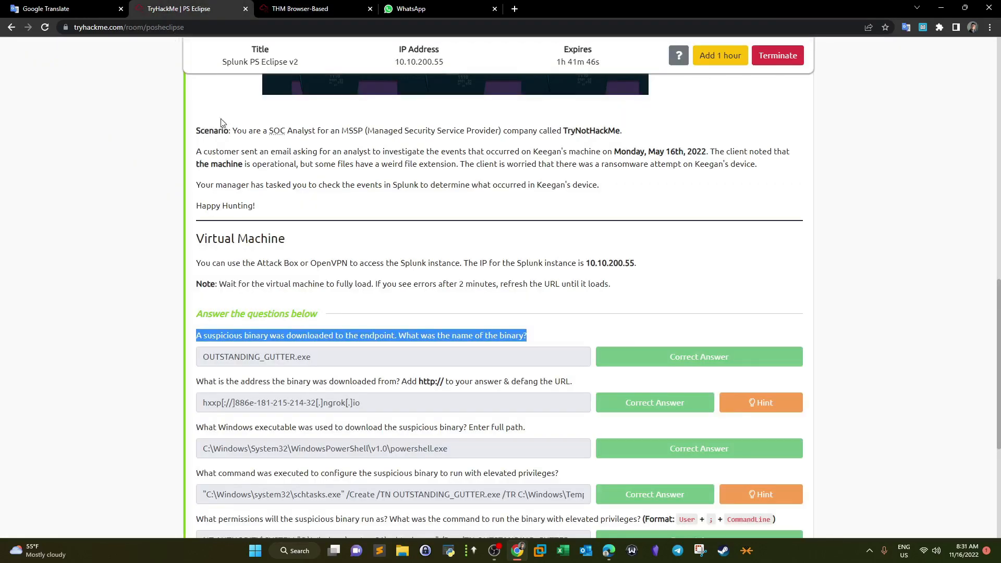
pyautogui.click(378, 339)
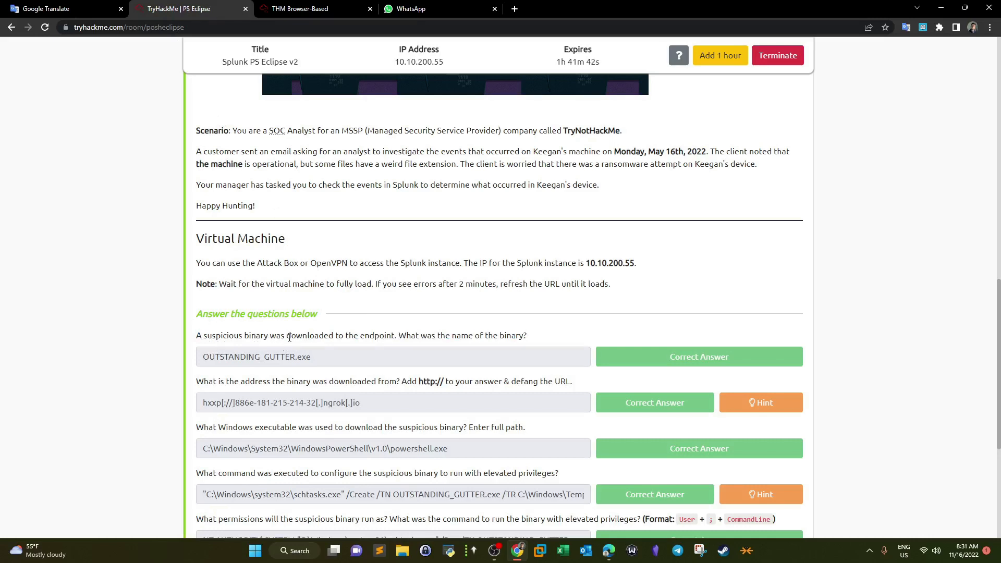
pyautogui.moveTo(286, 337); pyautogui.dragTo(337, 340)
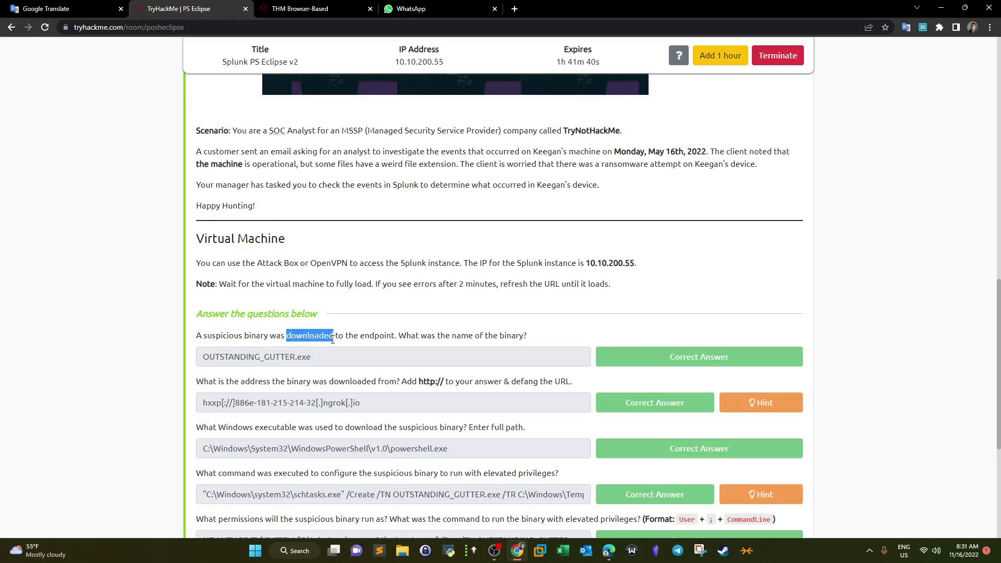
pyautogui.click(339, 5)
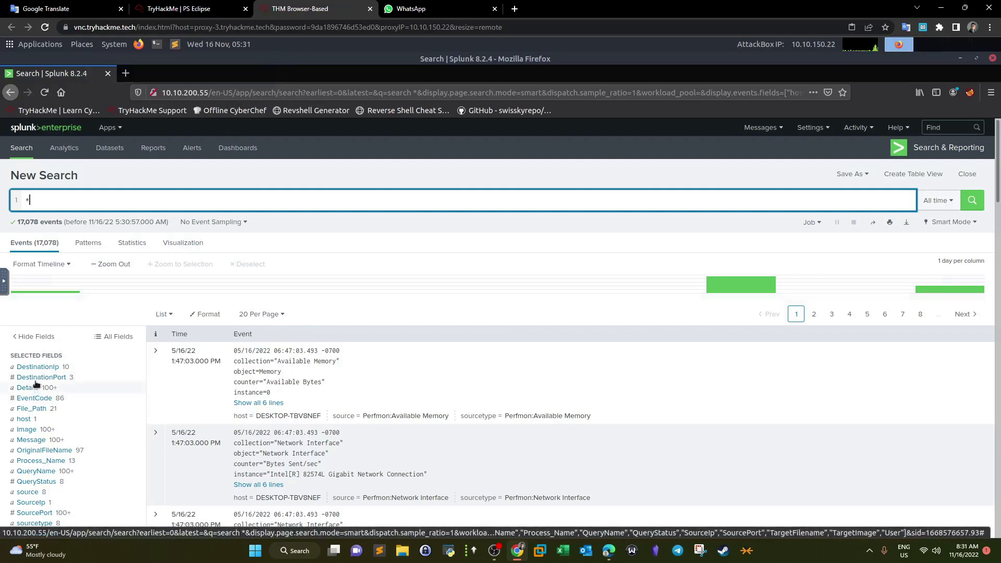
# Compare the DestinationPort counts for ports 80 and 443, and restrict the search to DestinationPort 443.
pyautogui.scroll(-1, 52, 386)
pyautogui.click(43, 348)
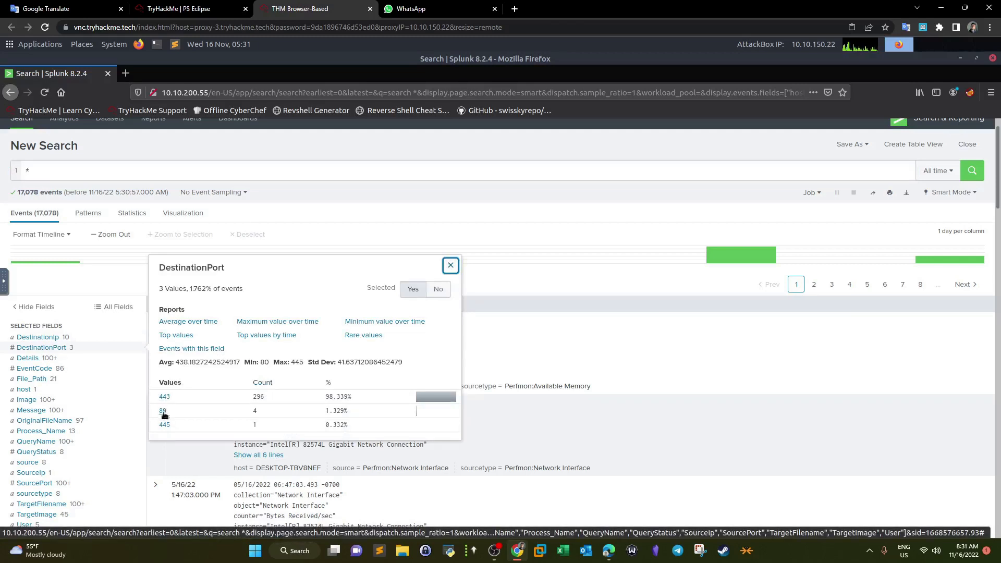
pyautogui.moveTo(261, 411); pyautogui.dragTo(247, 416)
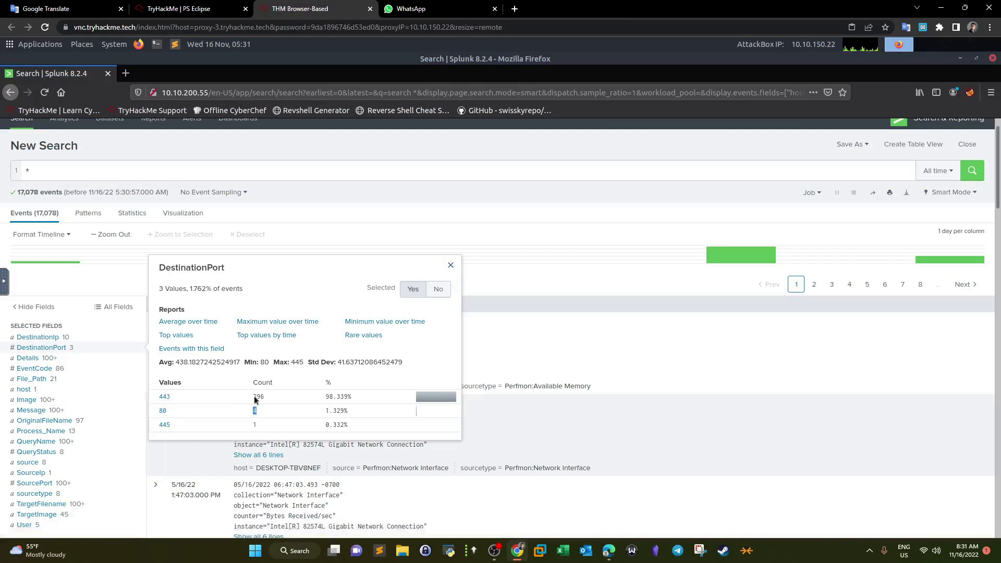
pyautogui.moveTo(253, 397); pyautogui.dragTo(263, 397)
pyautogui.click(162, 397)
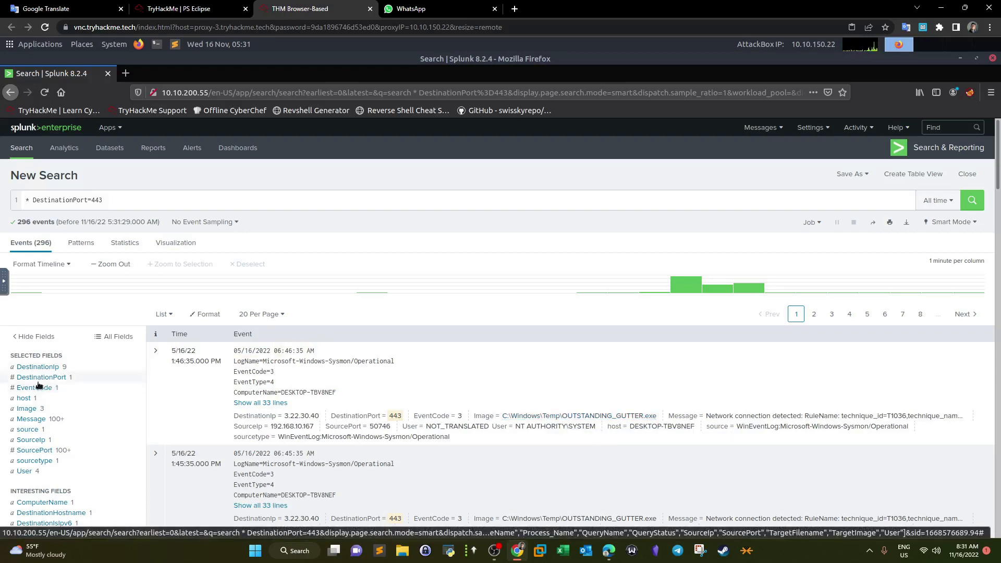
# Examine the values of the Protocol field for the port 443 events.
pyautogui.scroll(-2, 37, 384)
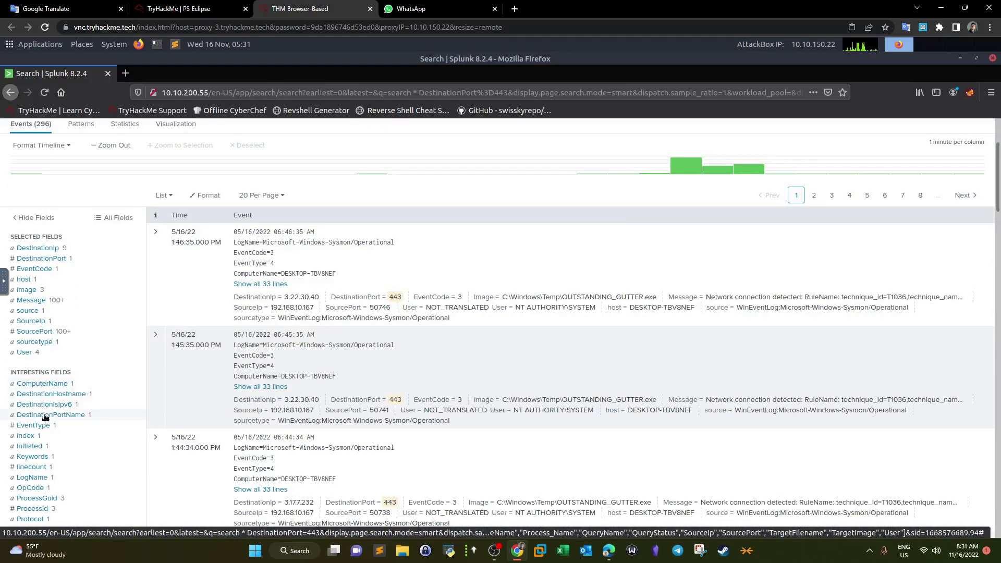
pyautogui.scroll(-2, 45, 417)
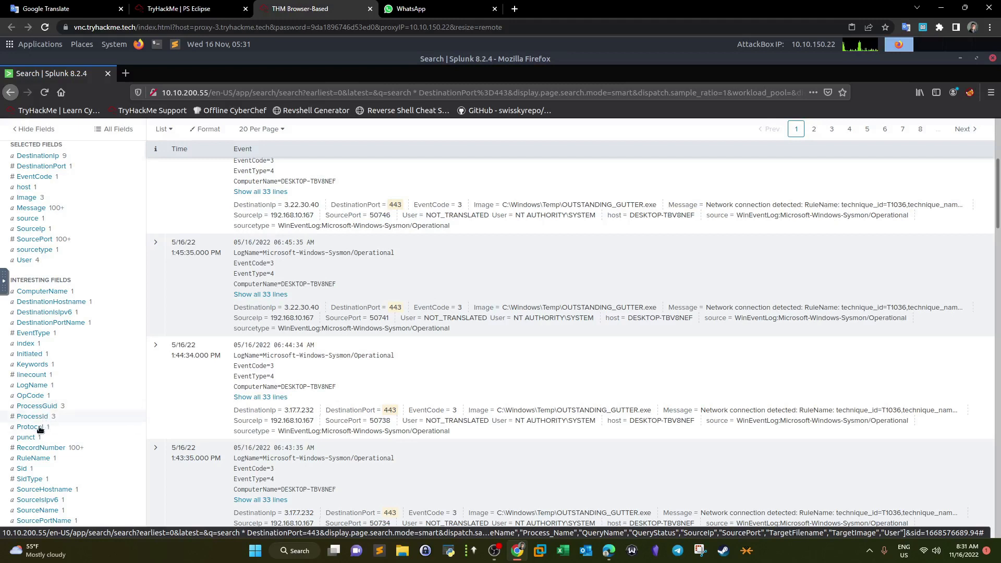
pyautogui.click(37, 427)
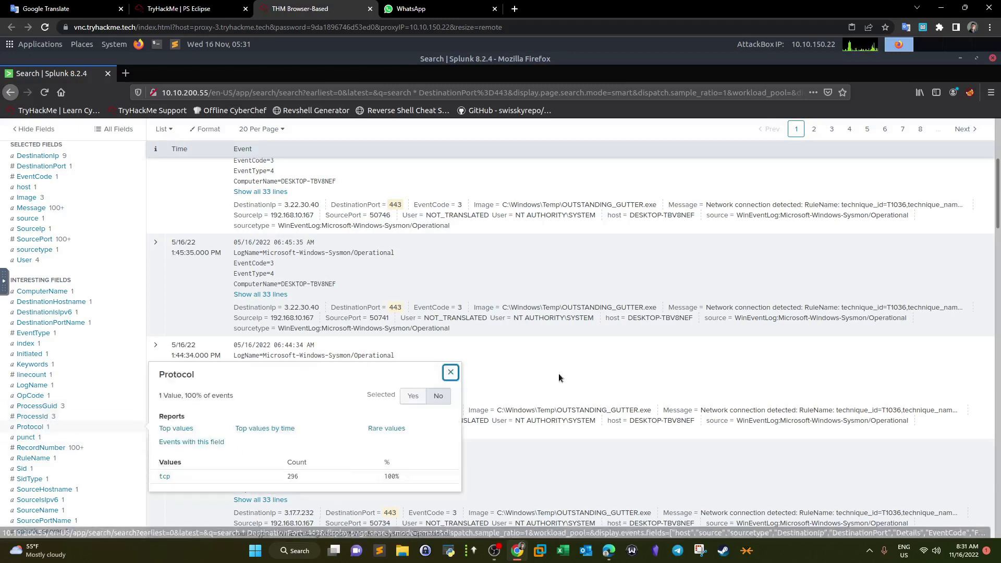
# Examine the Image field values for the port 443 events, highlighting the path C:\Windows\Temp\OUTSTANDING_GUTTER.exe.
pyautogui.click(451, 372)
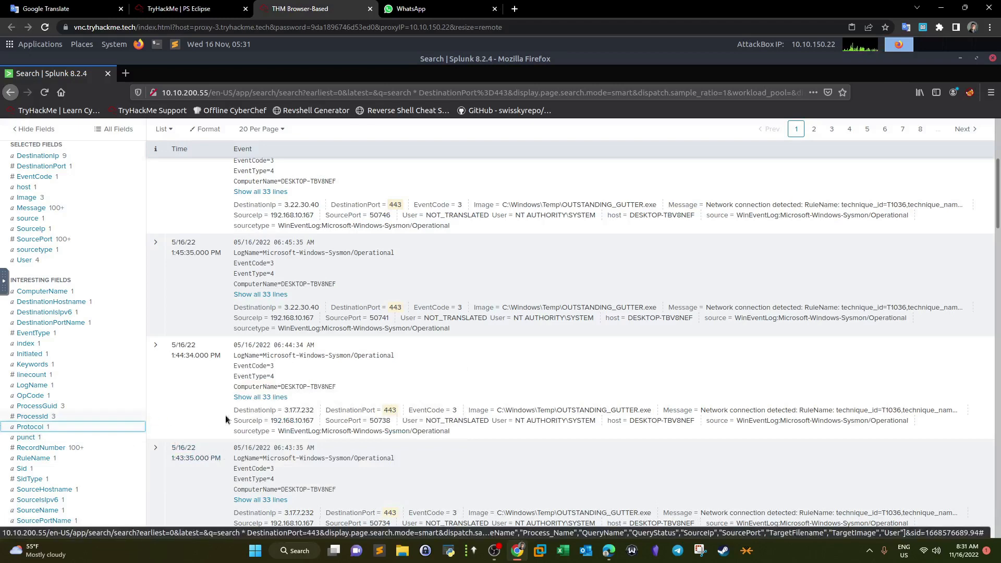
pyautogui.scroll(-3, 113, 435)
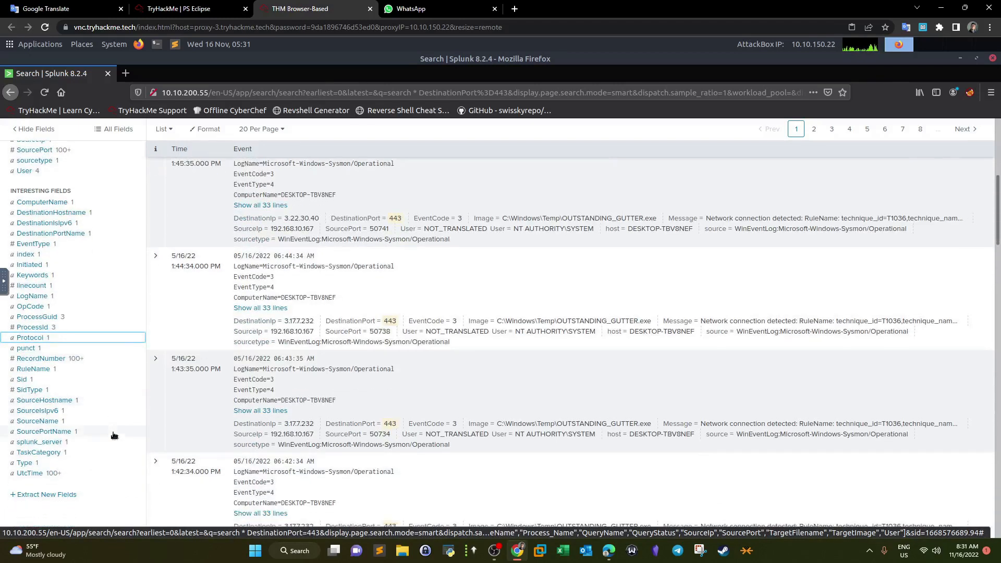
pyautogui.scroll(3, 101, 395)
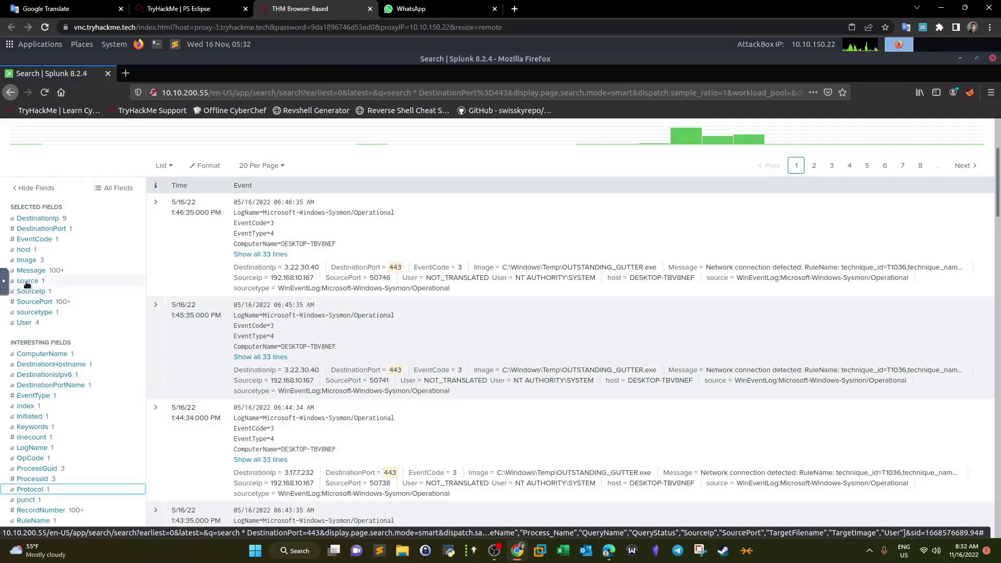
pyautogui.click(27, 260)
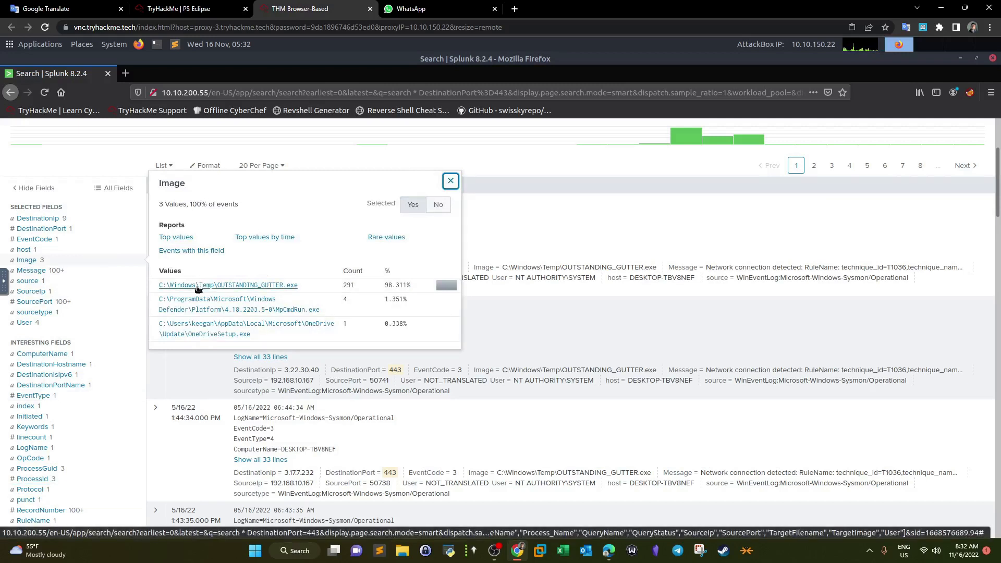
pyautogui.moveTo(328, 287); pyautogui.dragTo(155, 287)
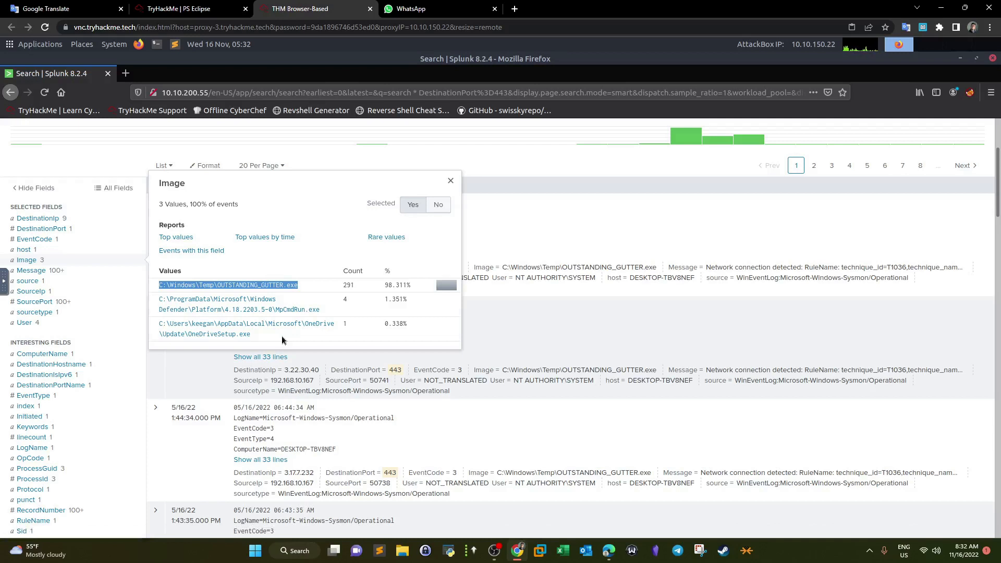
pyautogui.click(451, 180)
pyautogui.scroll(2, 72, 251)
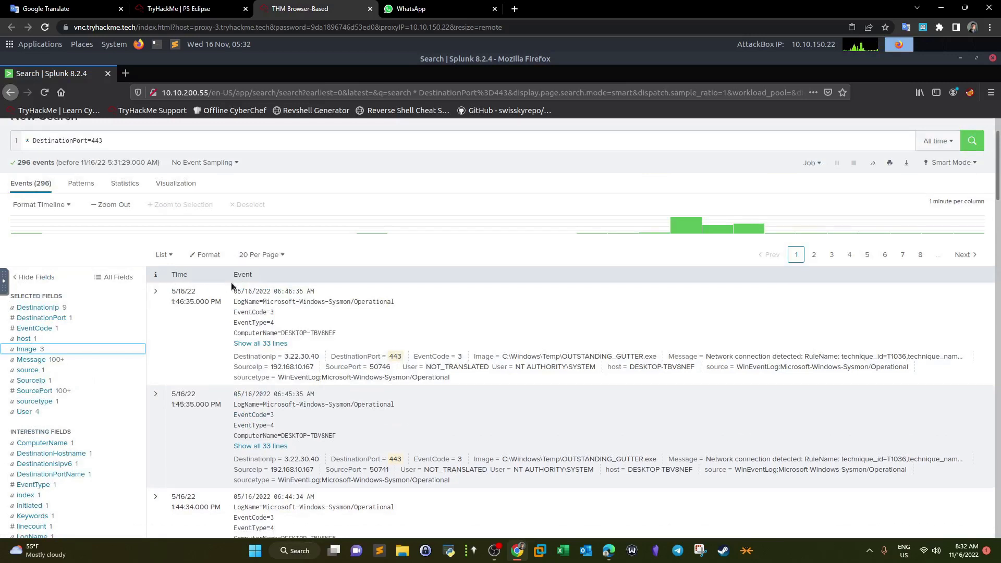
# Replace the DestinationPort=443 condition by rerunning the search with only * and restricting it to DestinationPort 80.
pyautogui.moveTo(37, 140); pyautogui.dragTo(118, 140)
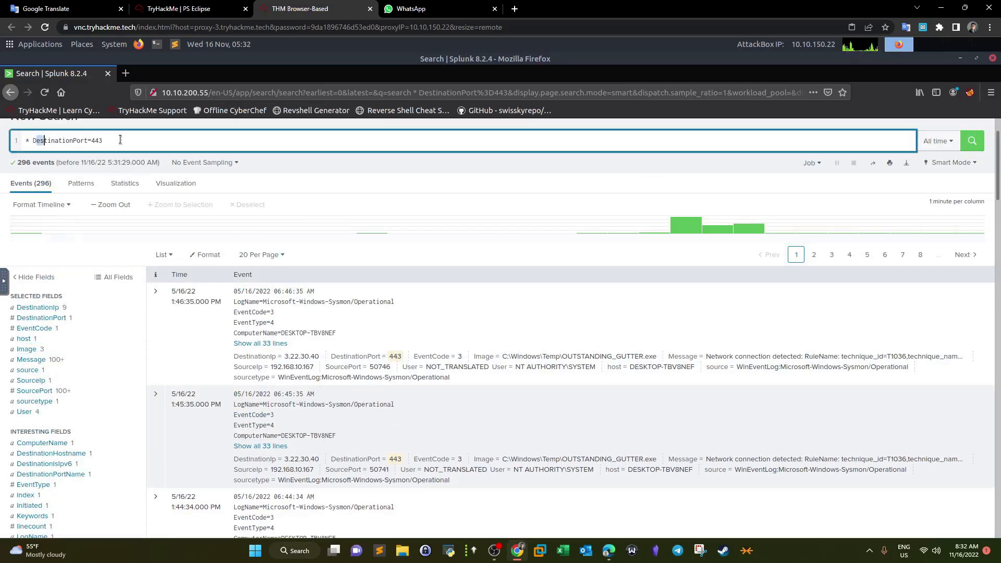
pyautogui.press('BackSpace')
pyautogui.press('Return')
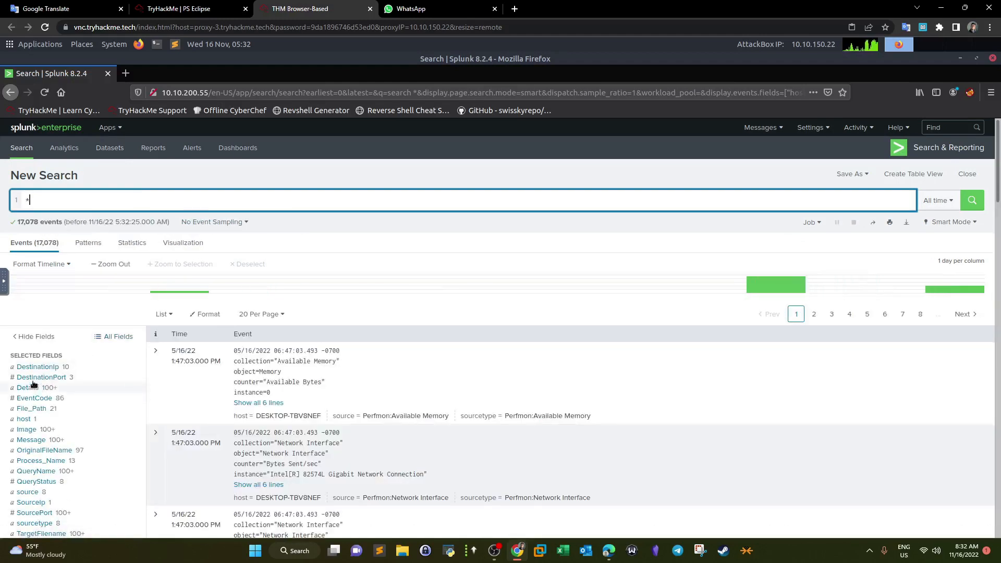
pyautogui.click(52, 377)
pyautogui.click(164, 442)
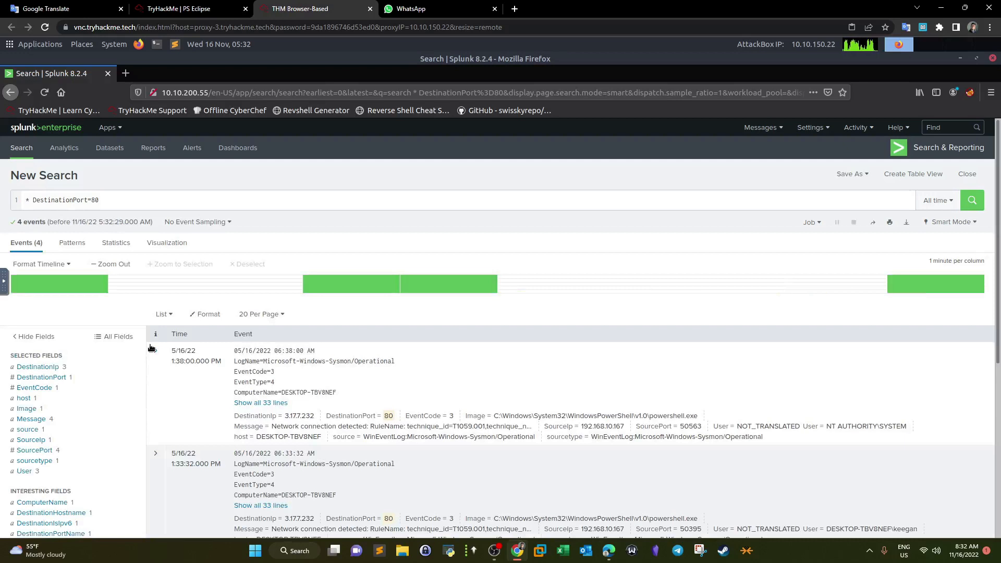
# Review the Image field values for the port 80 events and restrict the search to C:\Windows\System32\WindowsPowerShell\v1.0\powershell.exe.
pyautogui.click(25, 410)
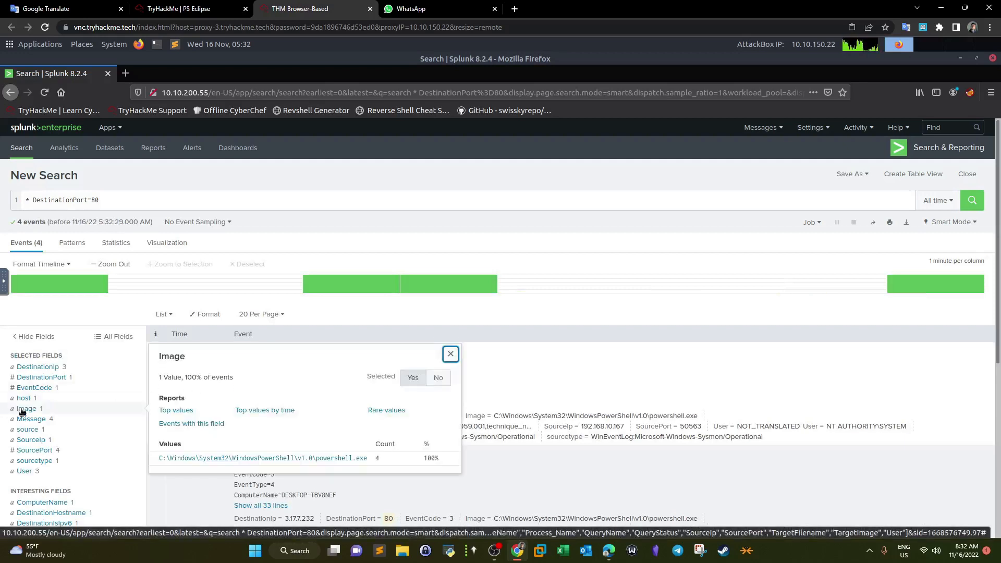
pyautogui.click(450, 355)
pyautogui.click(26, 409)
pyautogui.click(284, 459)
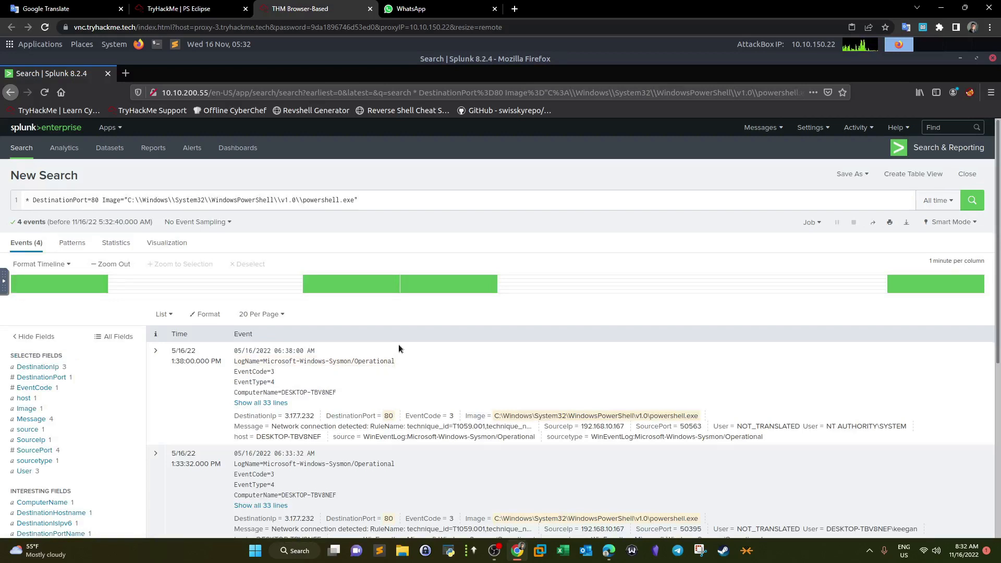
# Expand the first port 80 event and examine its full details, including the Image path.
pyautogui.scroll(-4, 418, 318)
pyautogui.scroll(-2, 427, 319)
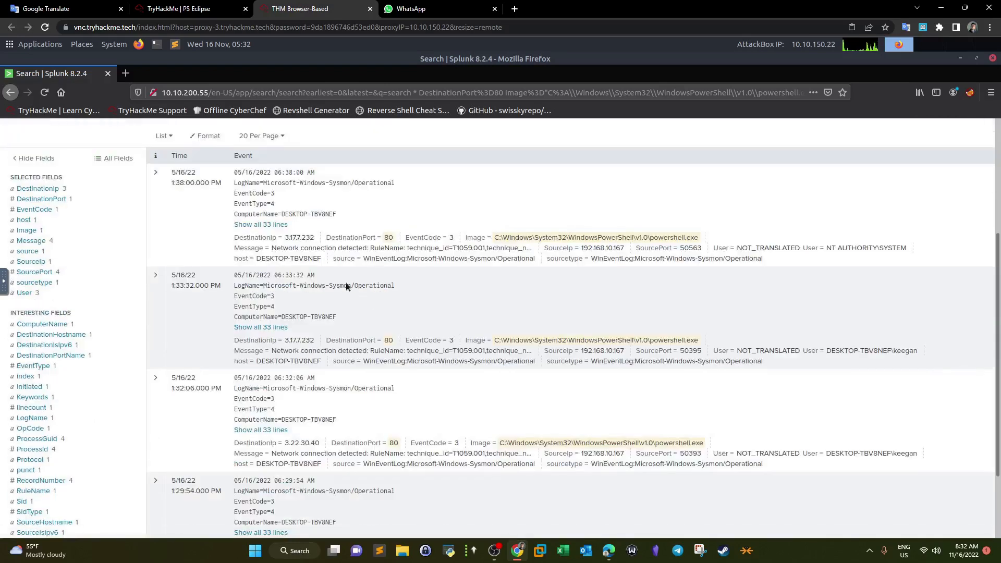
pyautogui.click(271, 226)
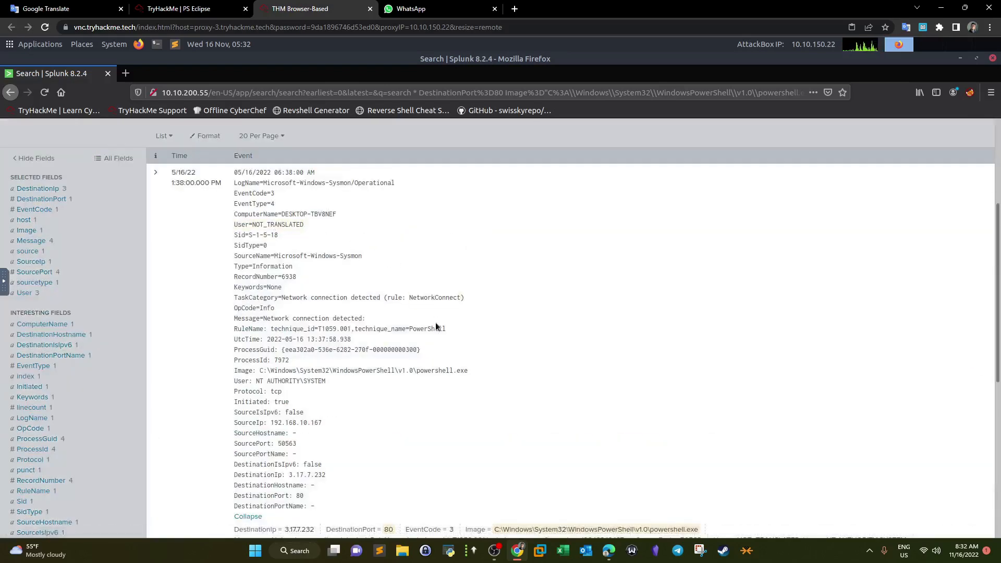
pyautogui.scroll(-5, 436, 324)
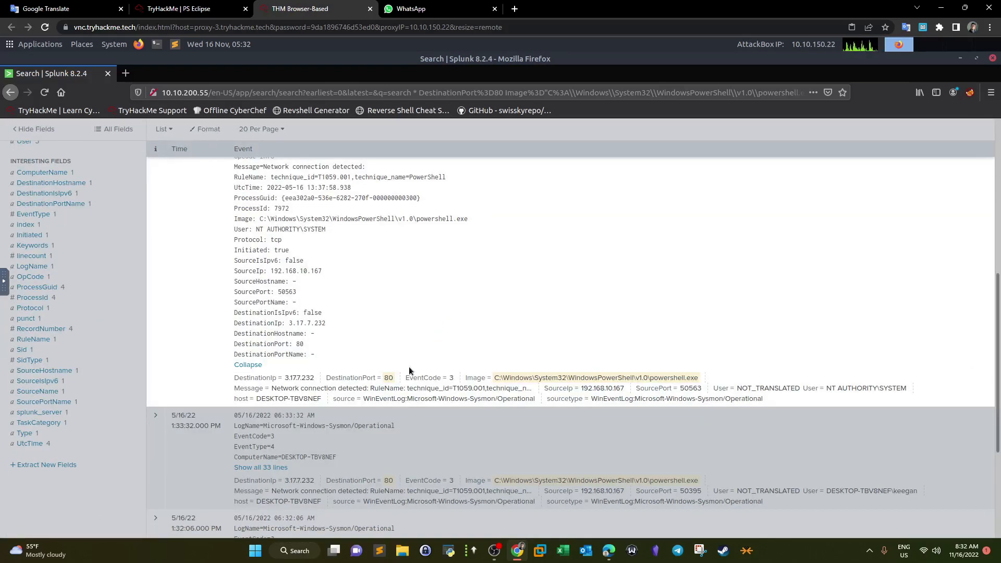
pyautogui.moveTo(467, 219); pyautogui.dragTo(424, 220)
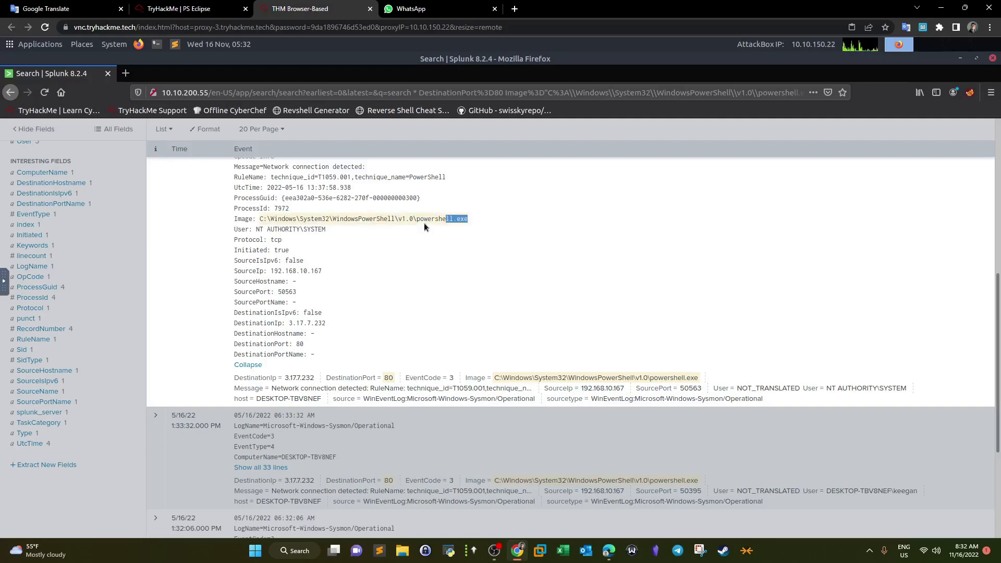
pyautogui.scroll(-3, 282, 389)
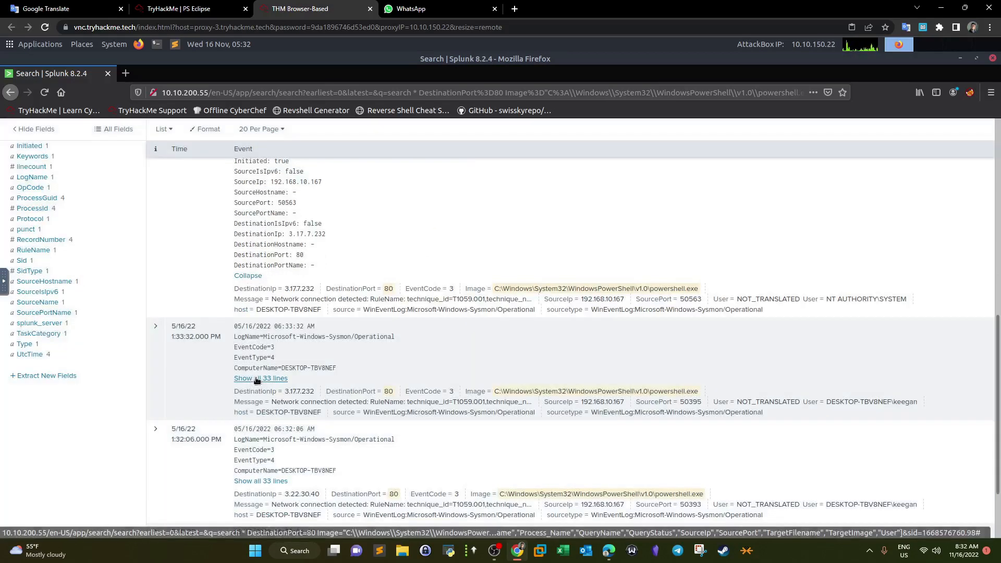
# Expand the 06:33:32 and 06:32:06 port 80 events and read through their full details.
pyautogui.click(257, 379)
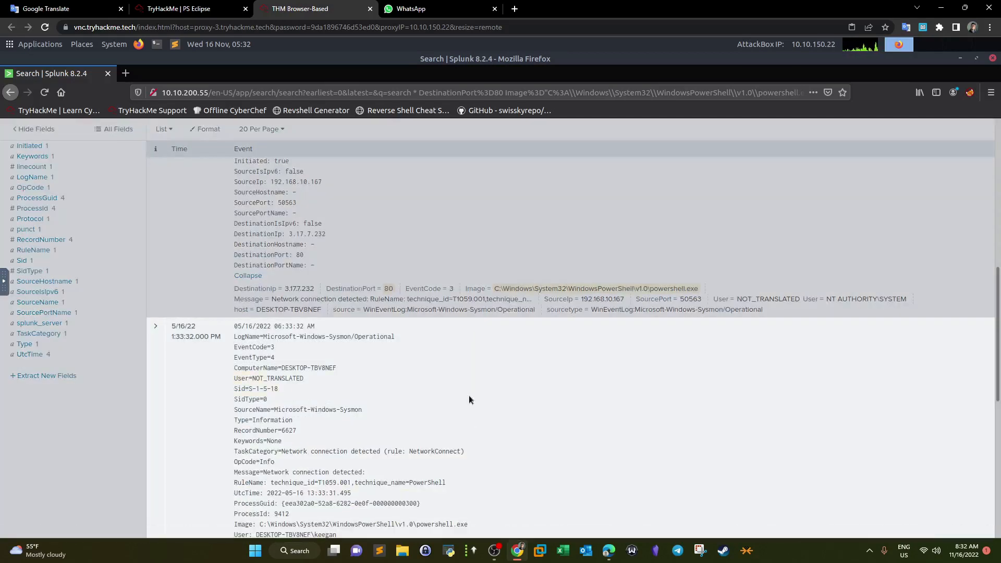
pyautogui.scroll(-5, 468, 391)
pyautogui.scroll(-8, 466, 385)
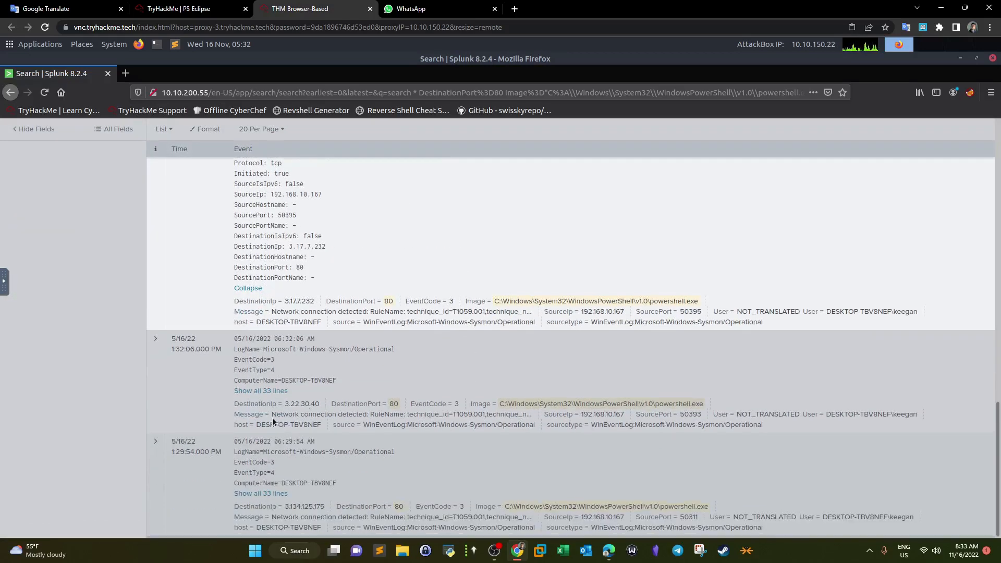
pyautogui.click(256, 391)
pyautogui.scroll(-9, 428, 423)
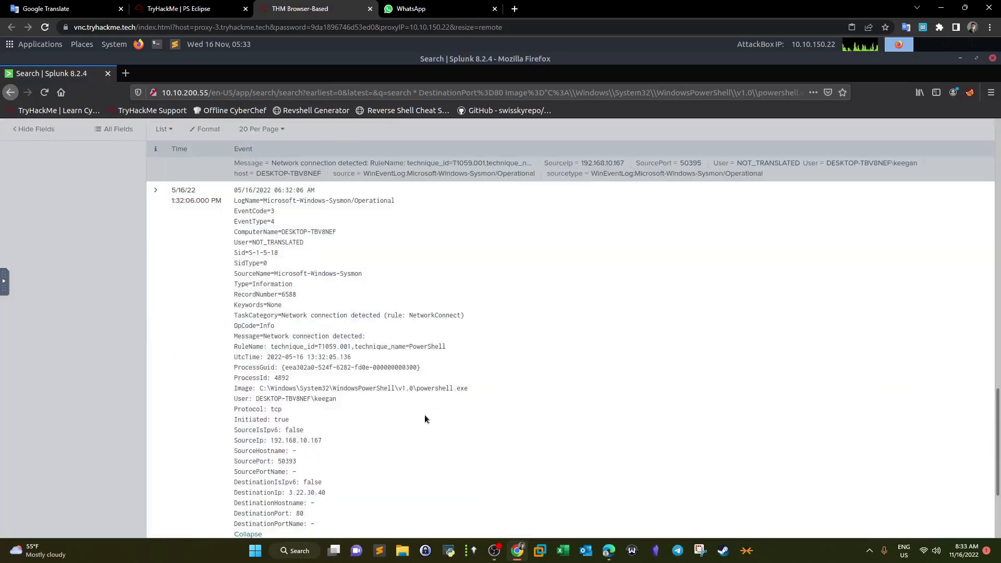
pyautogui.scroll(15, 426, 418)
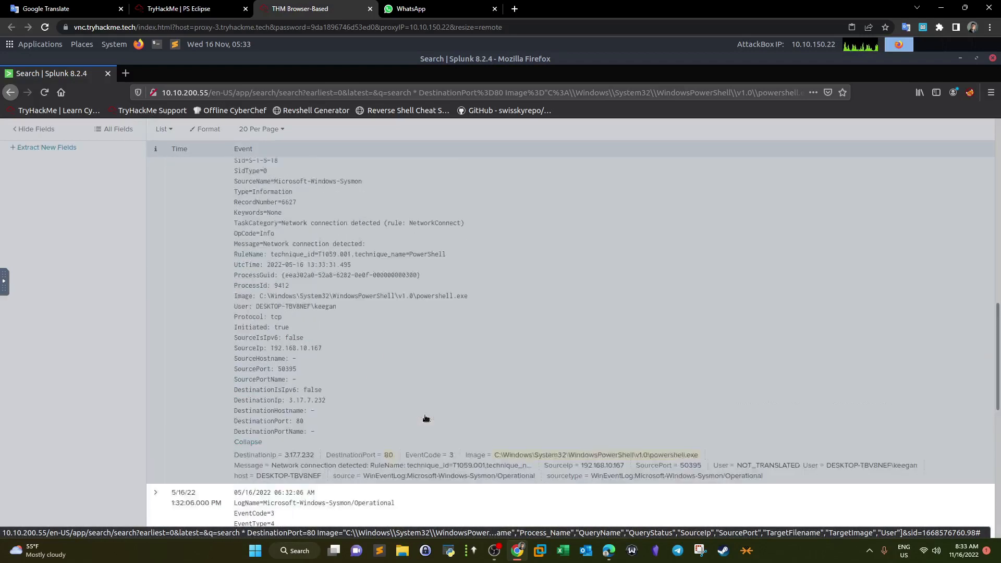
pyautogui.scroll(15, 425, 418)
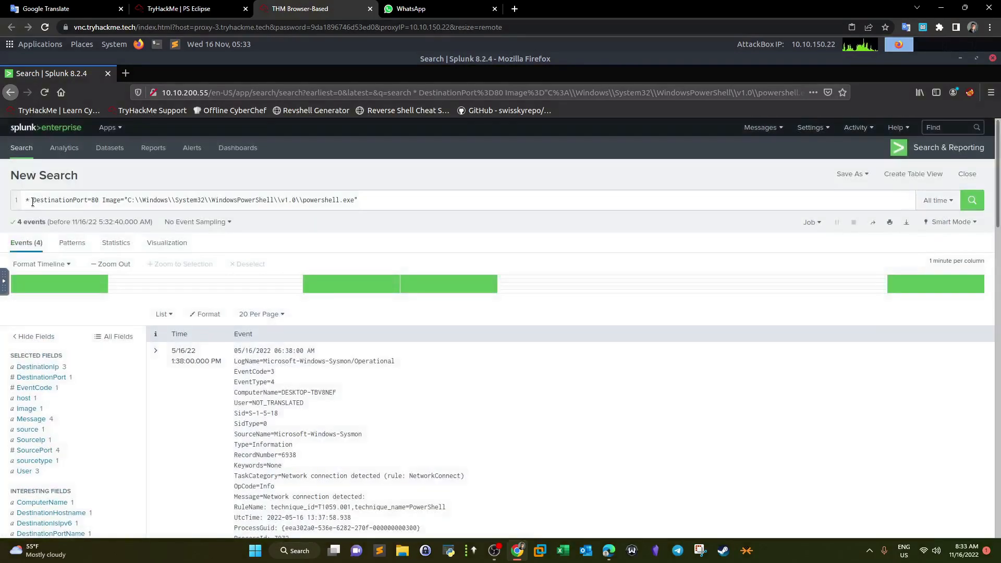
# Replace the DestinationPort and Image conditions with the keyword powershell and run the search * powershell.
pyautogui.moveTo(32, 202); pyautogui.dragTo(390, 198)
pyautogui.press('BackSpace')
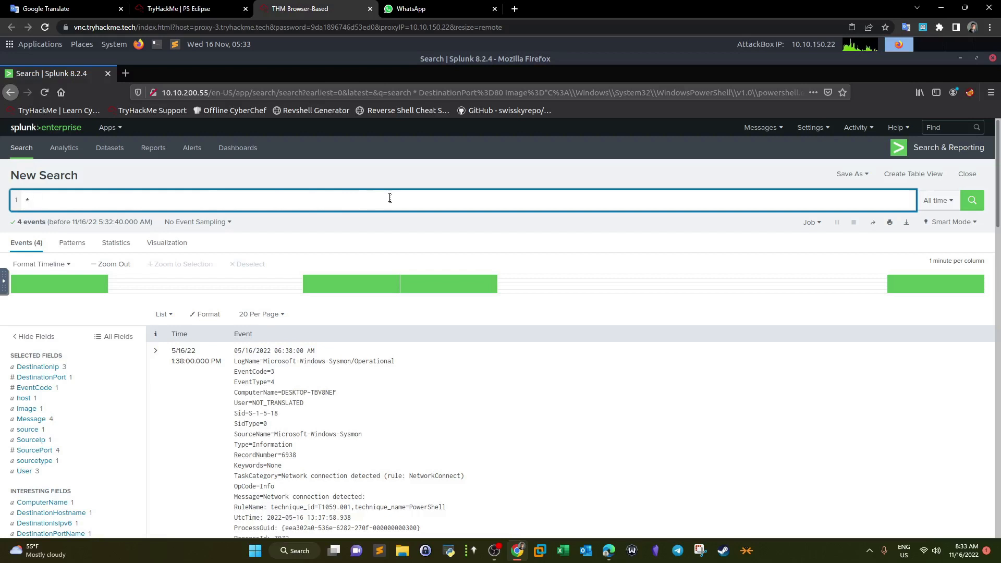
pyautogui.write('powershell')
pyautogui.press('Return')
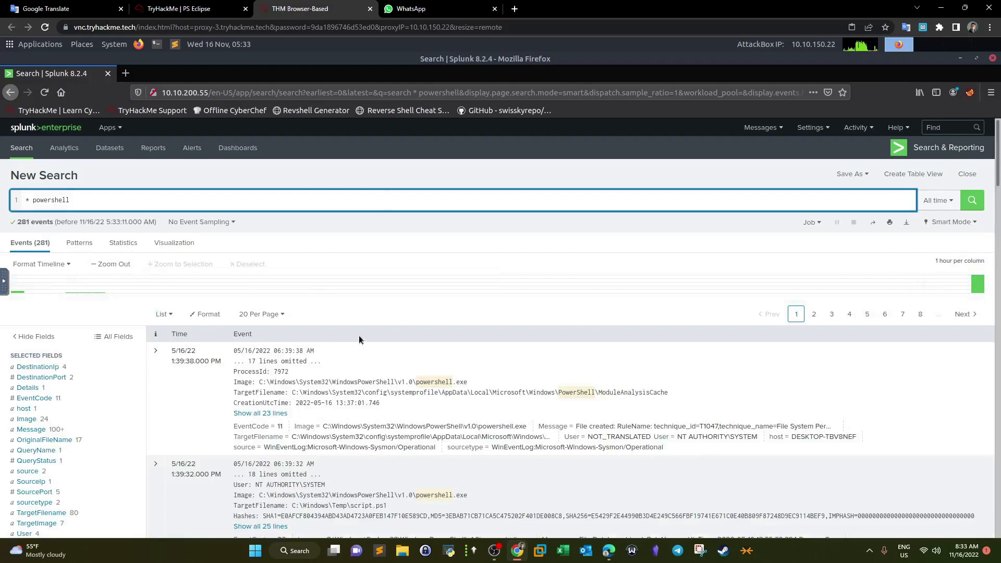
# Expand the first event of the powershell search and examine its full details.
pyautogui.scroll(-3, 359, 340)
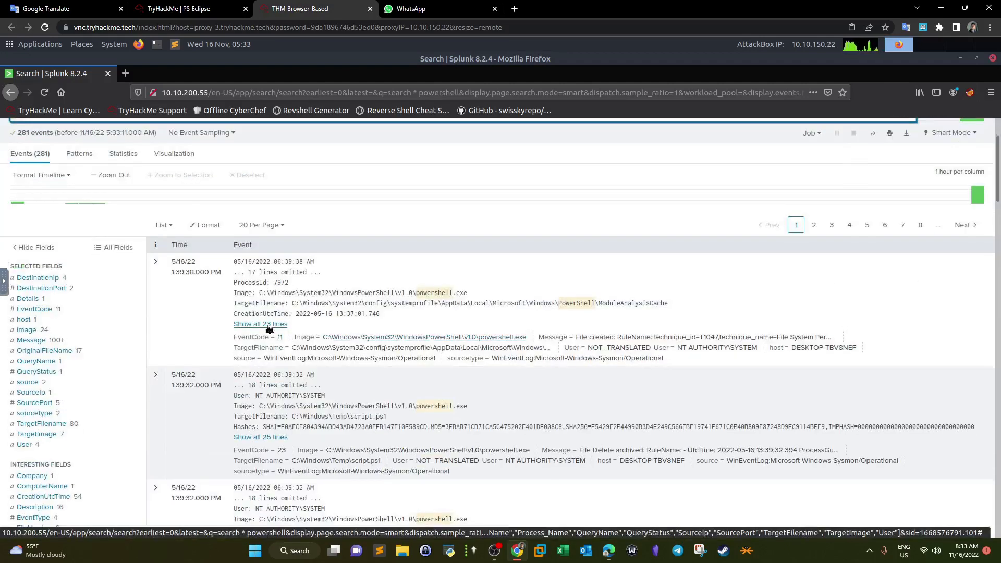
pyautogui.click(268, 326)
pyautogui.scroll(-5, 363, 354)
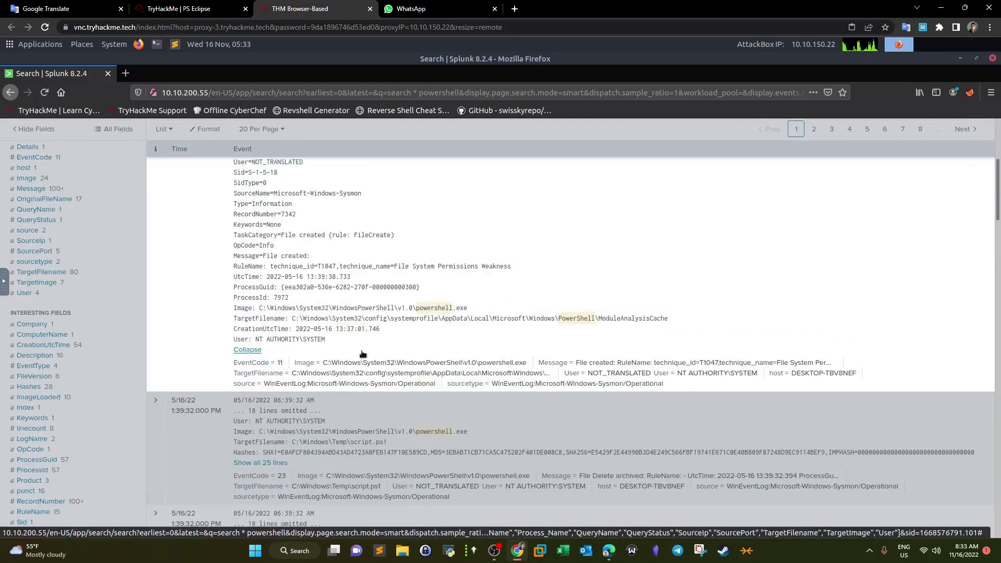
pyautogui.scroll(4, 364, 354)
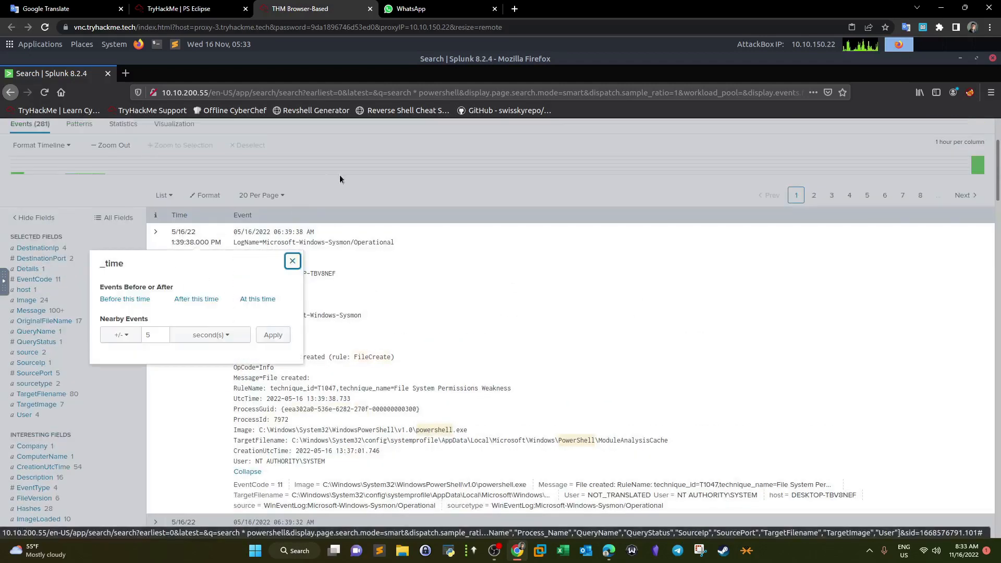
pyautogui.click(345, 172)
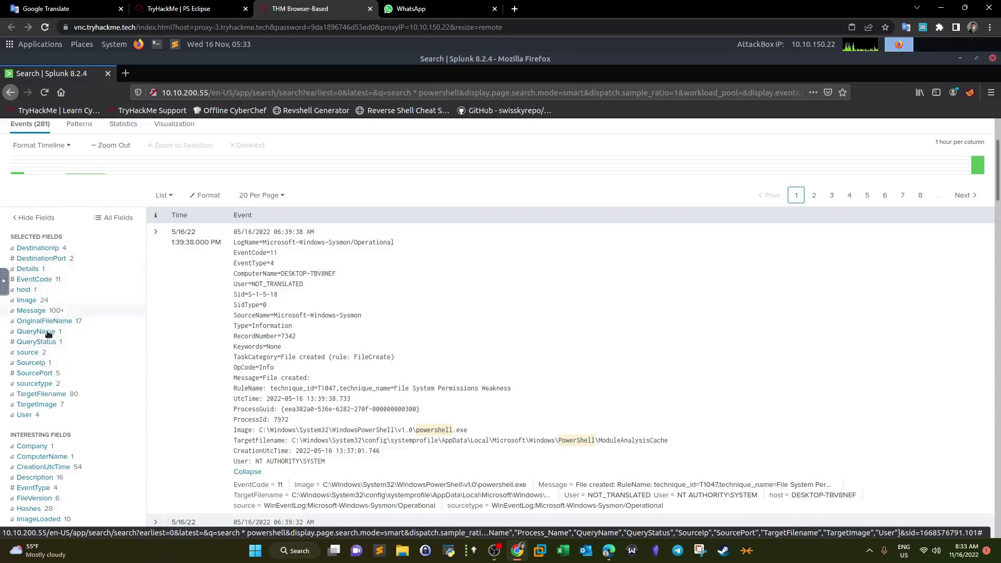
# Open the full field list for the powershell search and add CommandLine and Description to the selected fields.
pyautogui.scroll(-3, 48, 337)
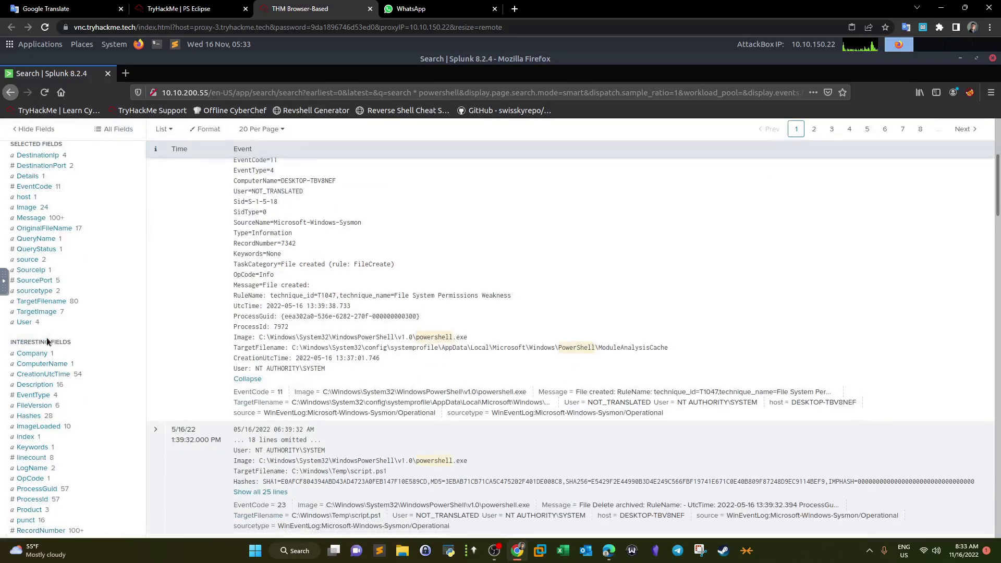
pyautogui.scroll(-6, 47, 342)
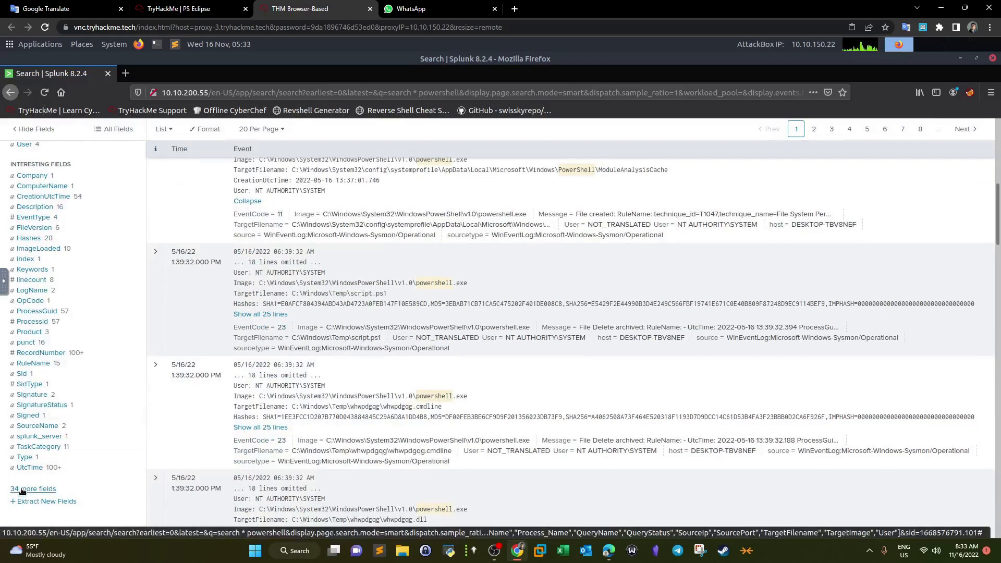
pyautogui.click(22, 489)
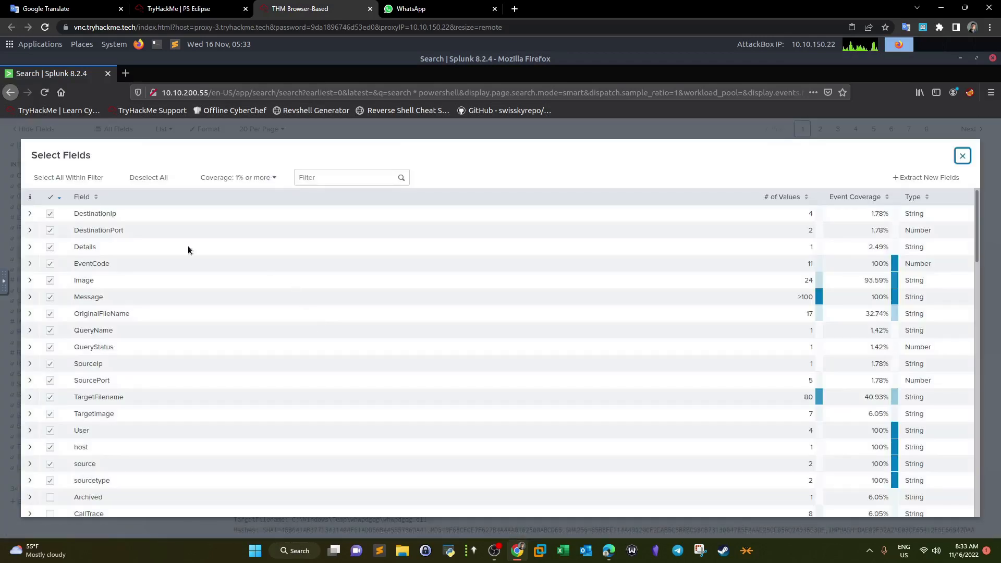
pyautogui.scroll(-3, 95, 367)
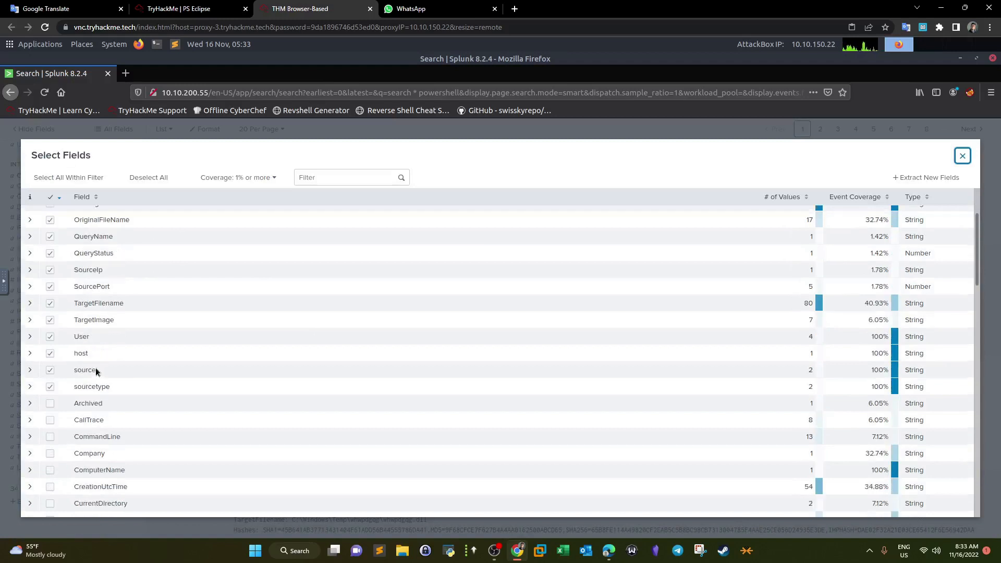
pyautogui.click(49, 437)
pyautogui.scroll(-3, 105, 443)
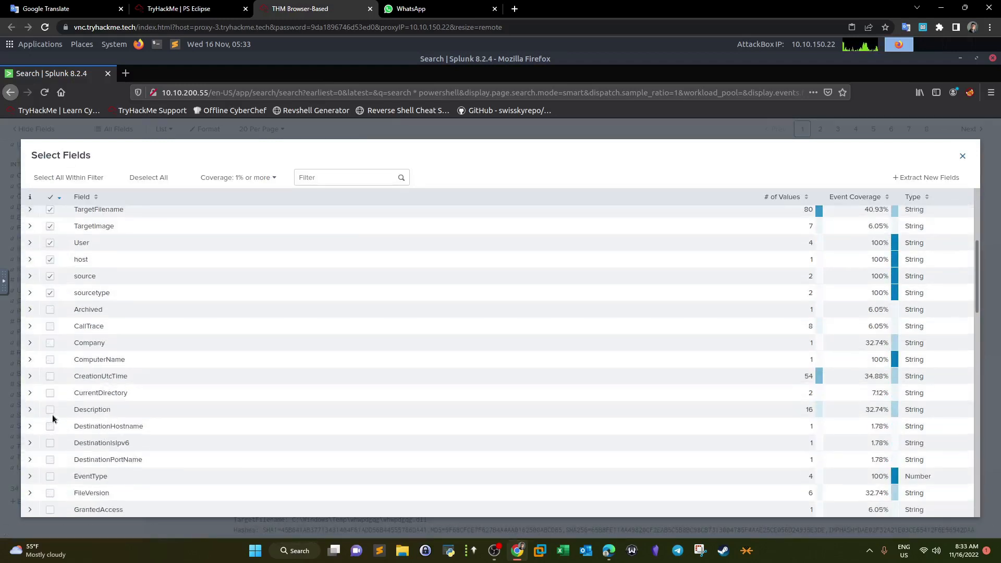
pyautogui.click(51, 415)
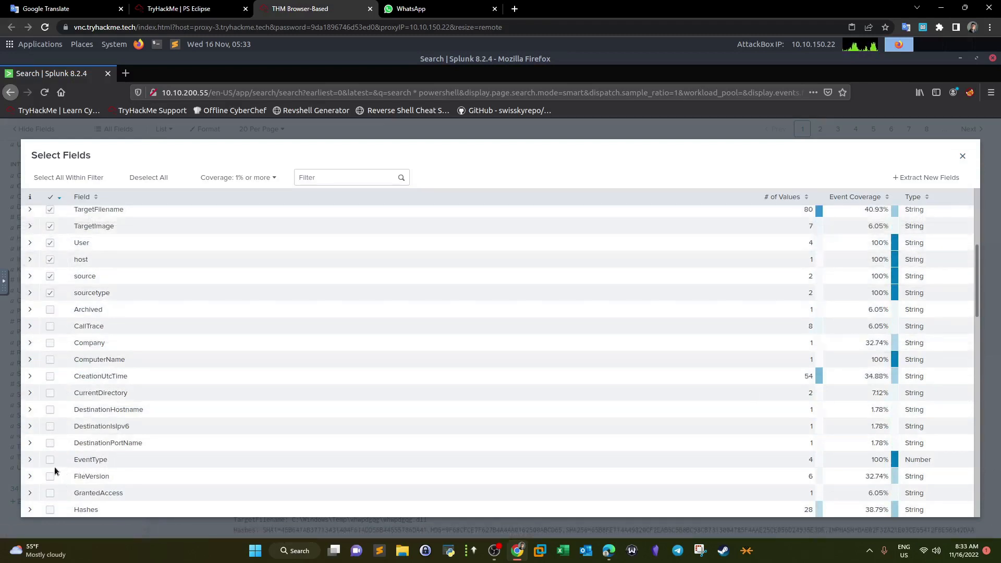
# Add ParentCommandLine and ParentImage to the selected fields and close the field selection.
pyautogui.scroll(-3, 80, 432)
pyautogui.scroll(-3, 81, 429)
pyautogui.scroll(5, 81, 429)
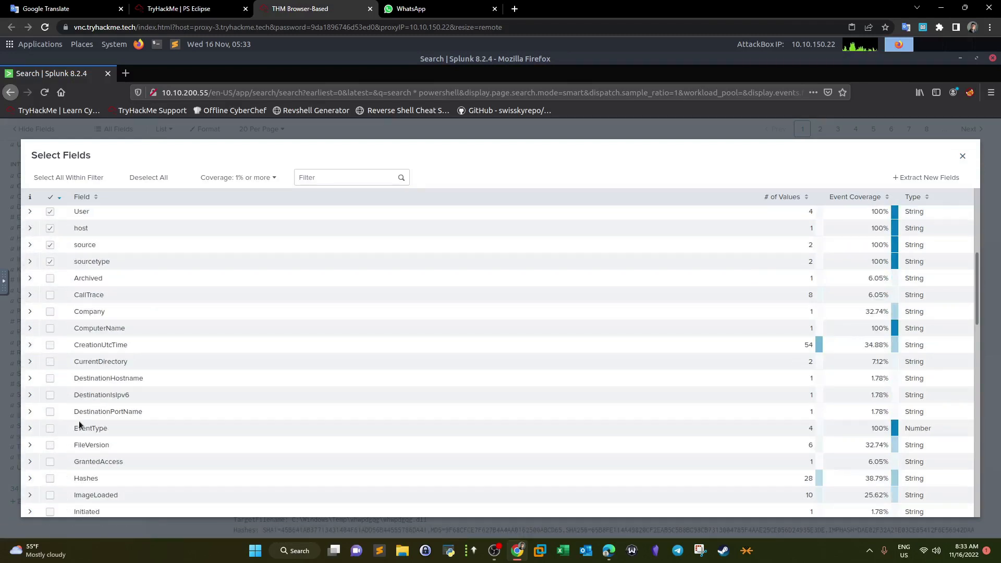
pyautogui.scroll(-8, 80, 425)
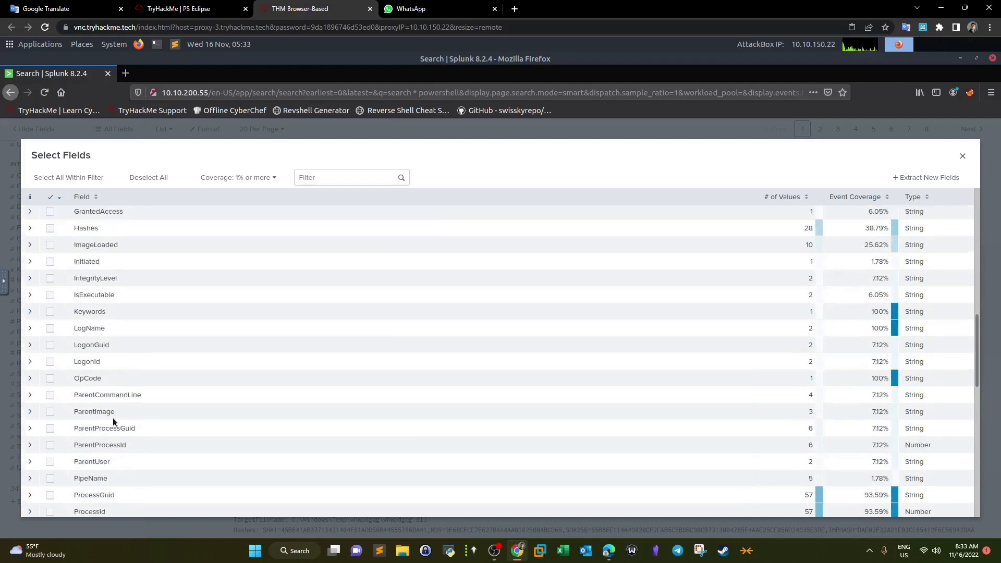
pyautogui.click(51, 398)
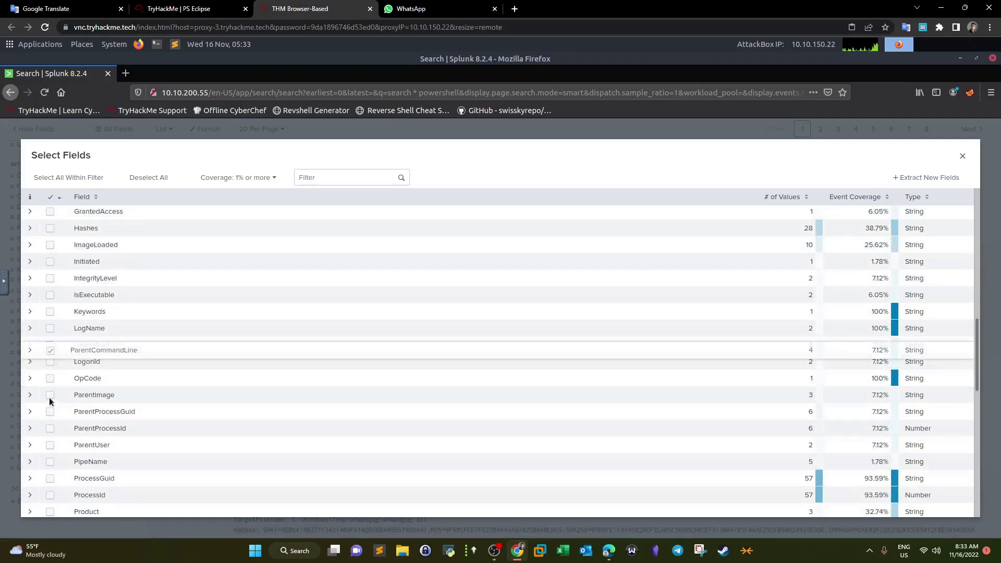
pyautogui.click(52, 395)
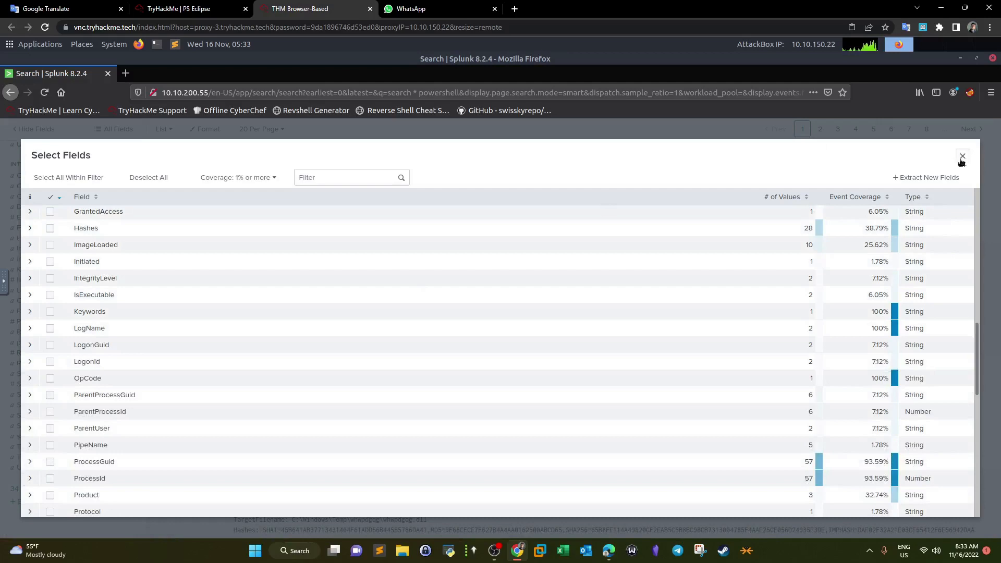
pyautogui.click(963, 156)
# Review the top CommandLine values and filter the search to the encoded powershell.exe -exec bypass -enc command.
pyautogui.scroll(7, 303, 297)
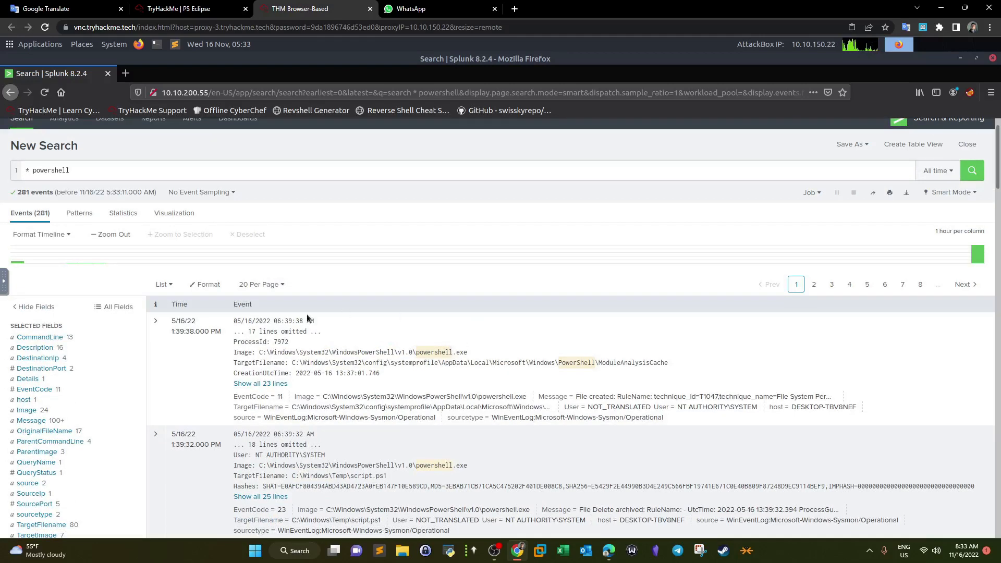
pyautogui.click(44, 339)
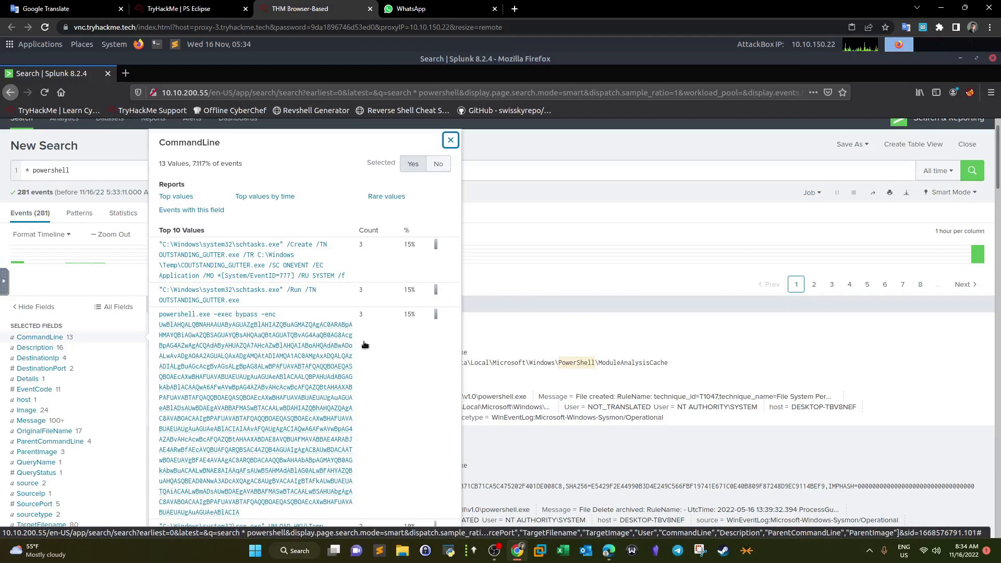
pyautogui.scroll(-1, 367, 344)
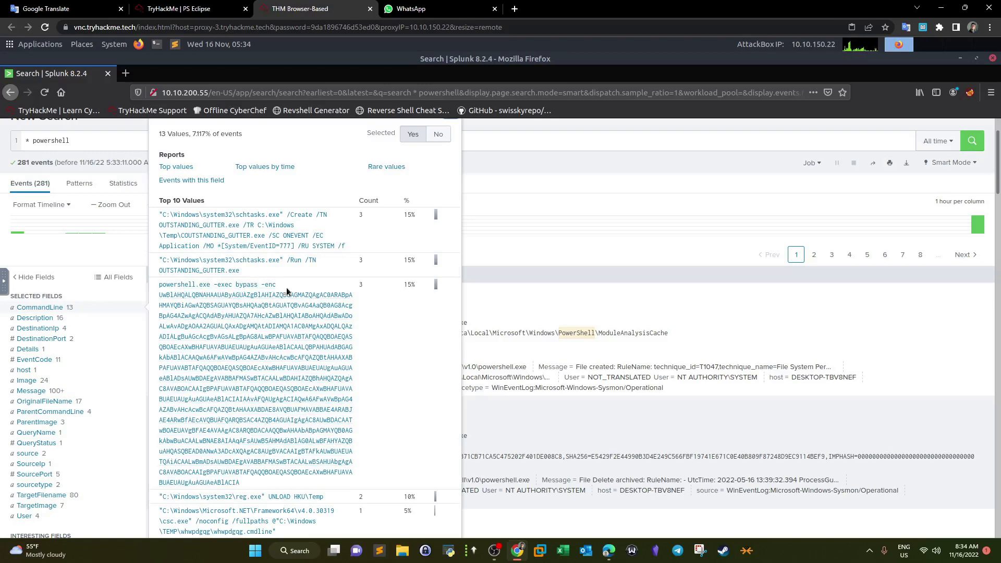
pyautogui.click(255, 431)
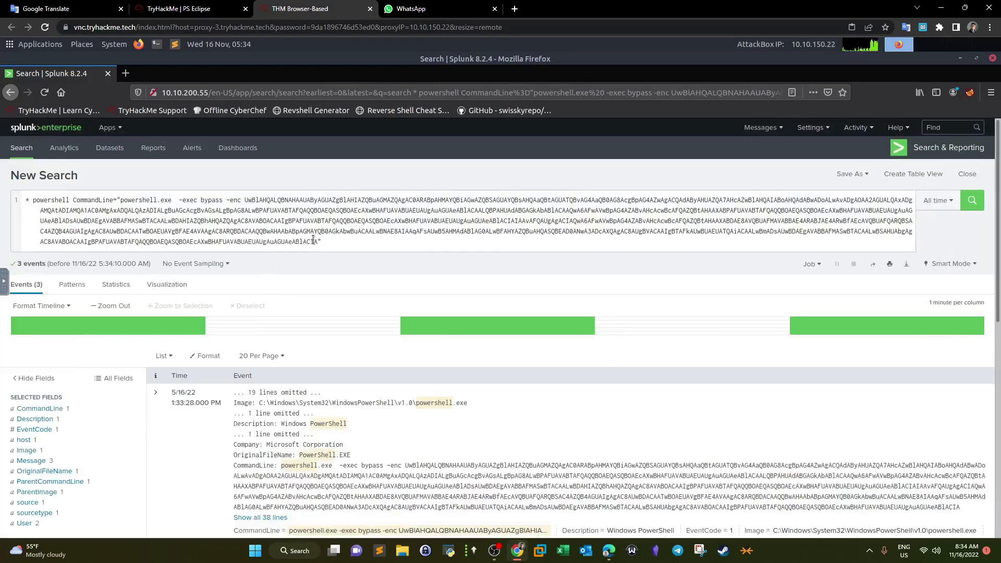
# Copy the Base64 string after -enc from the search query, open CyberChef in a new browser tab and close the WhatsApp tab.
pyautogui.moveTo(318, 241); pyautogui.dragTo(247, 200)
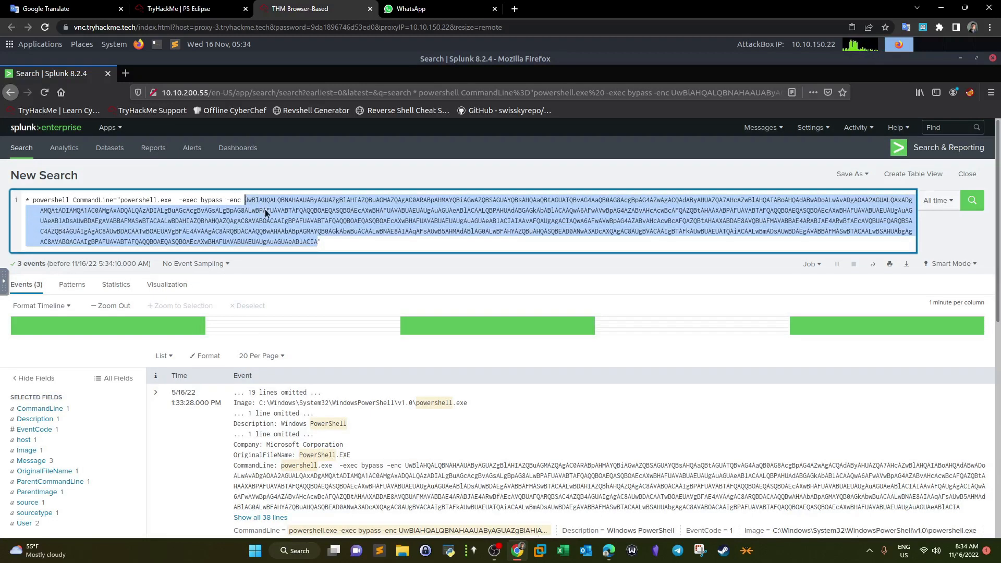
pyautogui.click(514, 9)
pyautogui.write('cyberche')
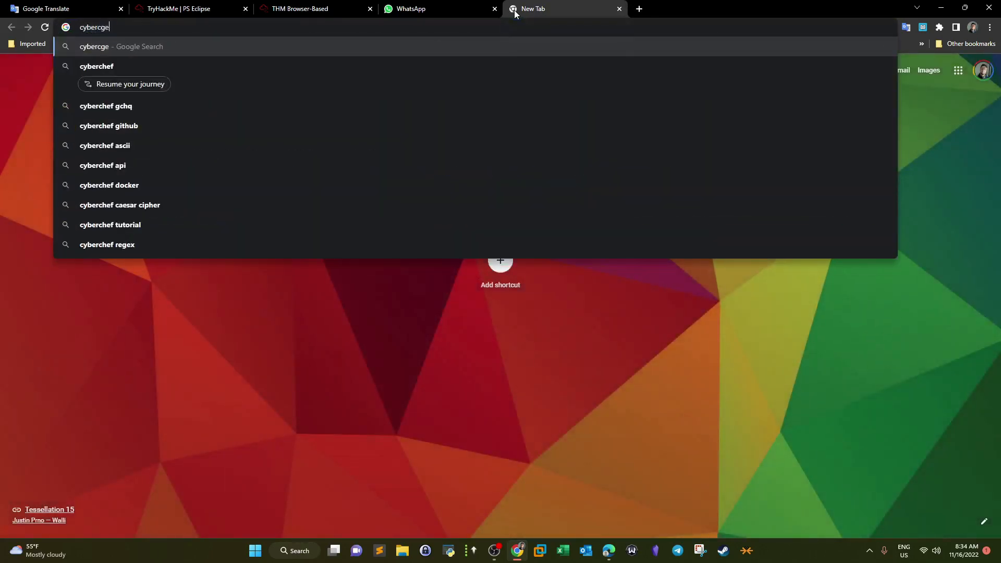
pyautogui.press('Return')
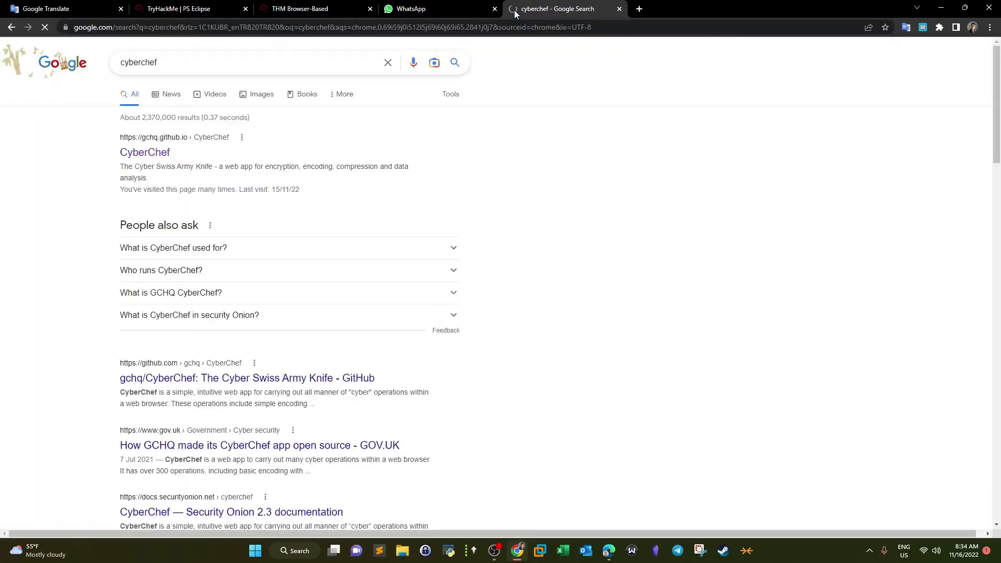
pyautogui.click(157, 153)
pyautogui.moveTo(505, 7); pyautogui.dragTo(412, 6)
pyautogui.click(620, 12)
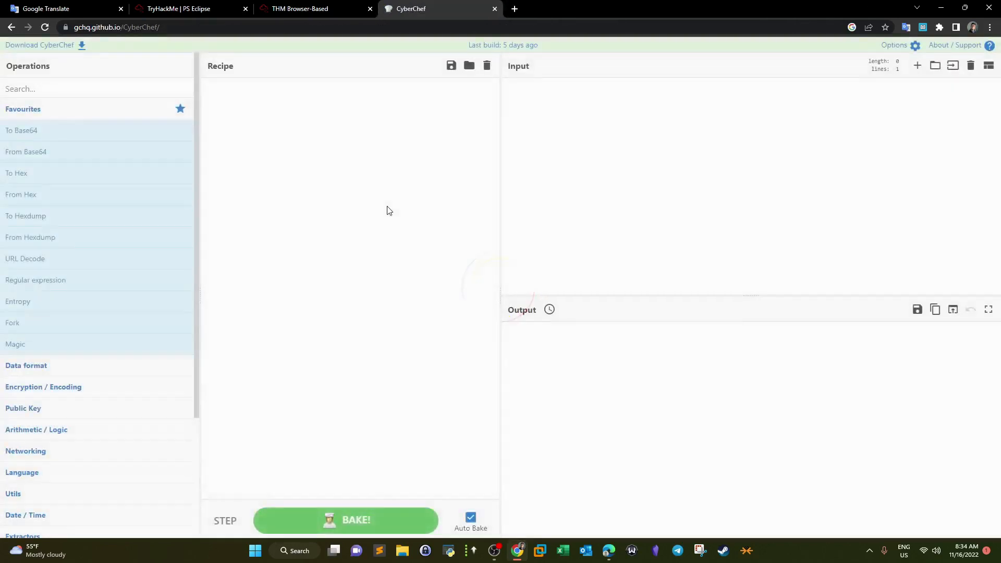
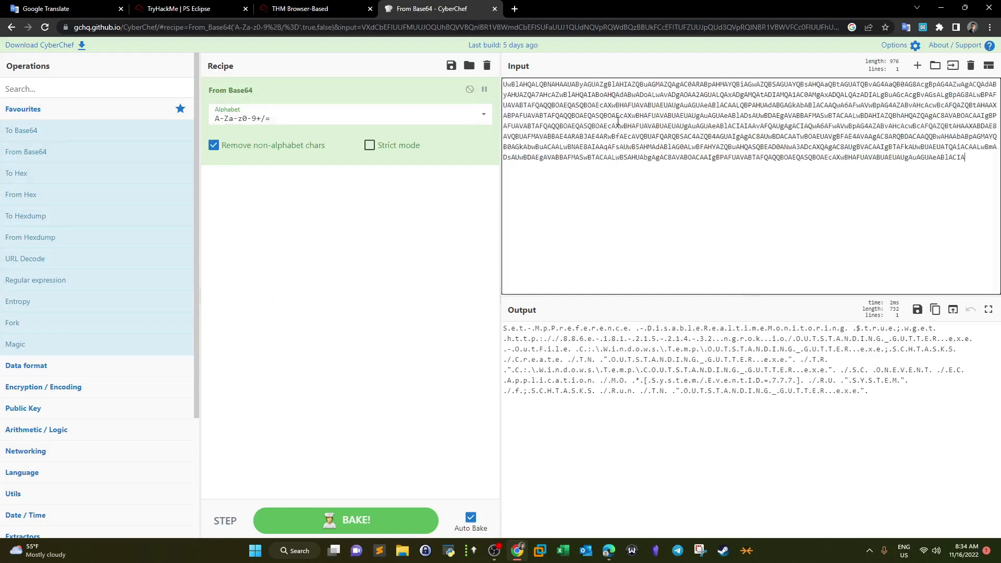
# Add a Decode text operation after From Base64 in the recipe, with the encoding set to UTF-16LE (1200).
pyautogui.click(37, 91)
pyautogui.write('decode')
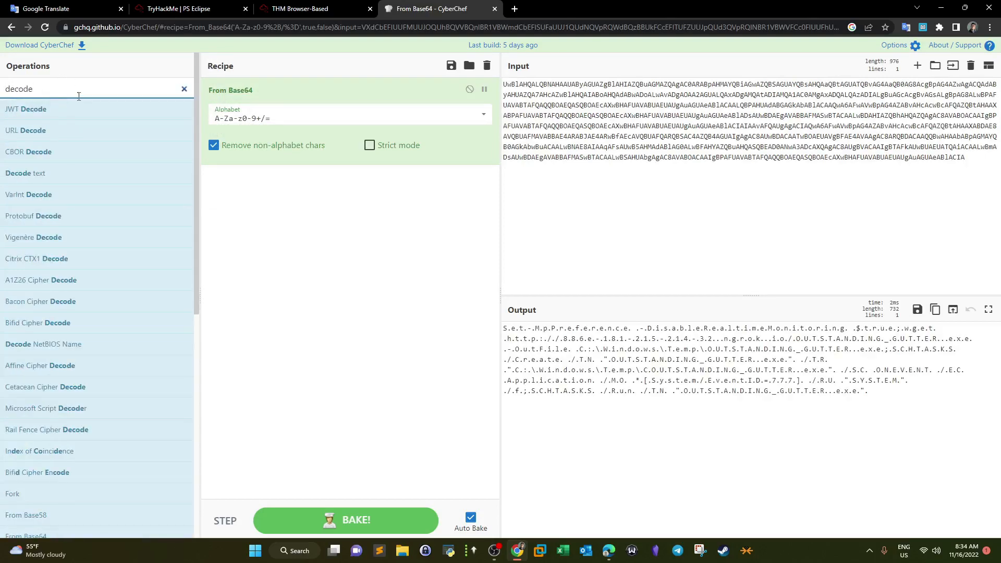
pyautogui.moveTo(32, 173); pyautogui.dragTo(277, 174)
pyautogui.click(326, 206)
pyautogui.click(292, 245)
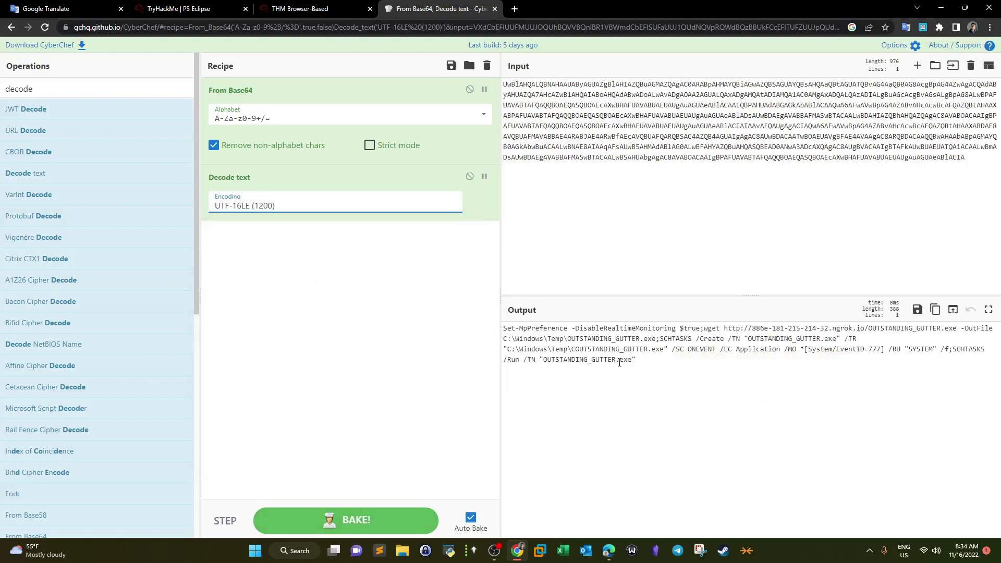
# Examine the first part of the decoded command, covering the Defender setting, the wget download host and the binary name.
pyautogui.moveTo(504, 329); pyautogui.dragTo(957, 331)
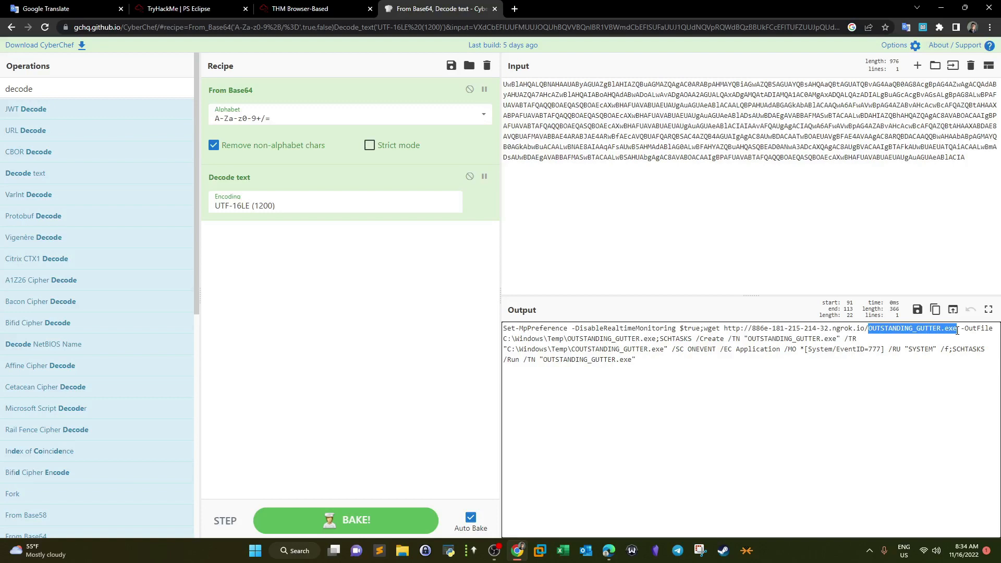
pyautogui.click(927, 339)
pyautogui.moveTo(869, 330); pyautogui.dragTo(958, 329)
pyautogui.click(953, 333)
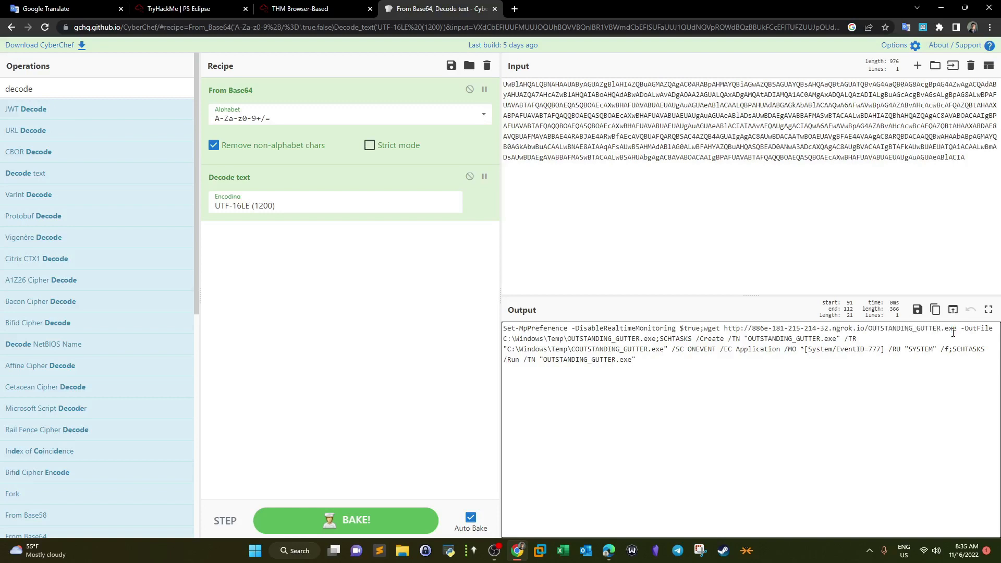
pyautogui.moveTo(957, 329); pyautogui.dragTo(749, 328)
pyautogui.click(856, 332)
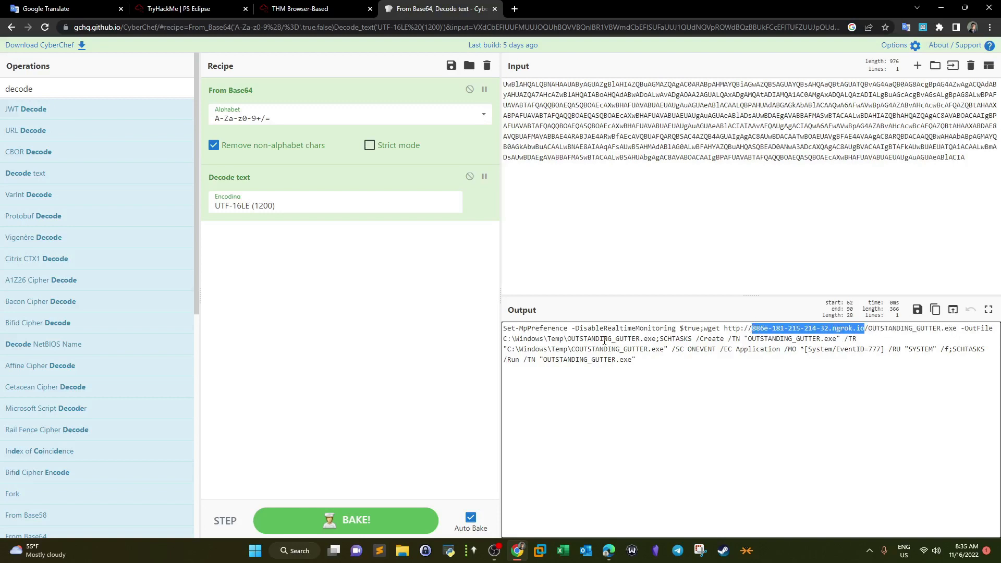
# Examine the decoded output path and the SCHTASKS parameters for the task's creation, name, run-as account and execution.
pyautogui.moveTo(654, 340); pyautogui.dragTo(544, 339)
pyautogui.click(685, 339)
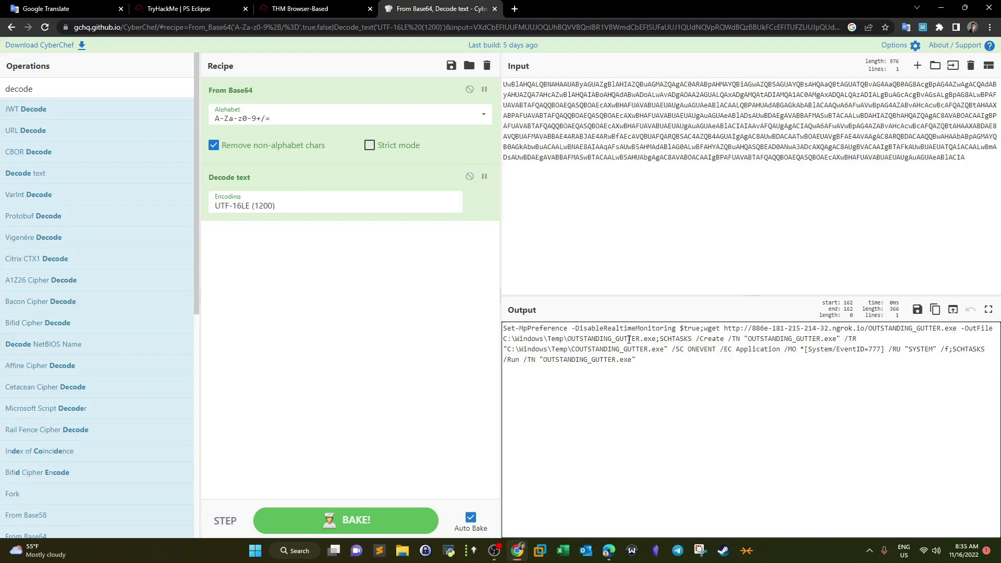
pyautogui.moveTo(661, 339); pyautogui.dragTo(740, 339)
pyautogui.moveTo(838, 339); pyautogui.dragTo(749, 338)
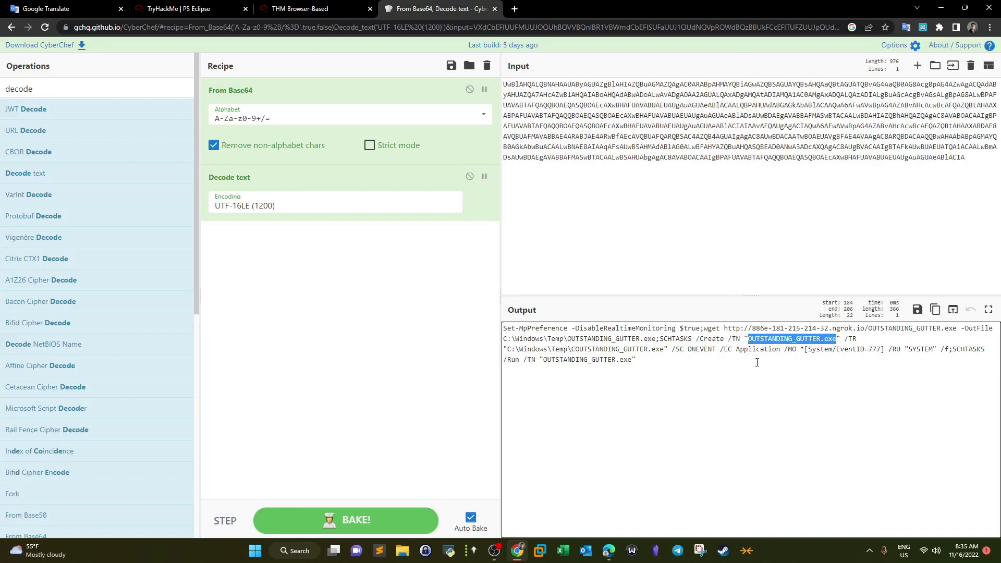
pyautogui.moveTo(900, 348); pyautogui.dragTo(937, 350)
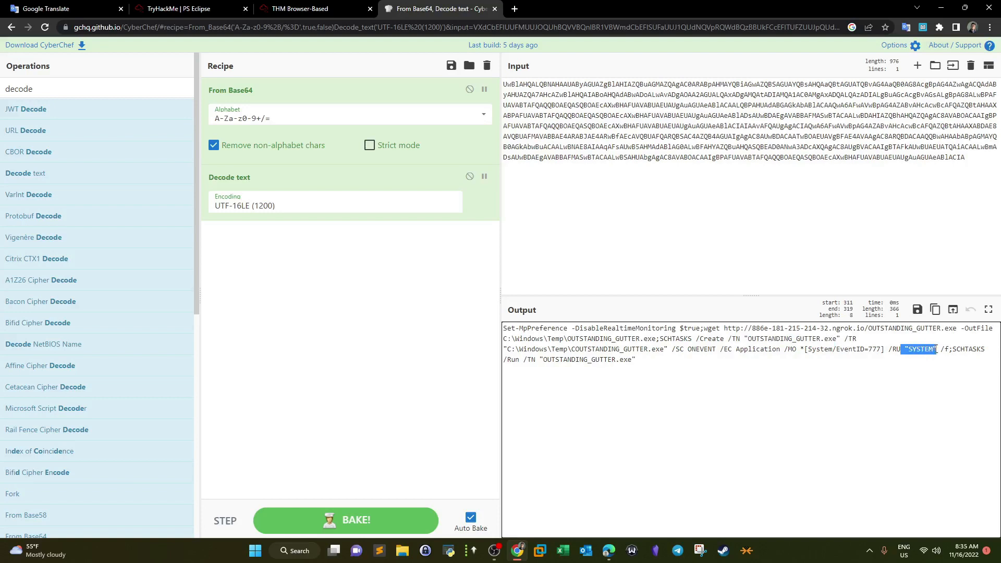
pyautogui.moveTo(693, 339); pyautogui.dragTo(725, 339)
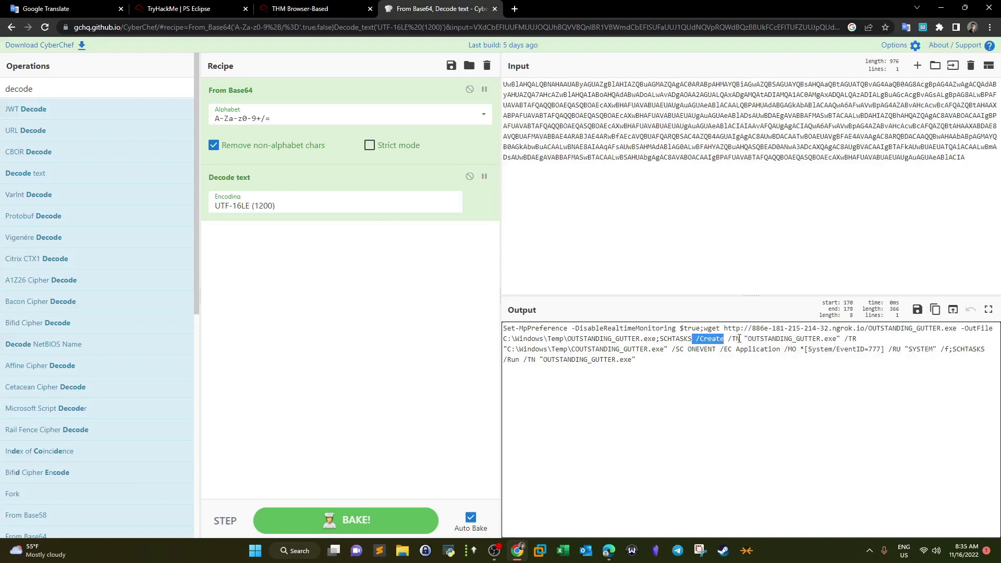
pyautogui.moveTo(531, 360); pyautogui.dragTo(496, 361)
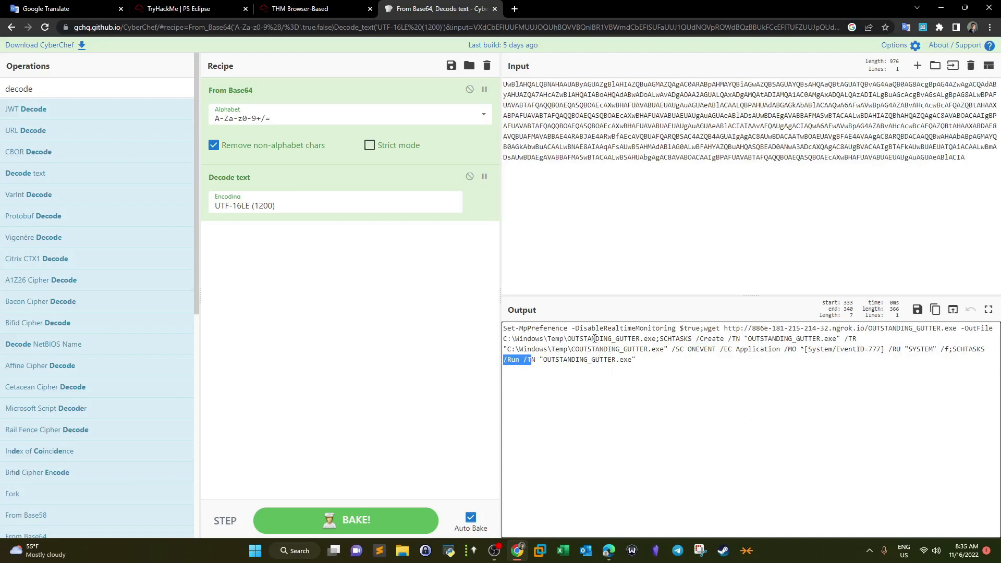
# Recheck the host and binary name in the decoded download URL and the scheduled task's /EC option.
pyautogui.moveTo(957, 329); pyautogui.dragTo(865, 329)
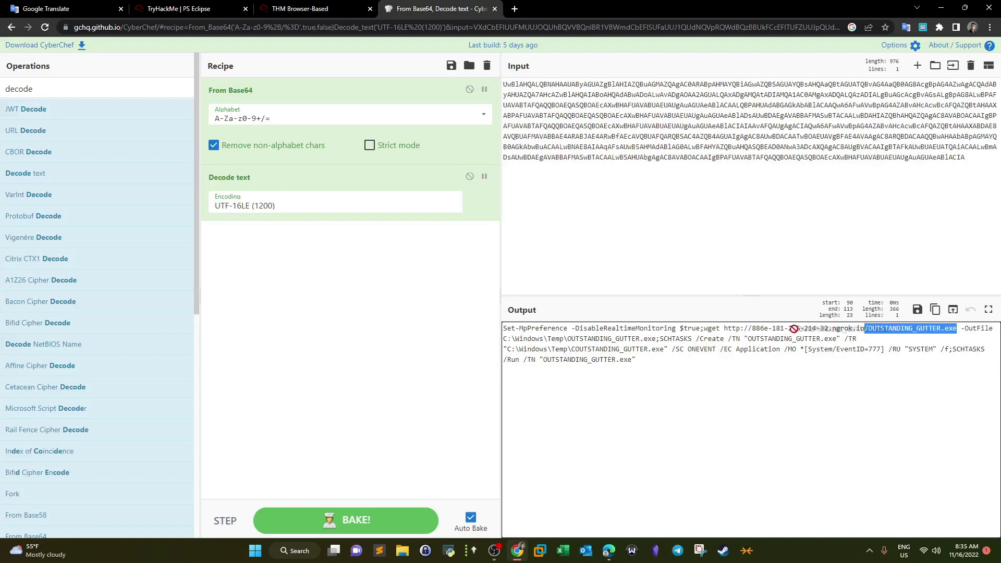
pyautogui.moveTo(750, 329); pyautogui.dragTo(865, 329)
pyautogui.moveTo(957, 329); pyautogui.dragTo(869, 329)
pyautogui.moveTo(786, 351); pyautogui.dragTo(723, 349)
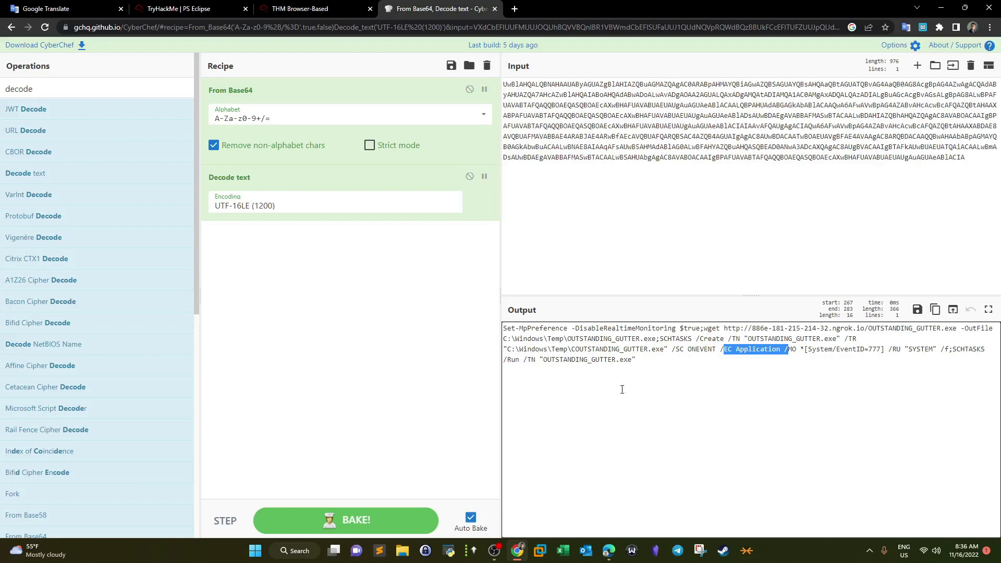
# Switch to the TryHackMe room, review the answers for the binary name and defanged download address, and return to CyberChef.
pyautogui.moveTo(443, 8); pyautogui.dragTo(319, 8)
pyautogui.click(222, 4)
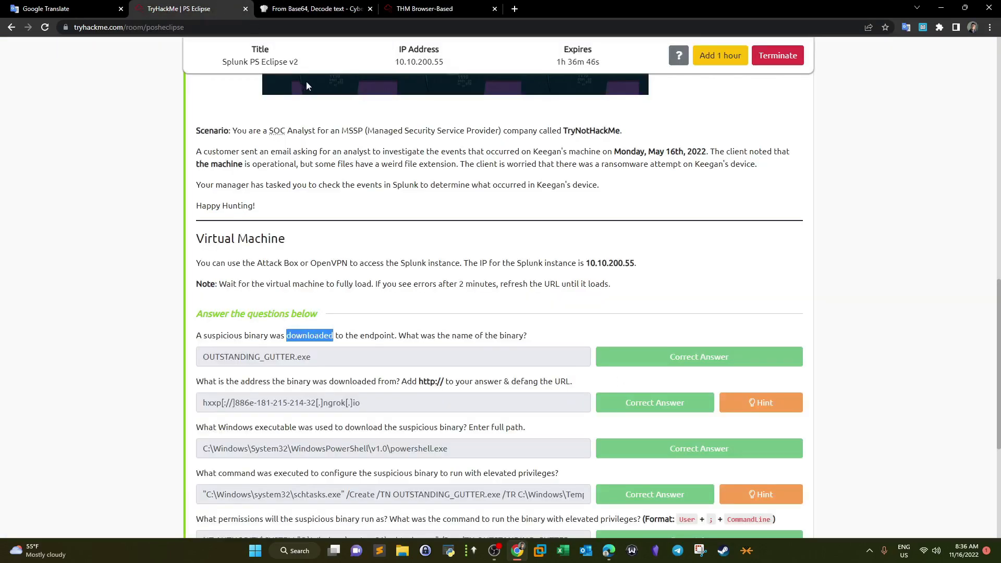
pyautogui.scroll(-1, 328, 104)
pyautogui.moveTo(319, 311); pyautogui.dragTo(196, 312)
pyautogui.moveTo(365, 351); pyautogui.dragTo(193, 352)
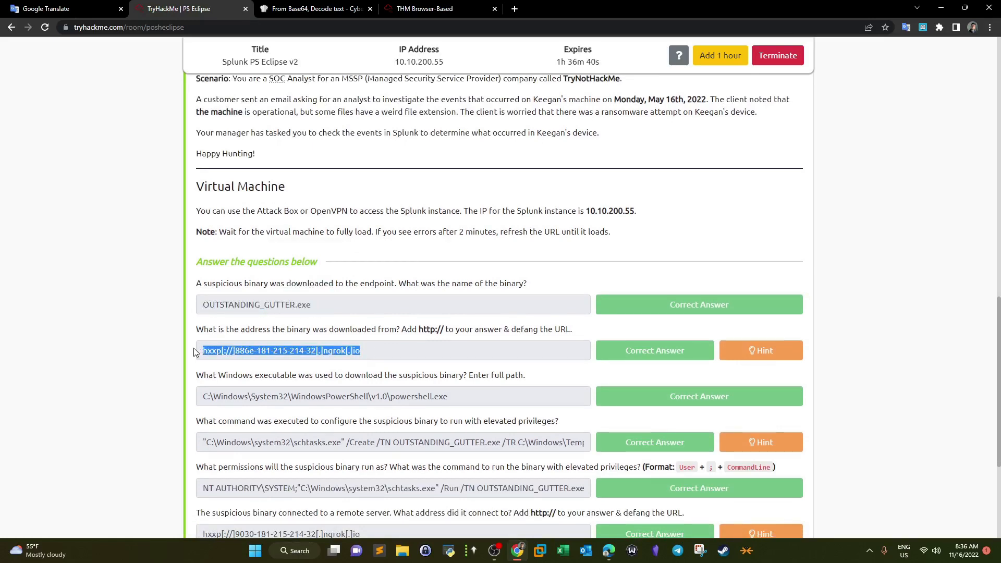
pyautogui.click(371, 349)
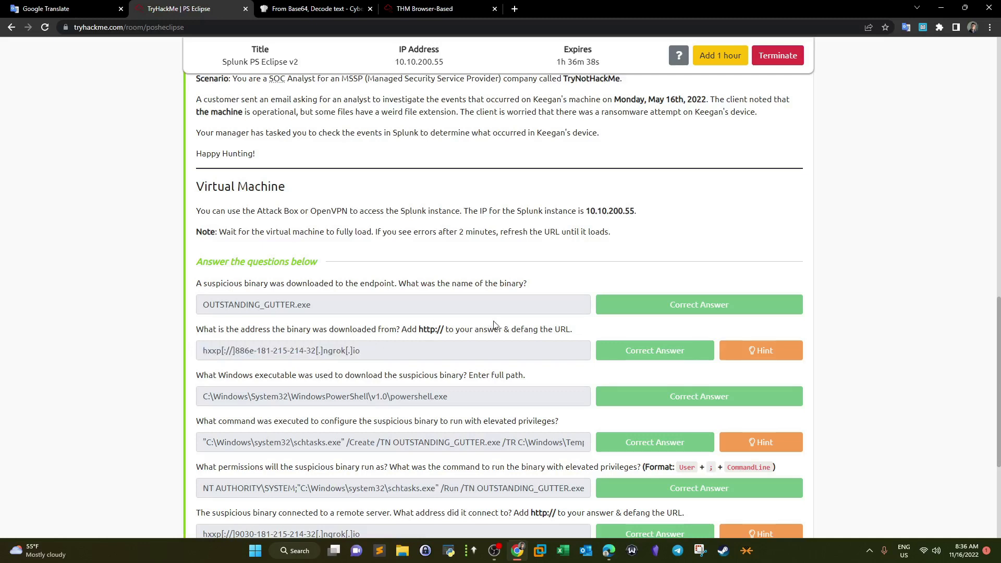
pyautogui.moveTo(380, 351); pyautogui.dragTo(209, 352)
pyautogui.click(327, 7)
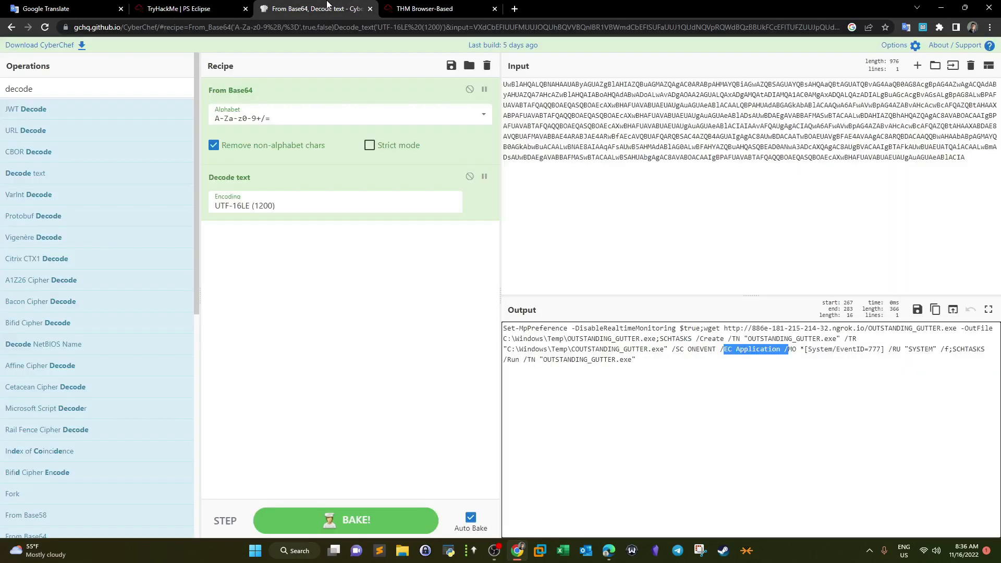
pyautogui.moveTo(35, 90); pyautogui.dragTo(2, 95)
pyautogui.write('def')
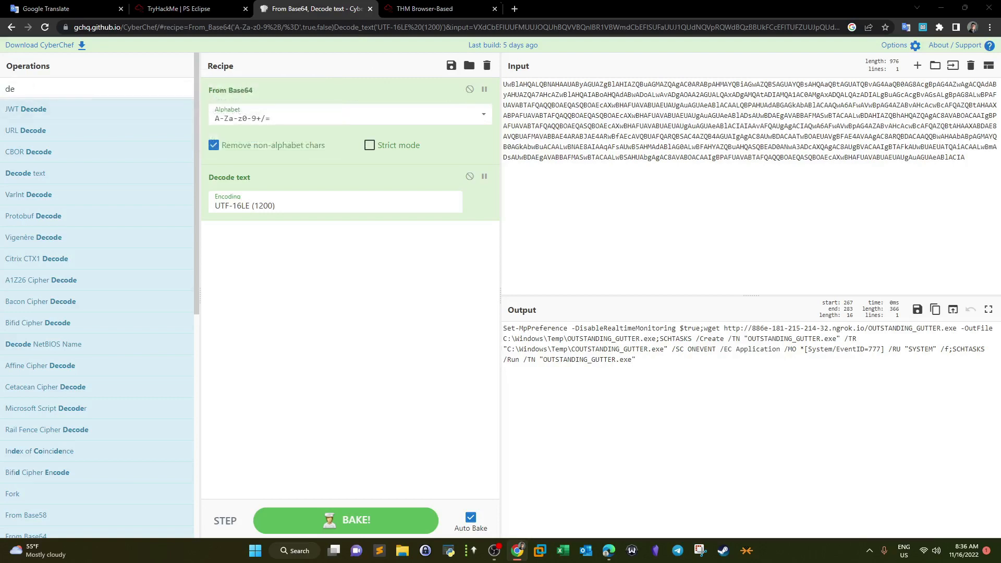
pyautogui.write('a')
pyautogui.moveTo(83, 124); pyautogui.dragTo(323, 91)
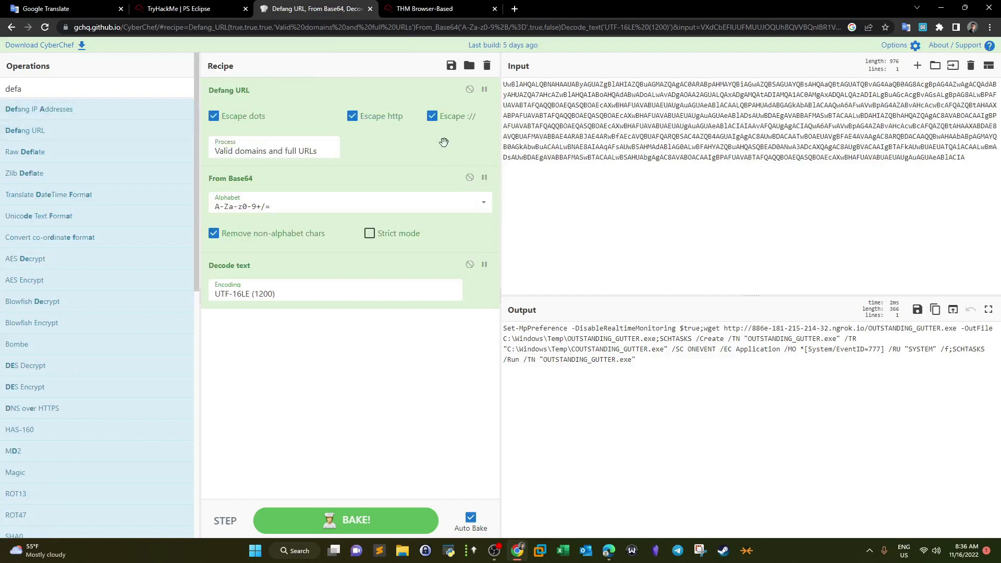
pyautogui.moveTo(725, 329); pyautogui.dragTo(868, 327)
pyautogui.hotkey('ctrl', 'c')
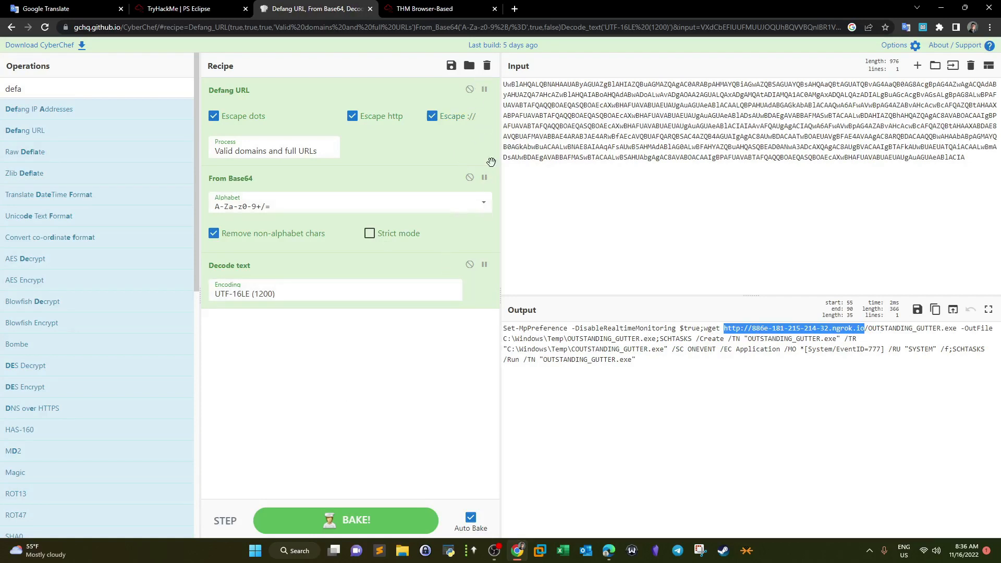
pyautogui.click(487, 65)
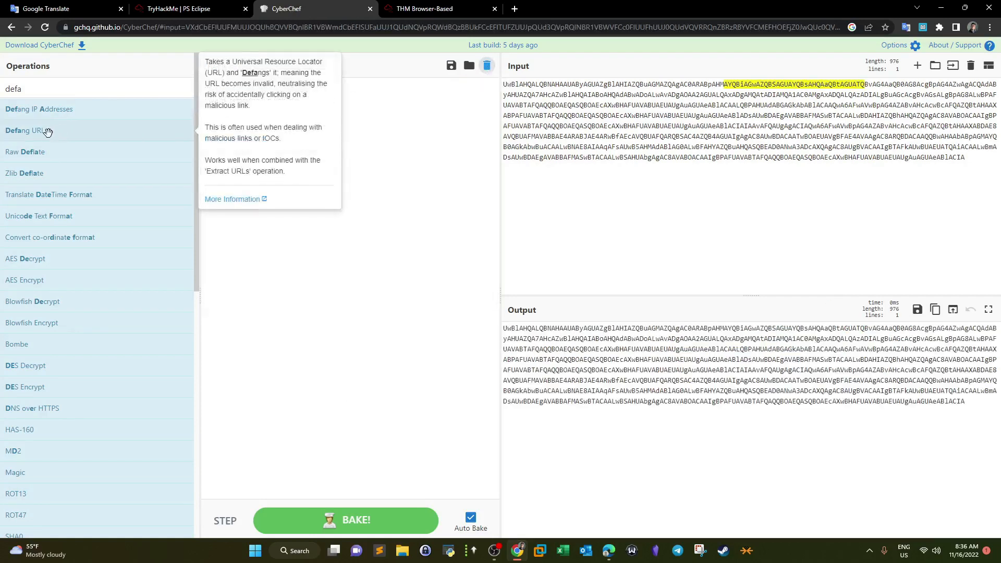
pyautogui.moveTo(45, 129); pyautogui.dragTo(320, 100)
pyautogui.click(642, 282)
pyautogui.hotkey('ctrl', 'a')
pyautogui.hotkey('ctrl', 'v')
pyautogui.moveTo(679, 329); pyautogui.dragTo(478, 326)
pyautogui.hotkey('ctrl', 'c')
# Switch to the TryHackMe room and review the question and answer about the Windows executable used to download the binary.
pyautogui.click(191, 8)
pyautogui.moveTo(202, 379); pyautogui.dragTo(524, 375)
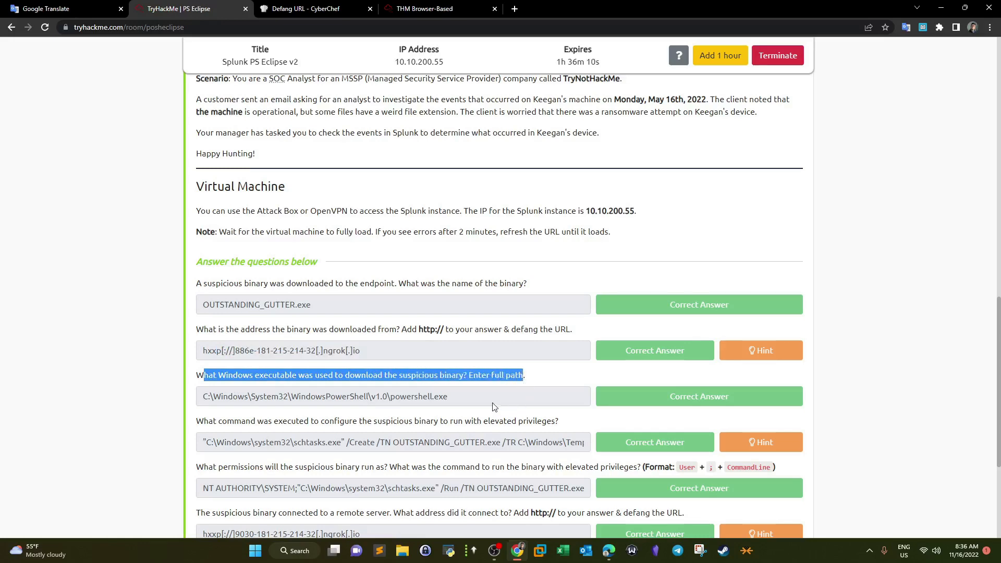
pyautogui.moveTo(493, 403); pyautogui.dragTo(182, 387)
# Switch to Splunk, remove the CommandLine filter from the query and run the search for * powershell.
pyautogui.click(424, 9)
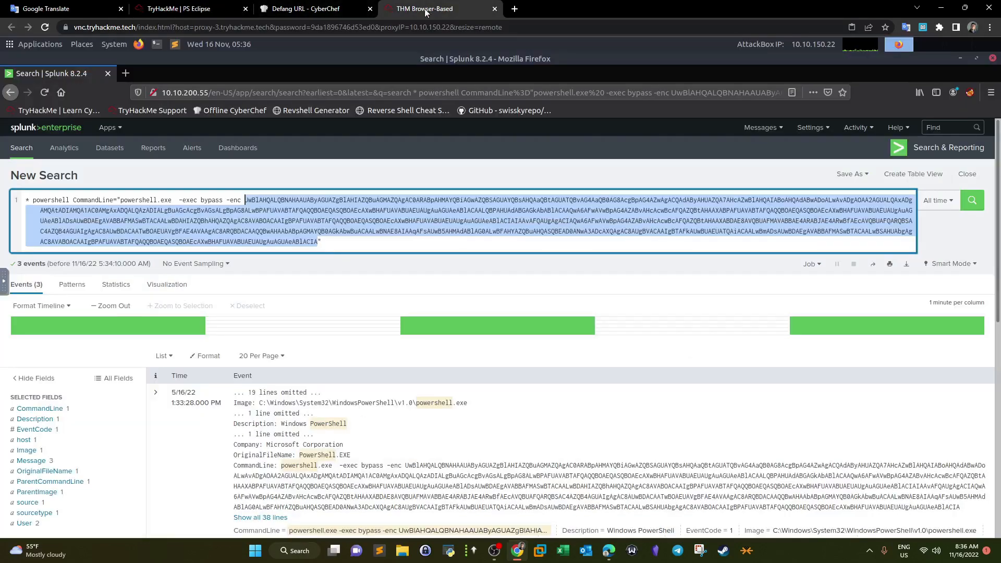
pyautogui.click(226, 218)
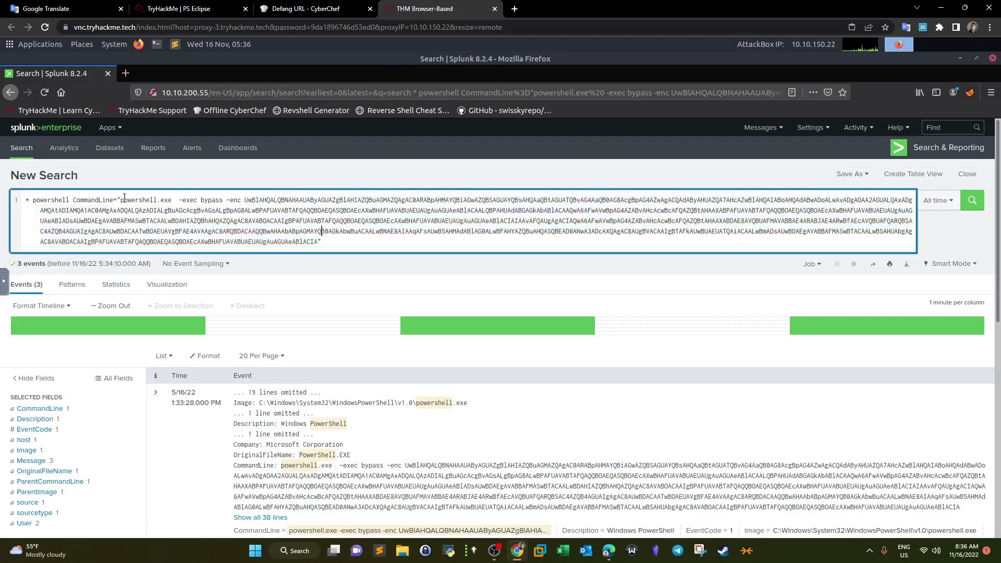
pyautogui.moveTo(156, 200); pyautogui.dragTo(168, 200)
pyautogui.moveTo(325, 240); pyautogui.dragTo(74, 201)
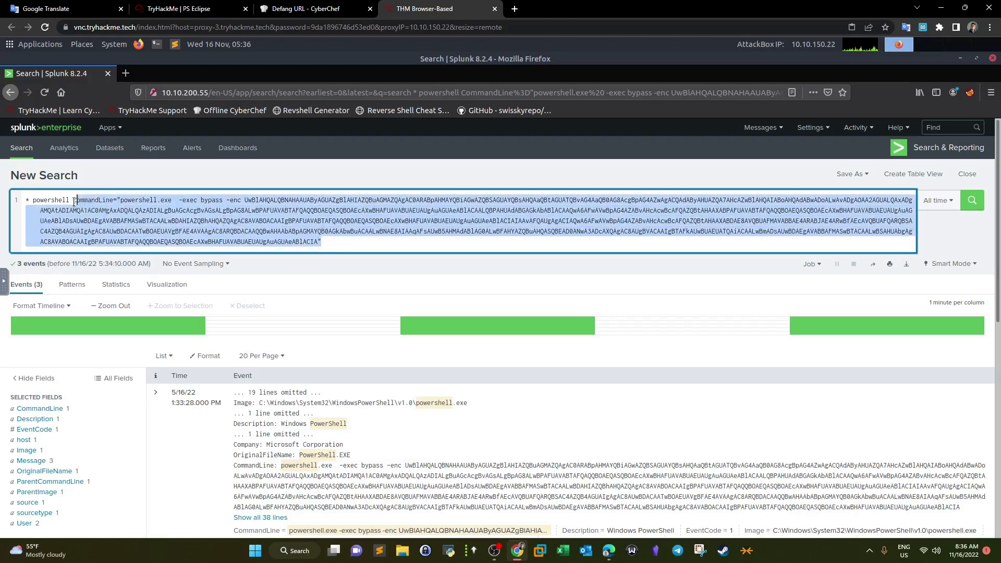
pyautogui.press('BackSpace')
pyautogui.press('Return')
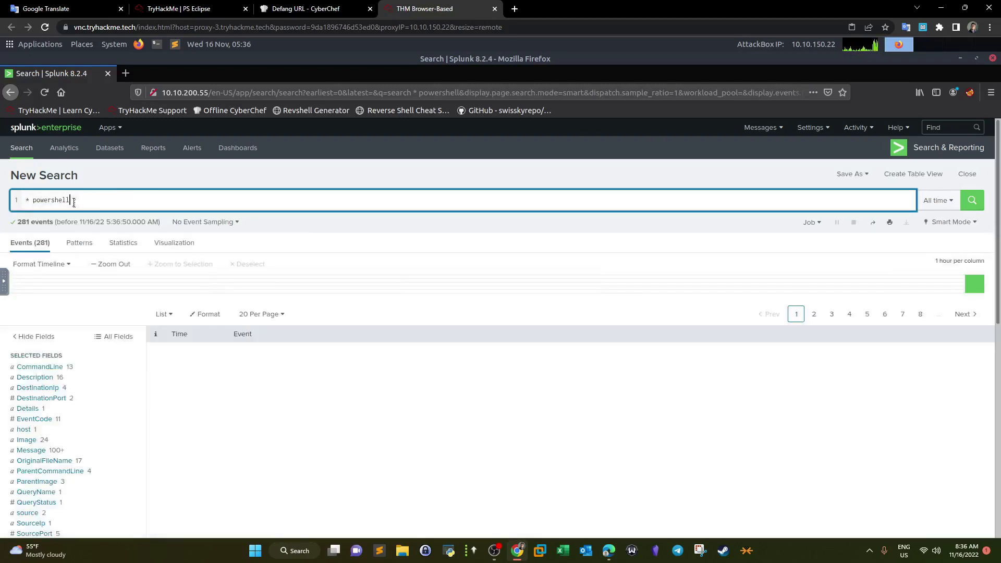
# Examine the values of the Image and ParentImage fields for the full path of the PowerShell executable.
pyautogui.scroll(-1, 82, 405)
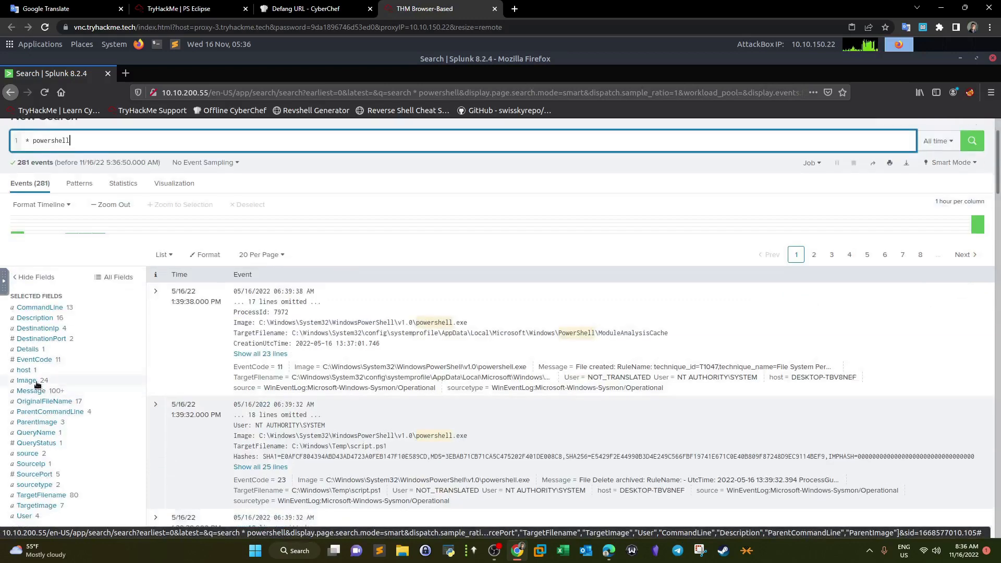
pyautogui.click(34, 382)
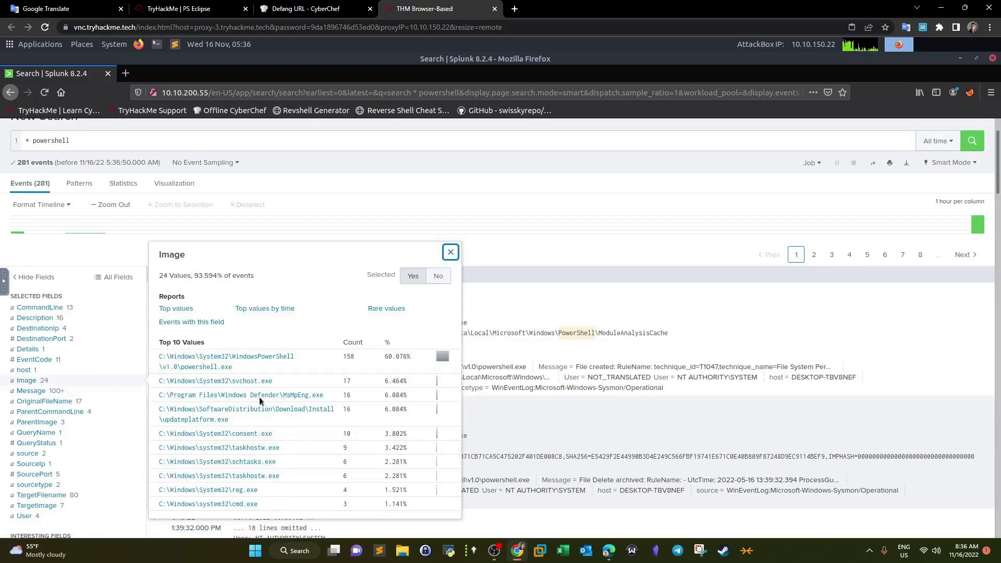
pyautogui.click(34, 423)
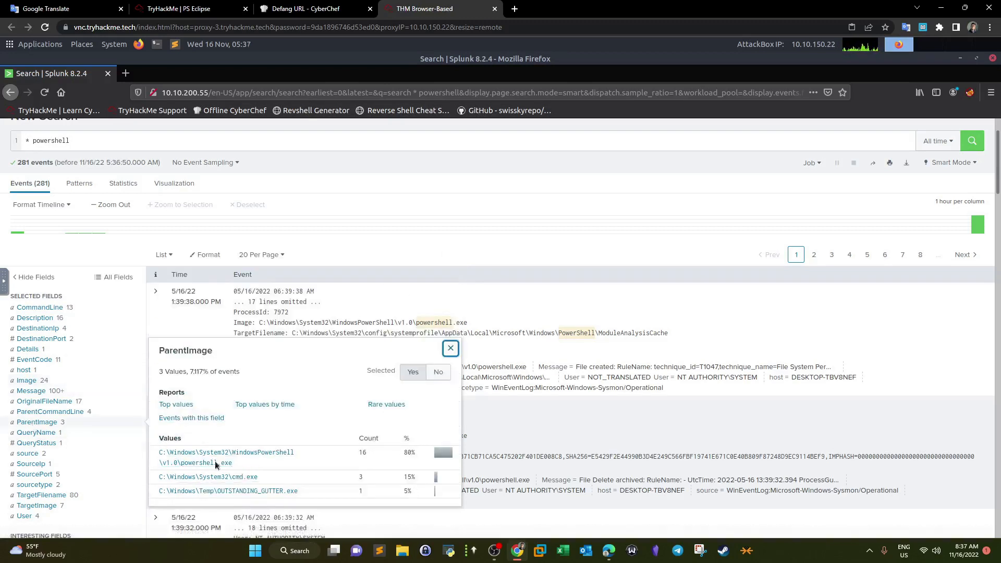
pyautogui.moveTo(234, 465); pyautogui.dragTo(158, 452)
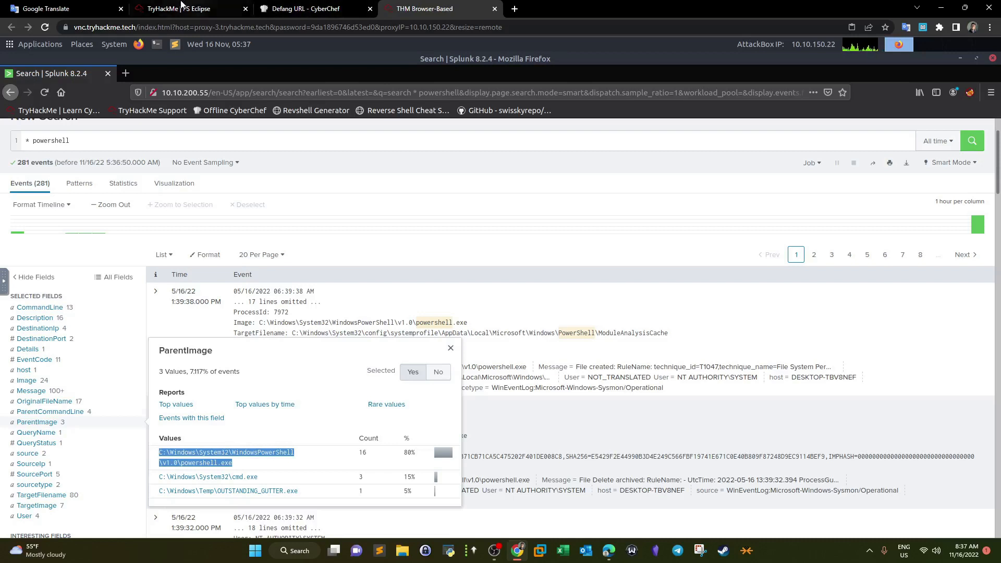
# Return to the TryHackMe room and review the question about the command configuring the binary to run with elevated privileges.
pyautogui.click(184, 8)
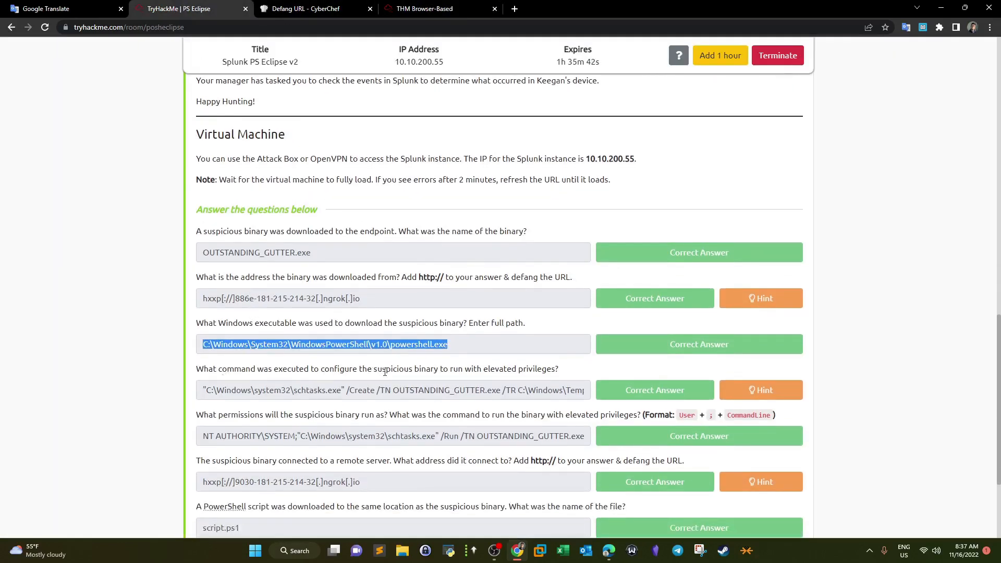
pyautogui.moveTo(559, 370); pyautogui.dragTo(196, 368)
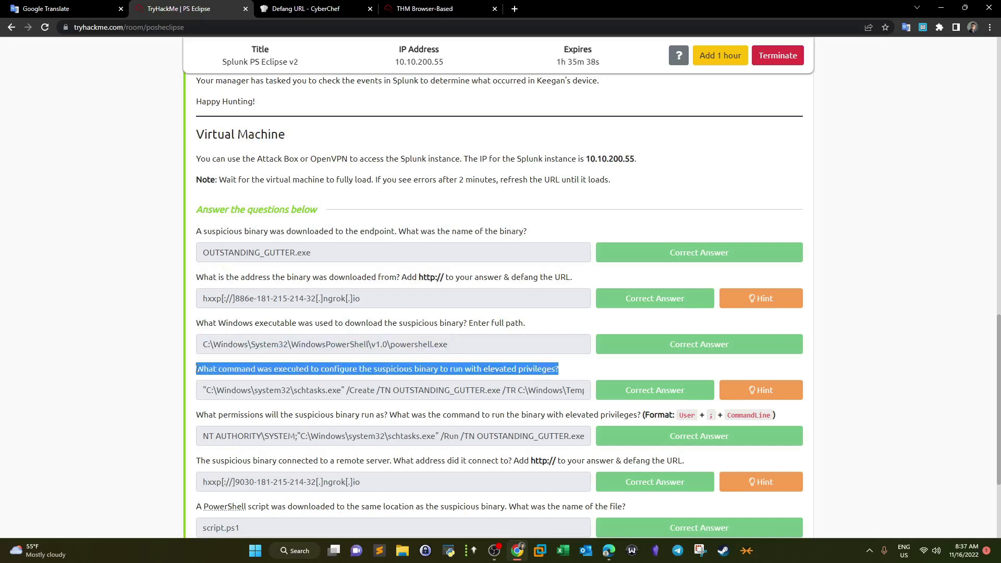
pyautogui.click(310, 7)
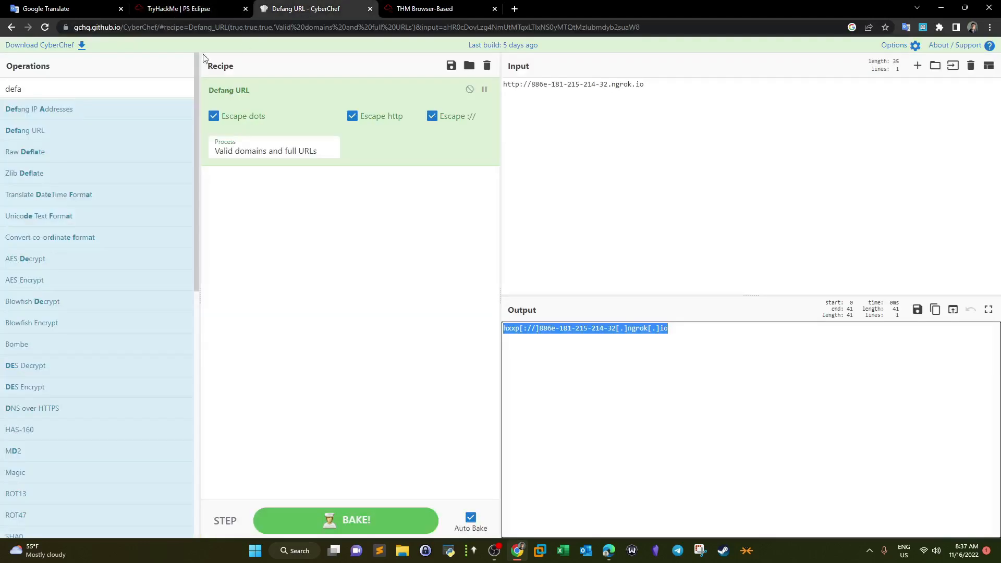
pyautogui.click(212, 10)
pyautogui.scroll(5, 171, 119)
# Switch to Splunk, return to the previous search with the CommandLine filter and copy its encoded PowerShell string.
pyautogui.moveTo(468, 9); pyautogui.dragTo(344, 21)
pyautogui.click(450, 348)
pyautogui.click(10, 92)
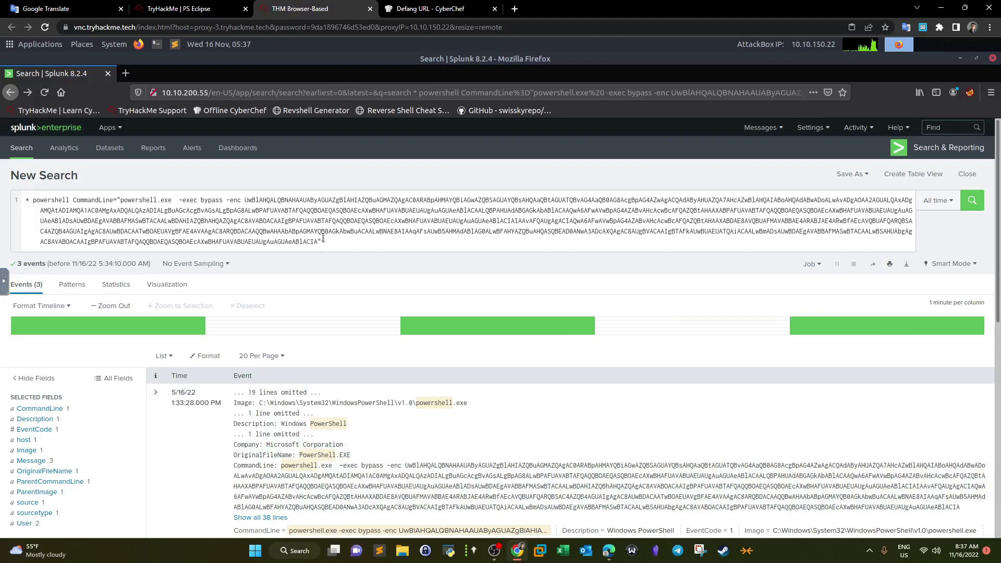
pyautogui.moveTo(319, 242); pyautogui.dragTo(246, 201)
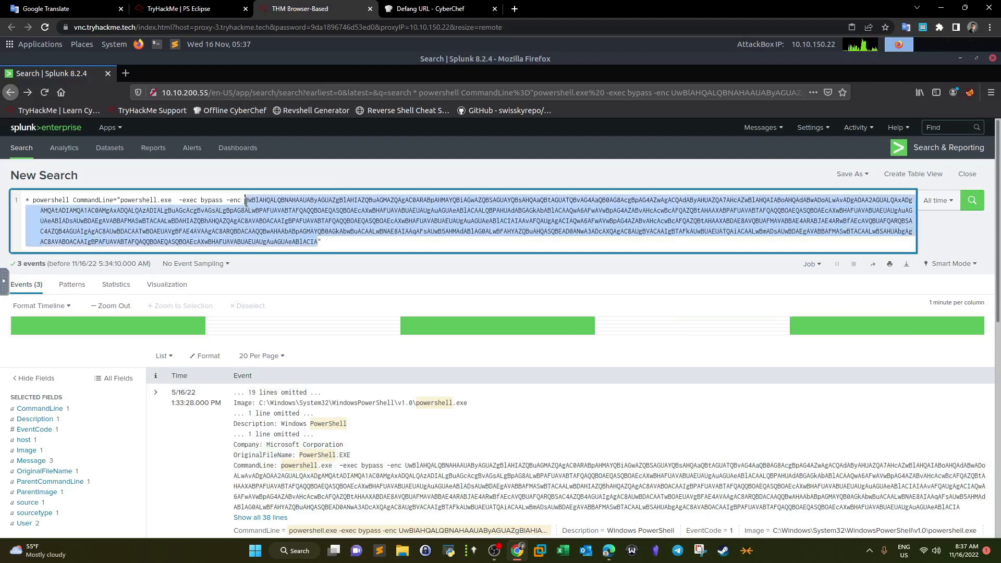
# Switch to CyberChef, clear the recipe and decode the copied PowerShell string with the From Base64 operation.
pyautogui.click(456, 4)
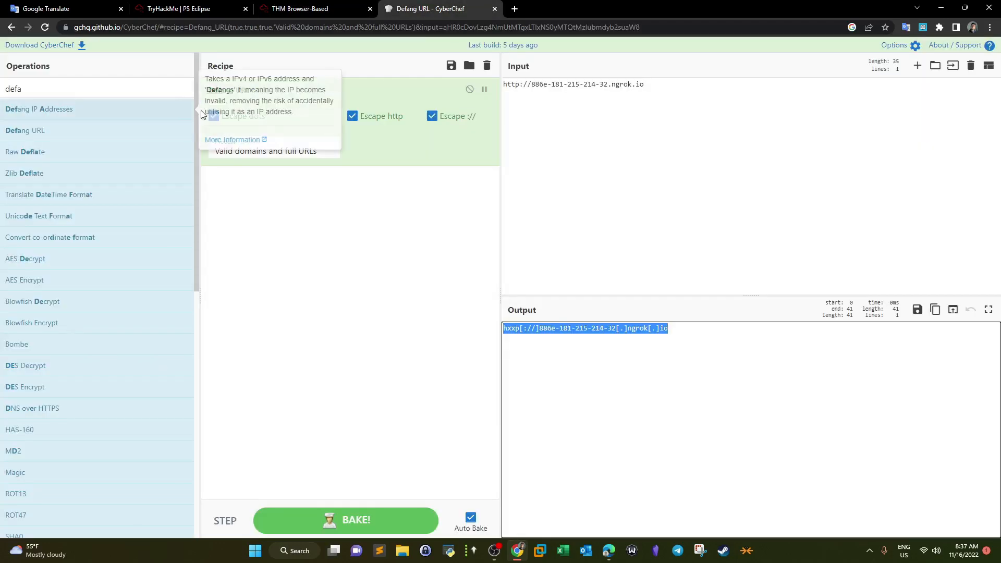
pyautogui.click(487, 65)
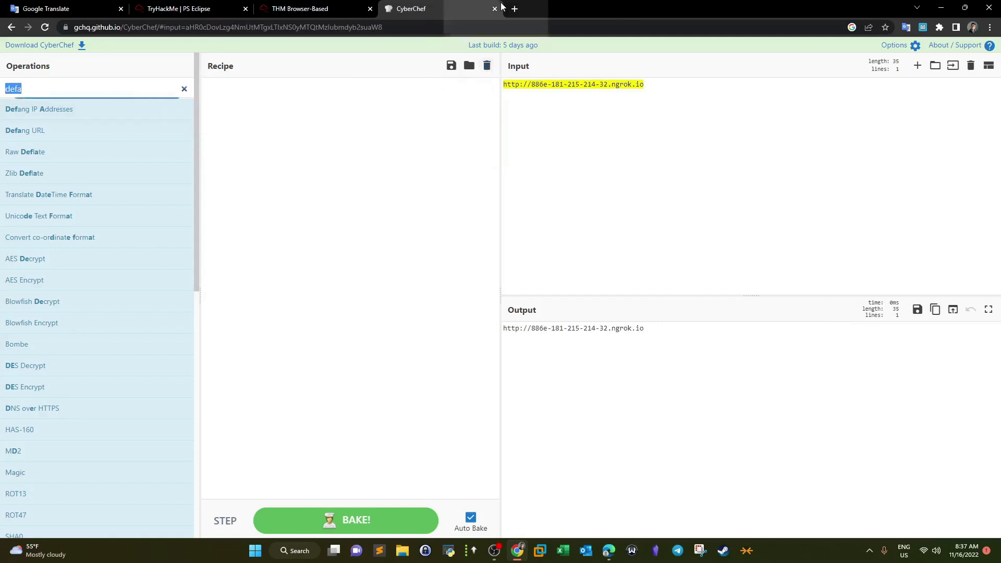
pyautogui.write('decode')
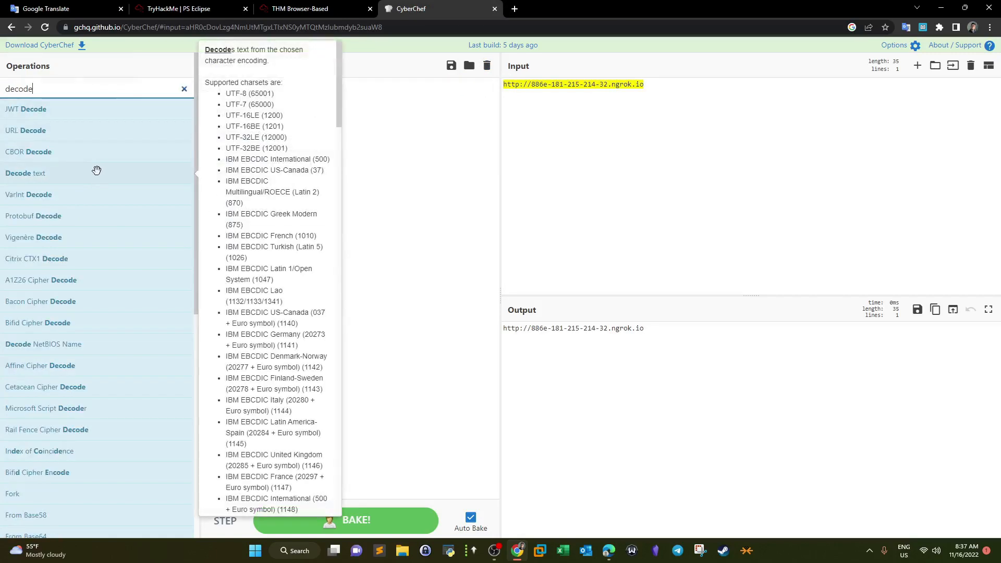
pyautogui.hotkey('ctrl', 'a')
pyautogui.write('base')
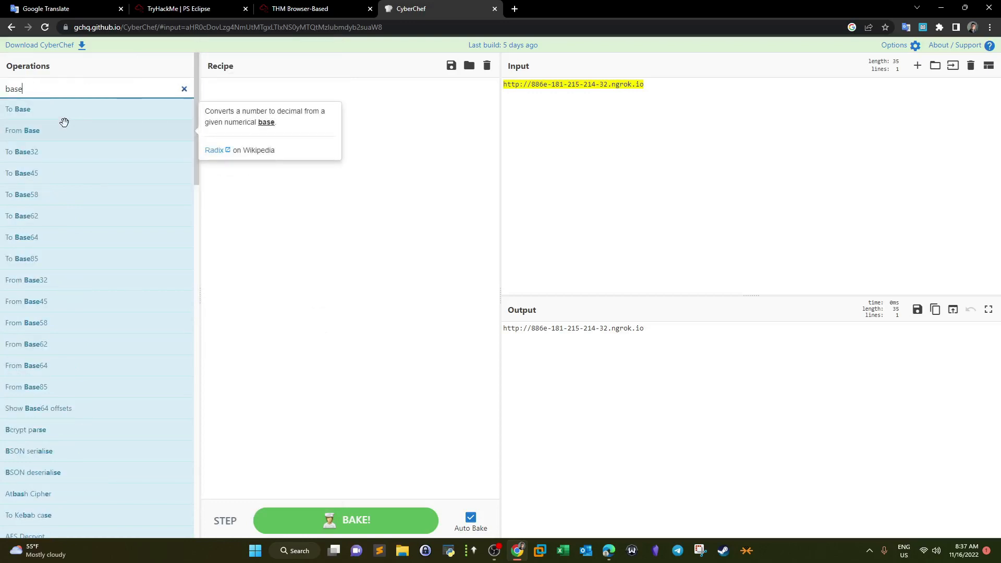
pyautogui.write('64')
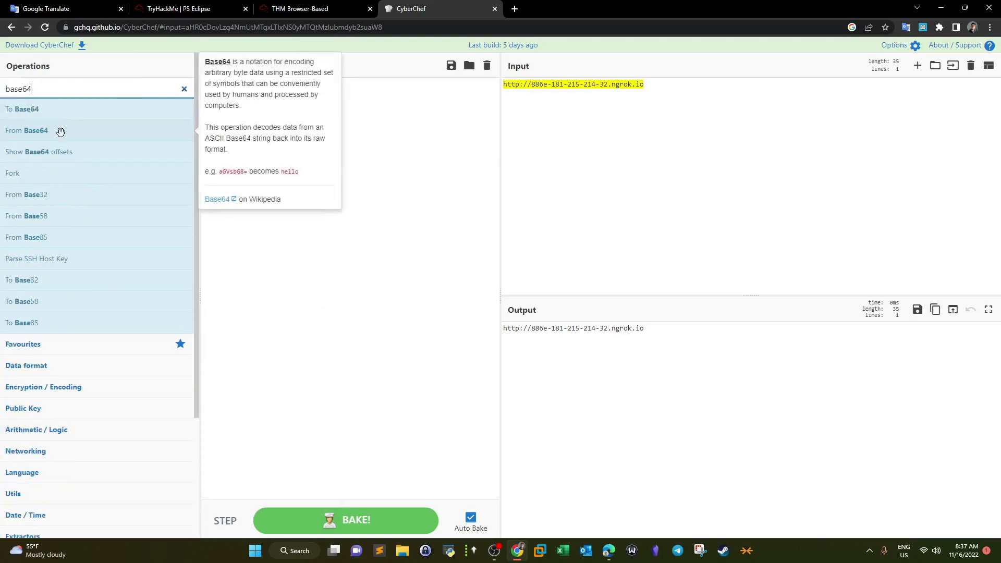
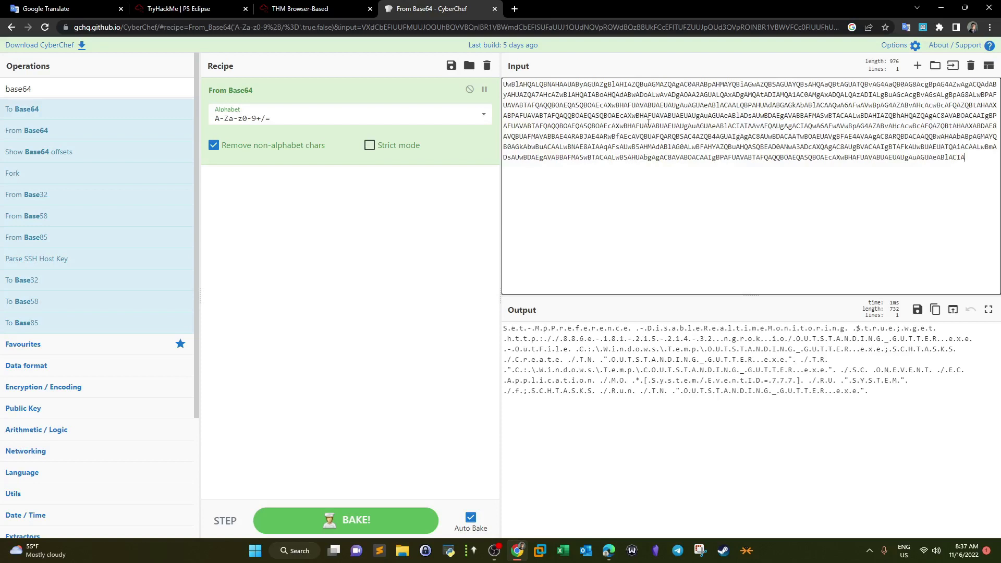
# Add a Decode text operation after From Base64 with the encoding UTF-16LE (1200).
pyautogui.moveTo(37, 89); pyautogui.dragTo(7, 88)
pyautogui.write('decode')
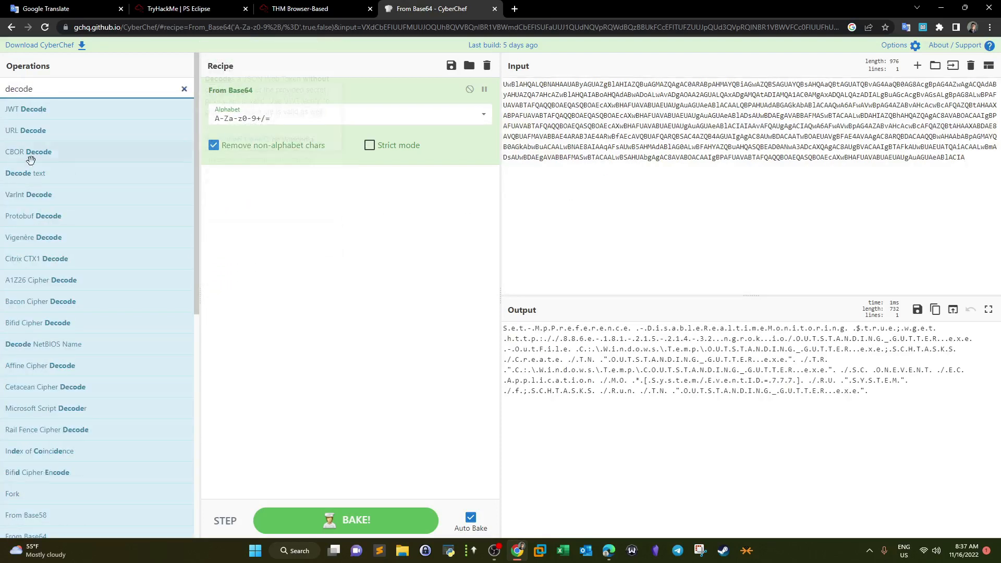
pyautogui.moveTo(25, 173); pyautogui.dragTo(261, 197)
pyautogui.click(326, 202)
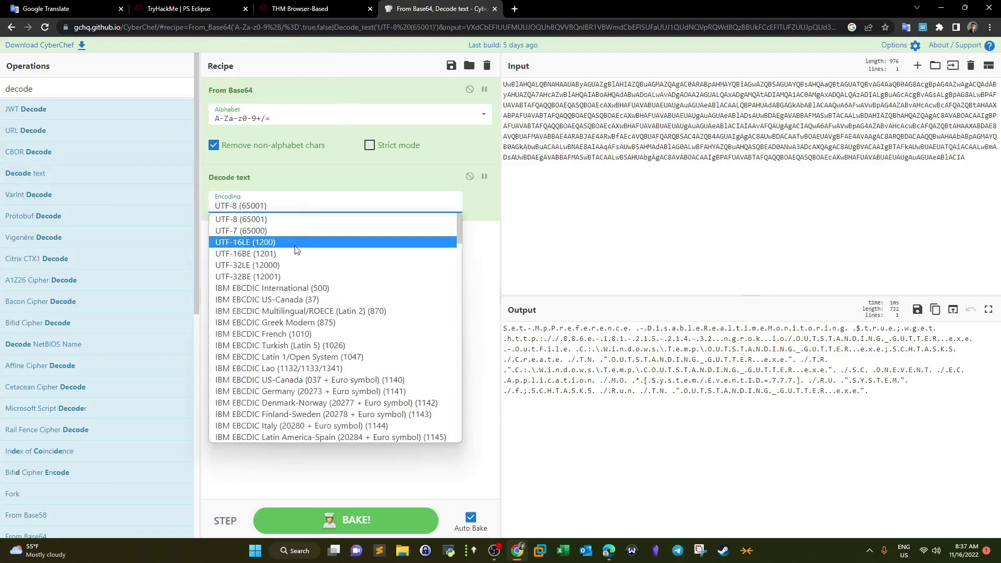
pyautogui.click(245, 177)
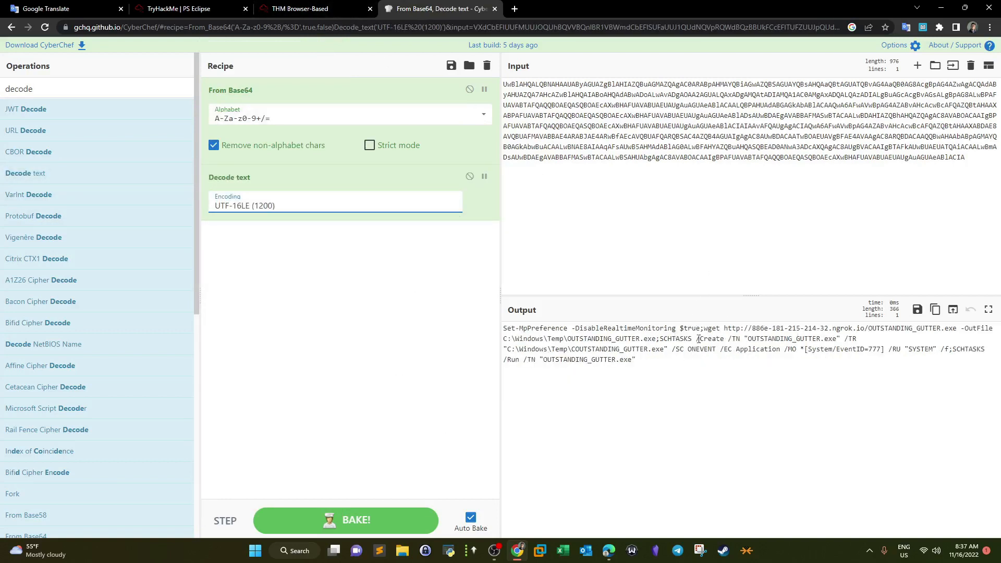
# Examine the decoded SCHTASKS commands, and review the TryHackMe question and answer about configuring the binary to run with elevated privileges.
pyautogui.moveTo(656, 340); pyautogui.dragTo(767, 367)
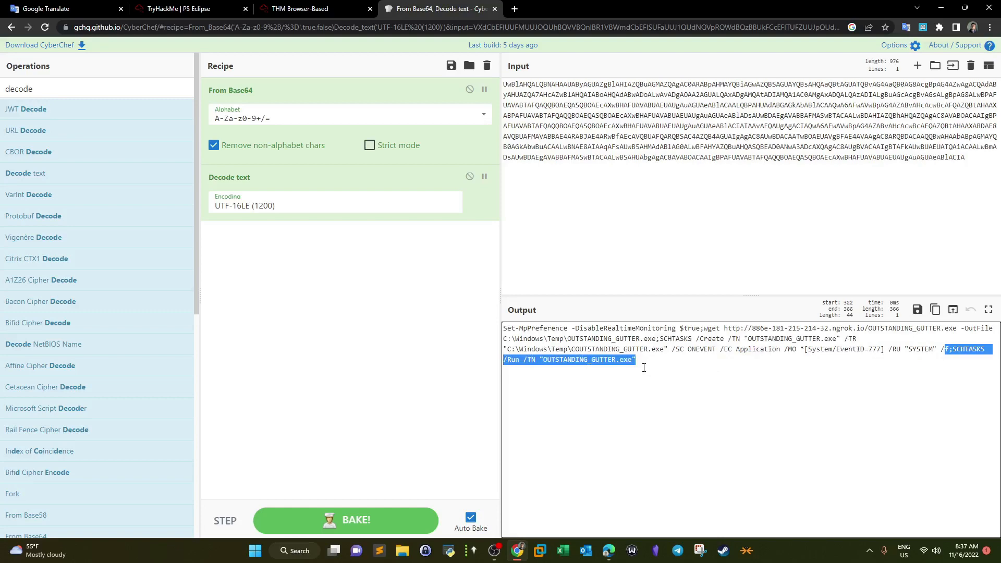
pyautogui.click(180, 9)
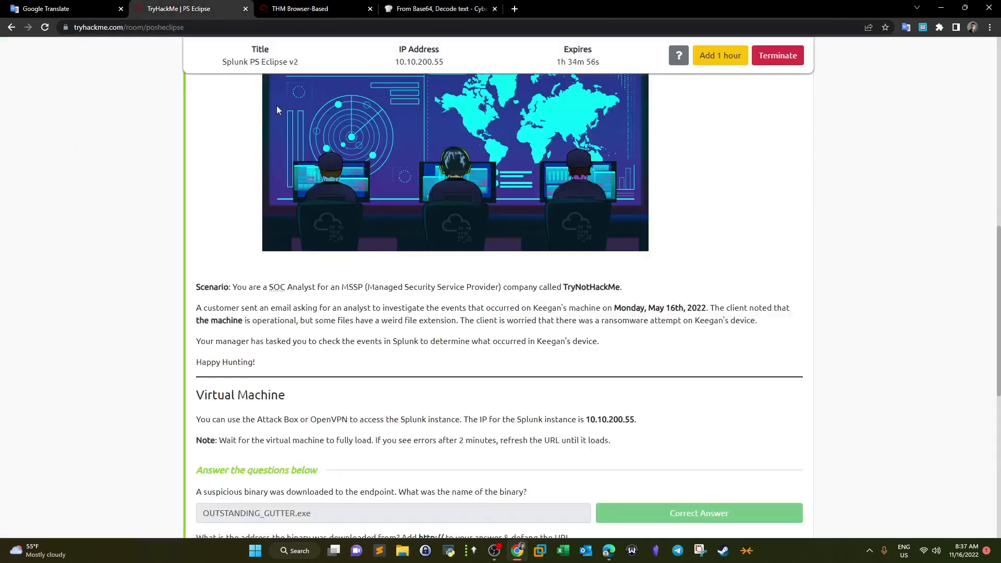
pyautogui.scroll(-6, 277, 109)
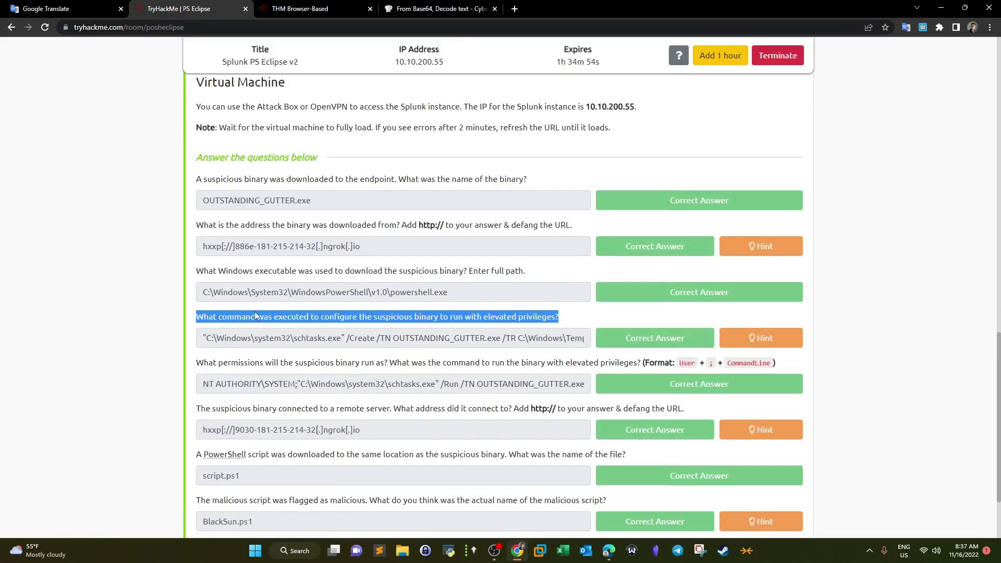
pyautogui.click(316, 317)
pyautogui.moveTo(359, 319); pyautogui.dragTo(592, 319)
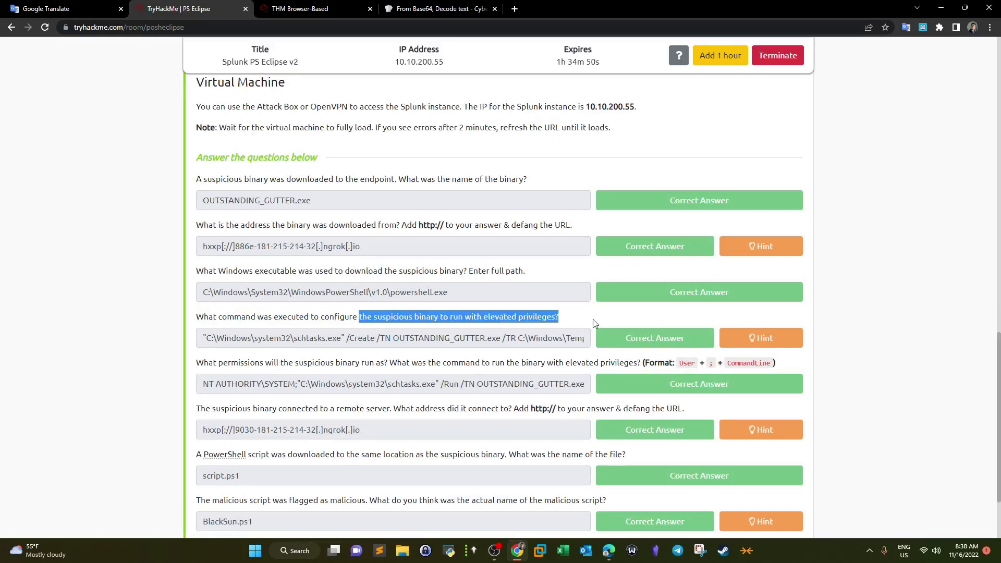
pyautogui.moveTo(254, 339); pyautogui.dragTo(310, 339)
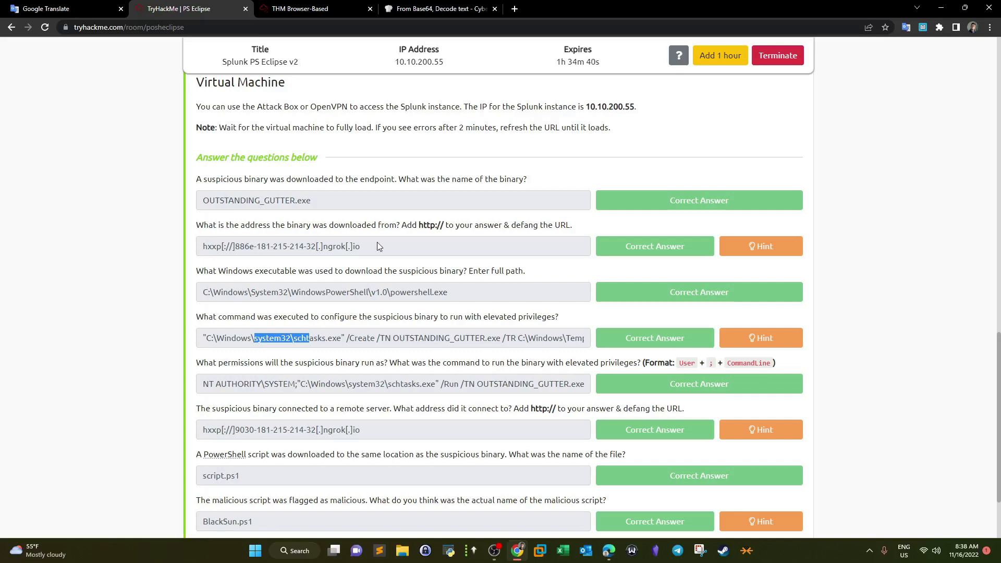
# Return to CyberChef, check the scheduled task's /RU account in the decoded command, and switch back to the TryHackMe room.
pyautogui.click(334, 9)
pyautogui.moveTo(438, 9); pyautogui.dragTo(315, 9)
pyautogui.click(730, 272)
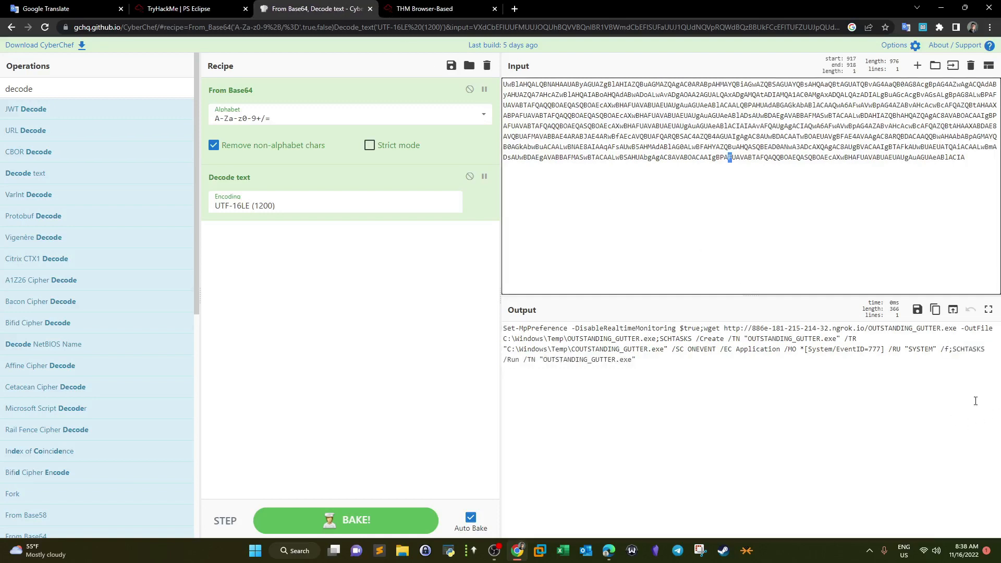
pyautogui.moveTo(905, 353); pyautogui.dragTo(935, 350)
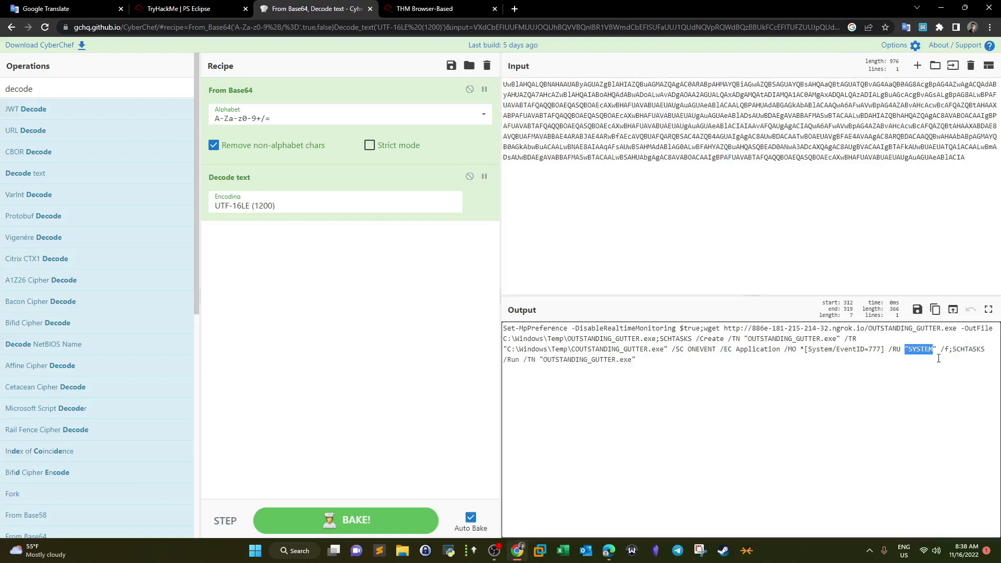
pyautogui.click(225, 9)
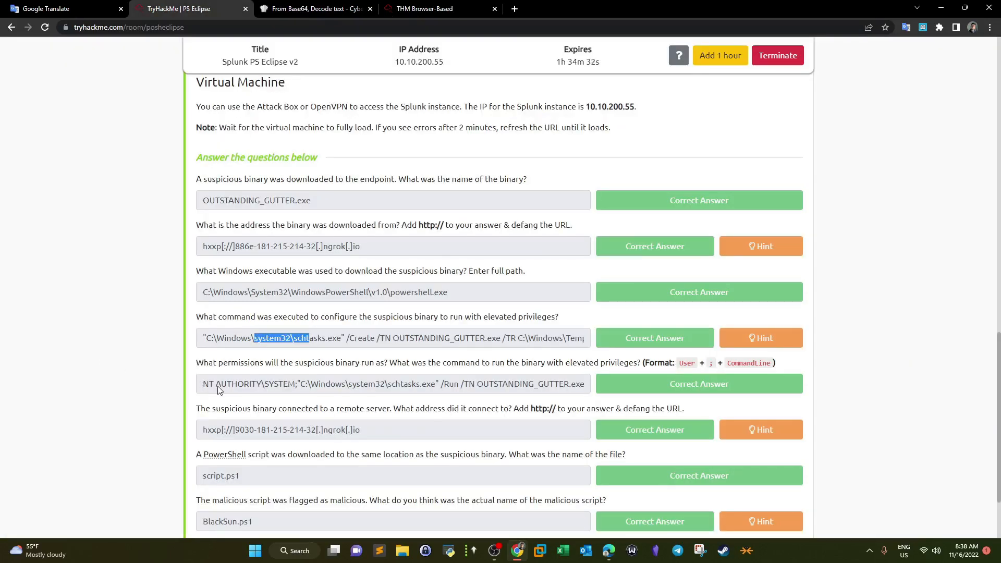
# Compare the user and /Run command in the TryHackMe permissions answer with the SCHTASKS /Run command decoded in CyberChef.
pyautogui.moveTo(203, 386); pyautogui.dragTo(294, 389)
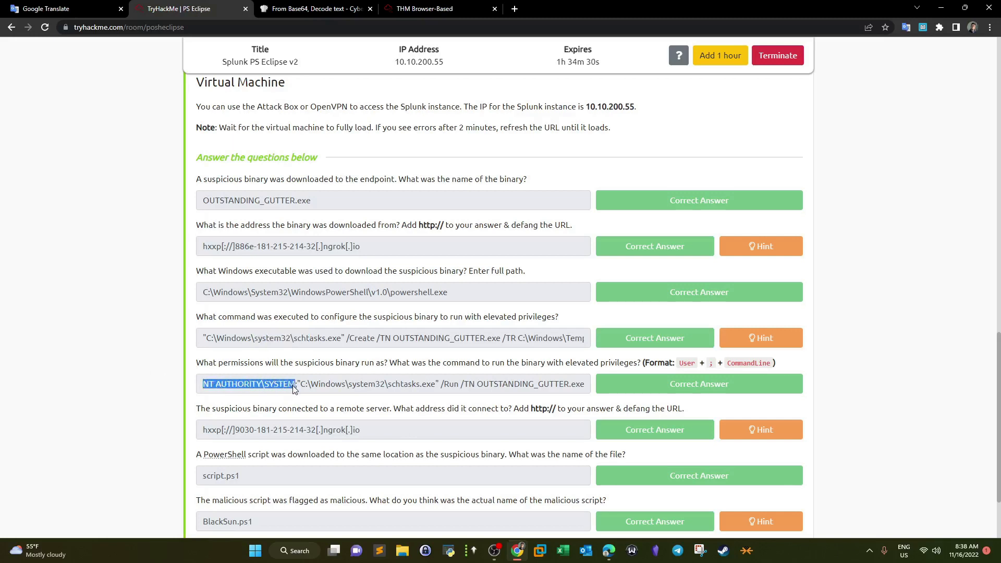
pyautogui.doubleClick(712, 363)
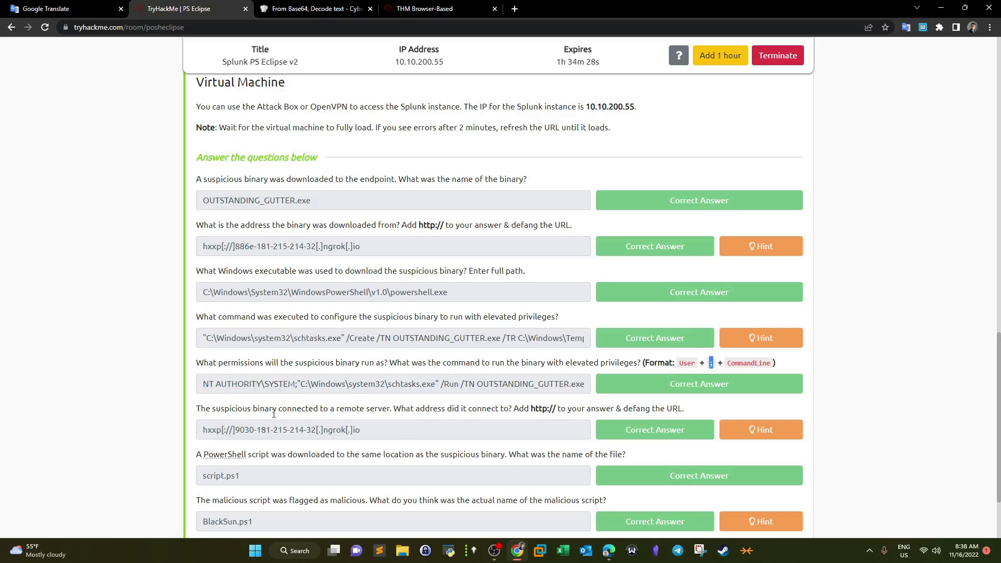
pyautogui.doubleClick(297, 386)
pyautogui.click(315, 8)
pyautogui.click(939, 352)
pyautogui.moveTo(953, 350); pyautogui.dragTo(886, 370)
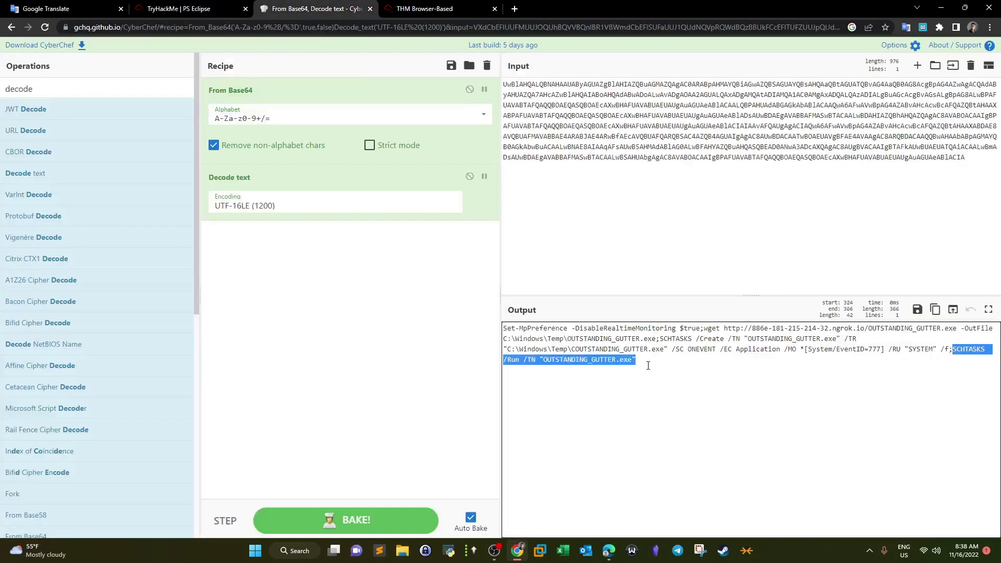
pyautogui.click(179, 9)
pyautogui.moveTo(299, 382); pyautogui.dragTo(596, 389)
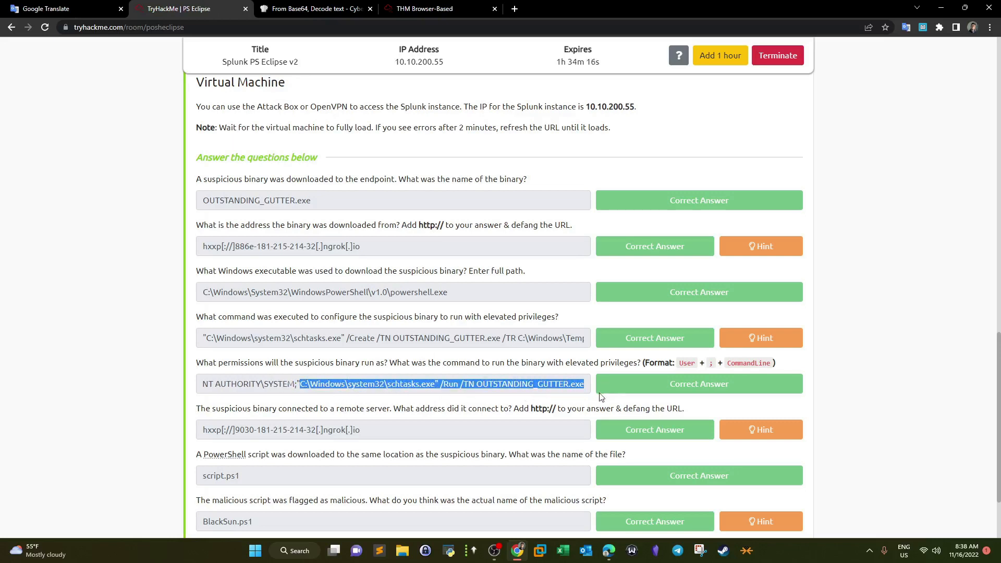
pyautogui.click(313, 8)
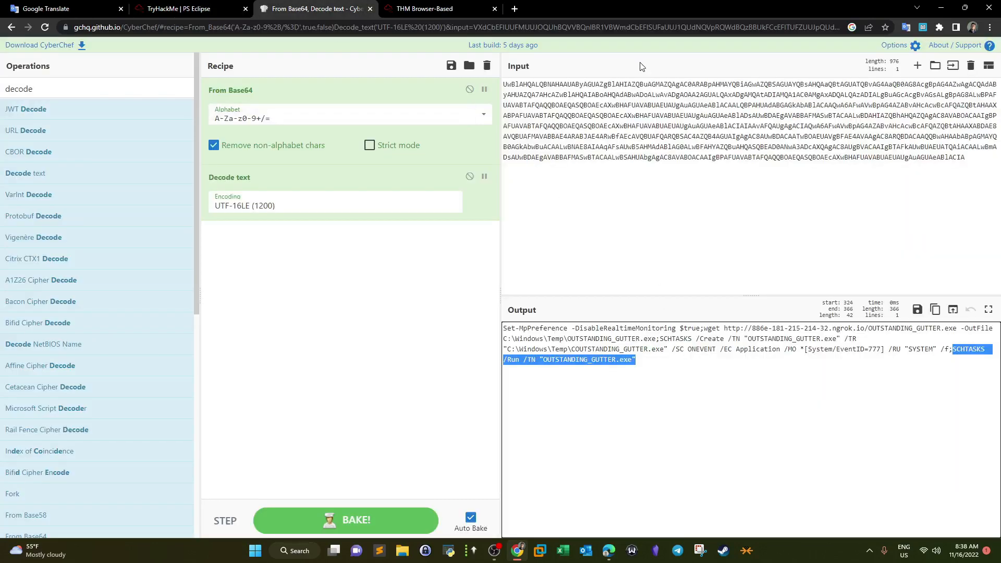
# Return to the TryHackMe room and review the remote server question and the binary name in the preceding answer.
pyautogui.click(177, 9)
pyautogui.scroll(-2, 297, 316)
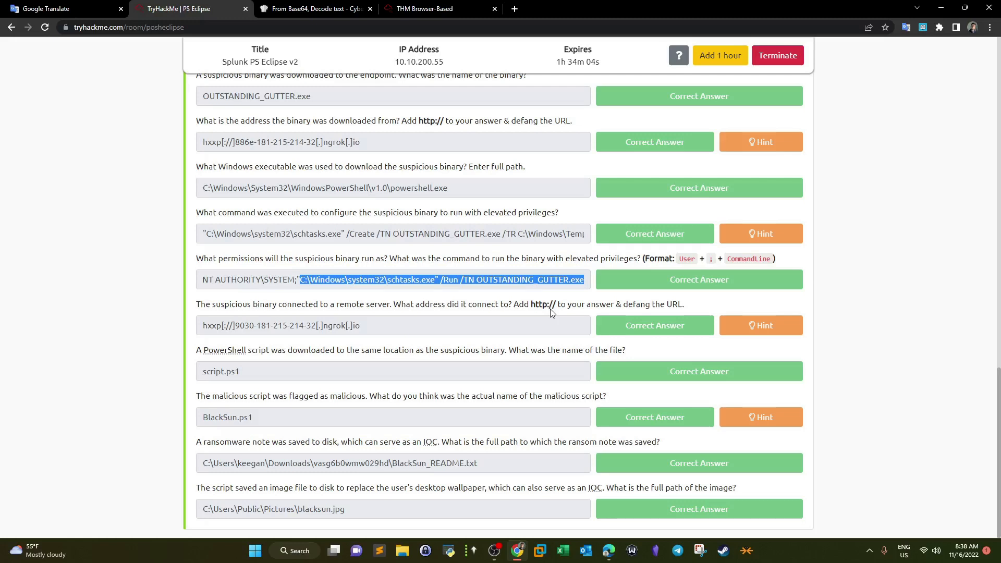
pyautogui.click(544, 292)
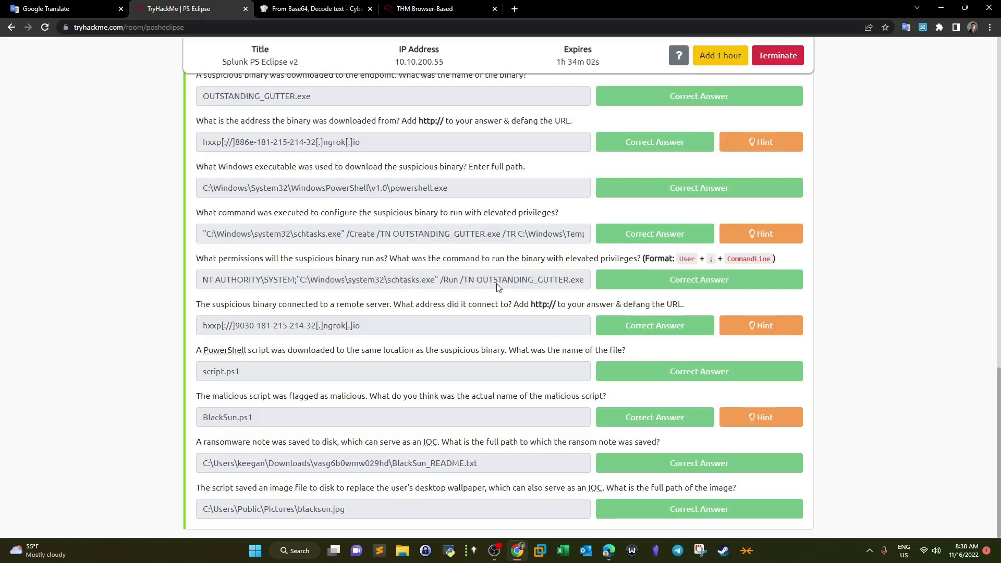
pyautogui.moveTo(477, 281); pyautogui.dragTo(585, 289)
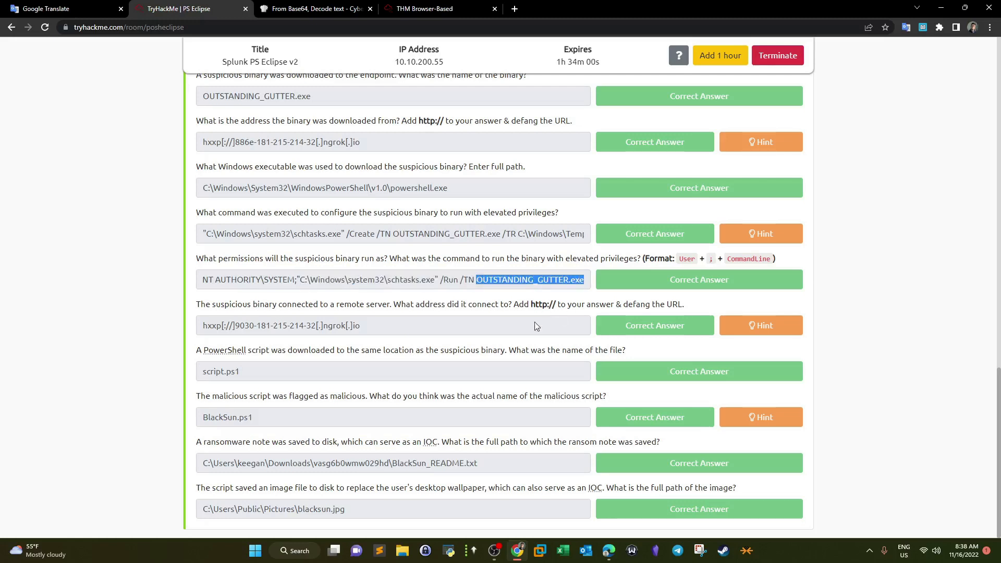
# Place the Splunk browser tab beside the TryHackMe tab and copy OUTSTANDING_GUTTER.exe from the first TryHackMe answer.
pyautogui.click(409, 7)
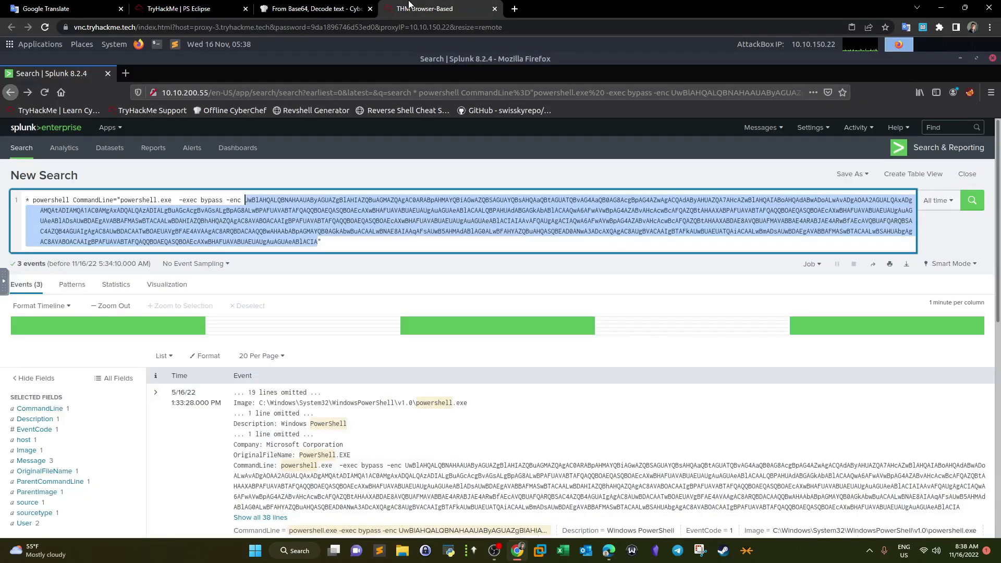
pyautogui.moveTo(410, 6); pyautogui.dragTo(284, 7)
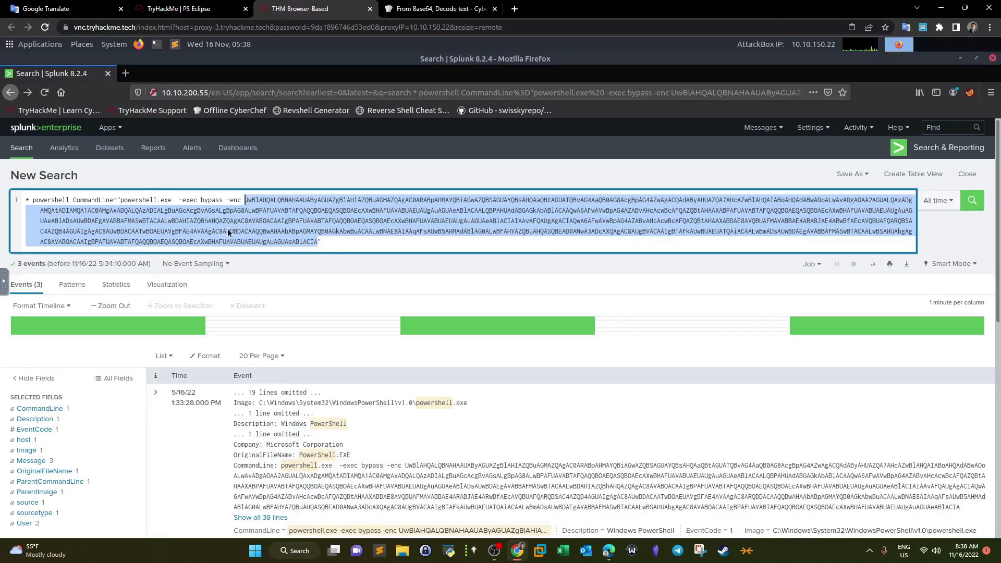
pyautogui.click(189, 4)
pyautogui.scroll(2, 350, 202)
pyautogui.moveTo(312, 201); pyautogui.dragTo(202, 202)
pyautogui.hotkey('ctrl', 'c')
# Switch to Splunk, replace the query text after the asterisk with OUTSTANDING_GUTTER.exe and run the search.
pyautogui.click(418, 6)
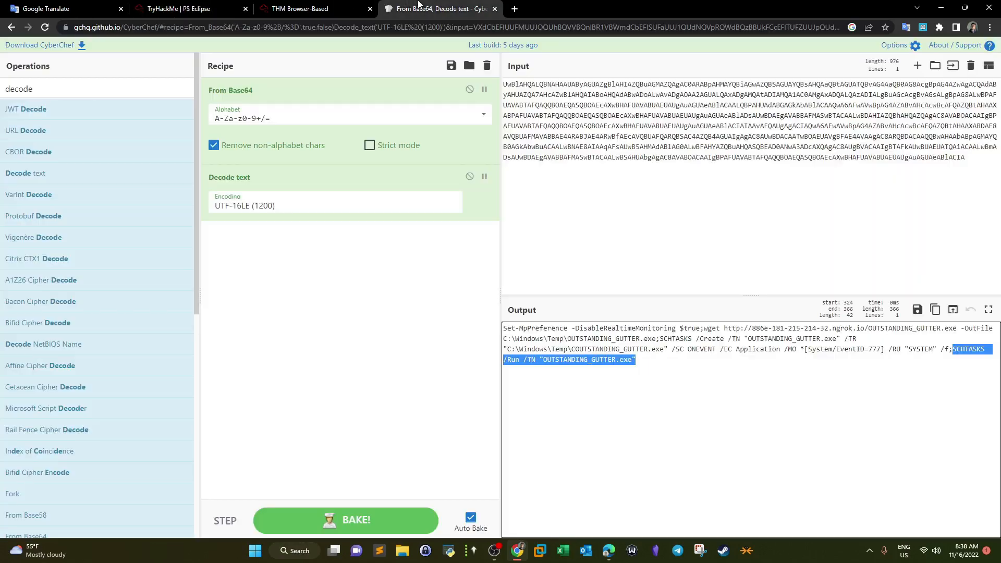
pyautogui.click(321, 5)
pyautogui.moveTo(334, 242); pyautogui.dragTo(32, 203)
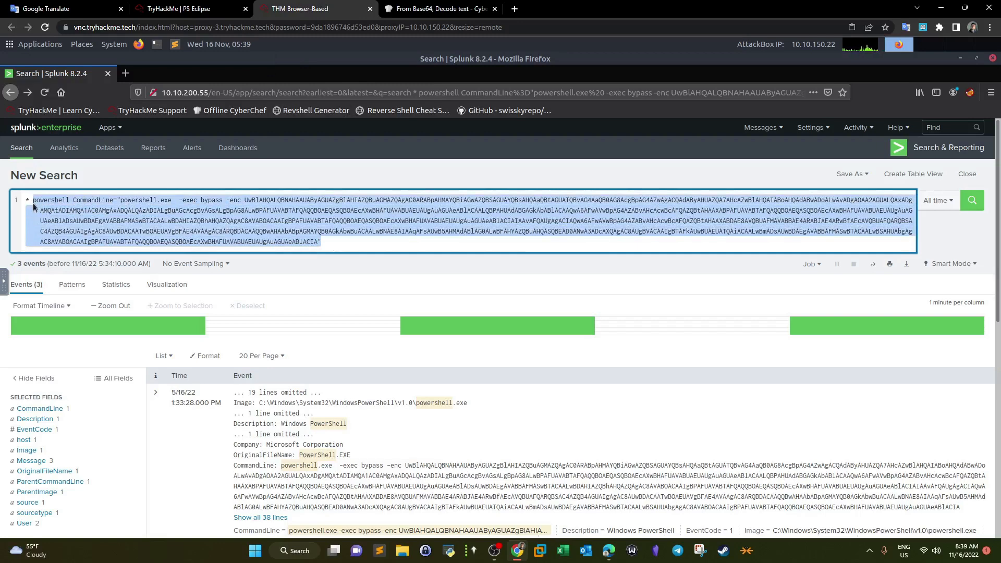
pyautogui.hotkey('ctrl', 'v')
pyautogui.press('Return')
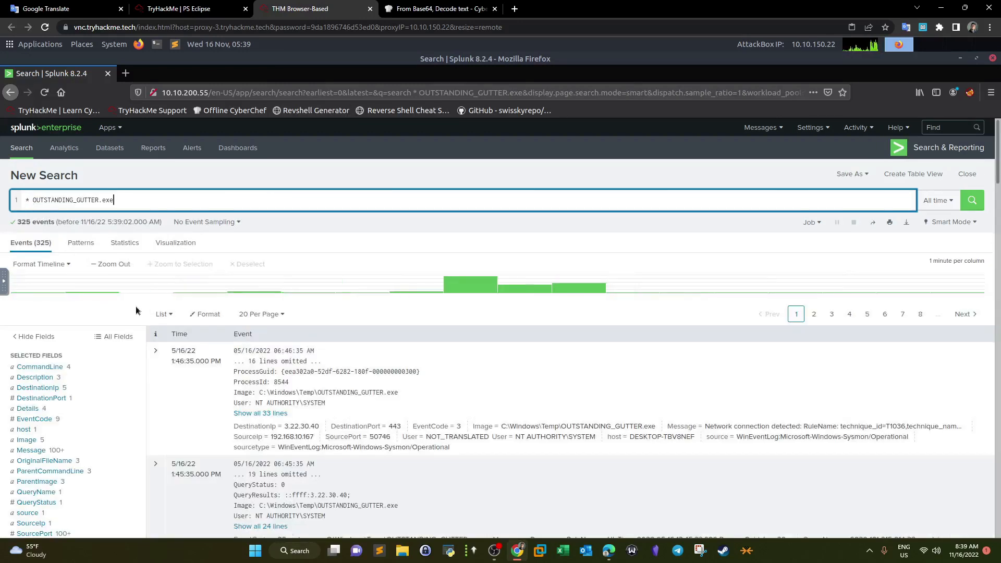
# Examine the values of the CommandLine and ParentCommandLine fields for the OUTSTANDING_GUTTER.exe events.
pyautogui.scroll(-1, 139, 311)
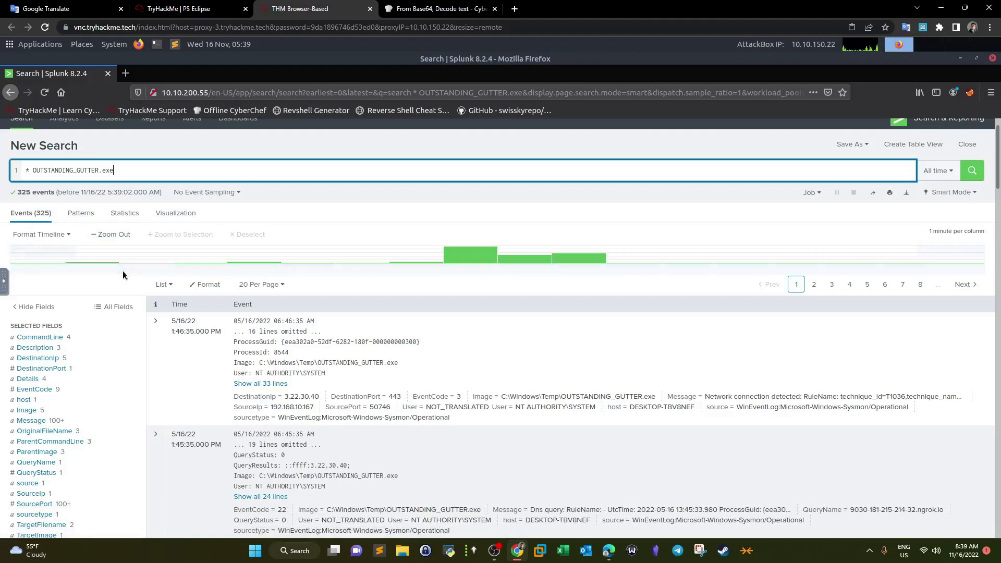
pyautogui.scroll(-1, 123, 275)
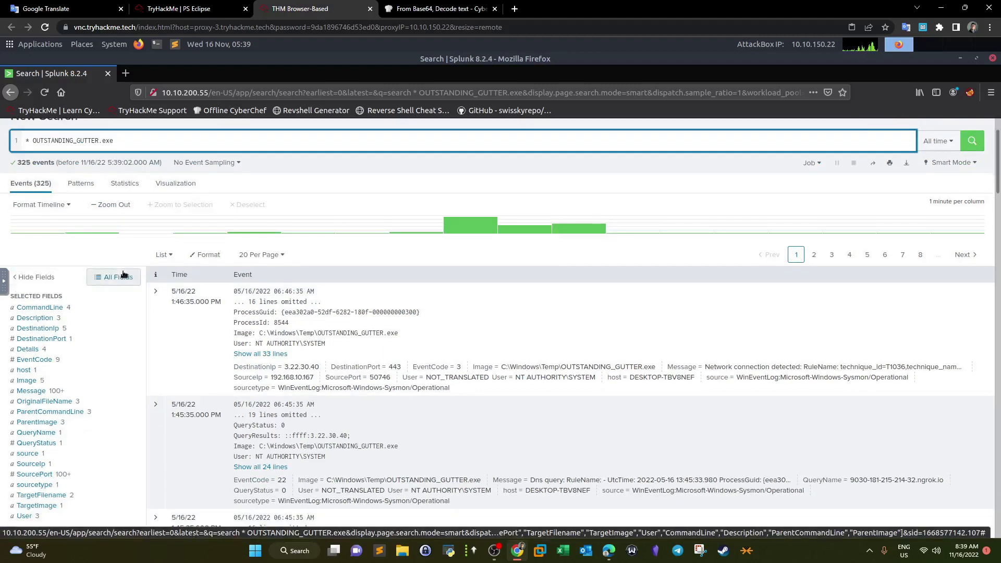
pyautogui.click(43, 307)
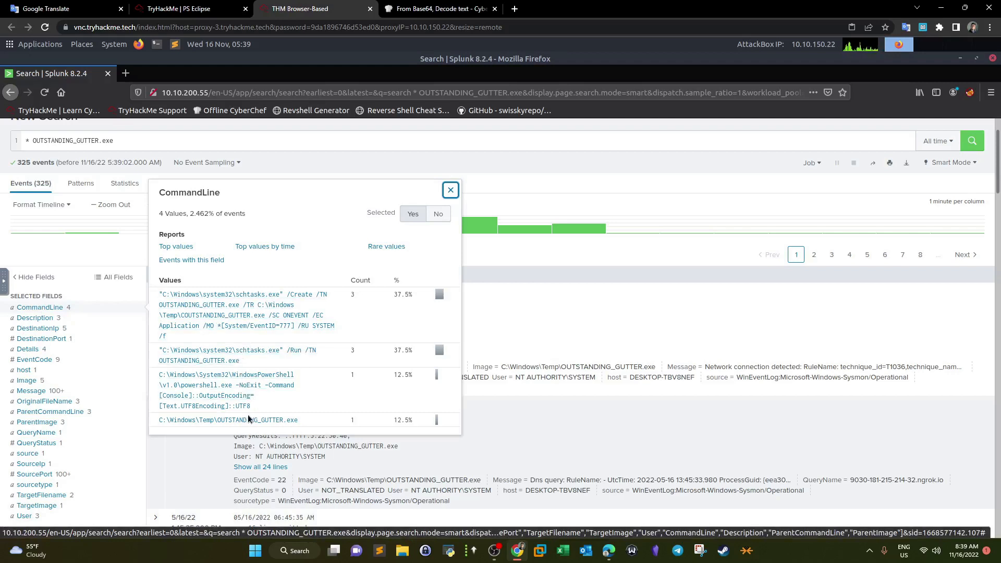
pyautogui.click(451, 190)
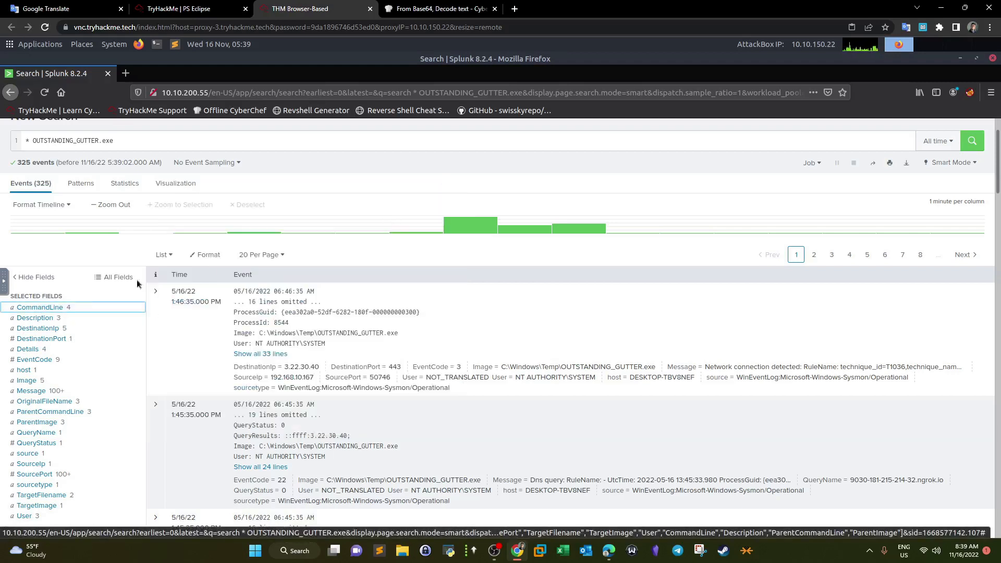
pyautogui.scroll(-1, 78, 305)
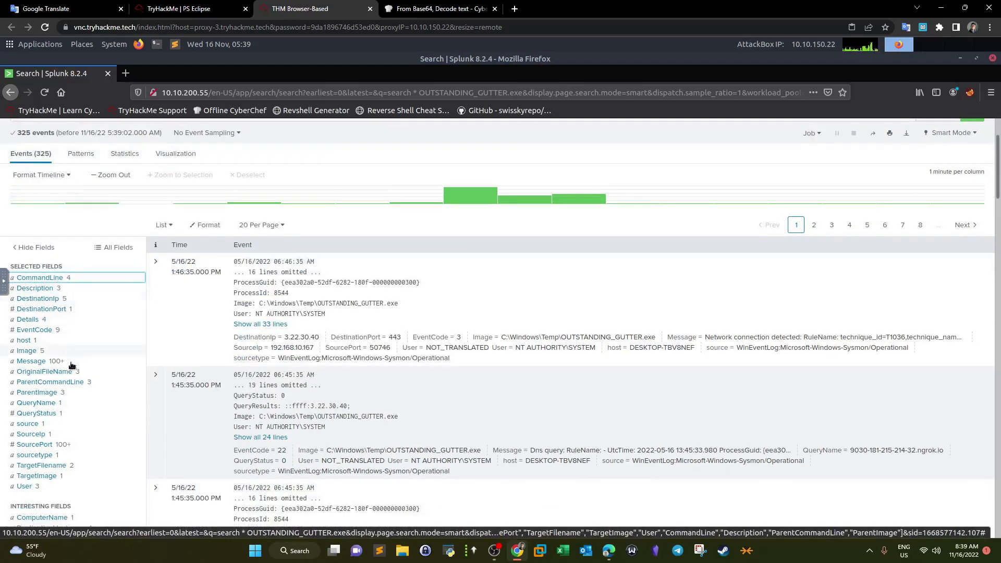
pyautogui.click(66, 384)
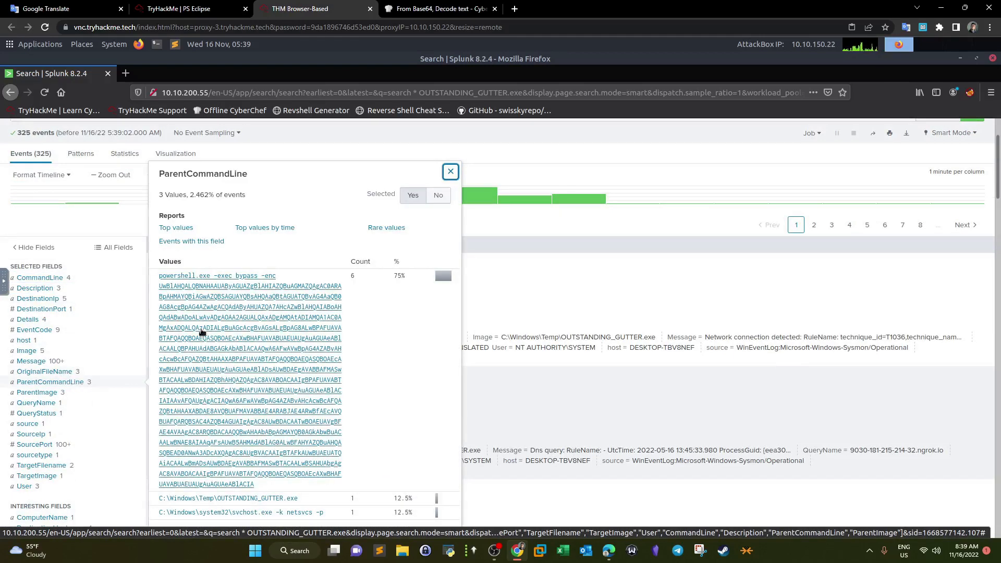
pyautogui.scroll(-1, 208, 313)
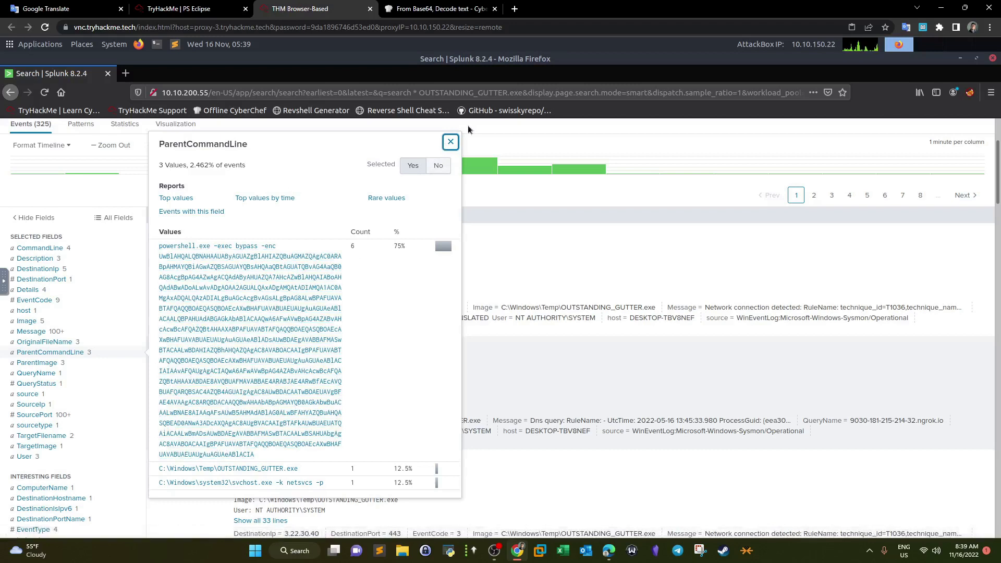
pyautogui.click(451, 143)
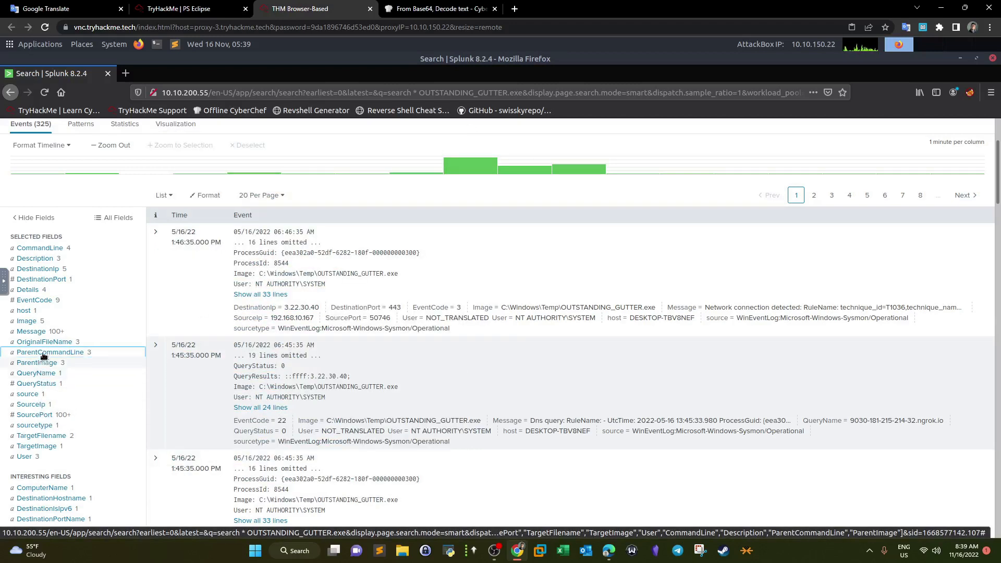
# Check the values of the Image and DestinationIp fields in the OUTSTANDING_GUTTER.exe events.
pyautogui.click(26, 322)
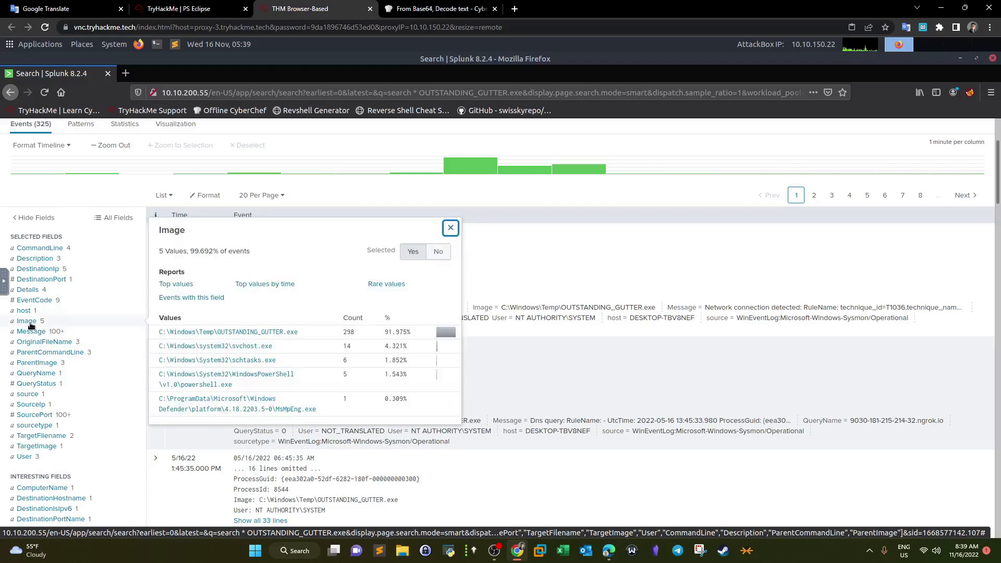
pyautogui.click(30, 325)
pyautogui.click(38, 269)
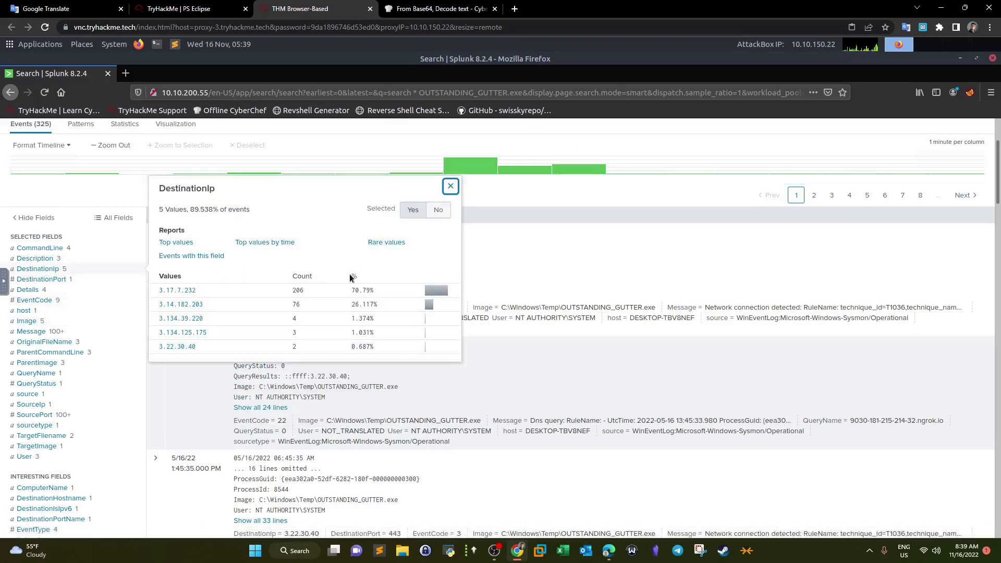
pyautogui.click(450, 187)
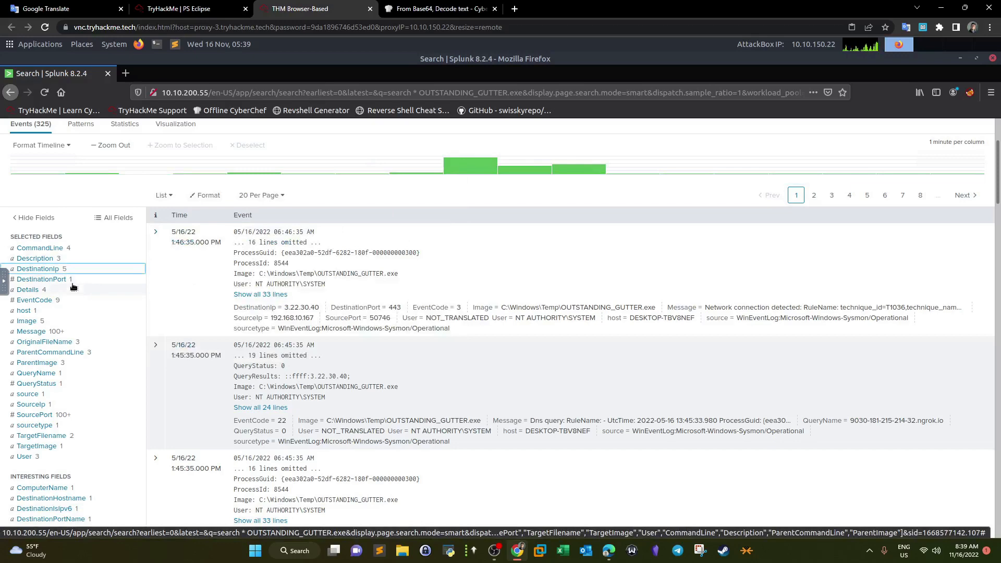
# Look through the interesting fields and the full field list for one that identifies the remote server, and return to the search results.
pyautogui.scroll(-3, 72, 284)
pyautogui.scroll(-5, 72, 284)
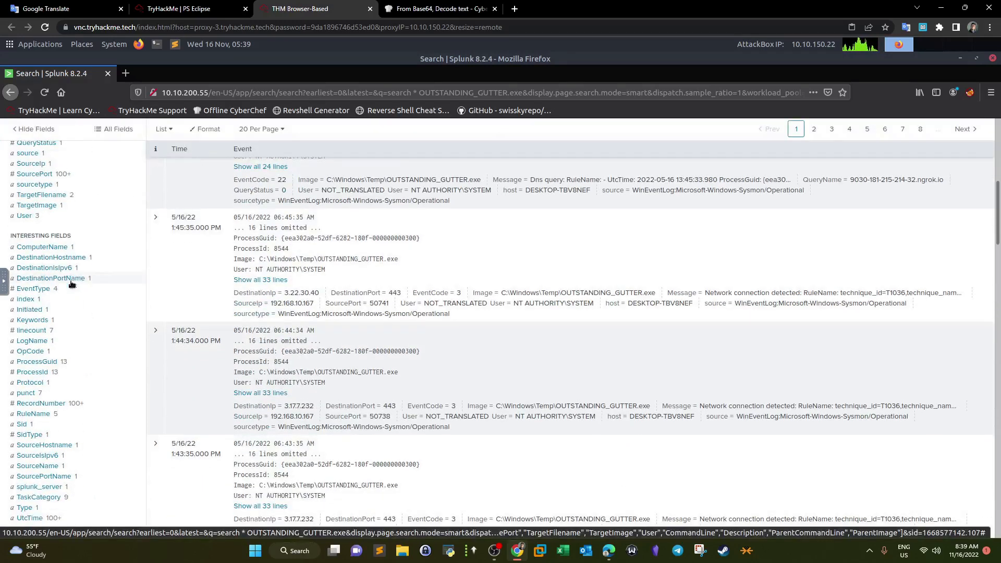
pyautogui.scroll(-2, 72, 284)
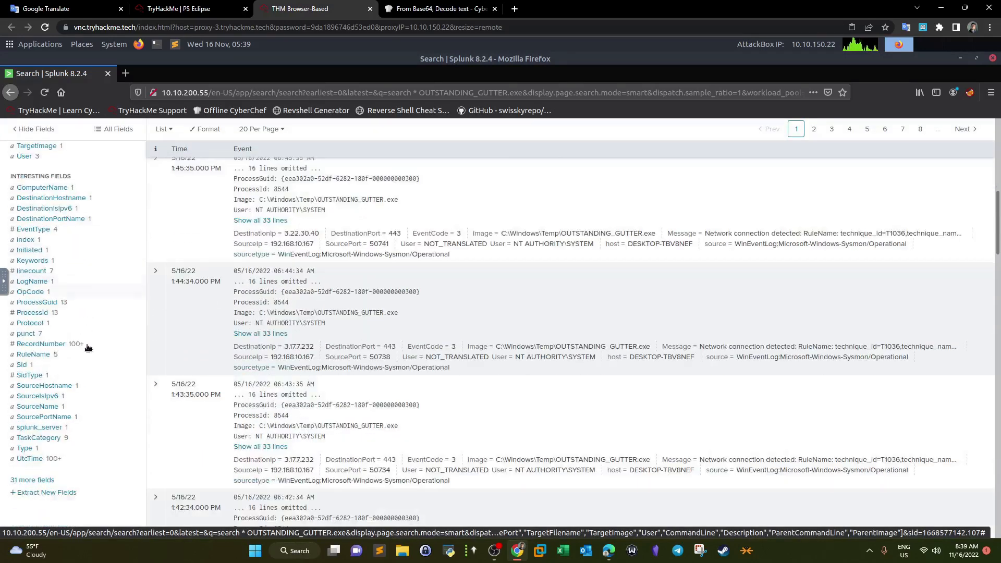
pyautogui.click(32, 480)
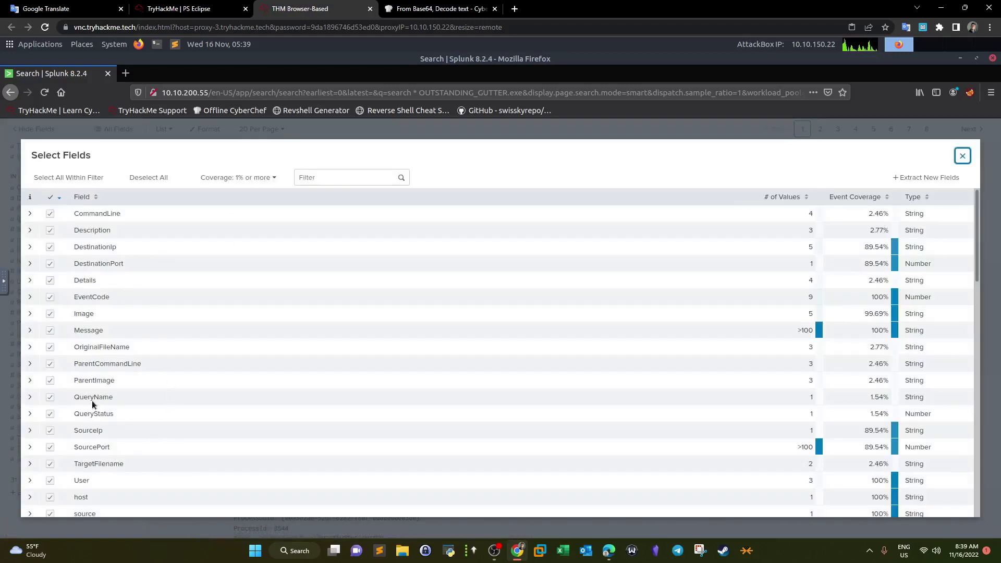
pyautogui.scroll(-3, 203, 356)
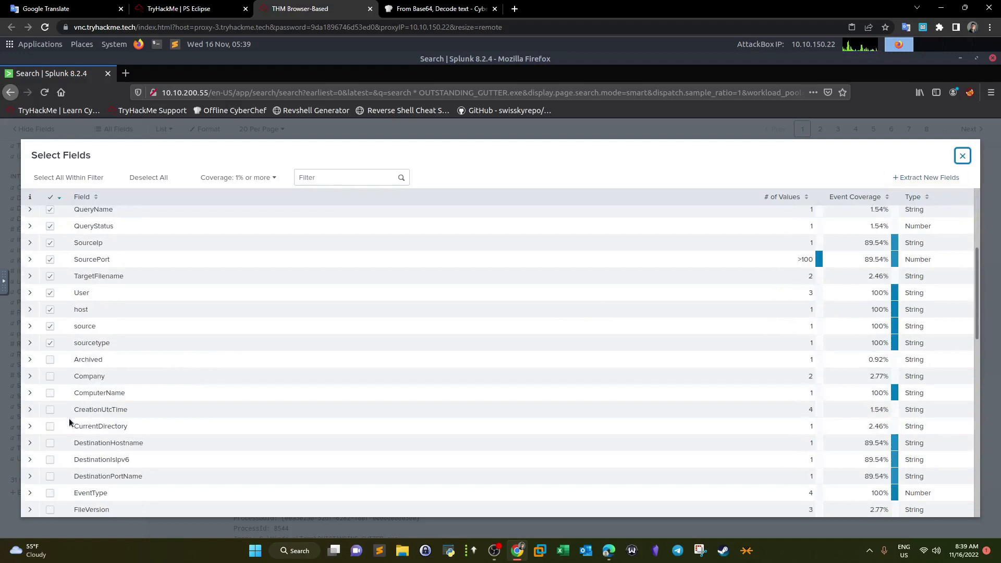
pyautogui.scroll(-2, 54, 446)
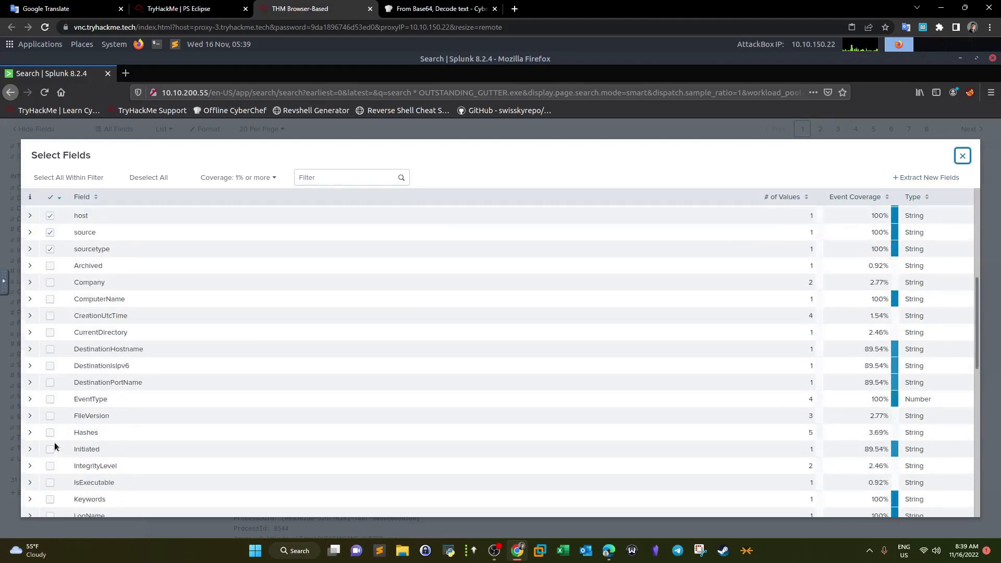
pyautogui.scroll(-2, 52, 431)
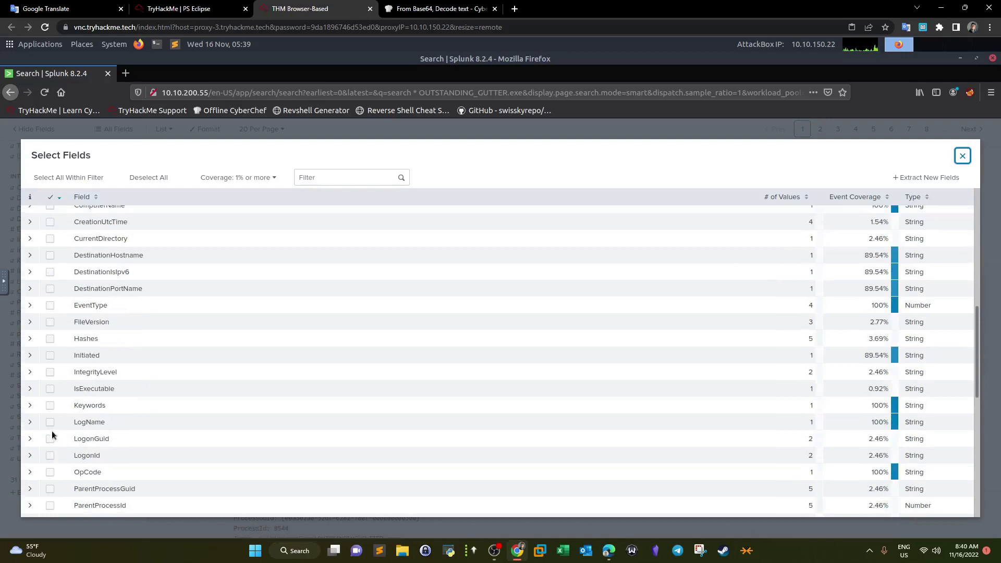
pyautogui.scroll(-1, 52, 433)
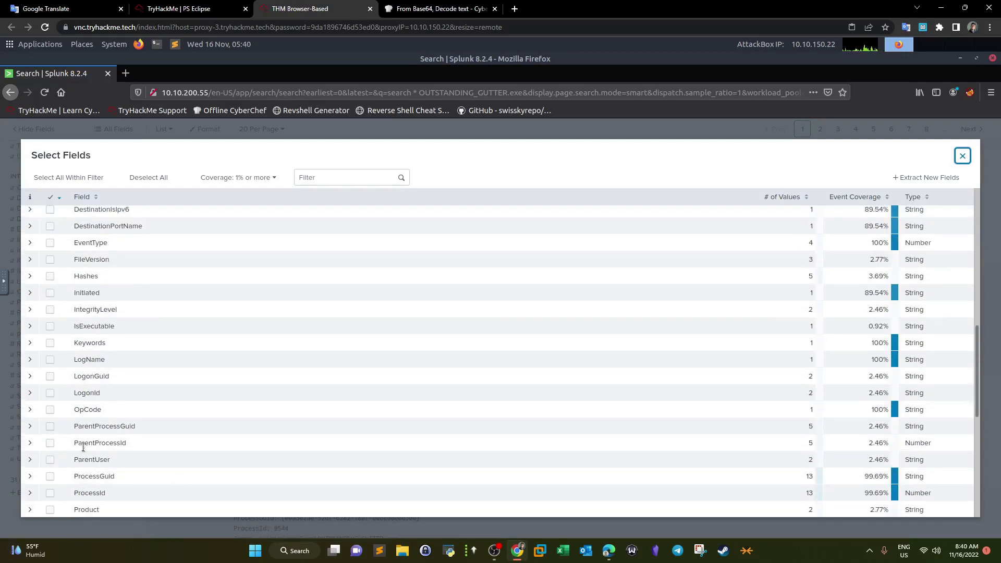
pyautogui.scroll(-1, 334, 388)
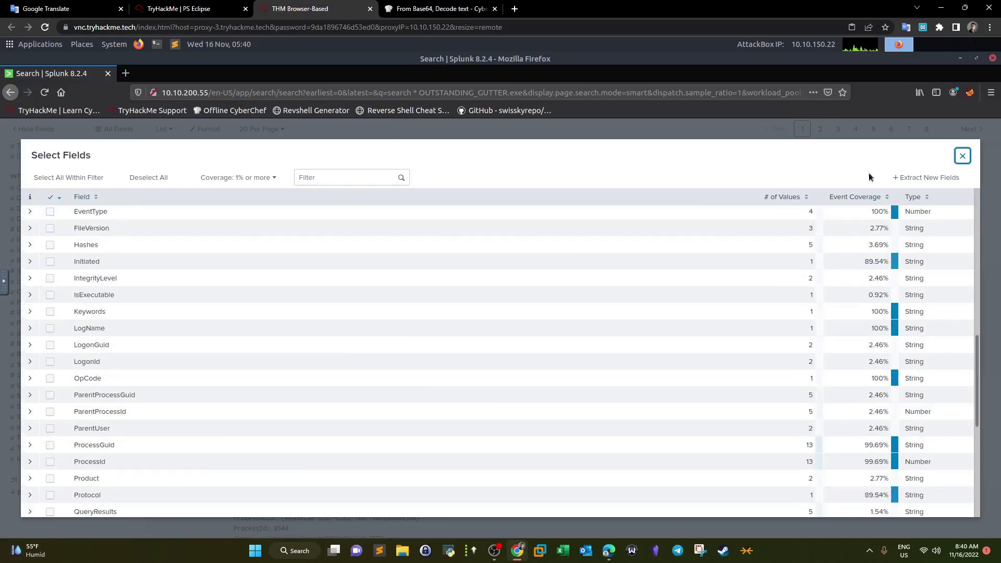
pyautogui.click(963, 156)
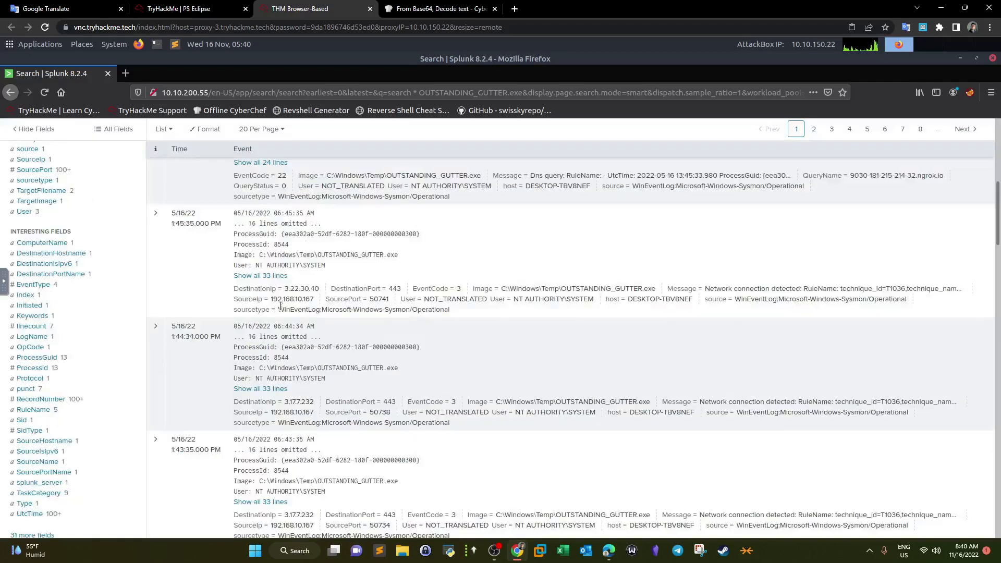
pyautogui.scroll(3, 280, 329)
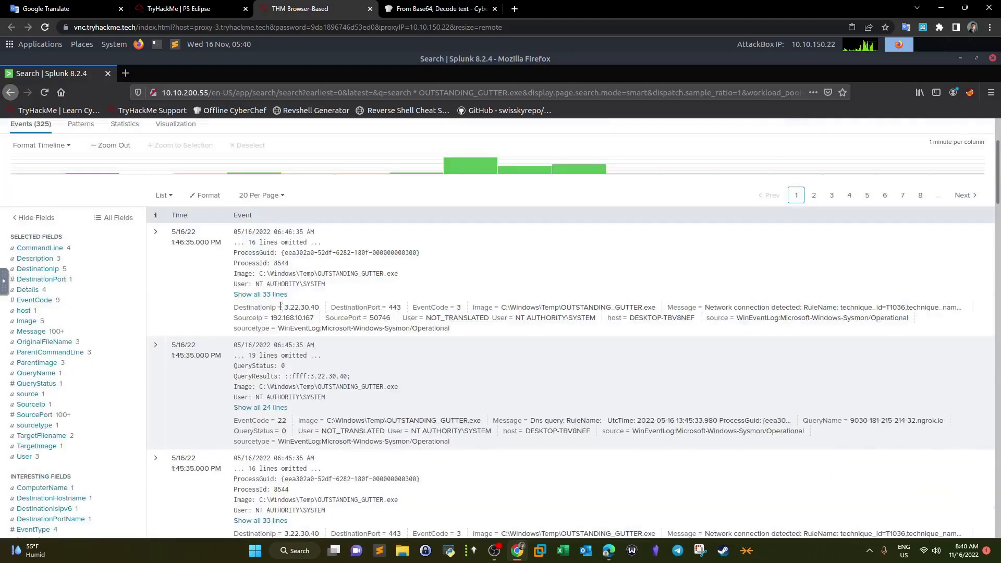
pyautogui.scroll(2, 280, 307)
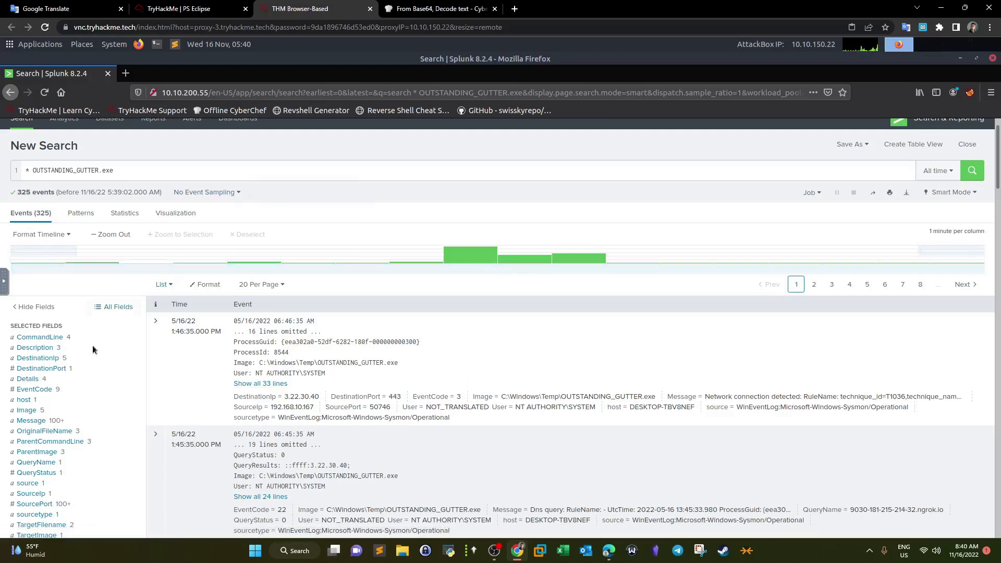
# Filter the OUTSTANDING_GUTTER.exe events to DestinationPort 443 and show all lines of the first event.
pyautogui.click(41, 369)
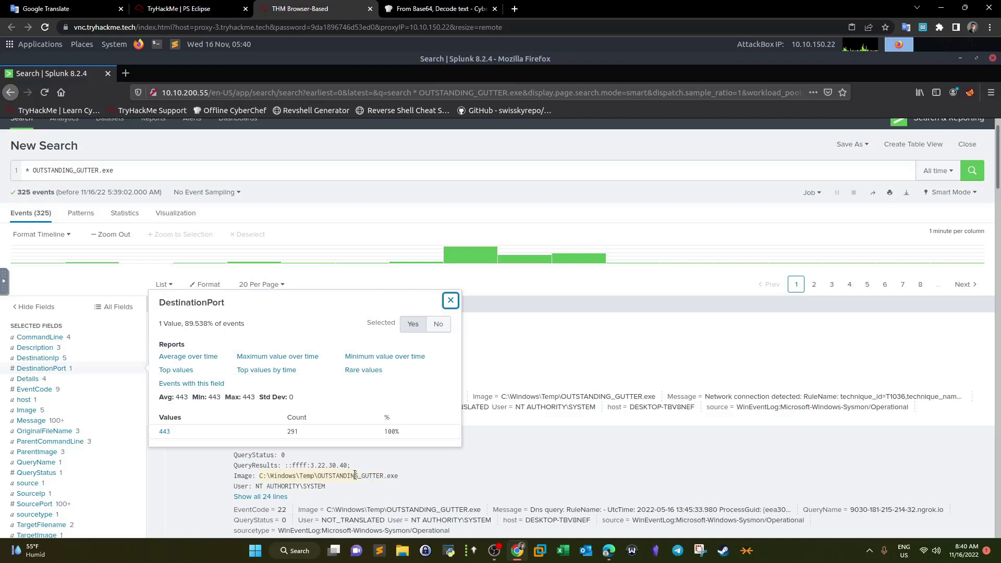
pyautogui.click(164, 432)
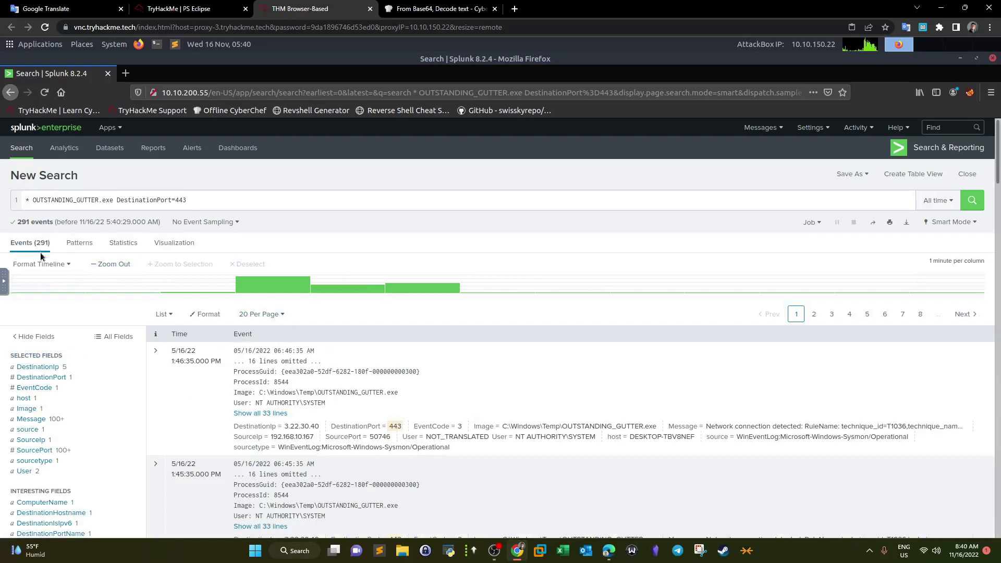
pyautogui.scroll(-2, 438, 402)
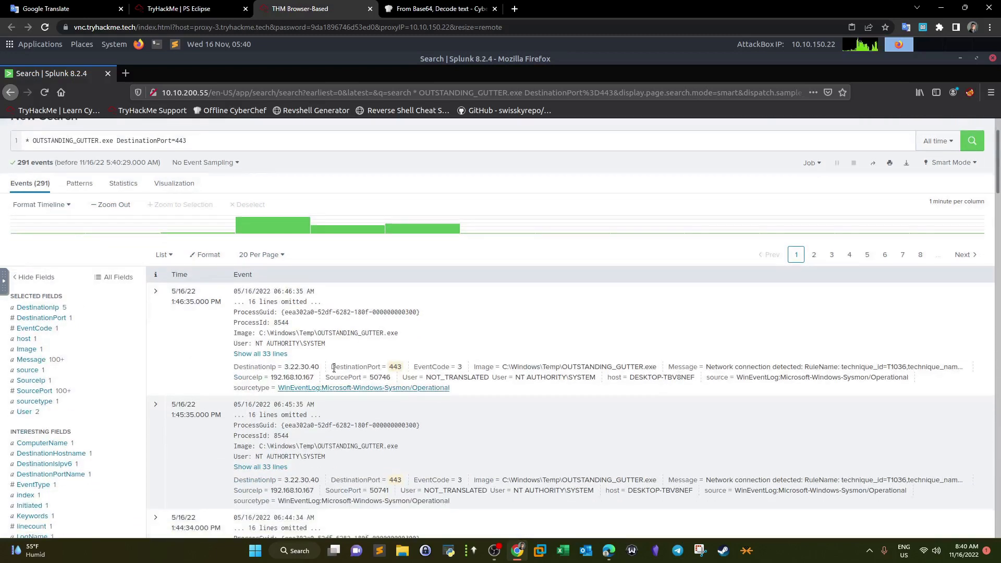
pyautogui.click(260, 354)
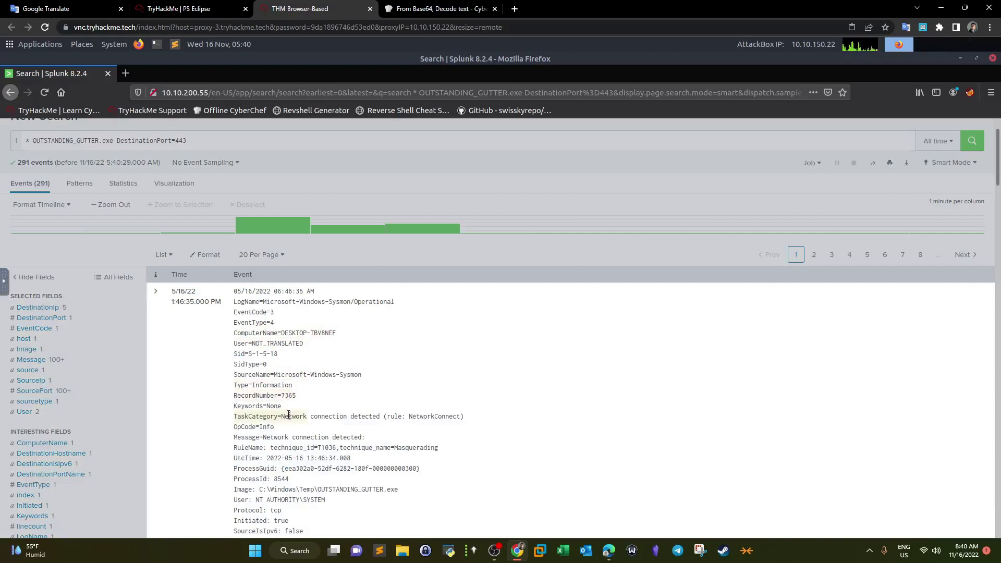
# Examine the full text of the first event, including its process ID, image path and destination details.
pyautogui.scroll(-2, 288, 413)
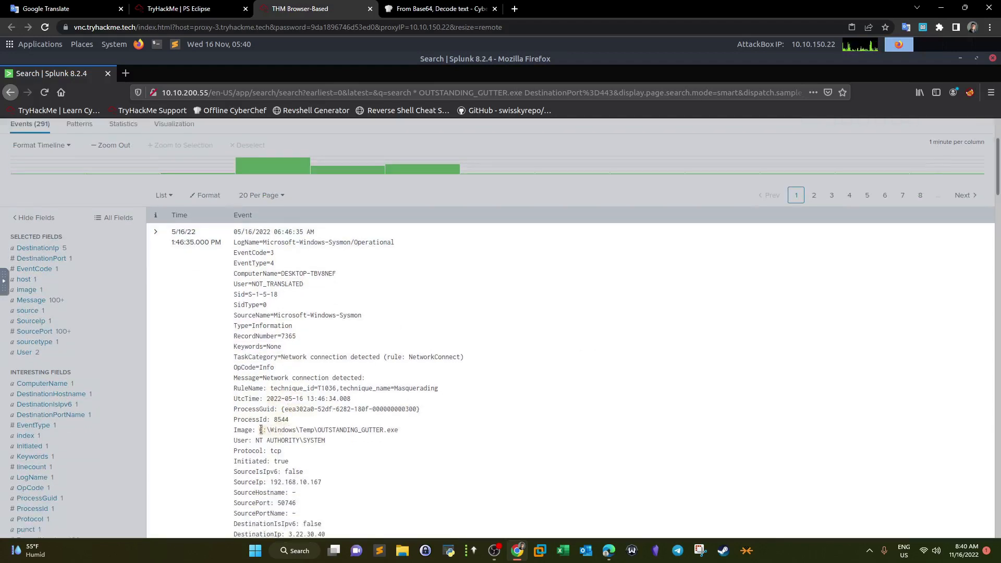
pyautogui.moveTo(411, 430); pyautogui.dragTo(271, 420)
pyautogui.scroll(-1, 276, 412)
pyautogui.scroll(-1, 277, 410)
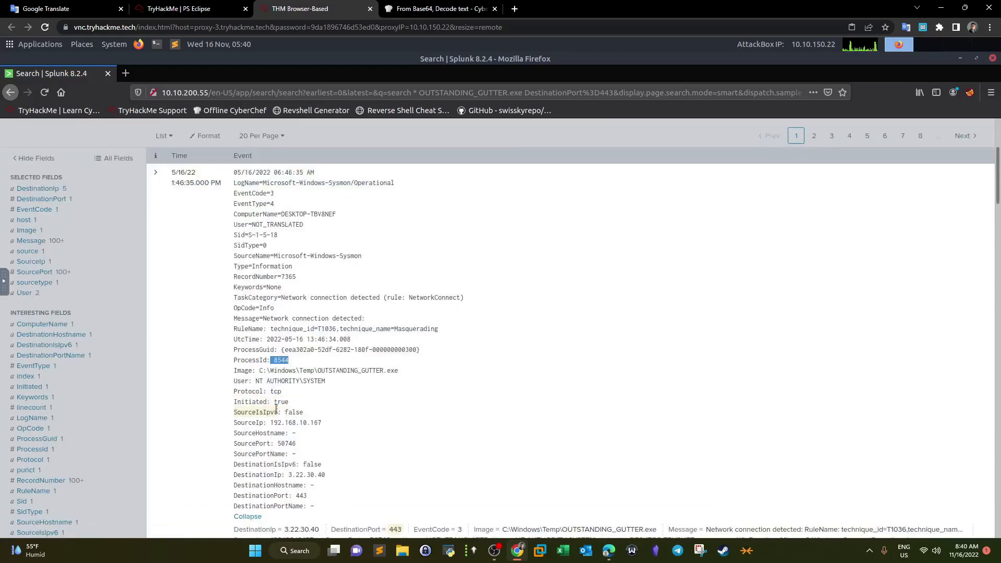
pyautogui.moveTo(329, 467); pyautogui.dragTo(285, 471)
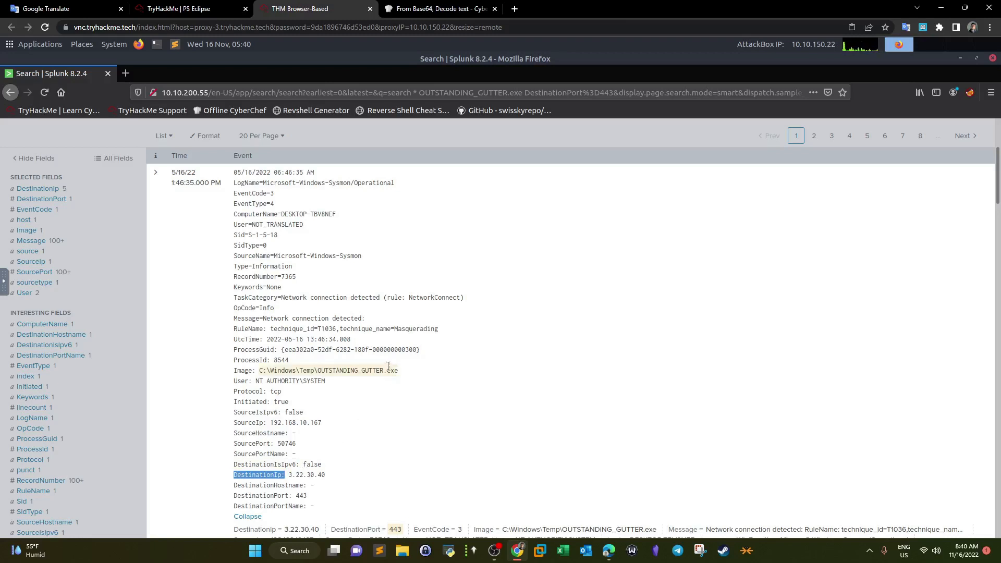
pyautogui.scroll(-2, 389, 376)
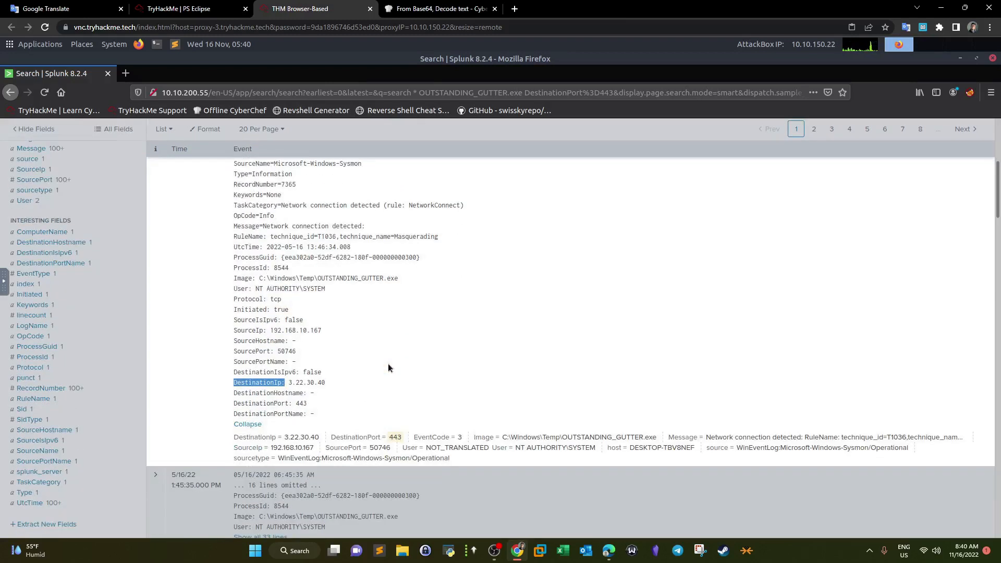
pyautogui.click(193, 322)
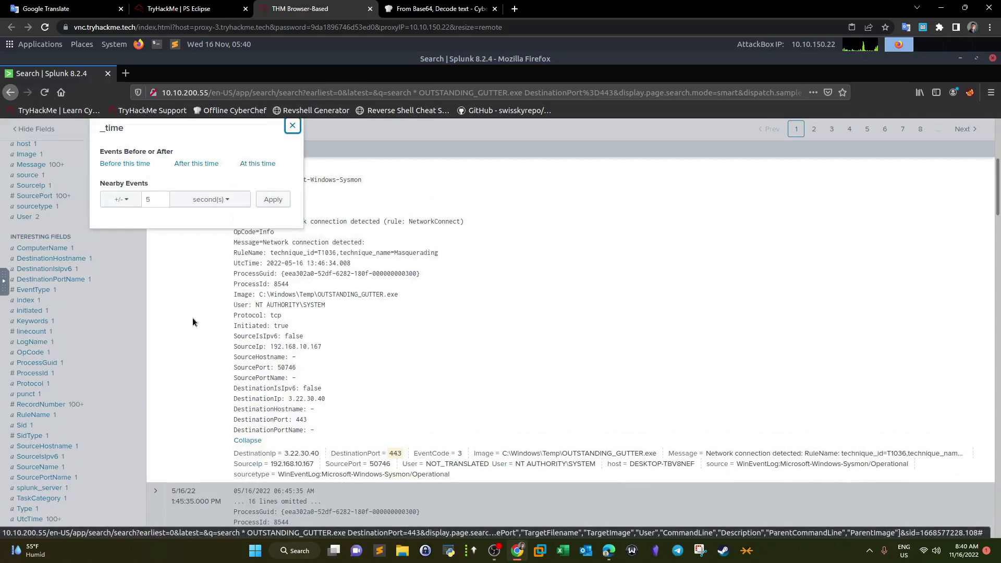
pyautogui.click(182, 280)
pyautogui.scroll(3, 185, 201)
pyautogui.click(160, 220)
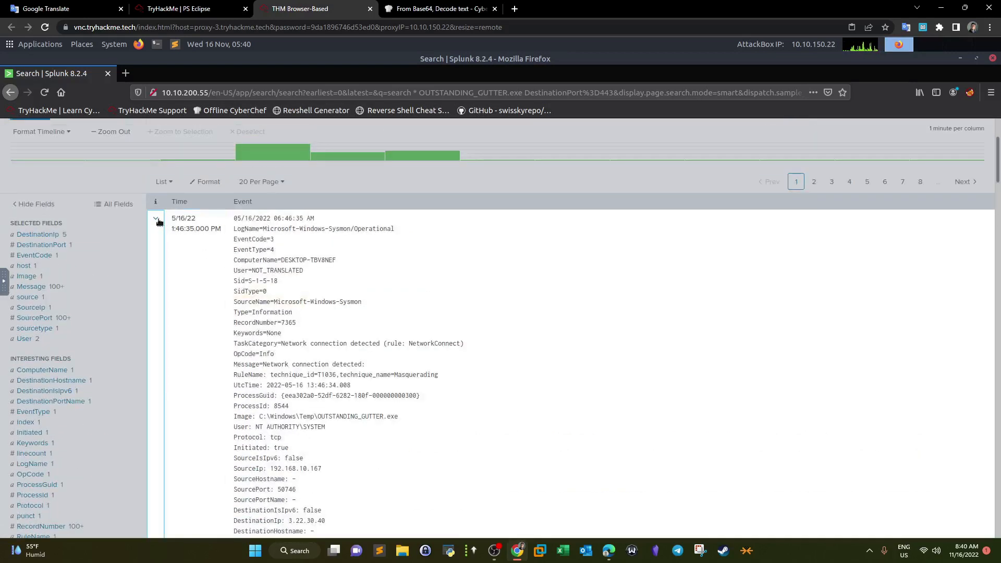
# Look through the following port 443 events and compare their destination addresses.
pyautogui.scroll(-5, 446, 400)
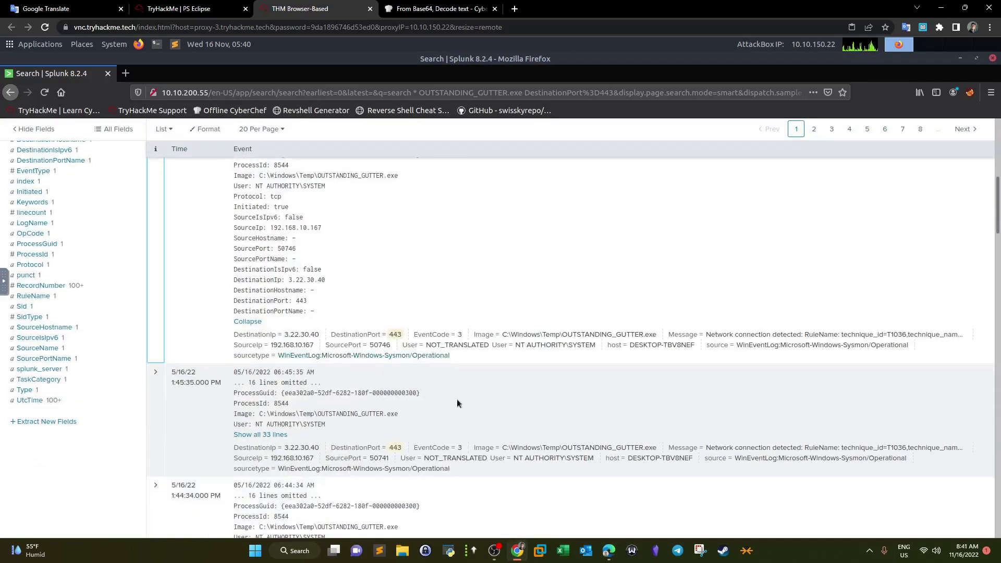
pyautogui.scroll(-2, 541, 419)
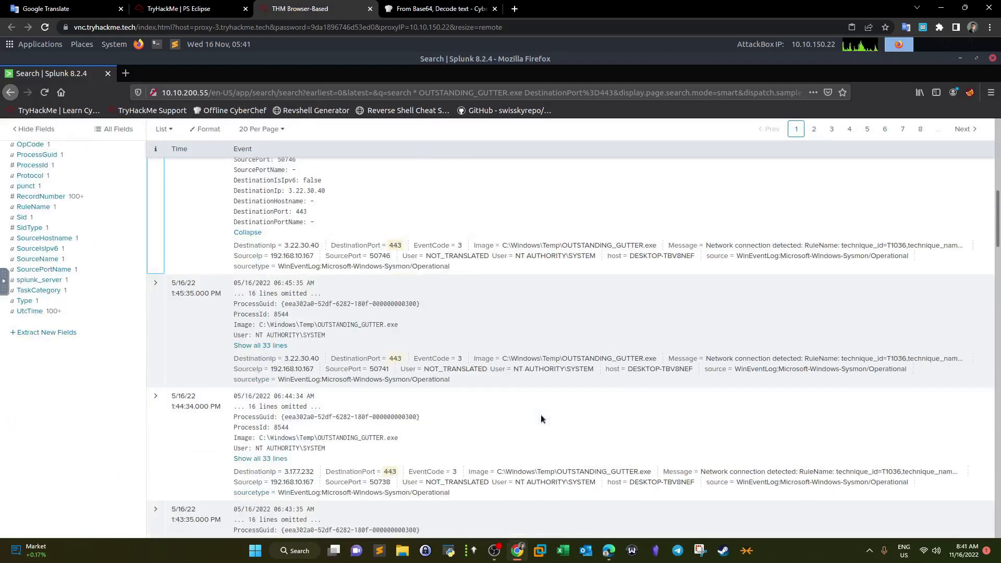
pyautogui.scroll(-4, 541, 415)
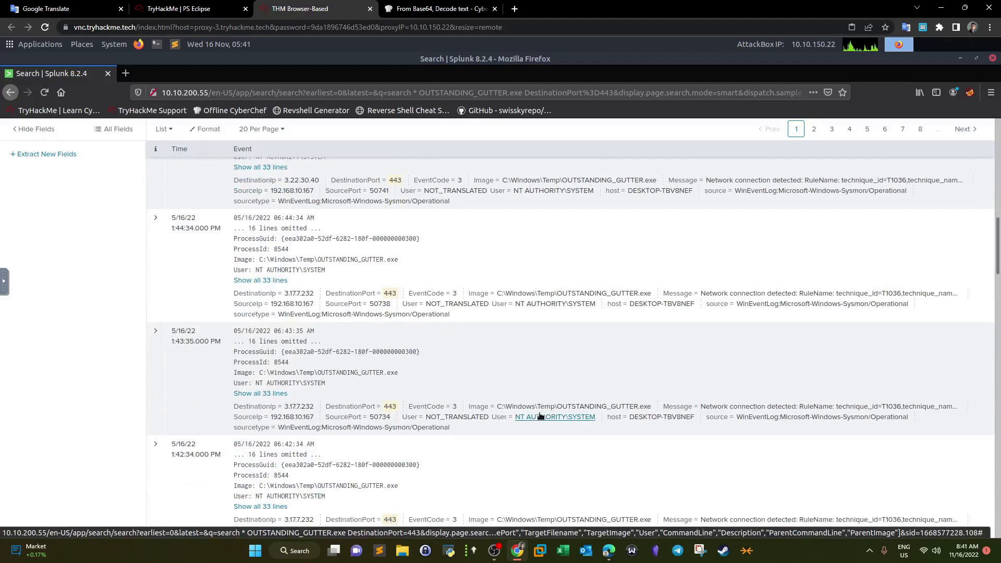
pyautogui.scroll(-3, 541, 415)
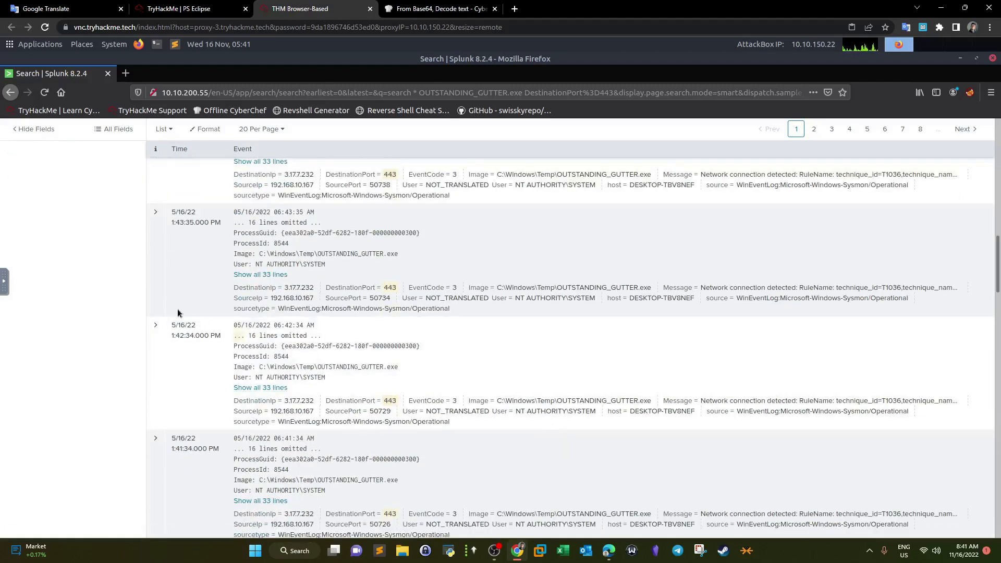
pyautogui.scroll(14, 177, 313)
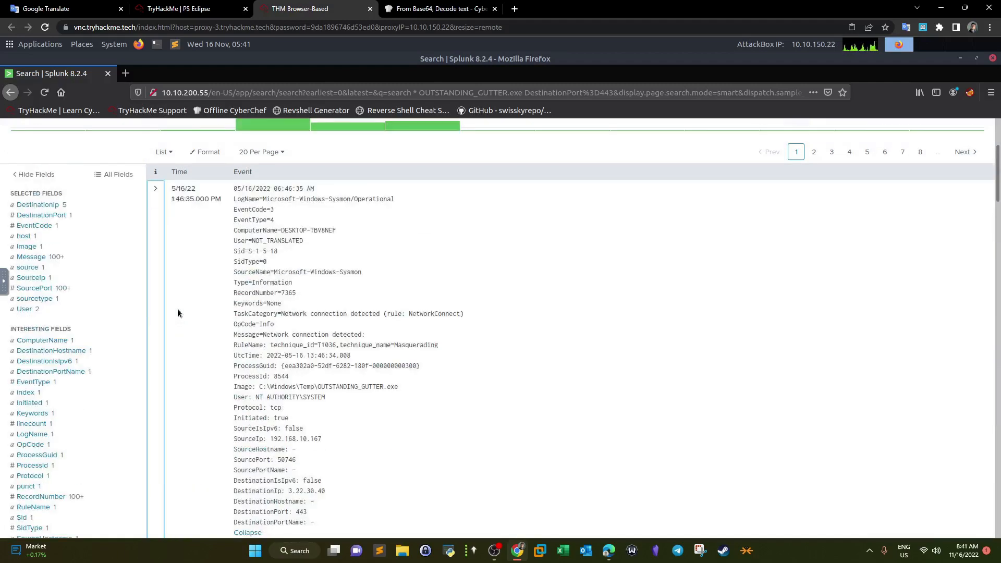
# Go through the selected and interesting fields of the port 443 events for one that could name the remote server.
pyautogui.scroll(-1, 89, 288)
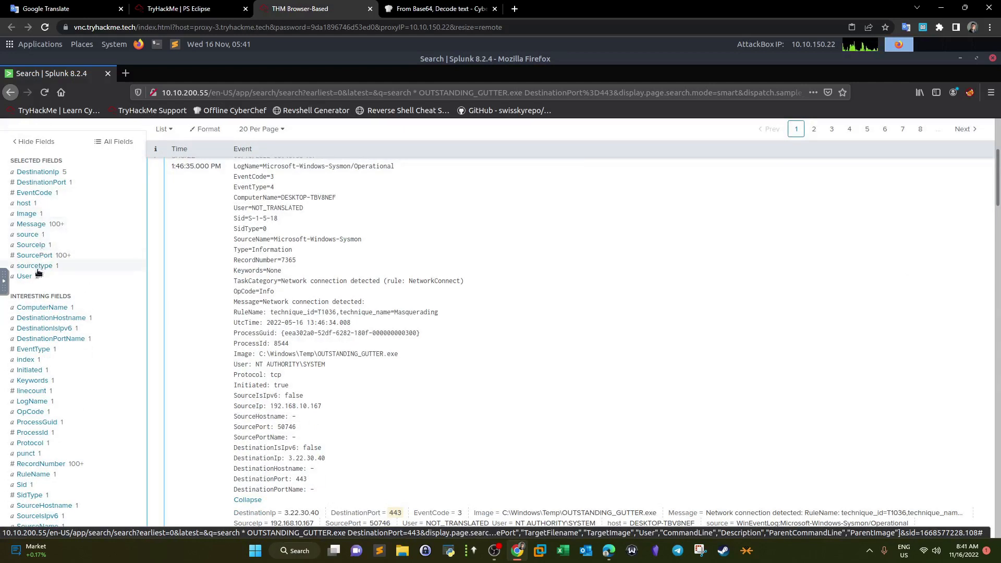
pyautogui.scroll(-1, 59, 290)
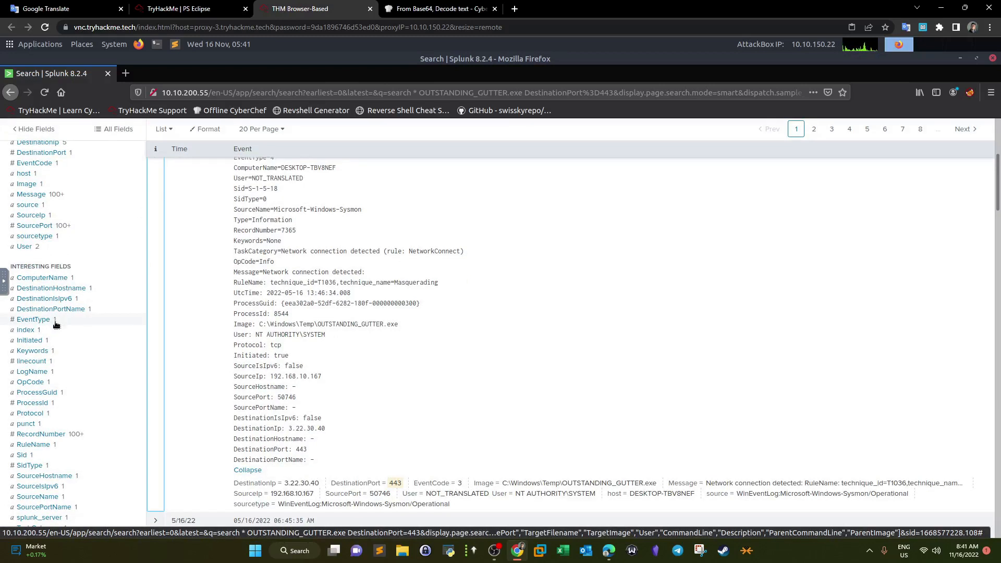
pyautogui.scroll(-2, 62, 336)
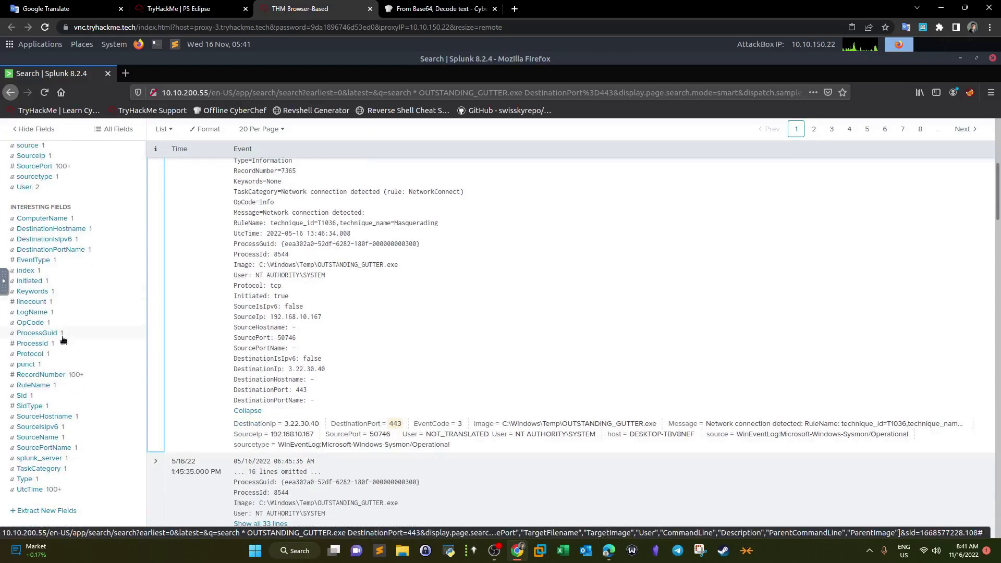
pyautogui.scroll(3, 63, 340)
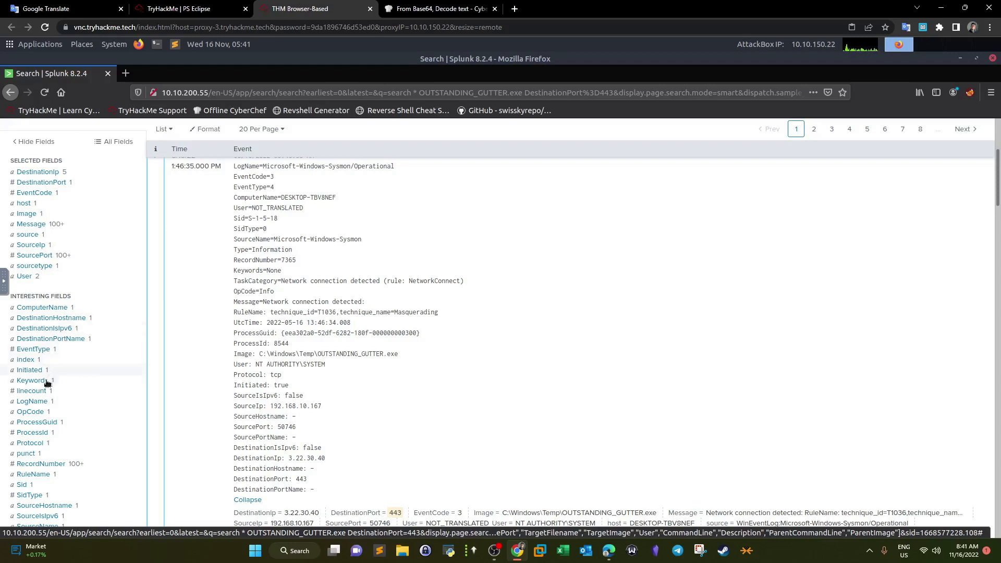
pyautogui.scroll(-3, 47, 383)
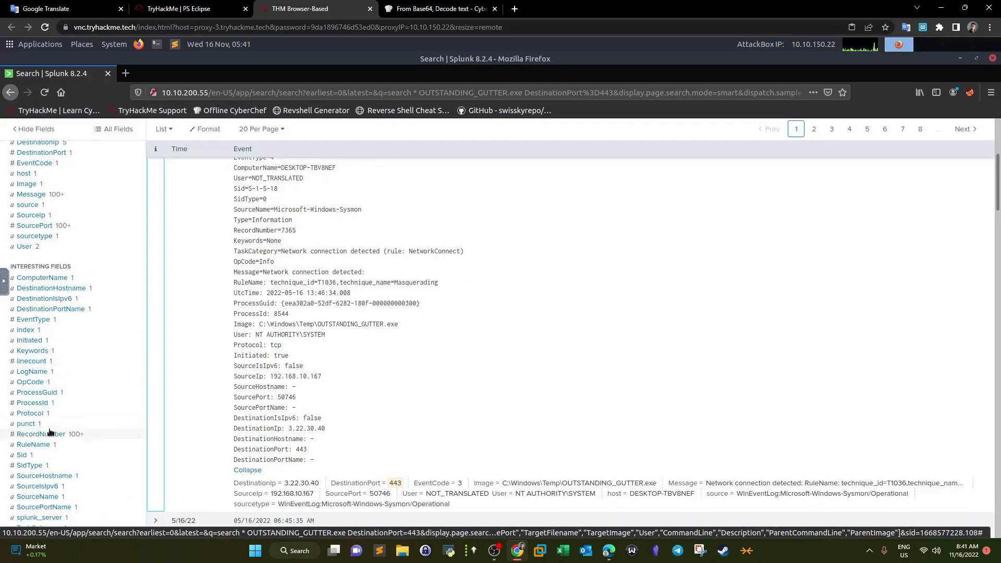
pyautogui.scroll(-2, 47, 416)
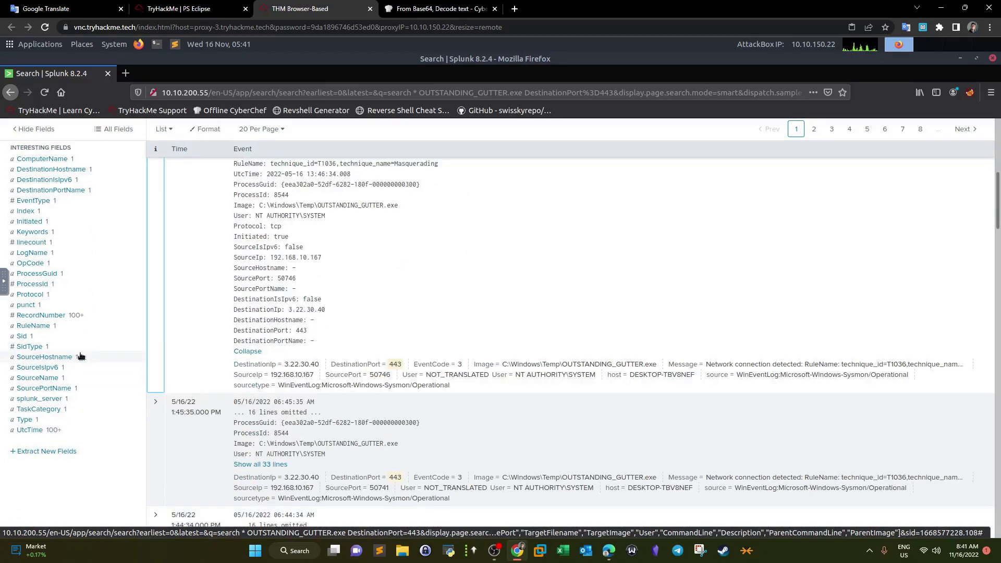
pyautogui.scroll(6, 79, 356)
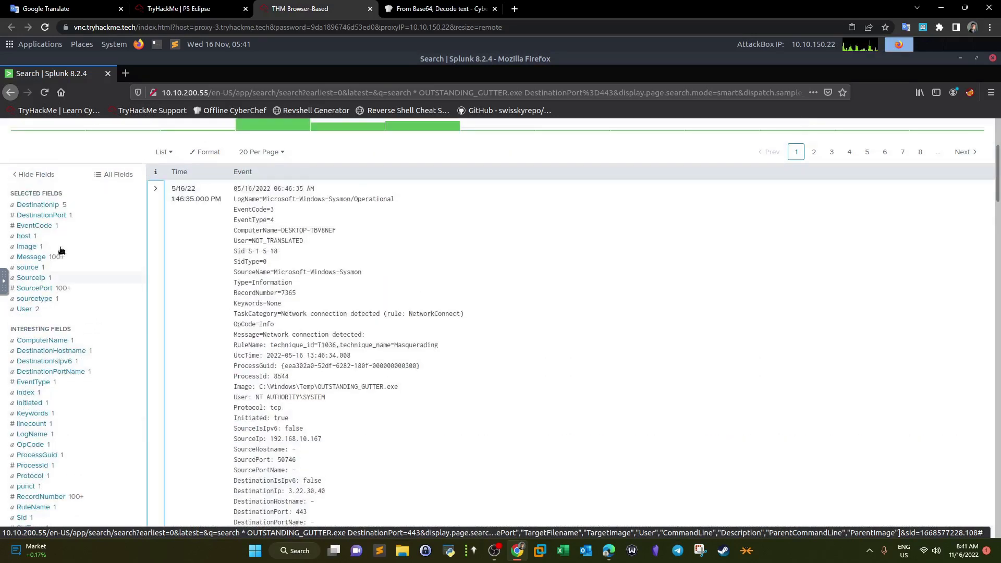
# Check the Message and User fields of the port 443 events.
pyautogui.click(32, 257)
pyautogui.click(41, 261)
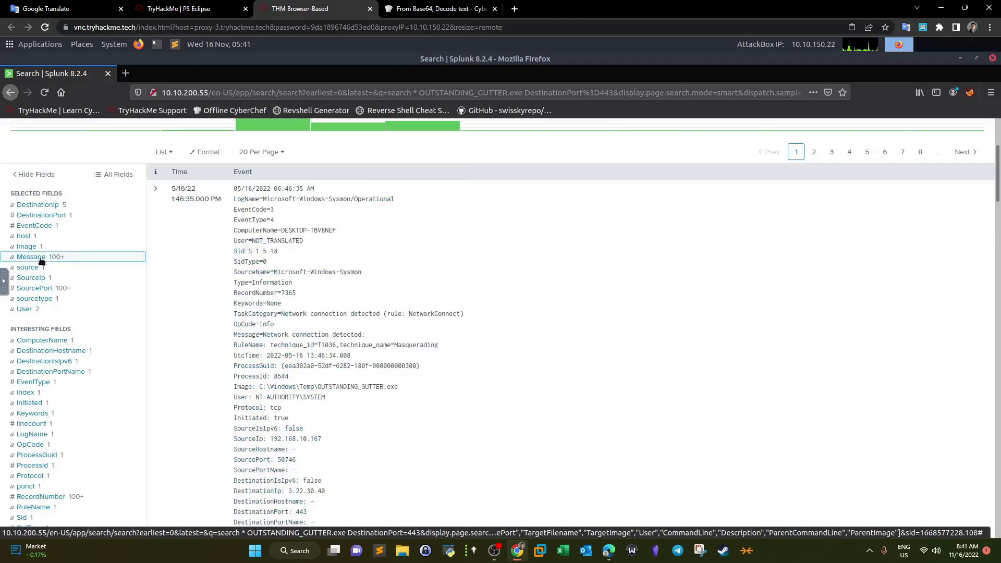
pyautogui.click(25, 310)
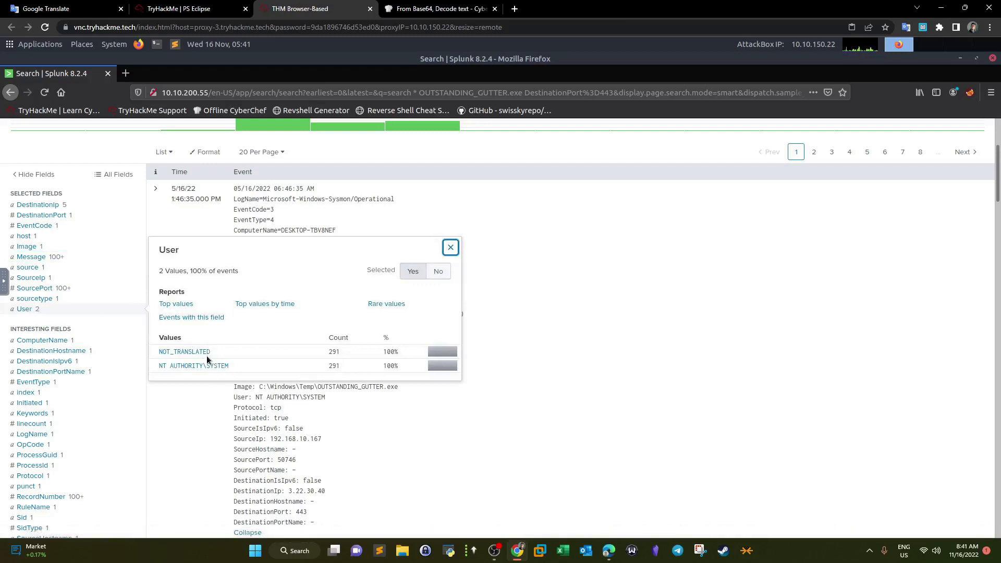
# Review the values of the EventCode and DestinationIp fields for the OUTSTANDING_GUTTER.exe events on port 443.
pyautogui.click(451, 247)
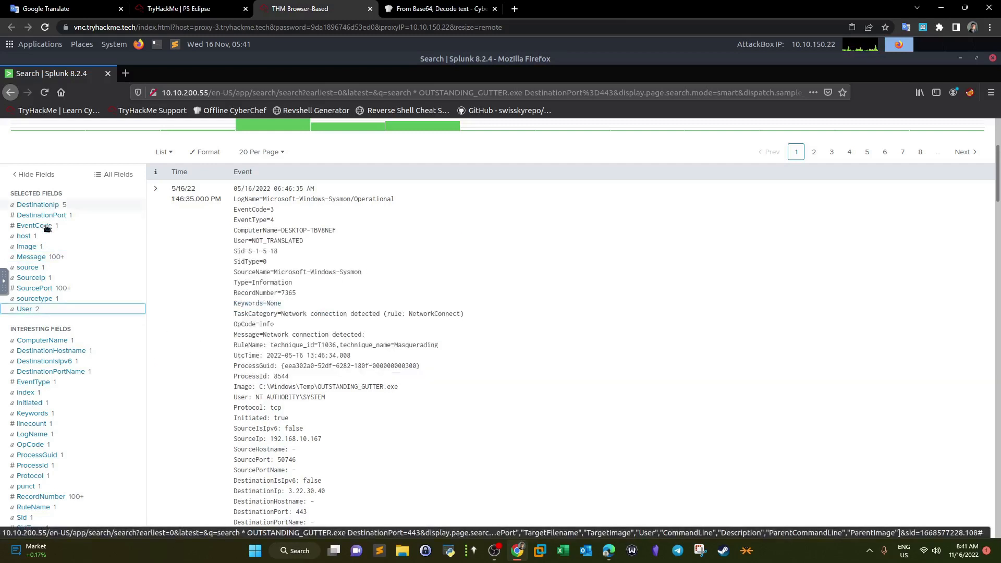
pyautogui.click(45, 230)
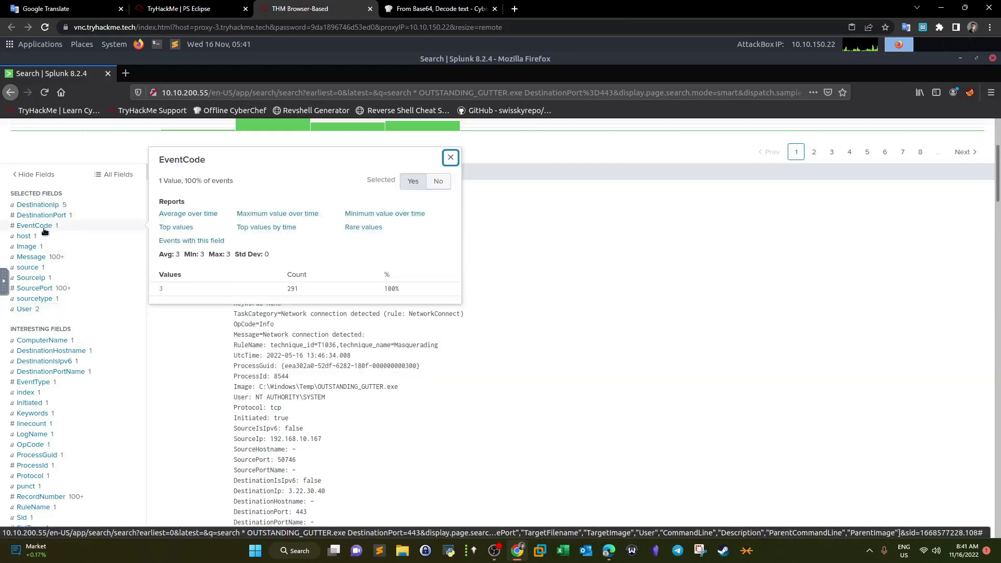
pyautogui.click(450, 157)
pyautogui.click(48, 206)
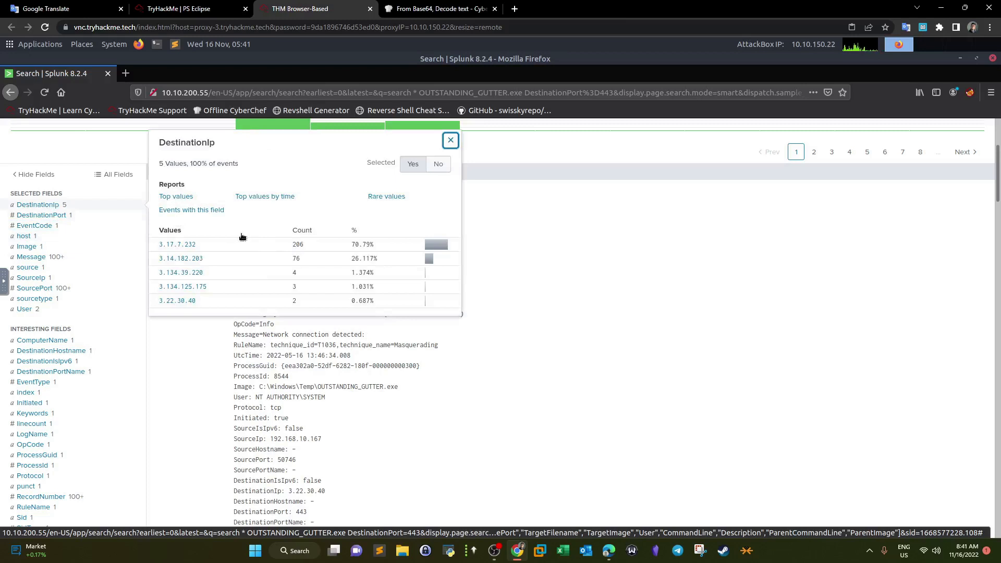
pyautogui.click(450, 140)
pyautogui.scroll(3, 144, 204)
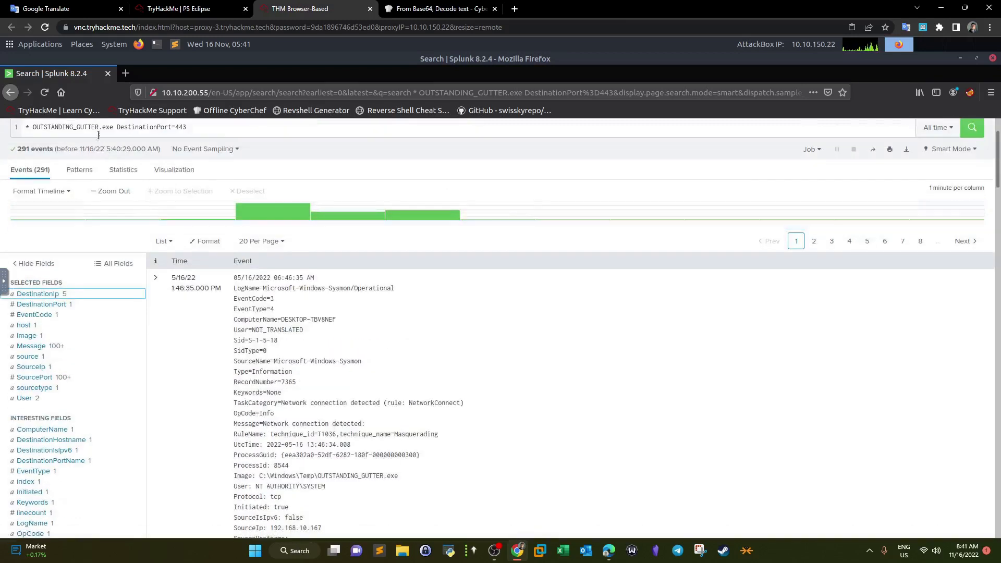
# Filter the events by DestinationIp 3.17.7.232.
pyautogui.click(42, 294)
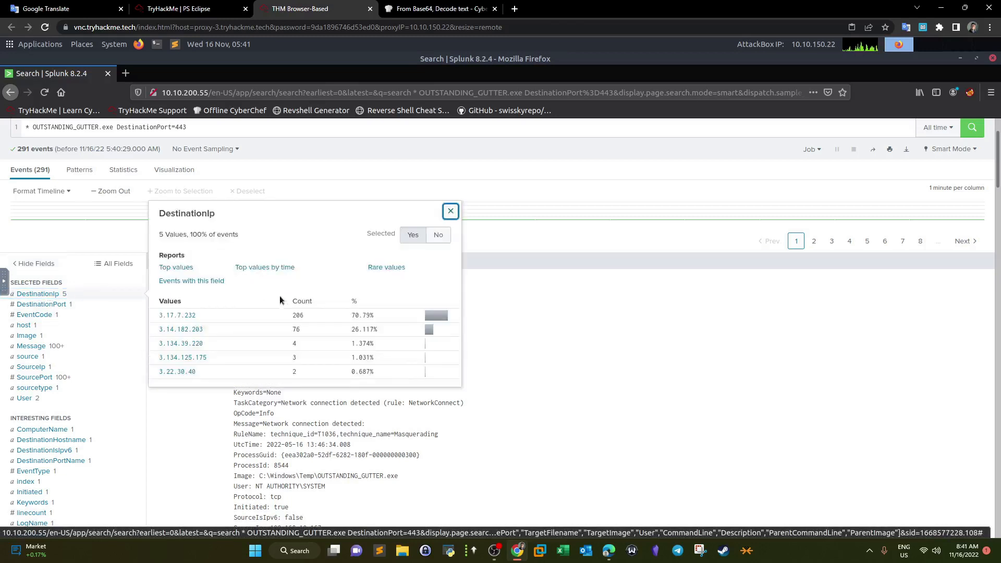
pyautogui.click(187, 313)
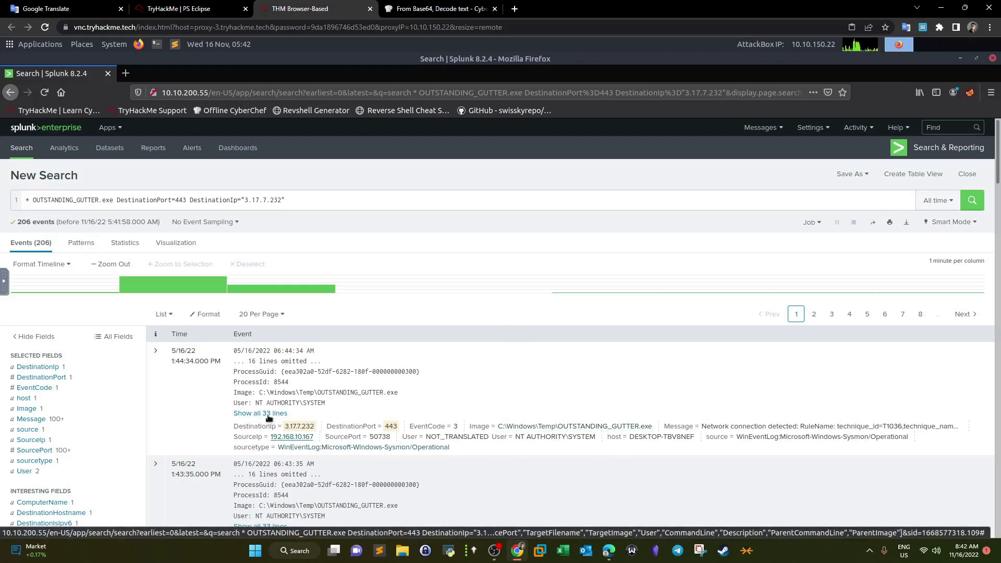
pyautogui.scroll(-5, 95, 400)
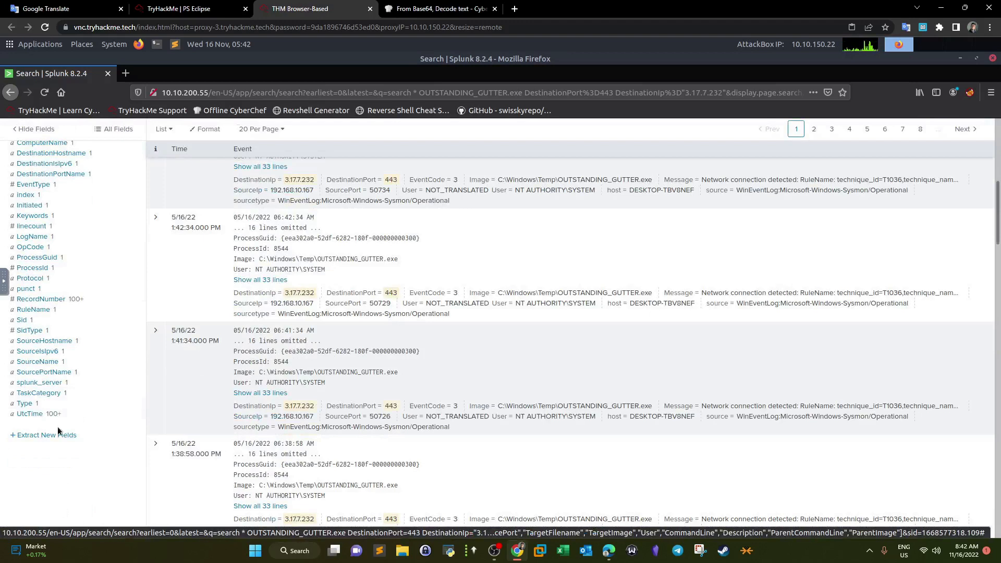
pyautogui.click(63, 435)
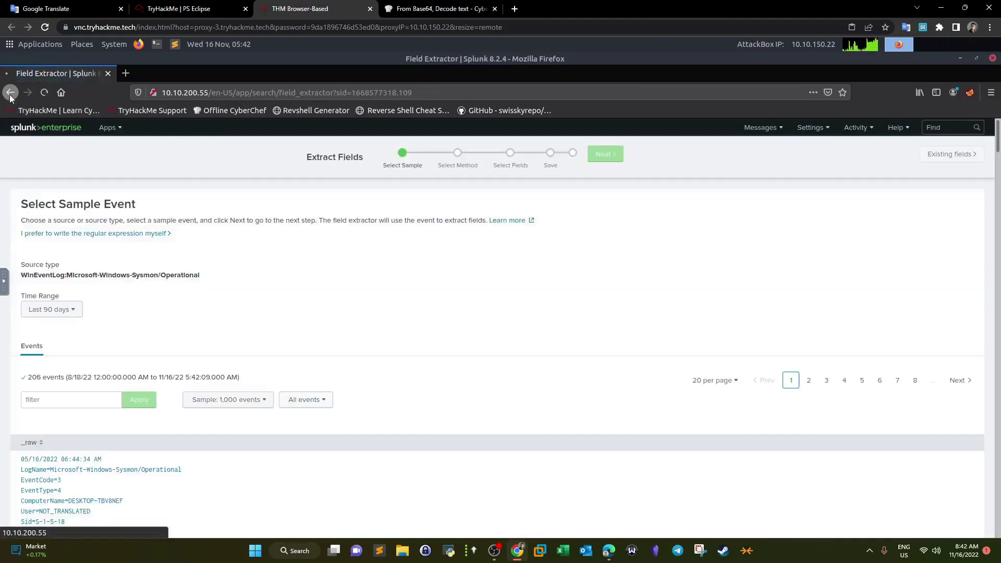
pyautogui.click(10, 93)
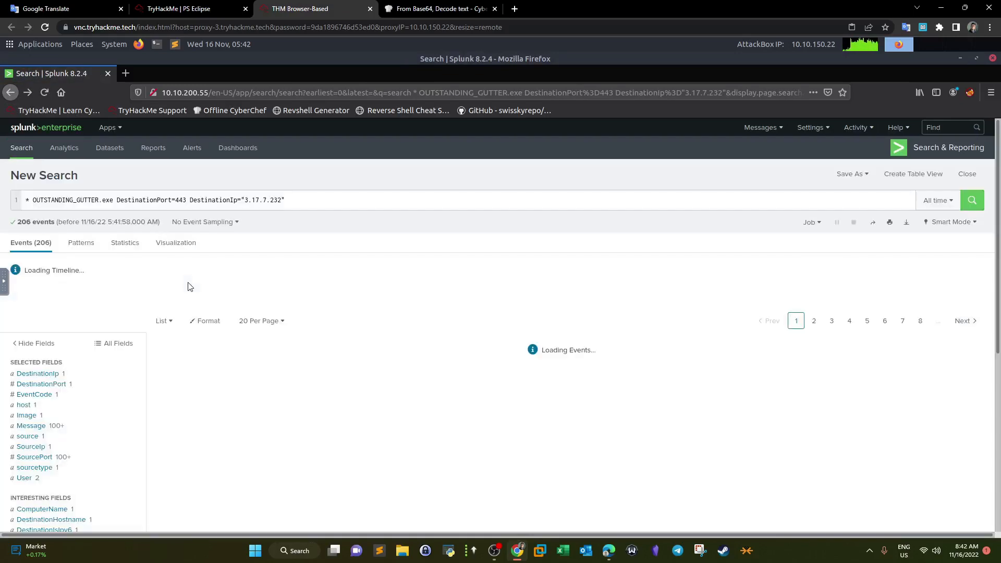
pyautogui.scroll(-3, 54, 345)
pyautogui.scroll(-3, 54, 344)
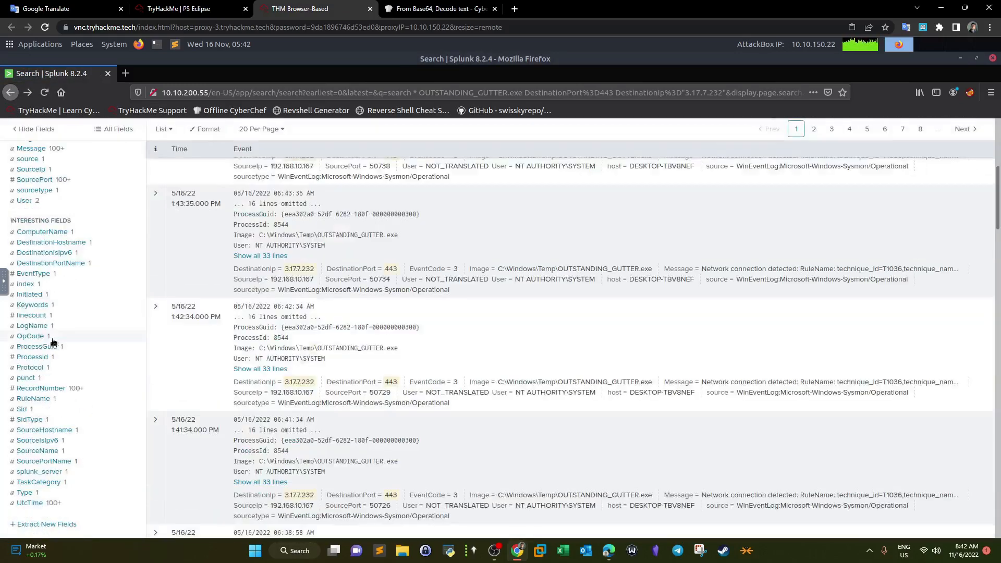
pyautogui.scroll(5, 66, 320)
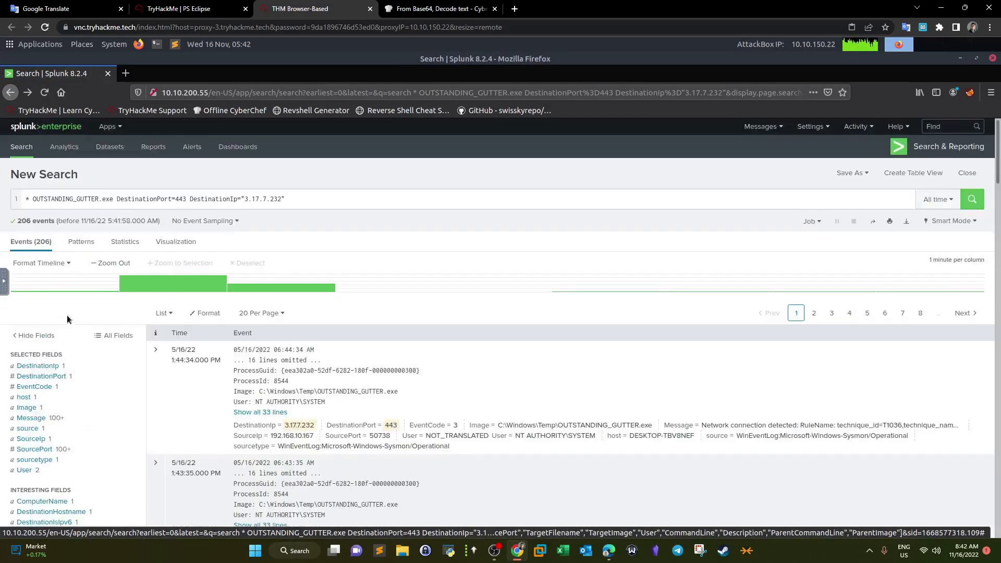
# Remove the DestinationPort and DestinationIp conditions from the query and rerun the search for * OUTSTANDING_GUTTER.exe.
pyautogui.moveTo(117, 198); pyautogui.dragTo(330, 191)
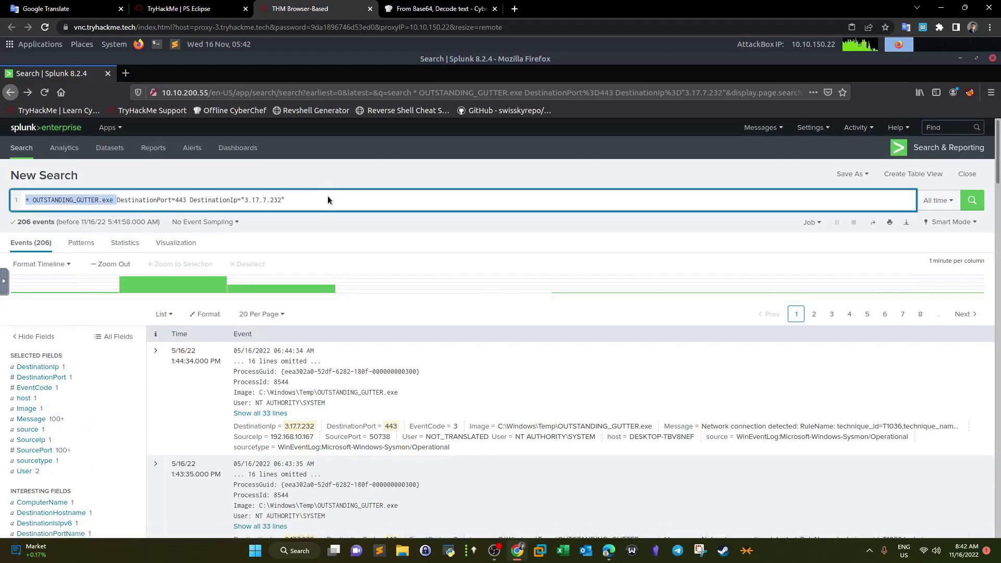
pyautogui.click(327, 200)
pyautogui.moveTo(118, 200); pyautogui.dragTo(315, 202)
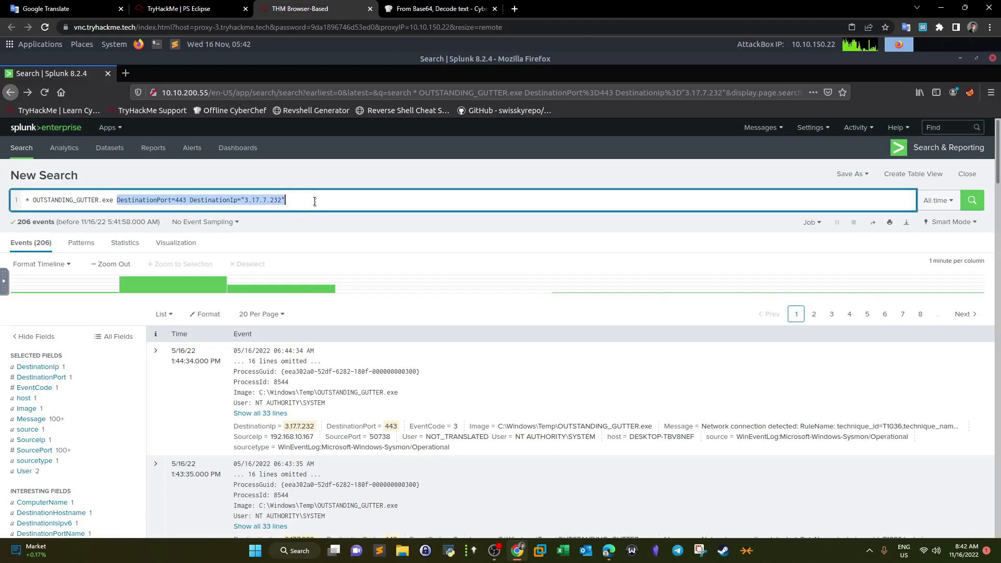
pyautogui.press('BackSpace')
pyautogui.press('Return')
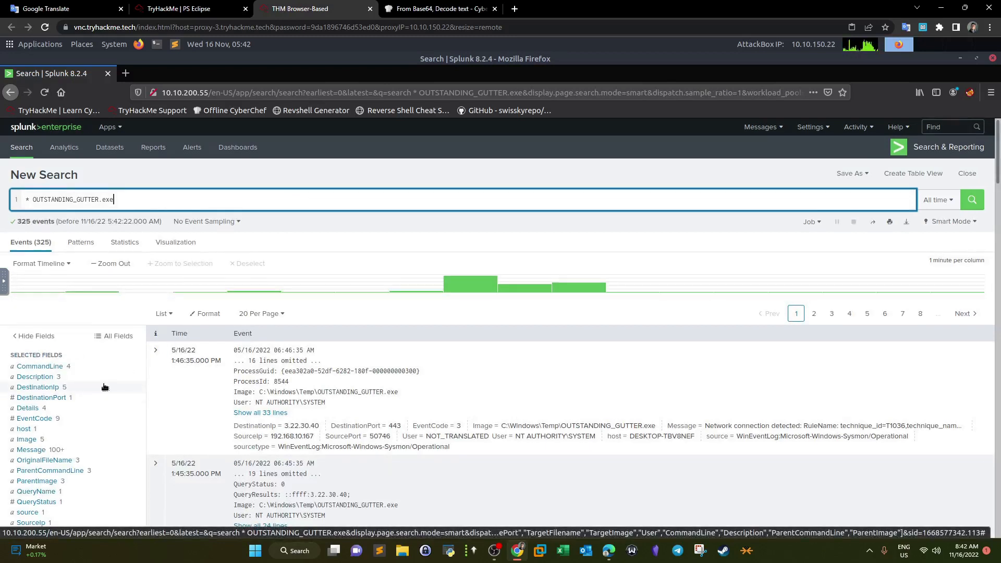
# Check the values of the CommandLine and Details fields in the OUTSTANDING_GUTTER.exe results.
pyautogui.scroll(-1, 105, 387)
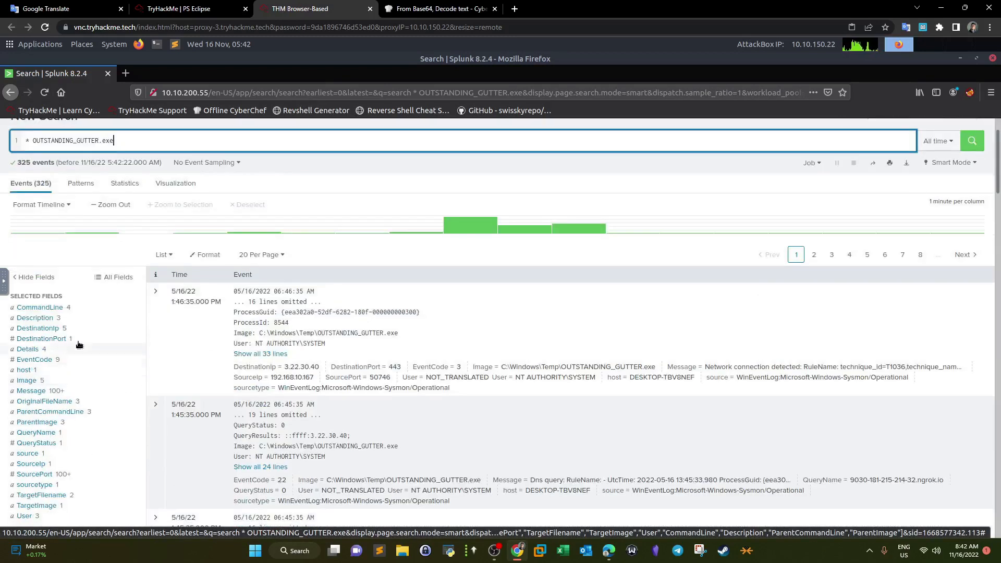
pyautogui.click(46, 308)
pyautogui.click(46, 308)
pyautogui.click(30, 350)
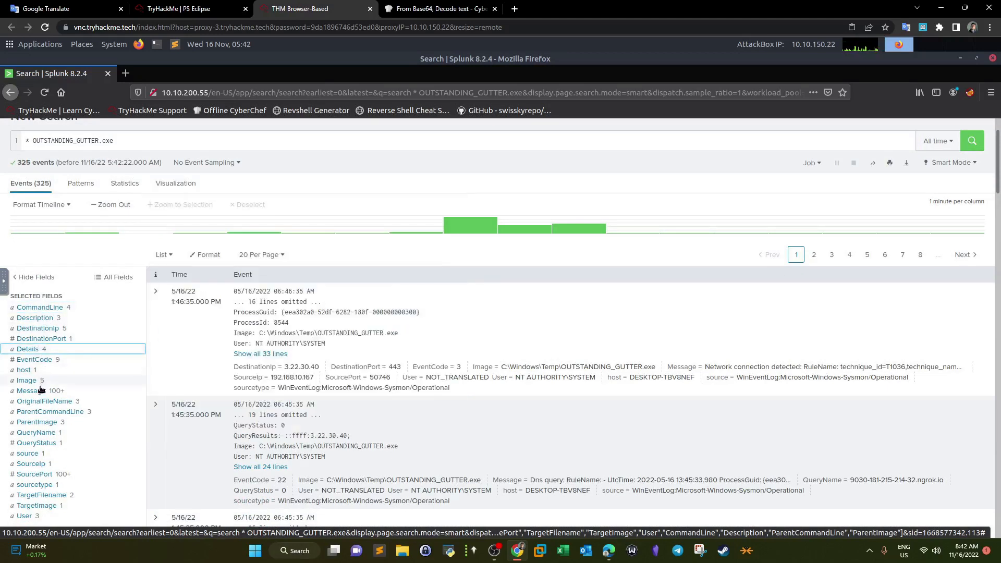
pyautogui.click(45, 434)
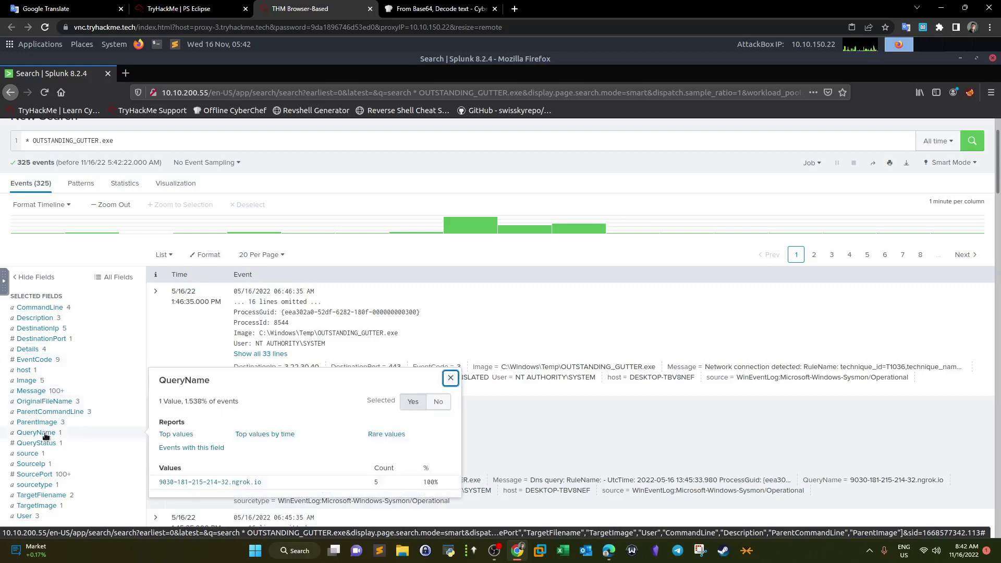
pyautogui.click(45, 443)
pyautogui.click(45, 434)
pyautogui.click(200, 482)
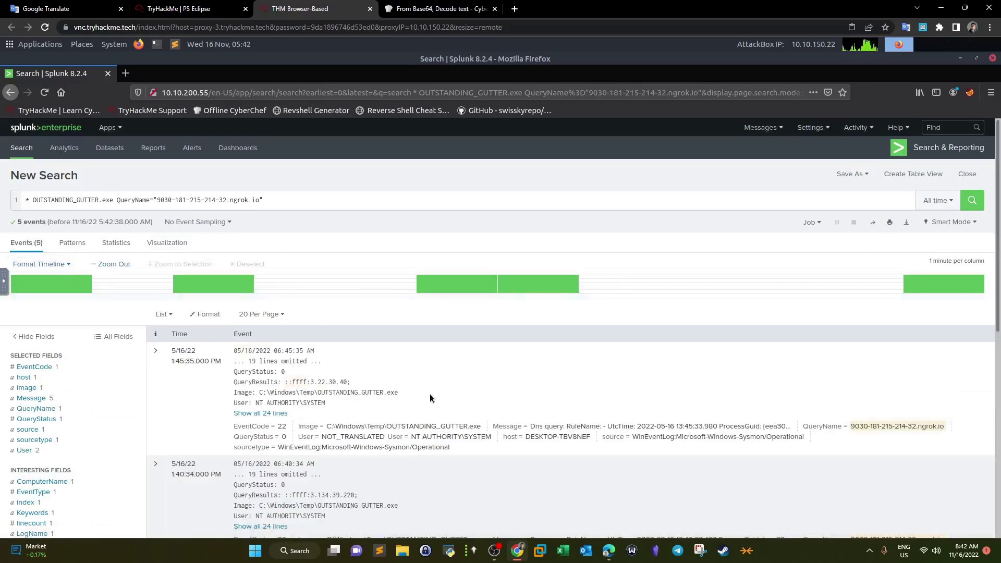
# Expand all lines of the first DNS query event and examine its User and QueryName entries.
pyautogui.click(266, 414)
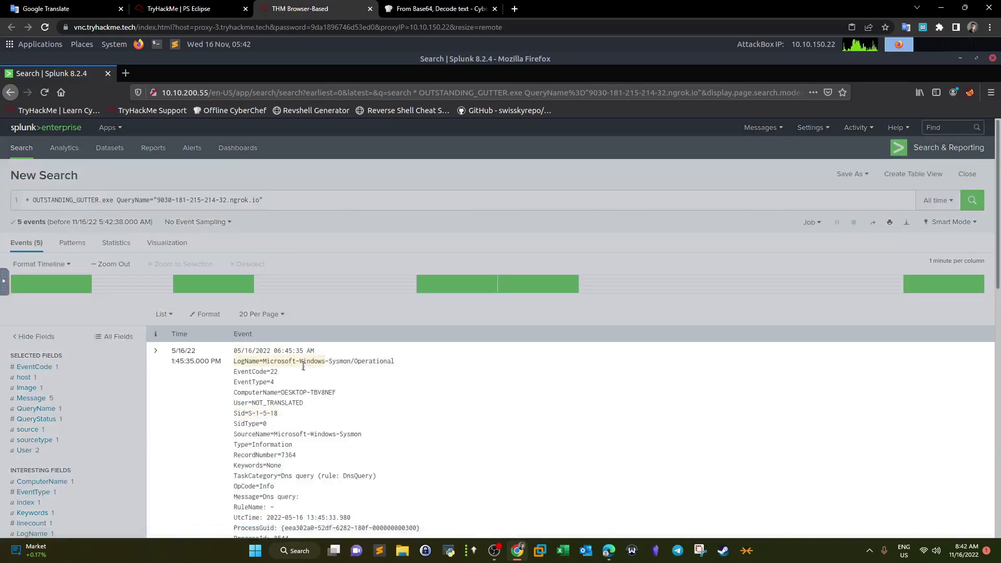
pyautogui.moveTo(255, 403); pyautogui.dragTo(284, 402)
pyautogui.scroll(-3, 294, 405)
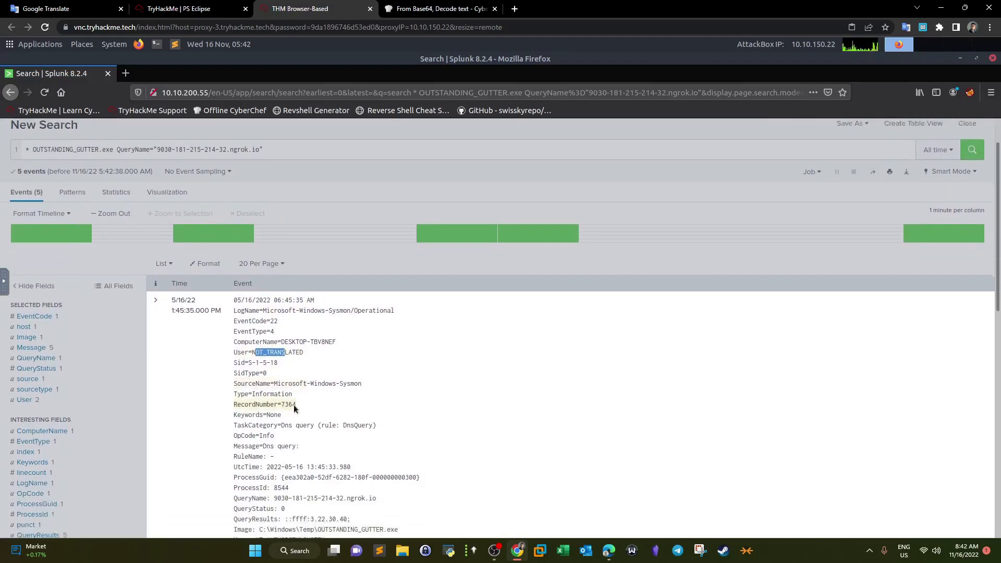
pyautogui.scroll(-1, 320, 401)
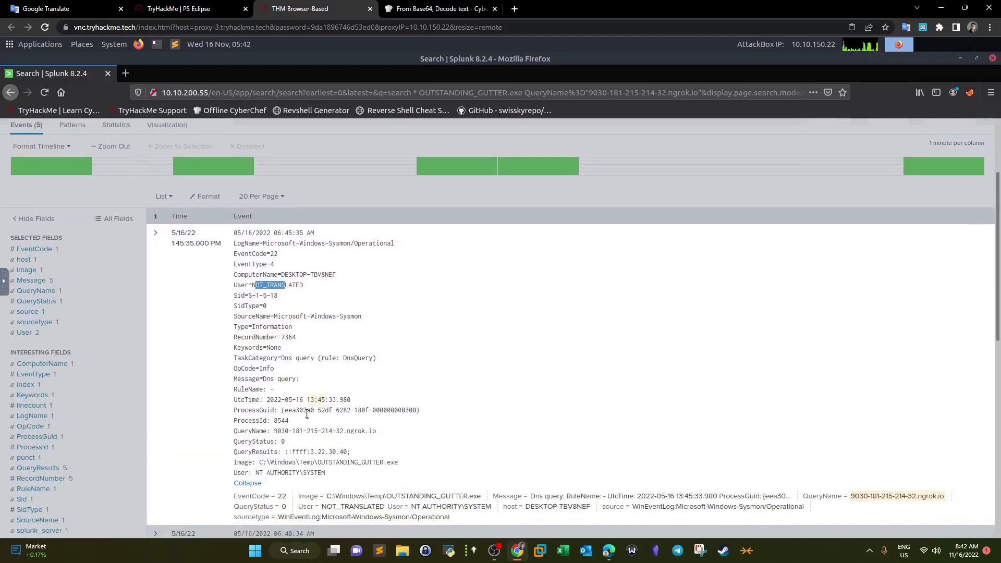
pyautogui.moveTo(275, 430); pyautogui.dragTo(317, 430)
pyautogui.moveTo(383, 430); pyautogui.dragTo(352, 430)
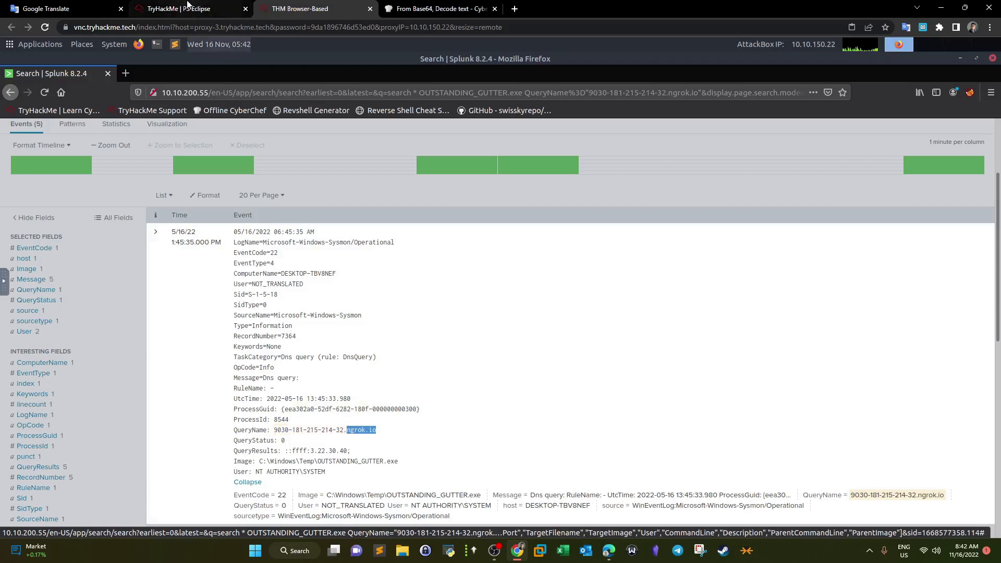
# Compare the TryHackMe answers for the binary's name and download address with the event's QueryName and Image in Splunk.
pyautogui.click(188, 6)
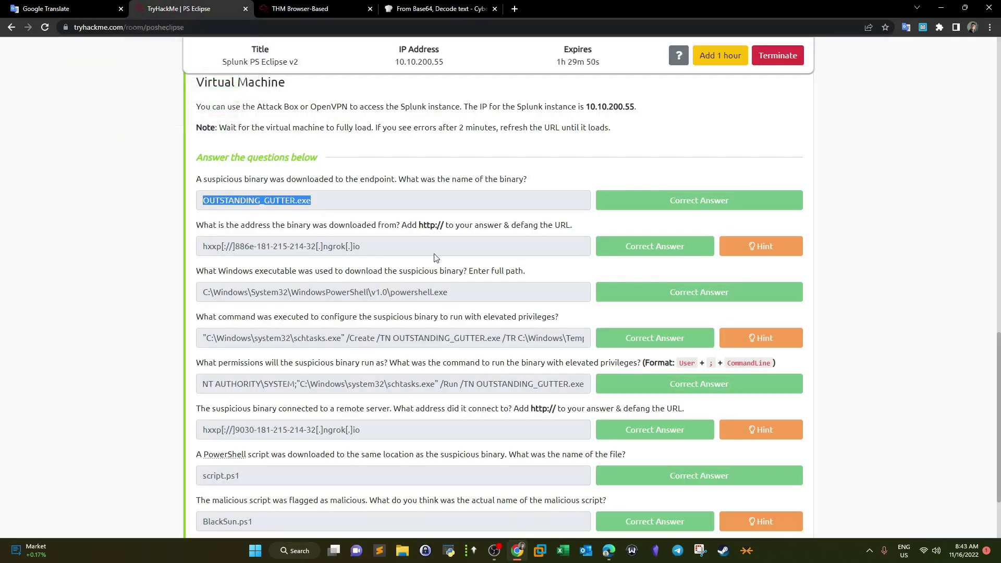
pyautogui.click(261, 202)
pyautogui.click(293, 9)
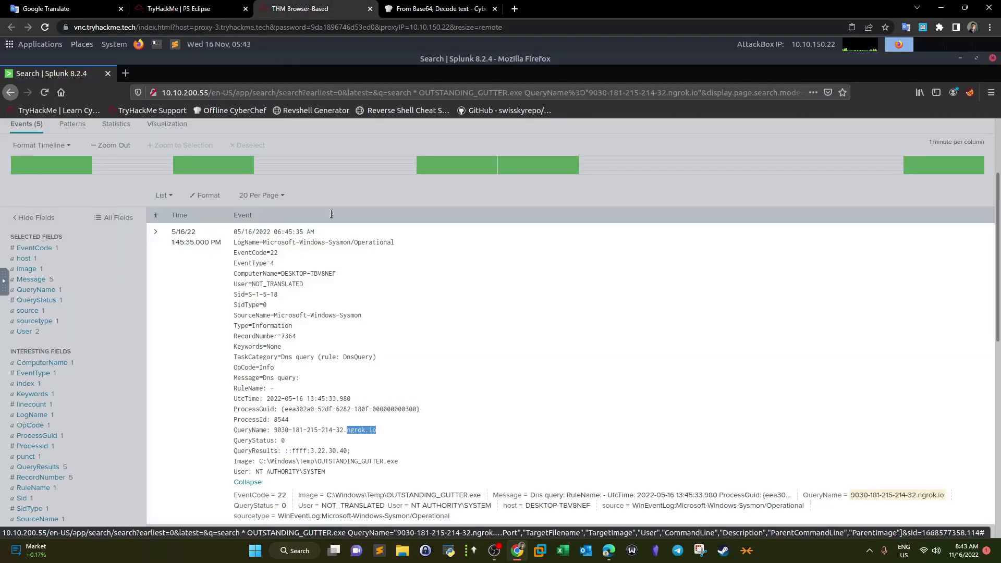
pyautogui.click(204, 8)
pyautogui.doubleClick(333, 247)
pyautogui.click(302, 9)
pyautogui.moveTo(274, 430); pyautogui.dragTo(342, 430)
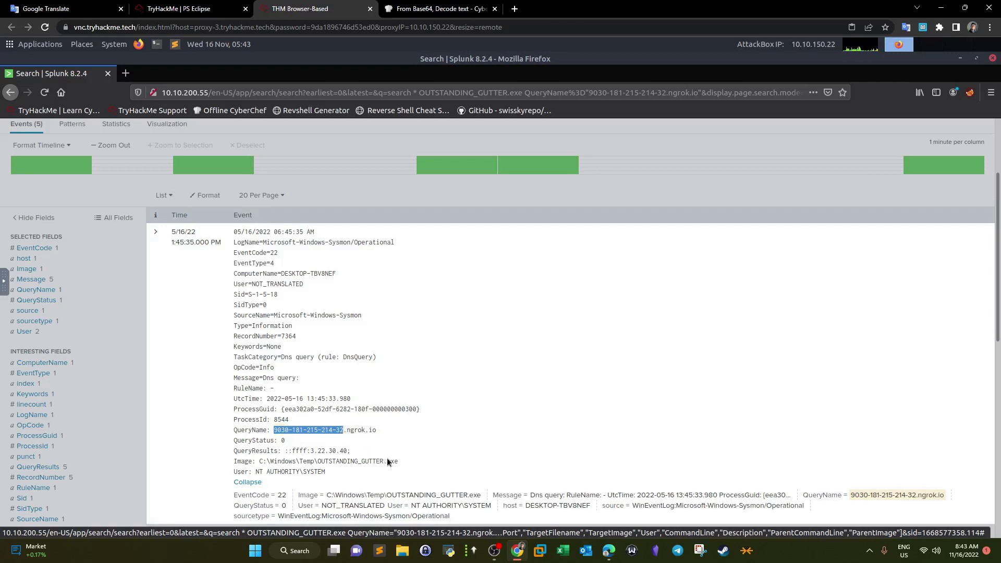
pyautogui.moveTo(400, 463); pyautogui.dragTo(317, 461)
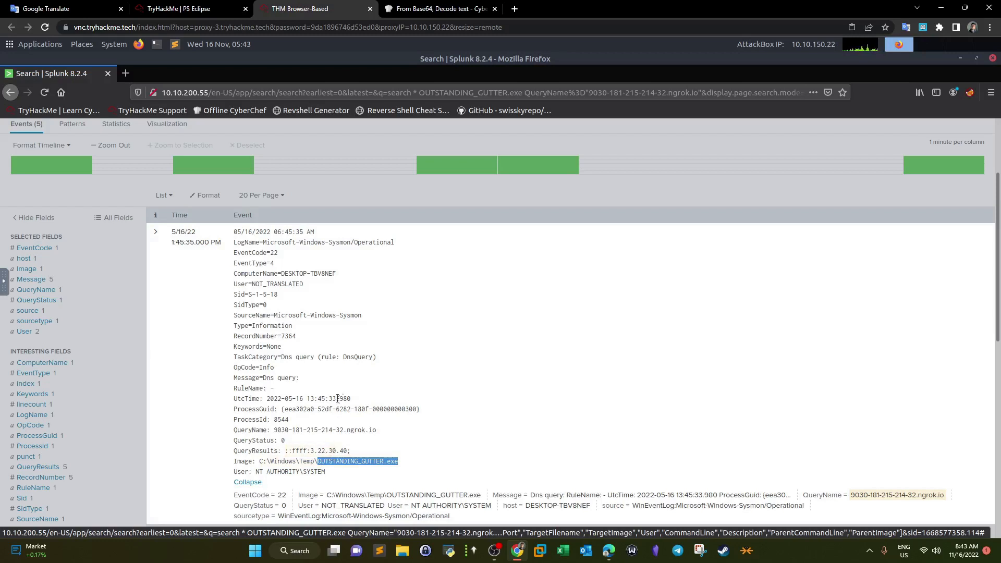
pyautogui.click(214, 8)
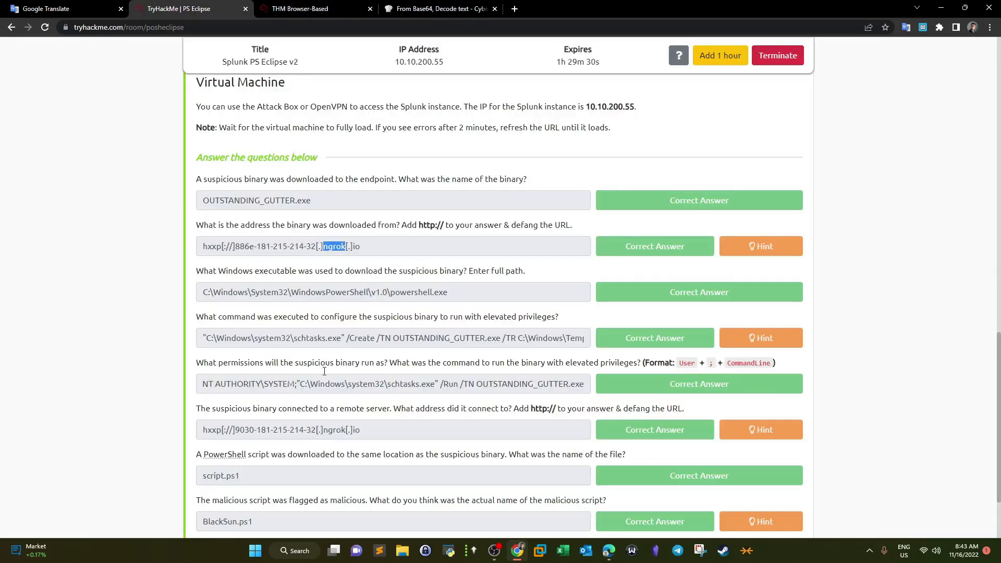
pyautogui.moveTo(206, 410); pyautogui.dragTo(493, 409)
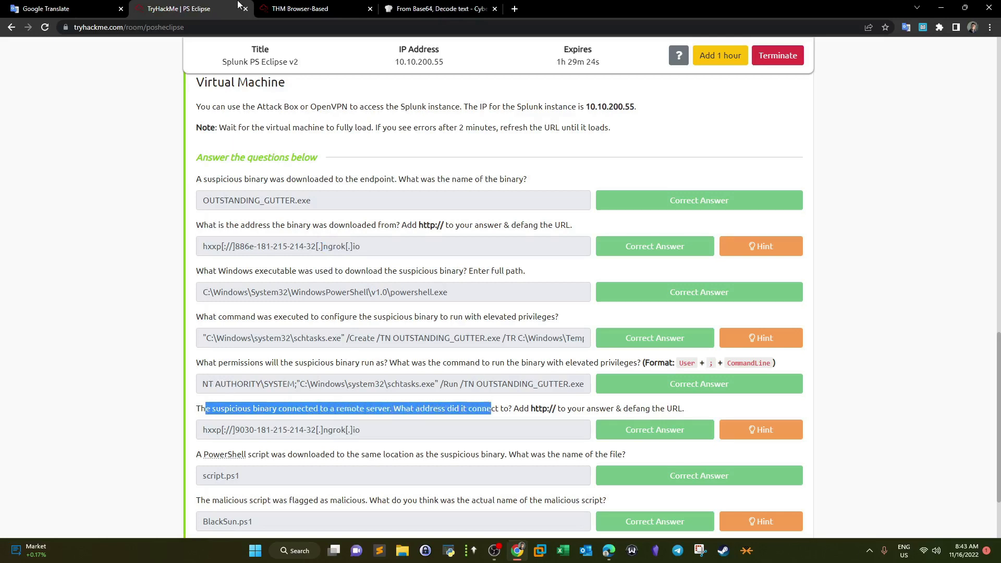
pyautogui.click(300, 9)
pyautogui.moveTo(391, 435); pyautogui.dragTo(273, 429)
pyautogui.hotkey('ctrl', 'c')
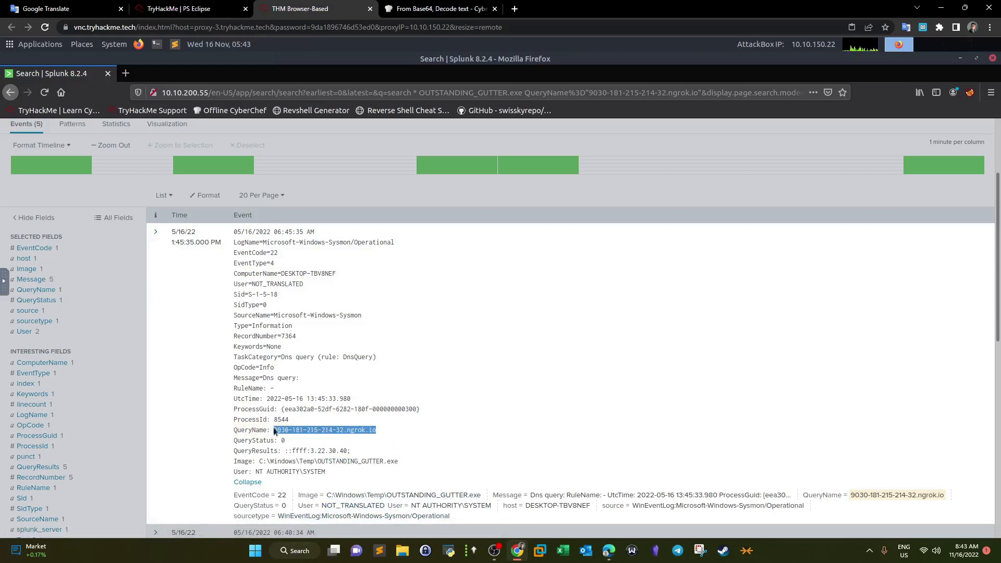
# View the values of the sourcetype field for the DNS query events.
pyautogui.click(141, 276)
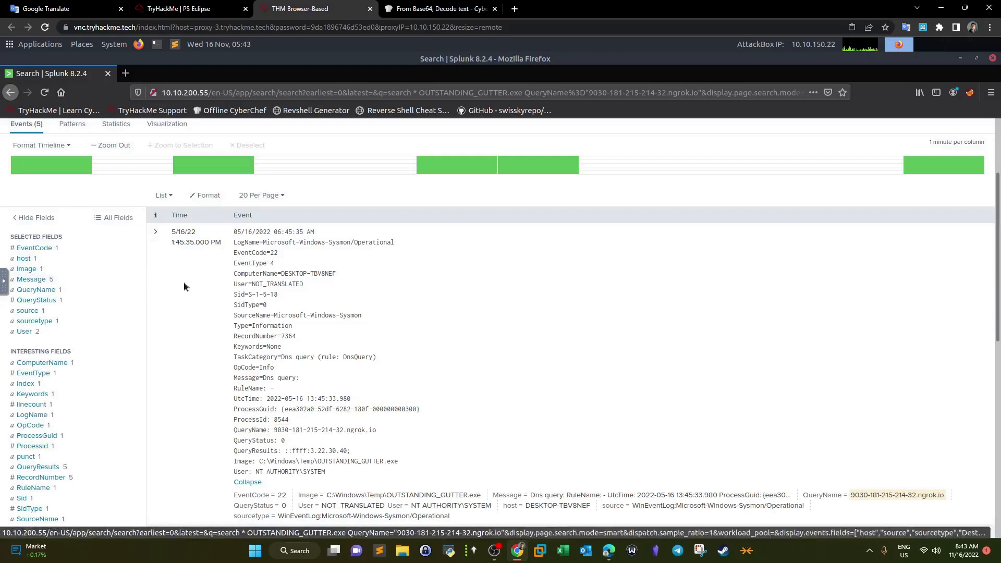
pyautogui.click(33, 321)
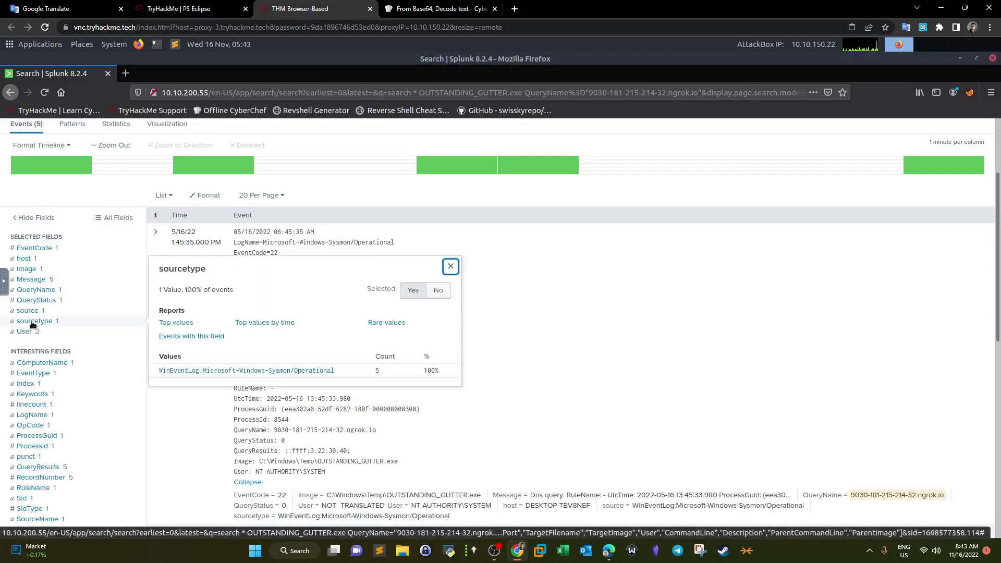
pyautogui.click(450, 266)
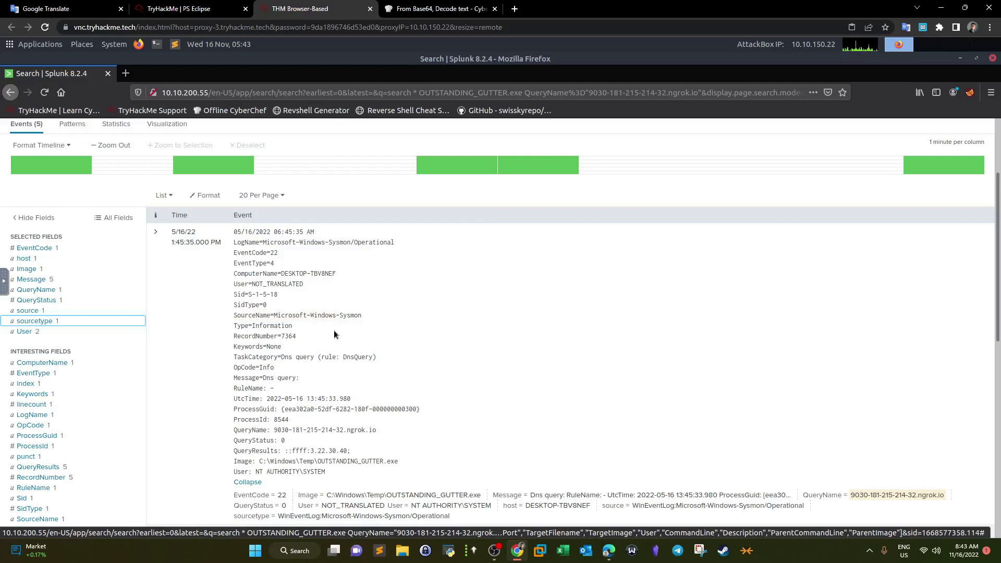
# Look over the decoded script in CyberChef and the remote-server answer in the TryHackMe room.
pyautogui.click(206, 10)
pyautogui.click(441, 9)
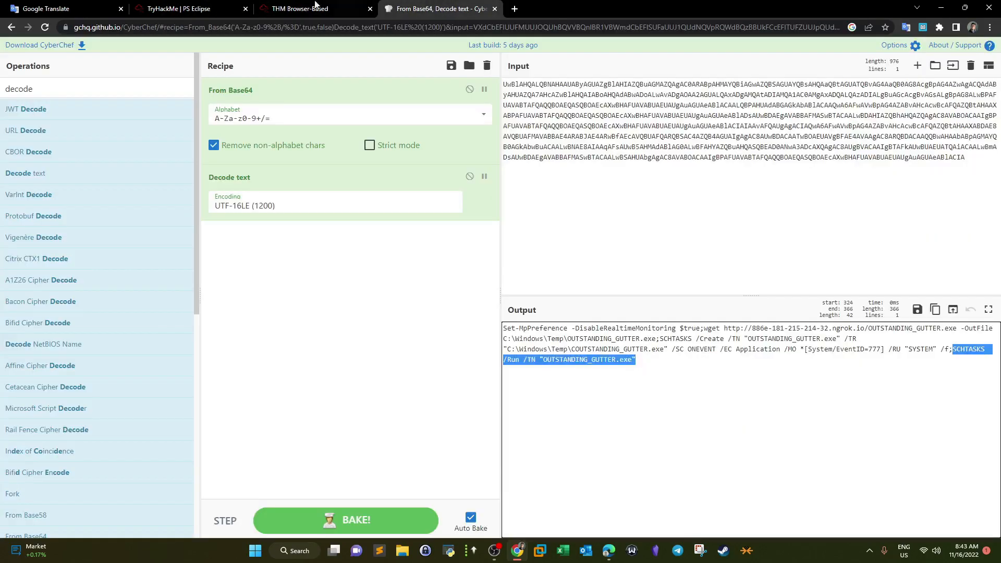
pyautogui.click(151, 7)
pyautogui.click(361, 420)
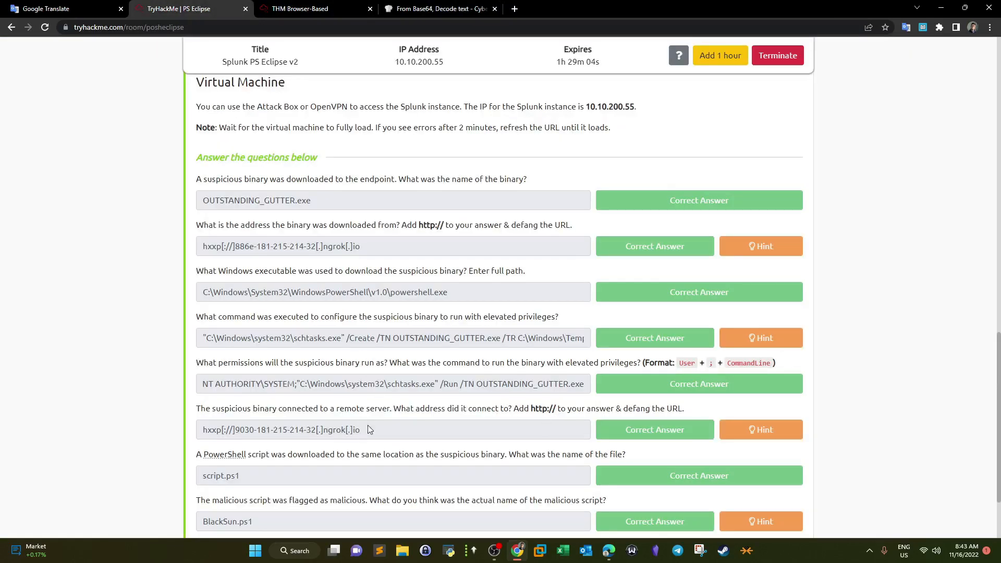
# Copy the domain from the Splunk event's QueryName and replace the CyberChef recipe with the Defang URL operation.
pyautogui.click(312, 9)
pyautogui.moveTo(376, 430); pyautogui.dragTo(275, 429)
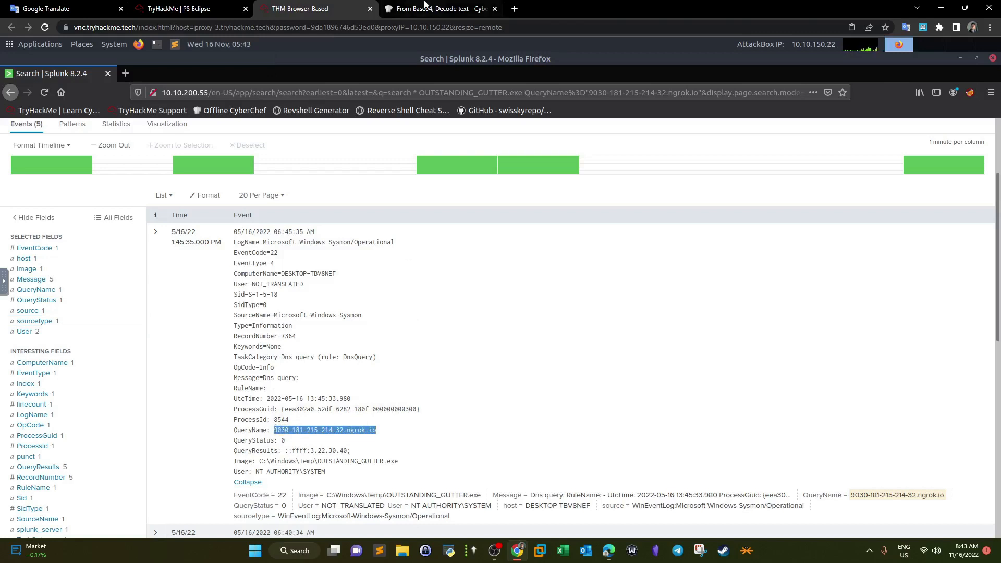
pyautogui.click(433, 9)
pyautogui.moveTo(33, 90); pyautogui.dragTo(4, 96)
pyautogui.write('defan')
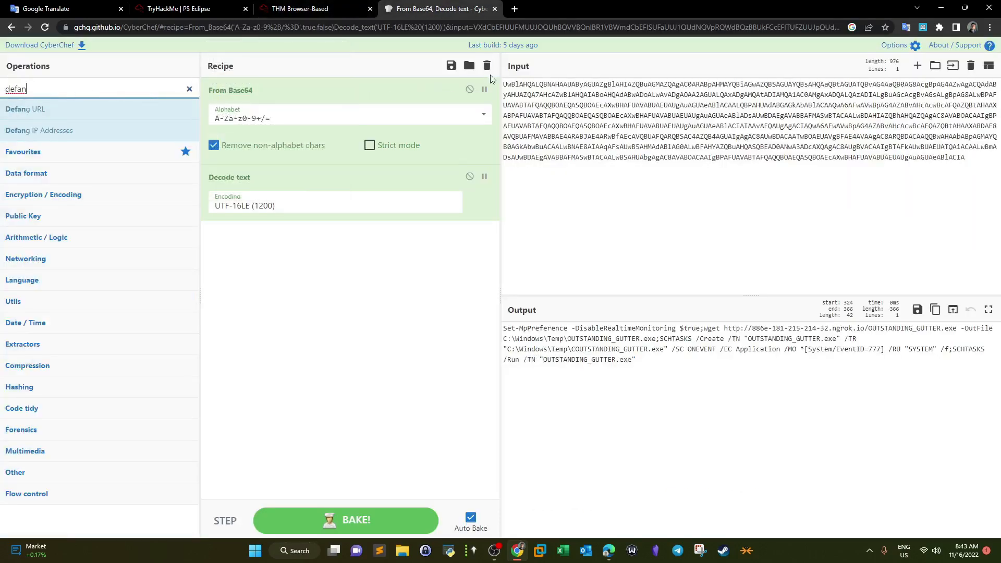
pyautogui.click(487, 66)
pyautogui.moveTo(23, 109); pyautogui.dragTo(271, 102)
pyautogui.click(629, 167)
pyautogui.hotkey('ctrl', 'a')
pyautogui.hotkey('ctrl', 'v')
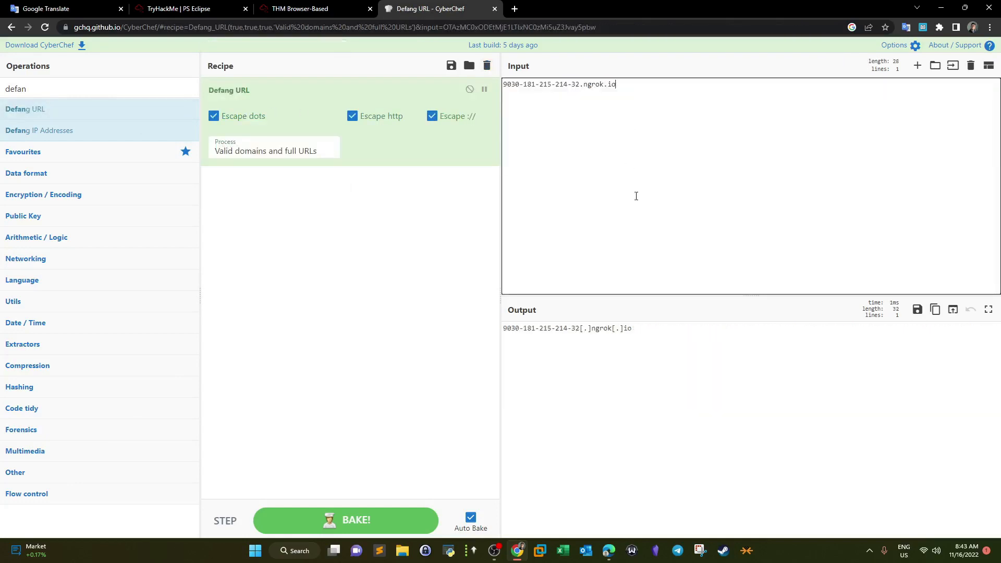
pyautogui.click(678, 372)
pyautogui.hotkey('ctrl', 'a')
# Read the TryHackMe question about the PowerShell script downloaded beside the suspicious binary and compare it with the earlier answers.
pyautogui.click(208, 8)
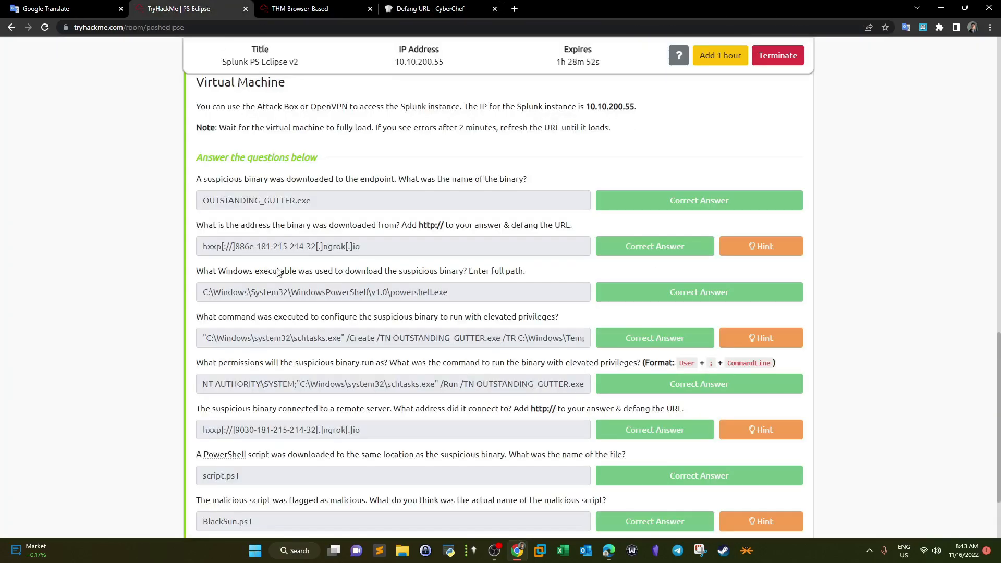
pyautogui.scroll(-1, 238, 340)
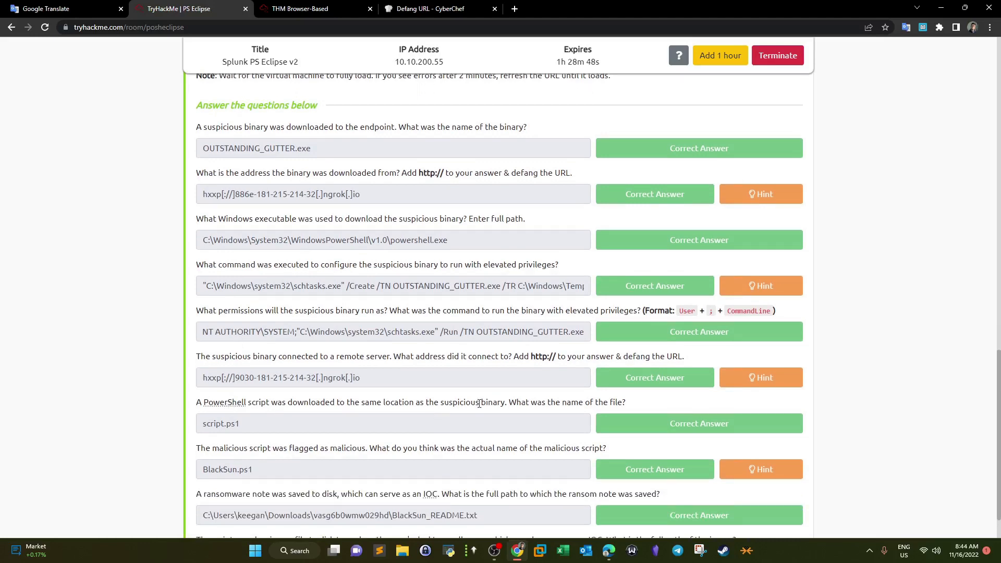
pyautogui.moveTo(507, 403); pyautogui.dragTo(420, 403)
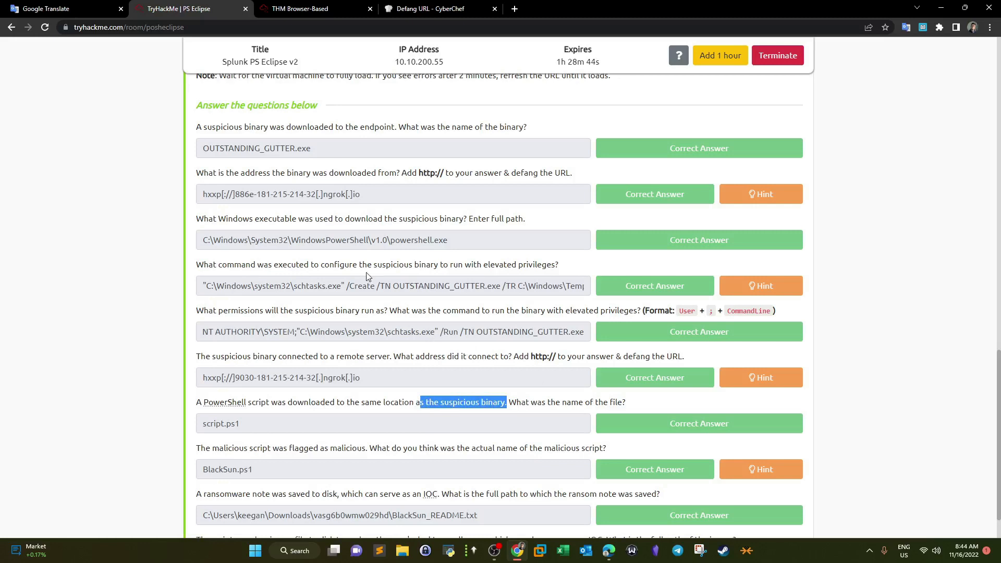
pyautogui.moveTo(315, 148); pyautogui.dragTo(203, 152)
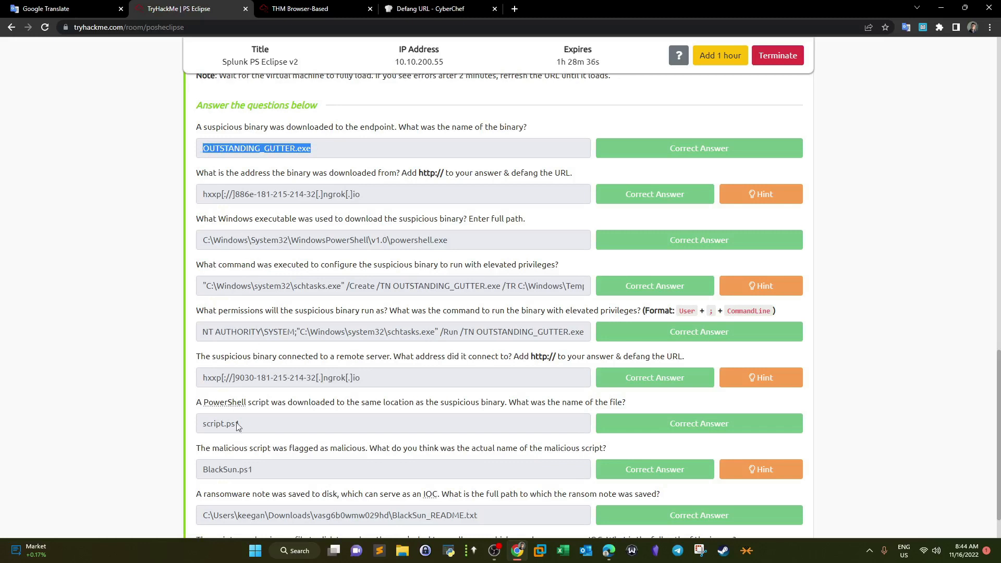
pyautogui.moveTo(243, 423); pyautogui.dragTo(198, 430)
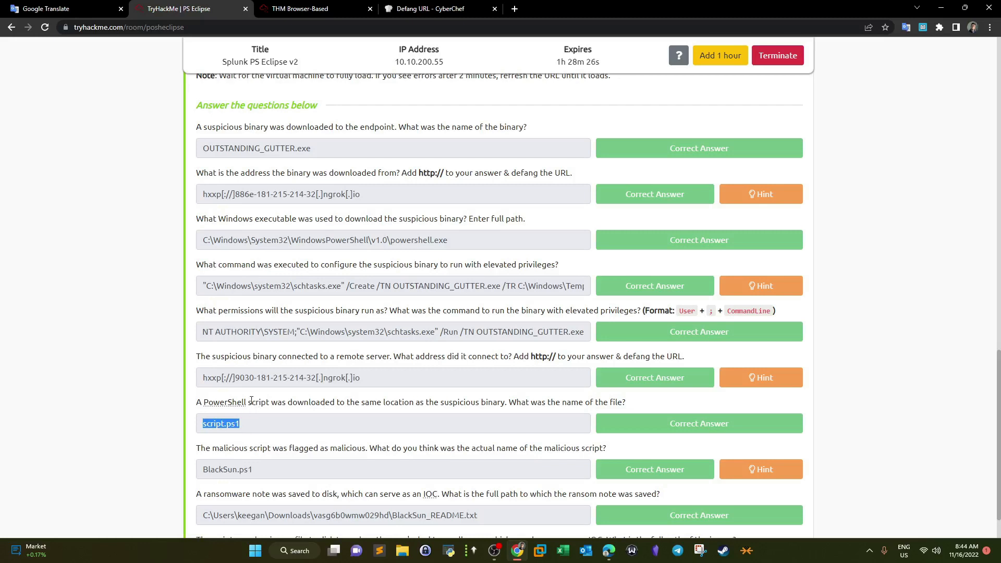
pyautogui.moveTo(313, 148); pyautogui.dragTo(201, 149)
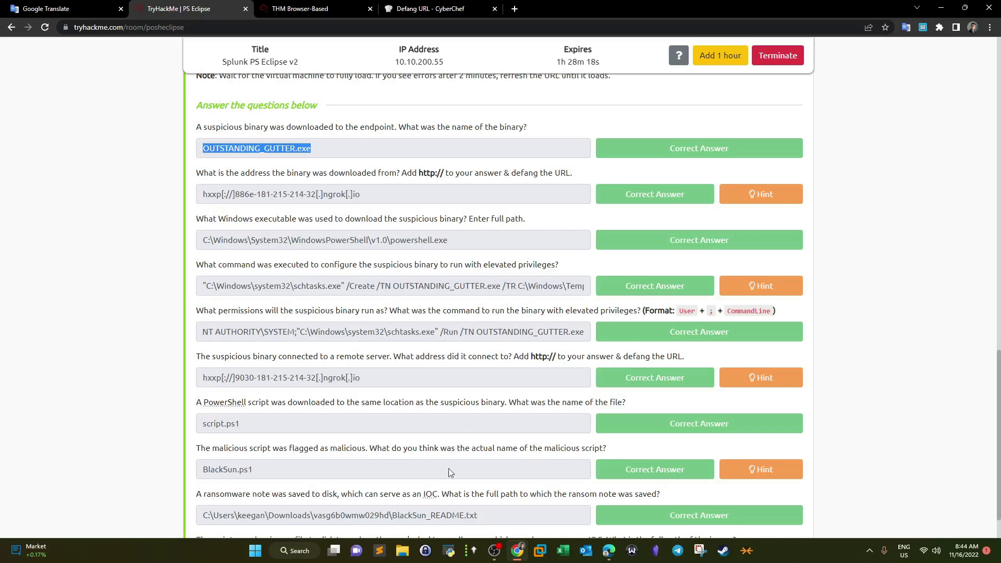
pyautogui.scroll(-1, 317, 425)
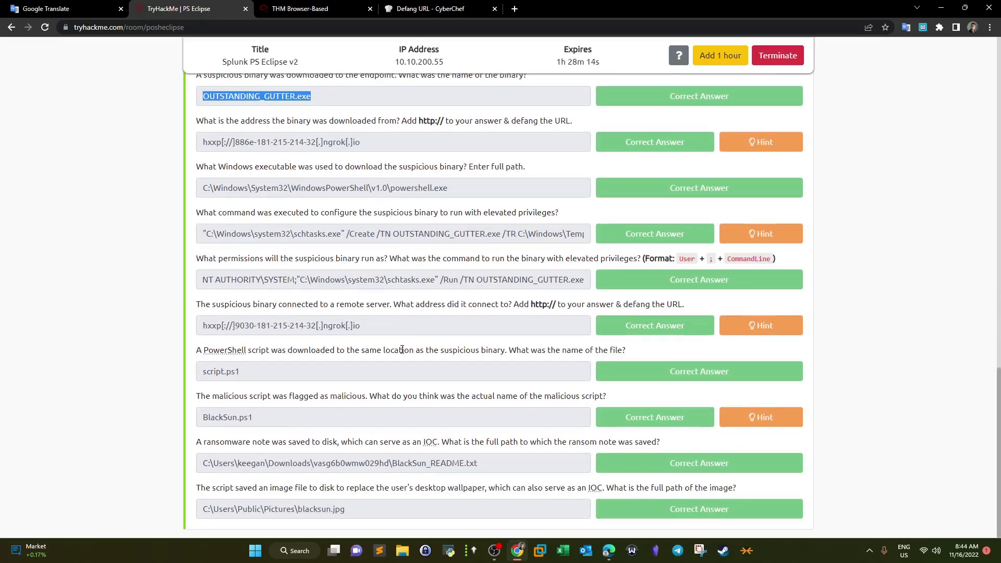
pyautogui.scroll(3, 584, 346)
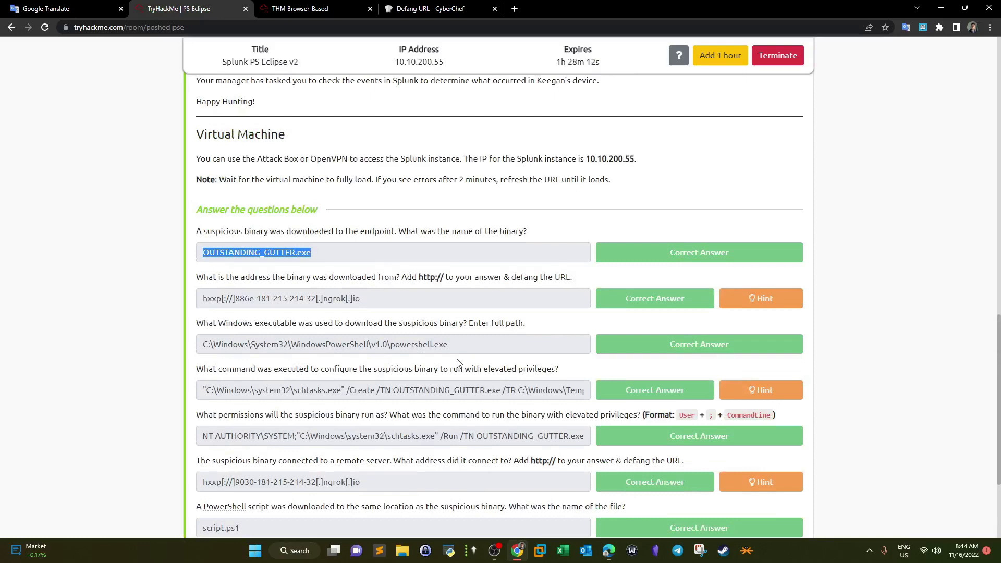
pyautogui.click(324, 258)
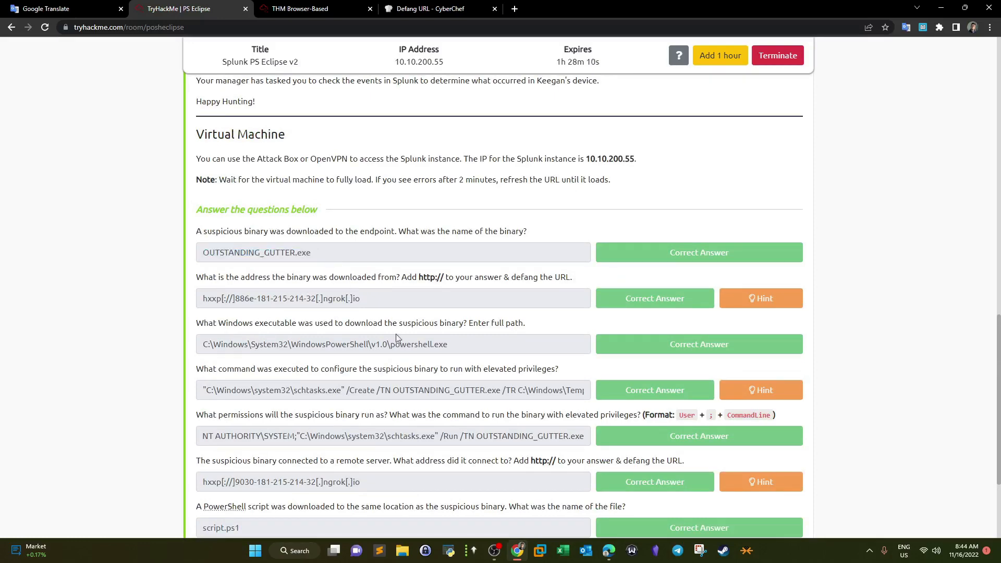
pyautogui.click(305, 8)
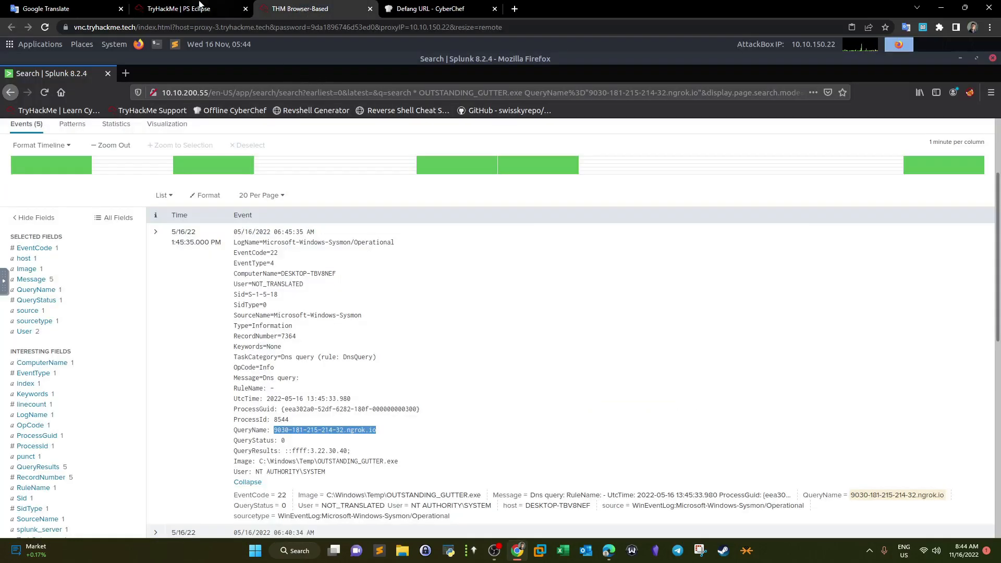
pyautogui.click(172, 8)
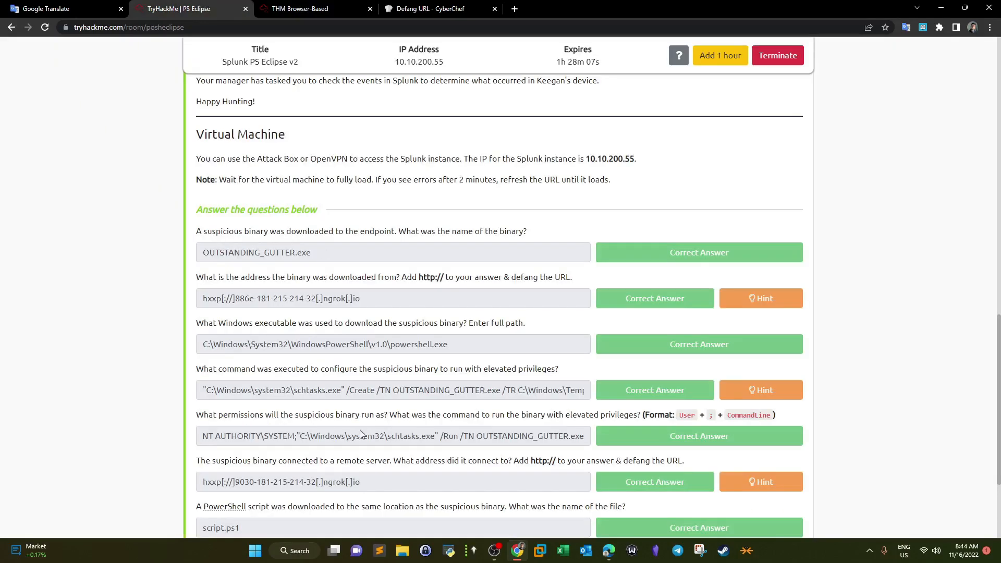
# Replace the Splunk query with * .ps1 and run the search.
pyautogui.click(303, 9)
pyautogui.scroll(2, 148, 177)
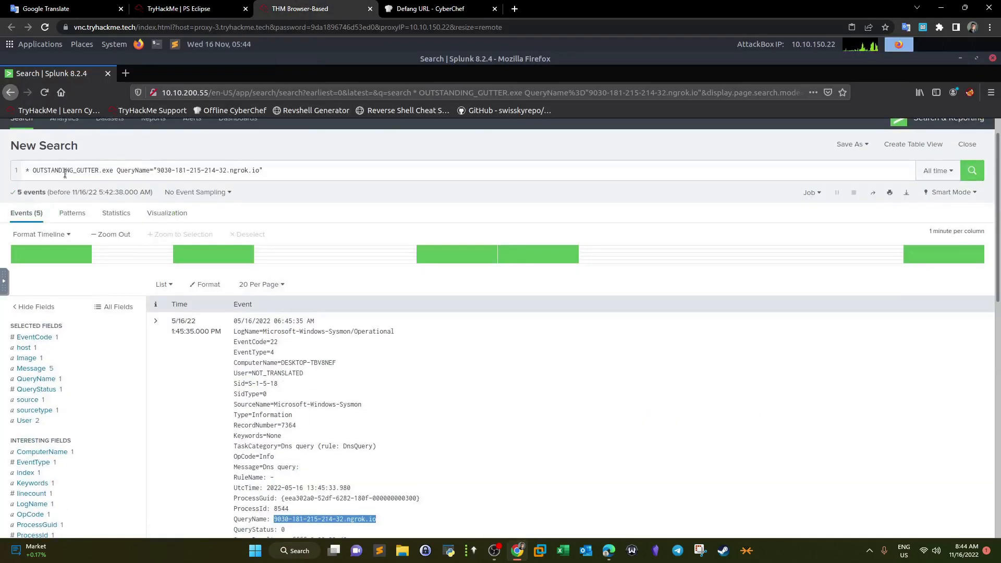
pyautogui.moveTo(32, 170); pyautogui.dragTo(297, 170)
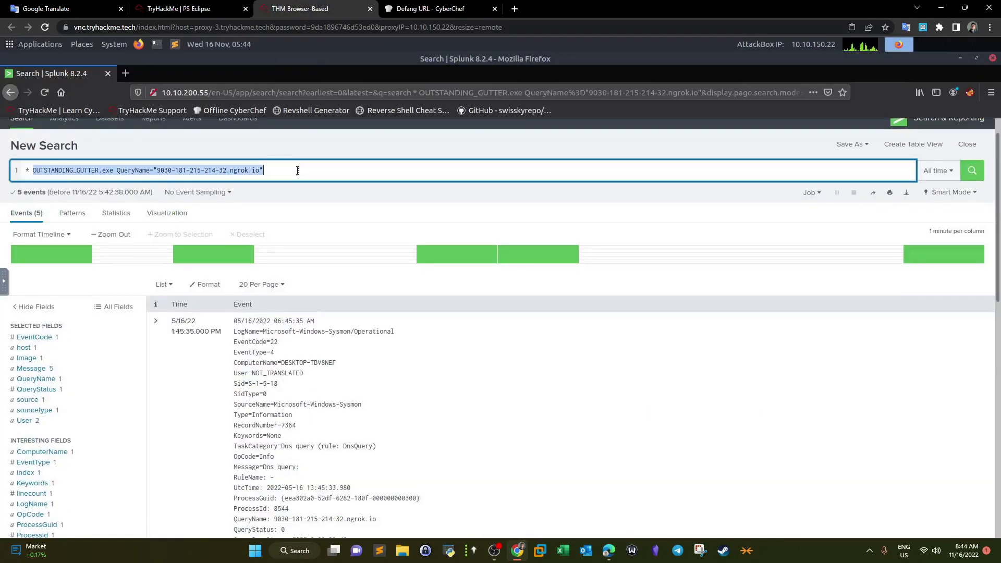
pyautogui.write('.ps1')
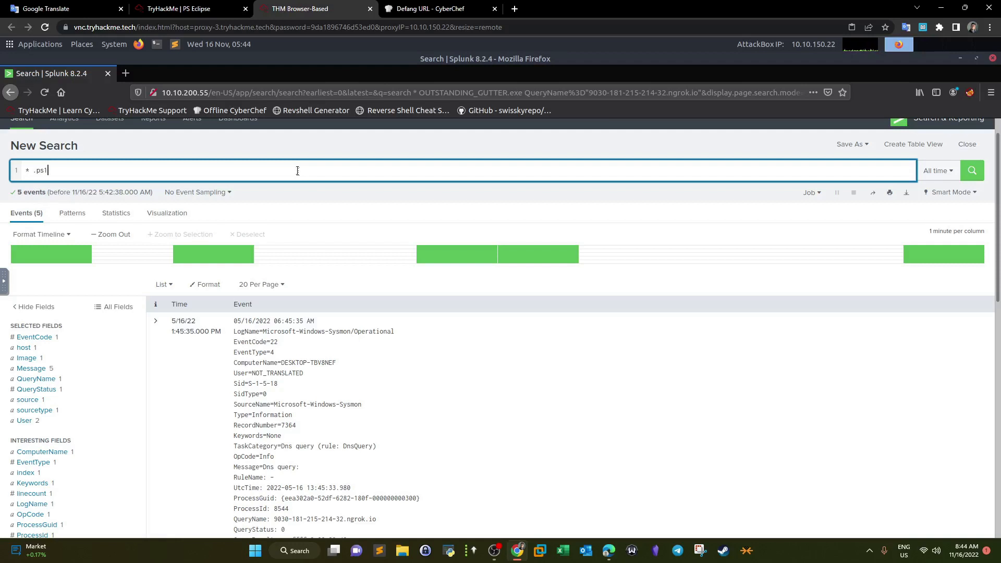
pyautogui.press('Return')
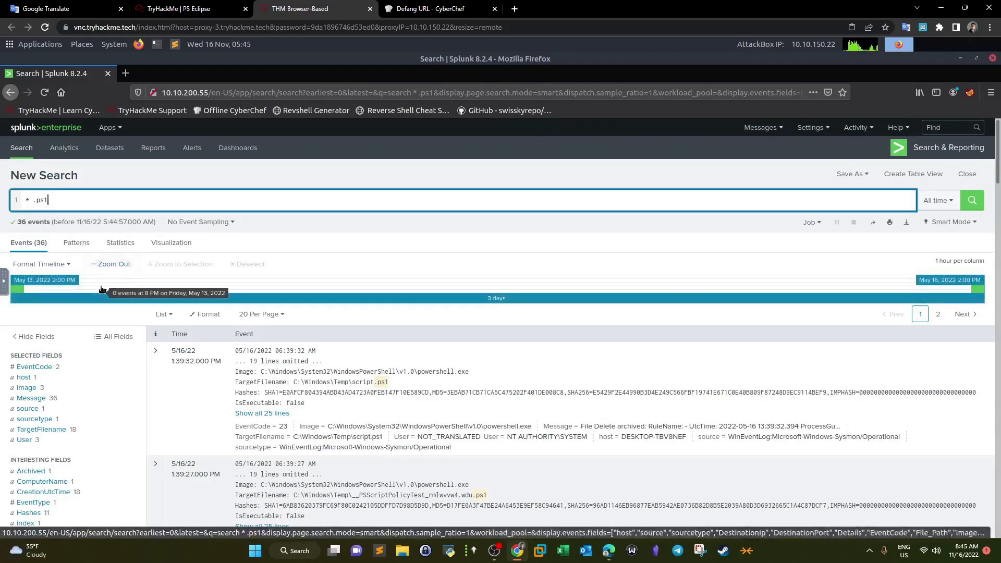
# View the values of the Image field for the .ps1 events.
pyautogui.scroll(-1, 102, 290)
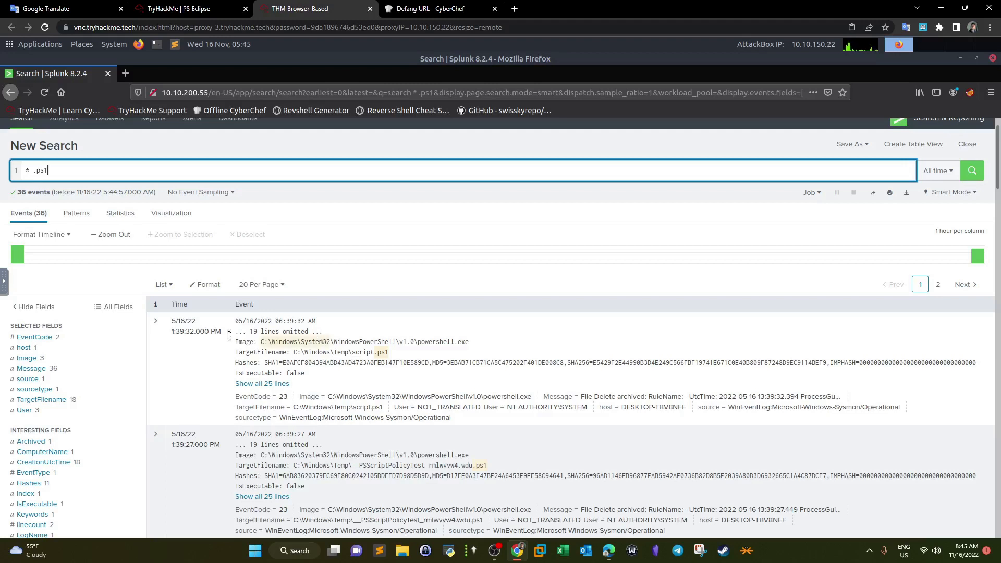
pyautogui.click(26, 359)
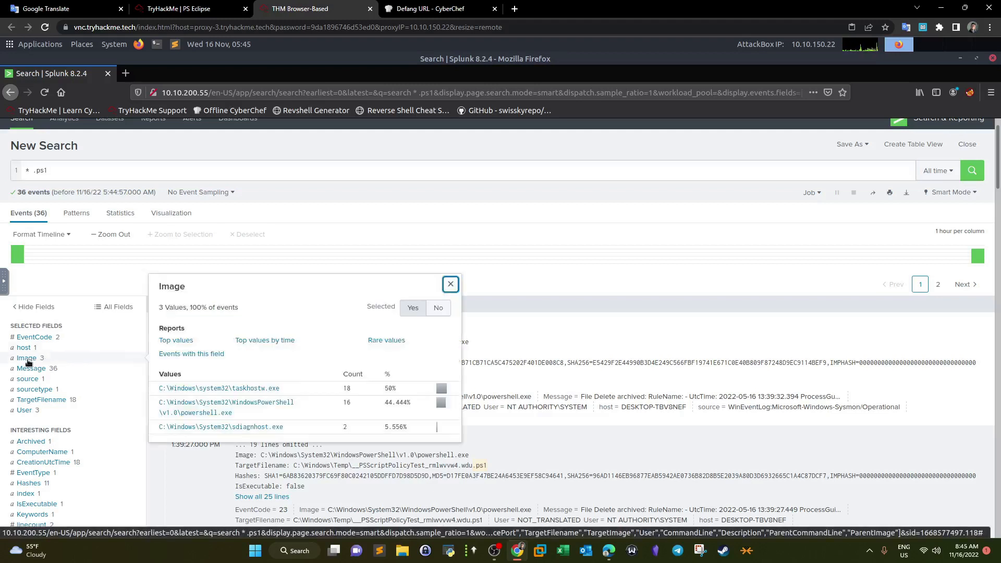
pyautogui.click(450, 284)
# Look through the field list of the .ps1 events and view the TargetFilename values.
pyautogui.scroll(-1, 60, 355)
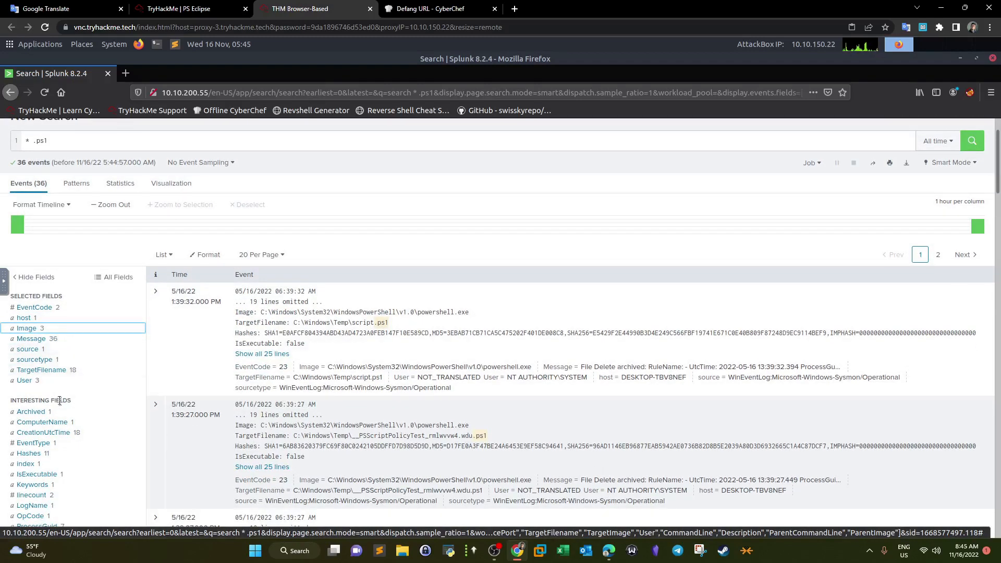
pyautogui.scroll(-1, 72, 391)
pyautogui.scroll(-4, 73, 392)
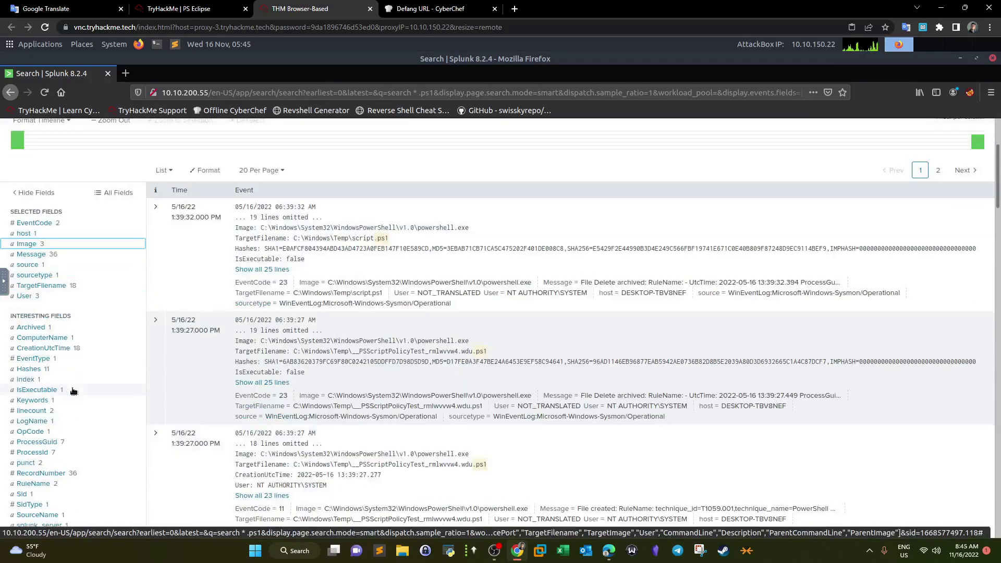
pyautogui.scroll(-2, 73, 392)
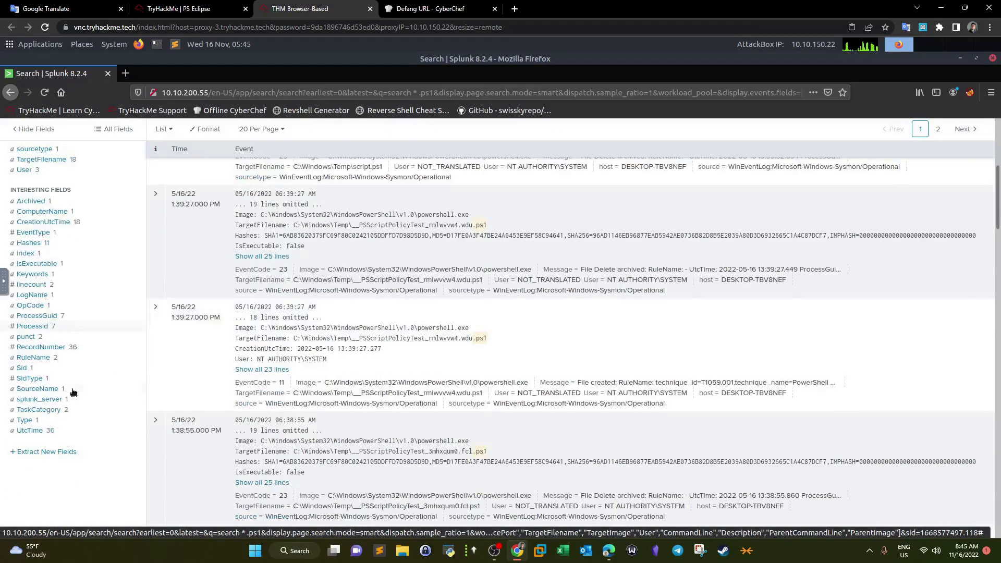
pyautogui.scroll(1, 73, 392)
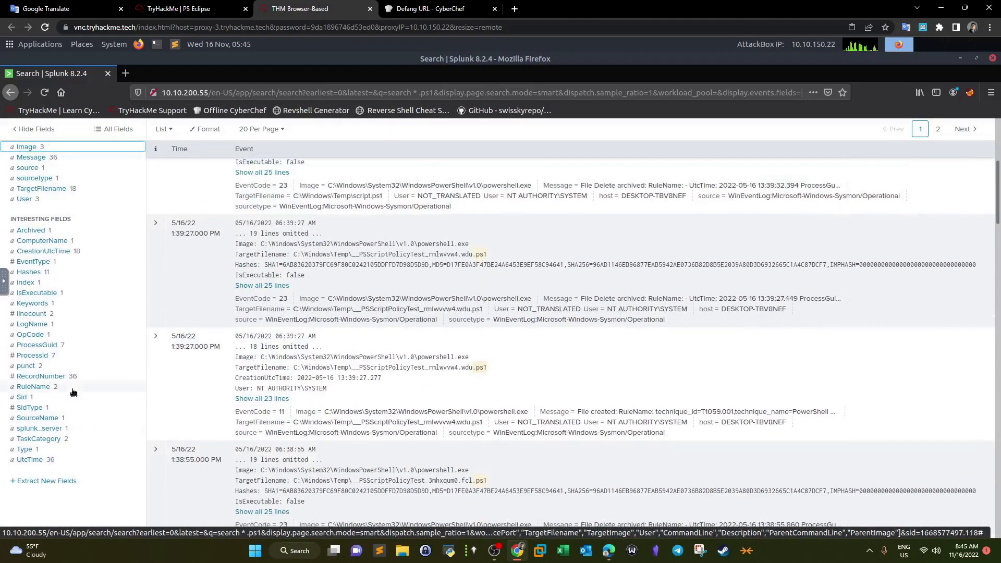
pyautogui.scroll(2, 73, 393)
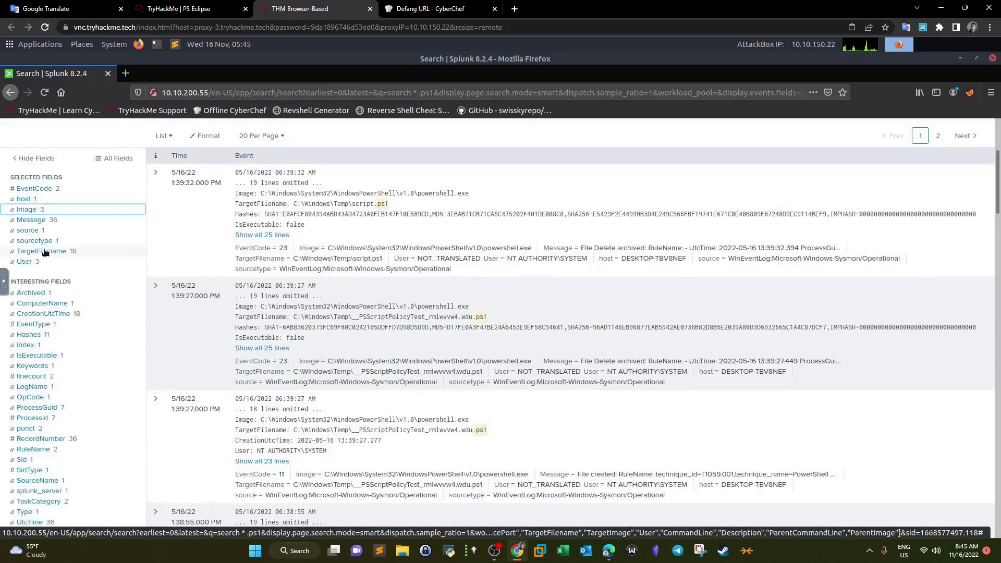
pyautogui.click(45, 252)
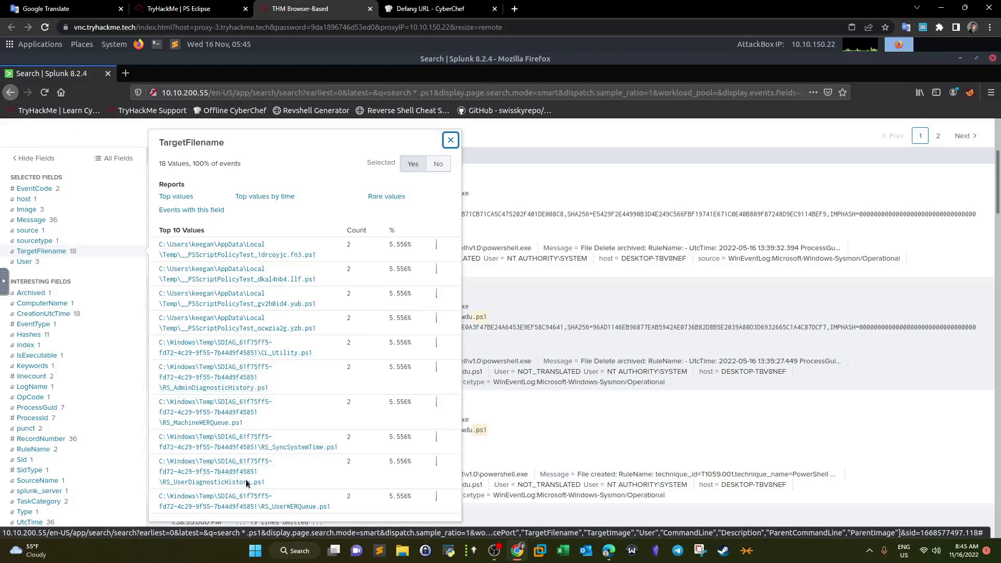
pyautogui.click(450, 141)
# Copy the folder path C:\Windows\Temp\ from the TargetFilename of the script.ps1 event.
pyautogui.scroll(3, 156, 224)
pyautogui.click(64, 171)
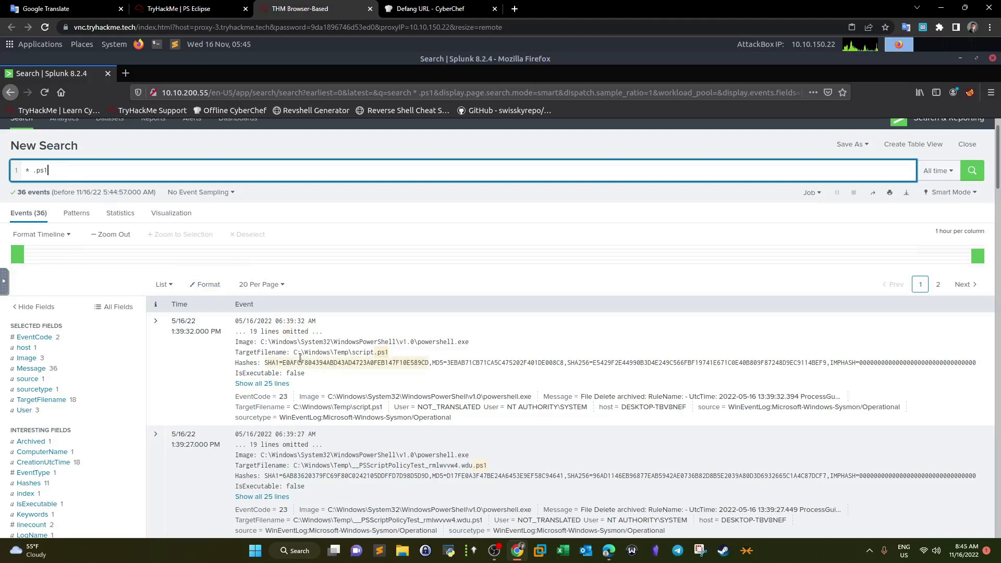
pyautogui.moveTo(293, 353); pyautogui.dragTo(350, 353)
pyautogui.rightClick(351, 353)
pyautogui.click(365, 360)
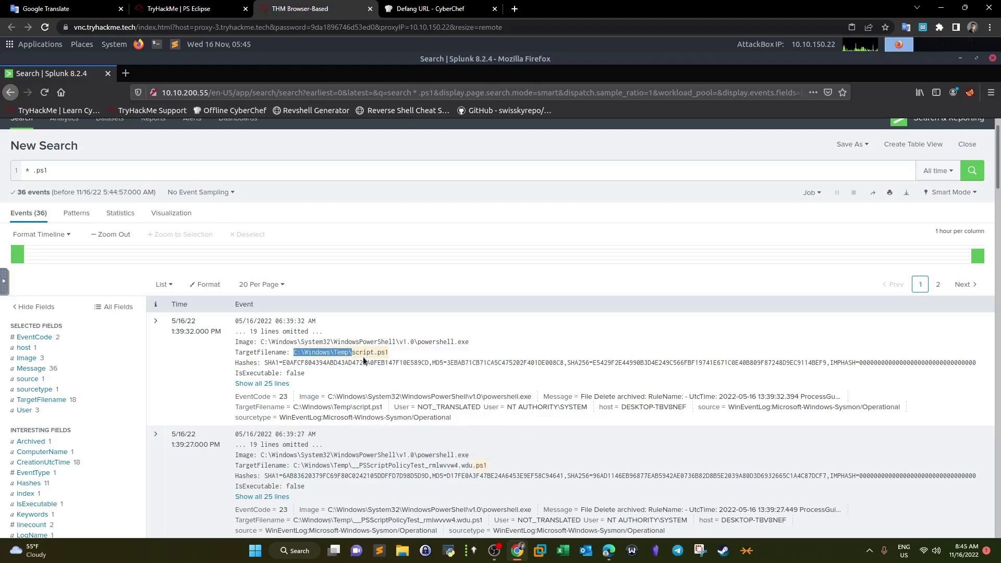
pyautogui.click(346, 355)
pyautogui.moveTo(351, 352); pyautogui.dragTo(296, 353)
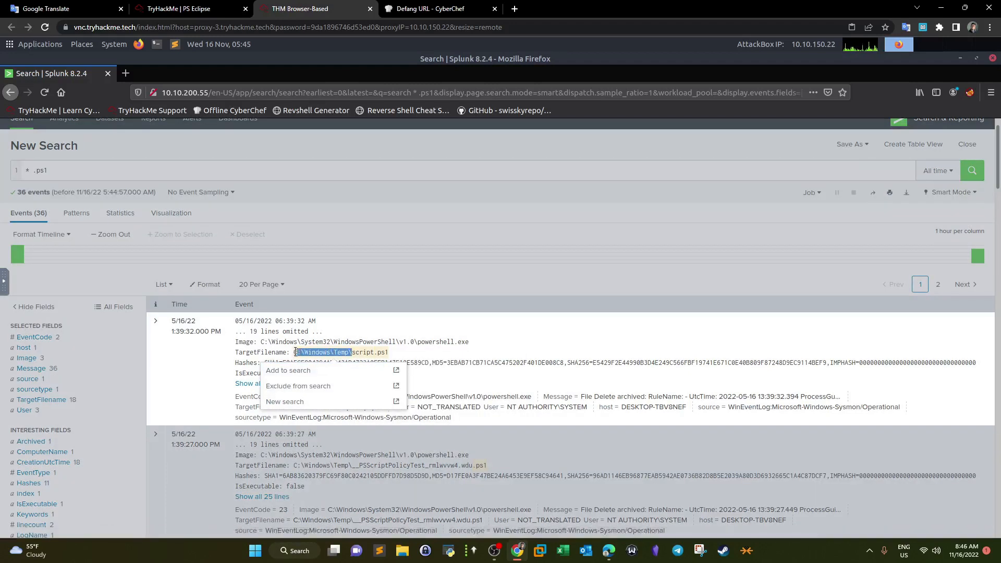
# Try to narrow the .ps1 search to the copied folder, first as "C:\Windows\Temp\" and with escaped backslashes as "C:\\Windows\Temp\\".
pyautogui.click(148, 173)
pyautogui.click(148, 174)
pyautogui.write('"')
pyautogui.hotkey('ctrl', 'v')
pyautogui.press('Return')
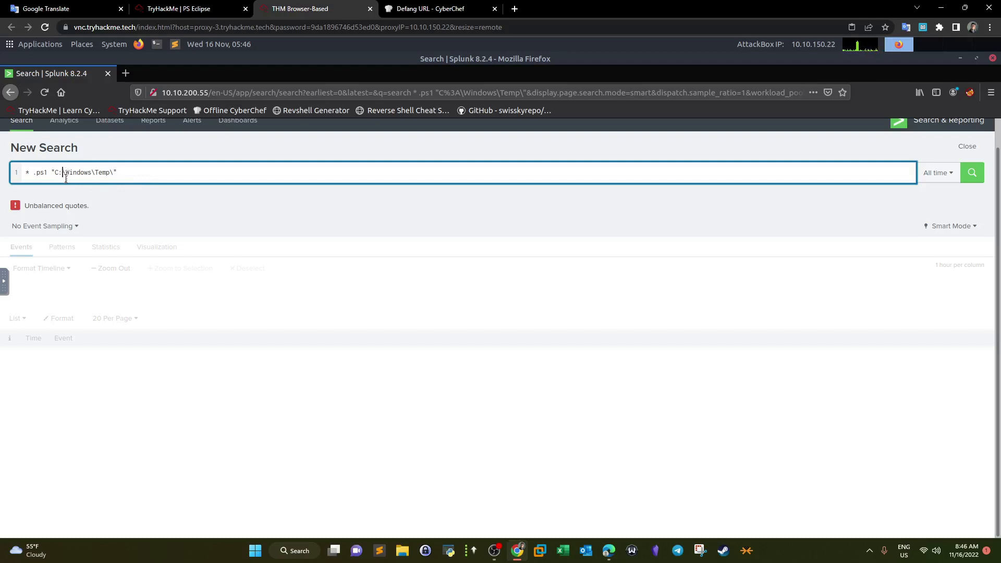
pyautogui.write('\\')
pyautogui.press('Return')
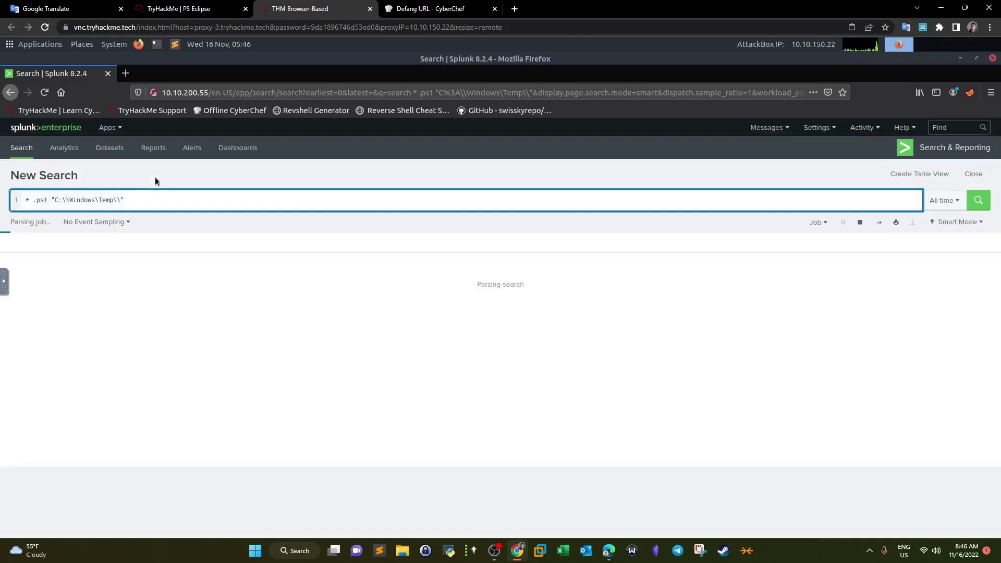
# Try the folder search without quotation marks, as * .ps1 C:\\Windows\Temp\\.
pyautogui.press('BackSpace')
pyautogui.click(55, 200)
pyautogui.press('BackSpace')
pyautogui.press('Return')
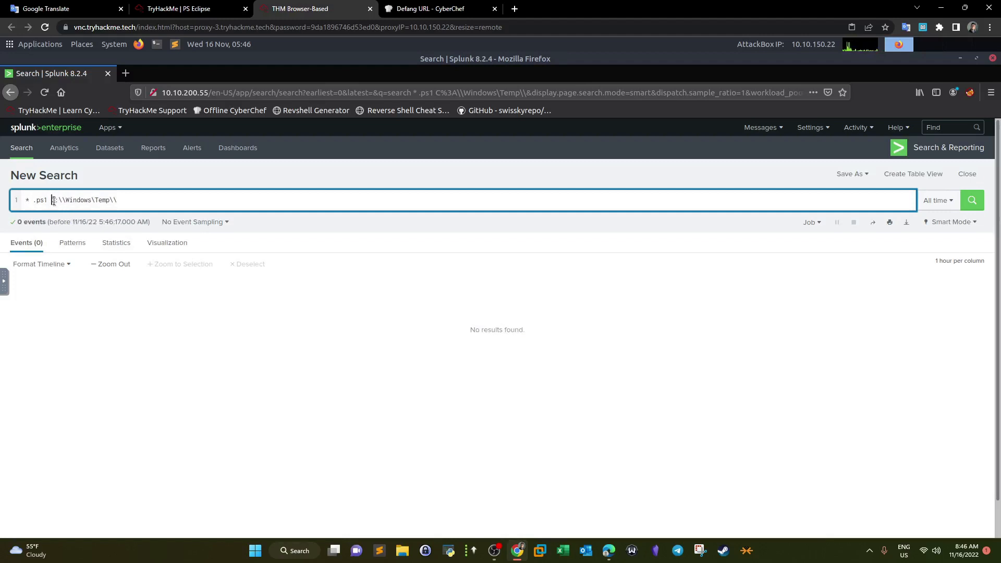
# Remove the folder path from the query and rerun the search as * .ps1.
pyautogui.hotkey('shift', 'End')
pyautogui.press('BackSpace')
pyautogui.press('BackSpace')
pyautogui.press('Return')
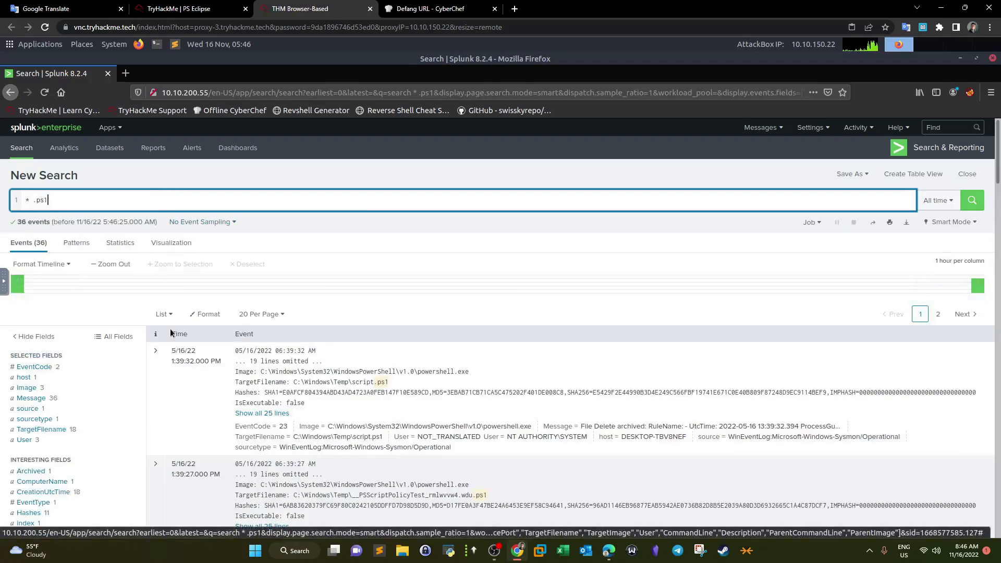
# Open the TargetFilename values again and examine the listed .ps1 paths for the Windows Temp folder.
pyautogui.scroll(-1, 168, 342)
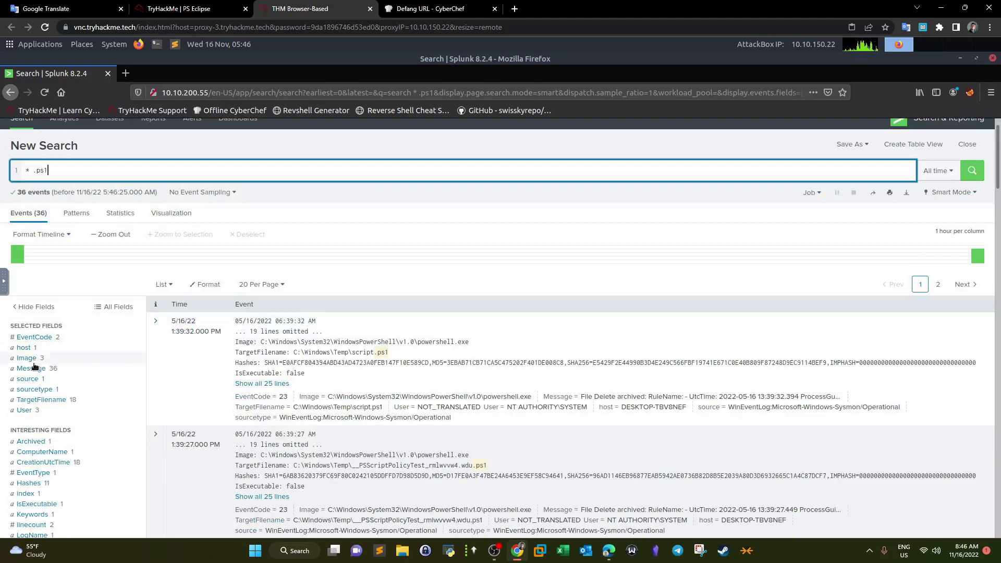
pyautogui.click(49, 402)
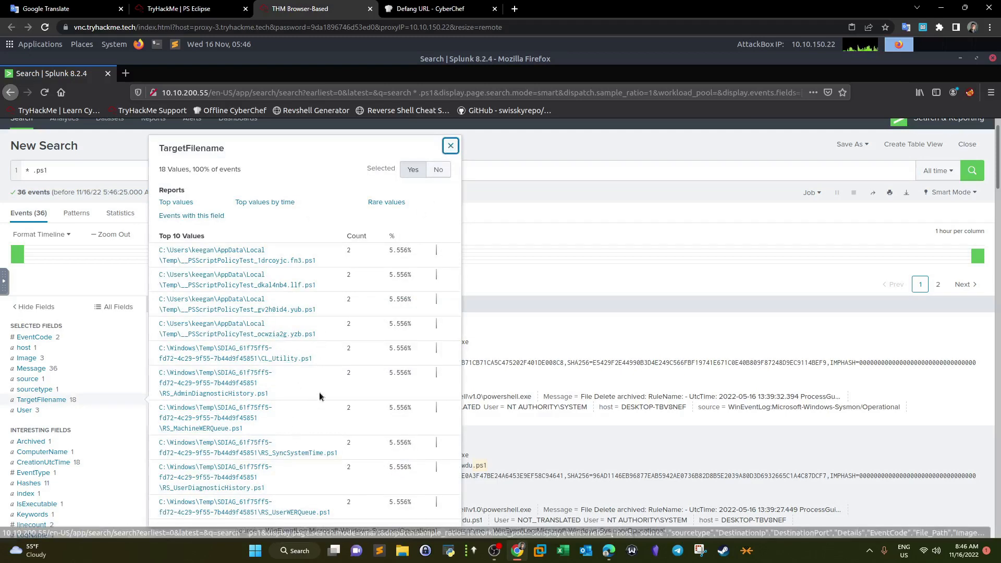
# Close the TargetFilename value list and add a second query line, | table TargetFilename, below * .ps1.
pyautogui.click(451, 146)
pyautogui.click(124, 169)
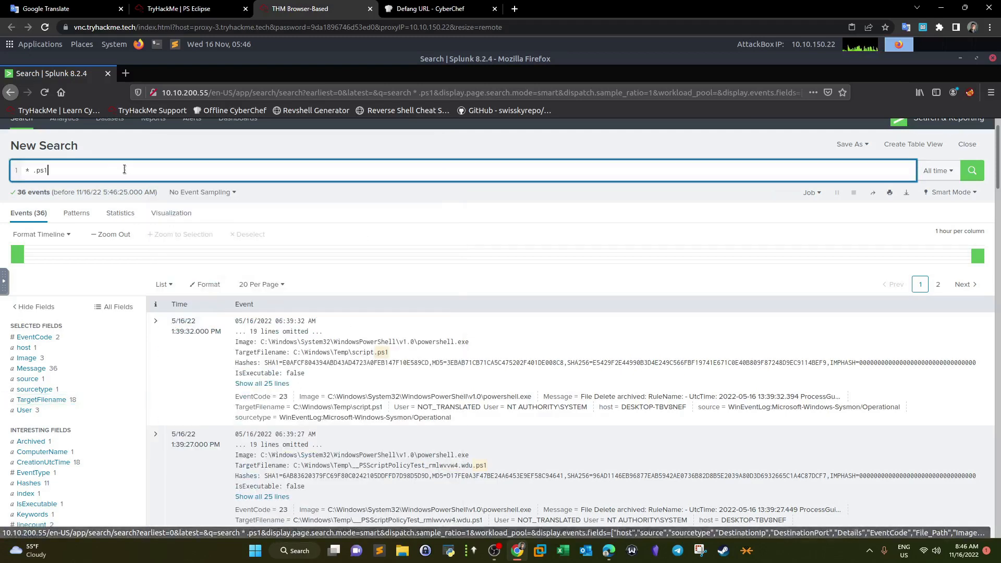
pyautogui.hotkey('shift', 'Return')
pyautogui.write('|  table ')
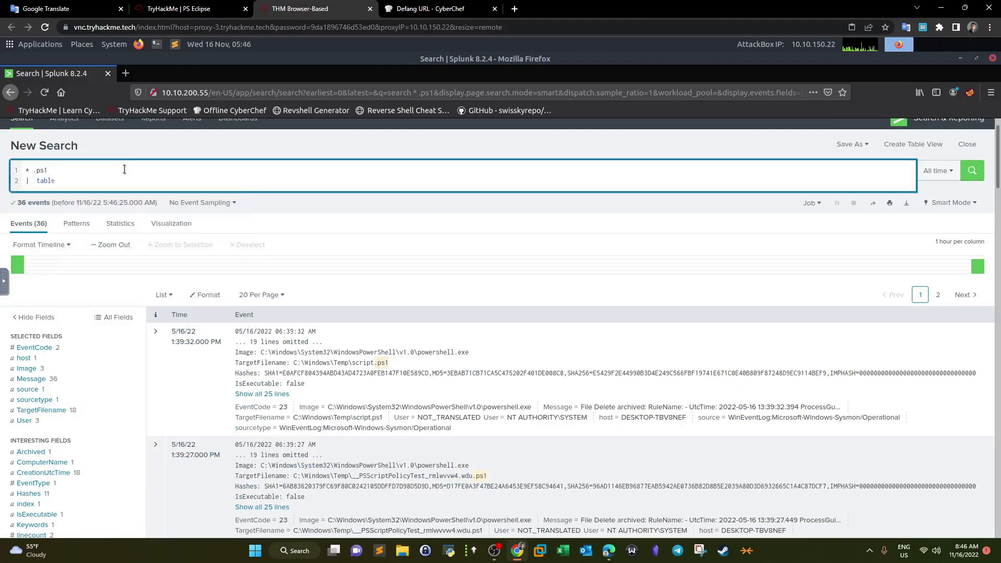
pyautogui.write('TargetFilename')
# Insert the line | dedup TargetFilename between the .ps1 search and the table command, and run the query.
pyautogui.click(124, 169)
pyautogui.press('Return')
pyautogui.write('| dedup')
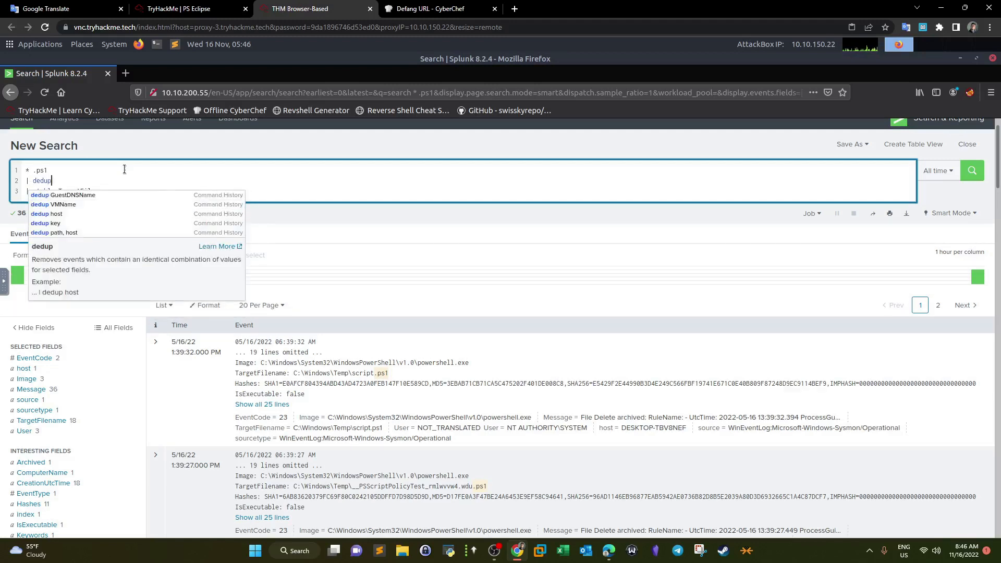
pyautogui.write(' TargetFilename')
pyautogui.press('Return')
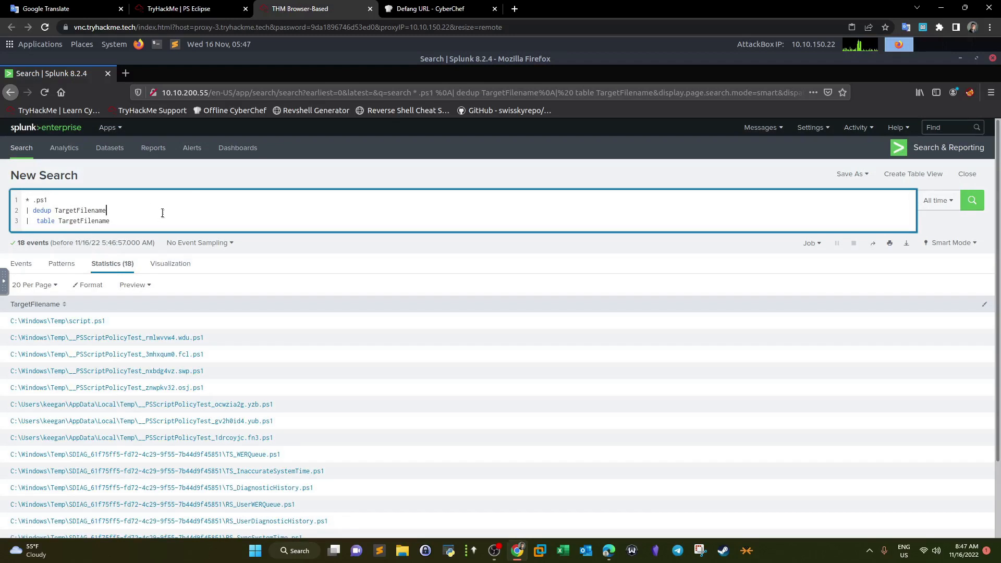
# Examine the deduplicated .ps1 paths for scripts in C:\Windows\Temp and check the PS Eclipse room page.
pyautogui.moveTo(105, 322); pyautogui.dragTo(69, 324)
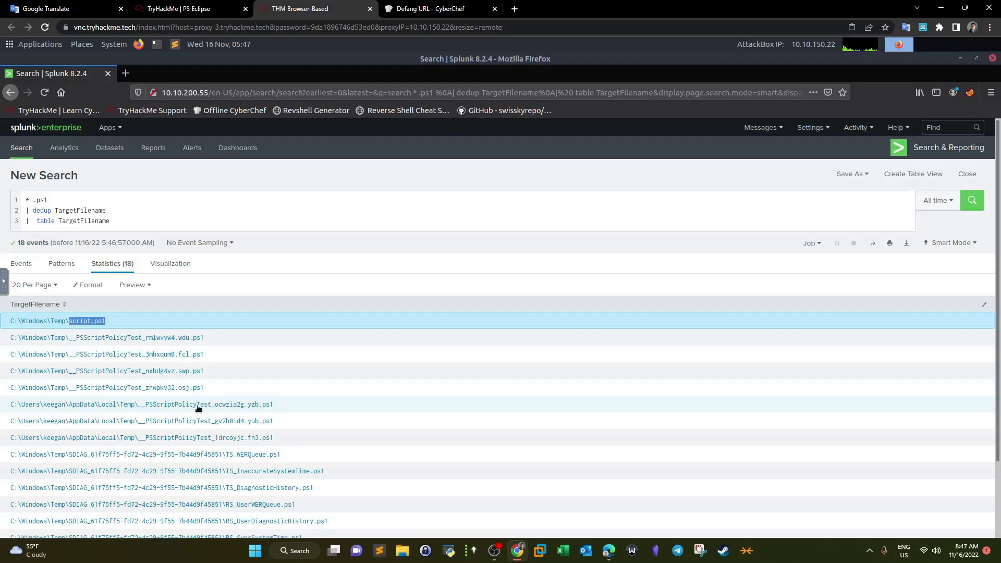
pyautogui.scroll(-3, 216, 413)
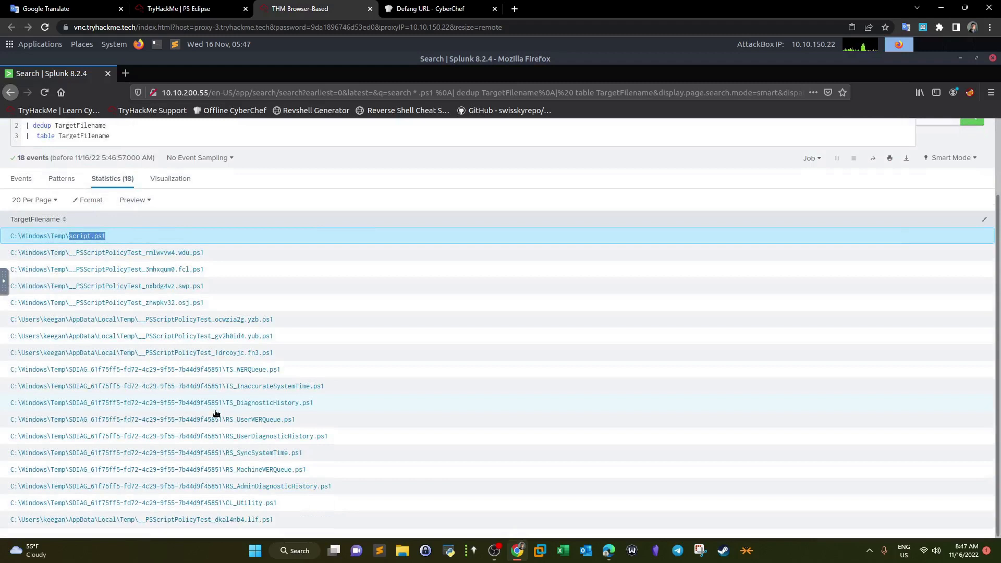
pyautogui.scroll(2, 216, 414)
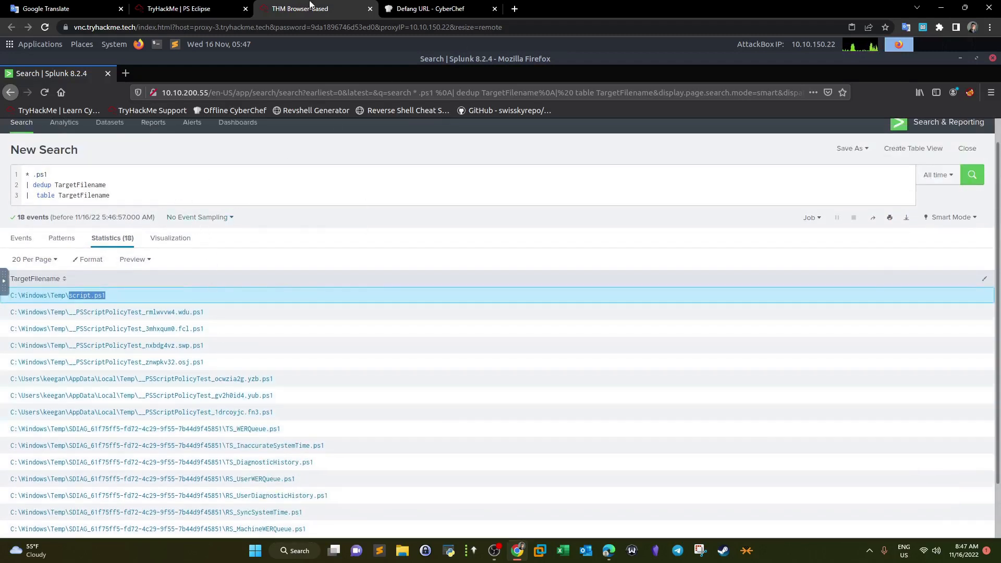
pyautogui.click(221, 5)
pyautogui.click(357, 7)
# Open and dismiss the options for the C:\Windows\Temp\script.ps1 row, and highlight its path.
pyautogui.click(51, 298)
pyautogui.click(222, 199)
pyautogui.click(98, 298)
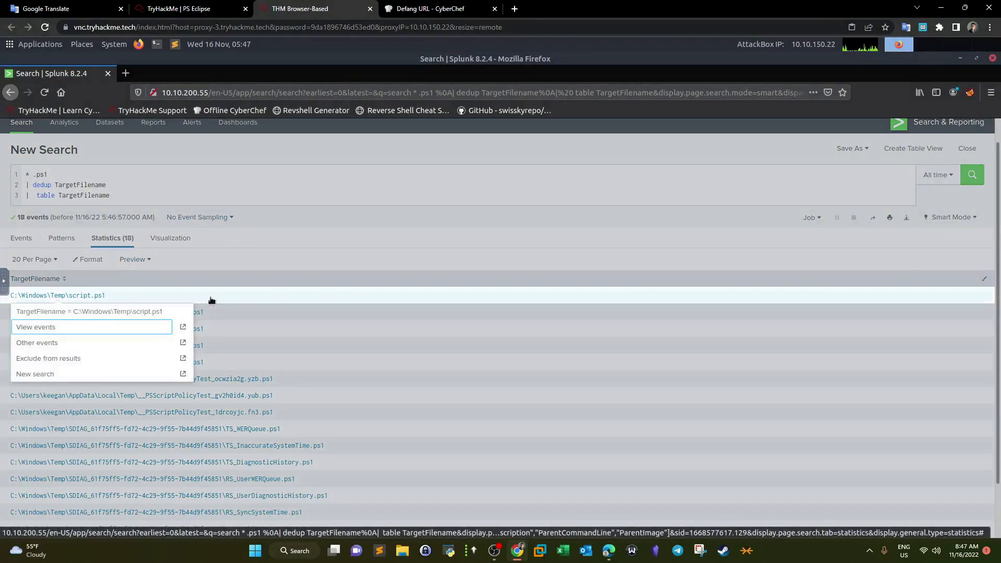
pyautogui.click(225, 295)
pyautogui.moveTo(107, 297); pyautogui.dragTo(19, 295)
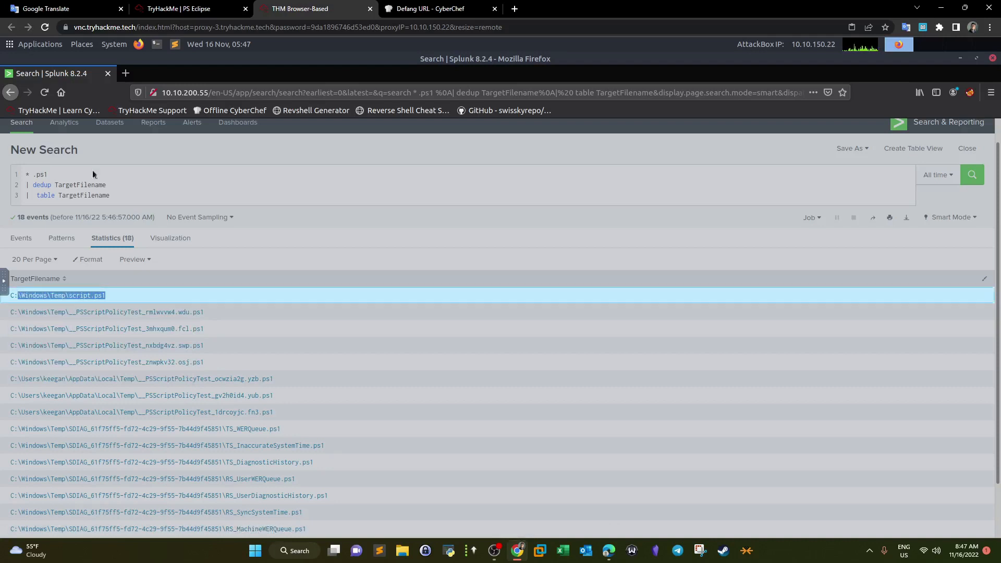
# Remove the dedup and table lines from the query and rerun the search as * .ps1.
pyautogui.click(572, 190)
pyautogui.moveTo(116, 197); pyautogui.dragTo(26, 185)
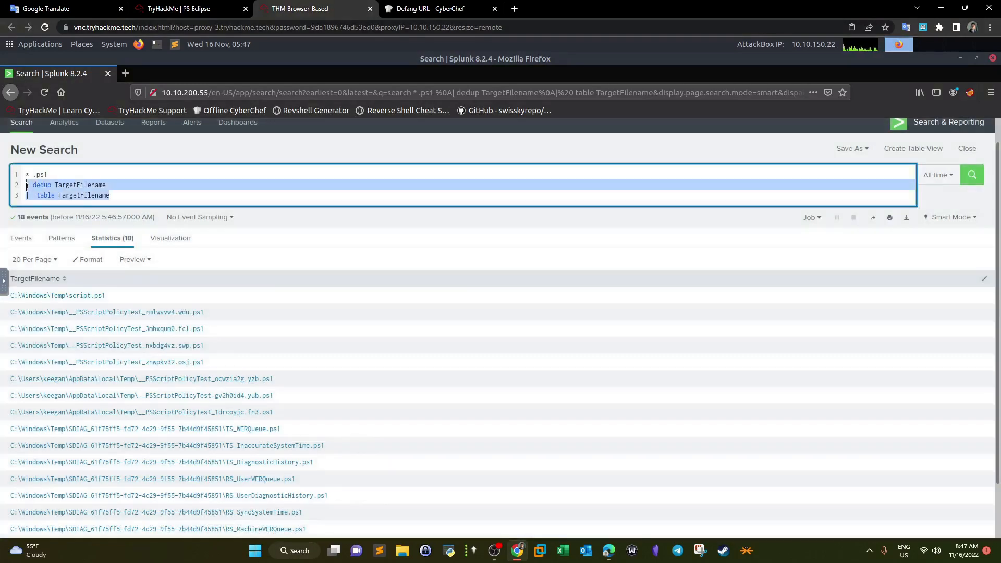
pyautogui.press('BackSpace')
pyautogui.press('BackSpace')
pyautogui.press('Return')
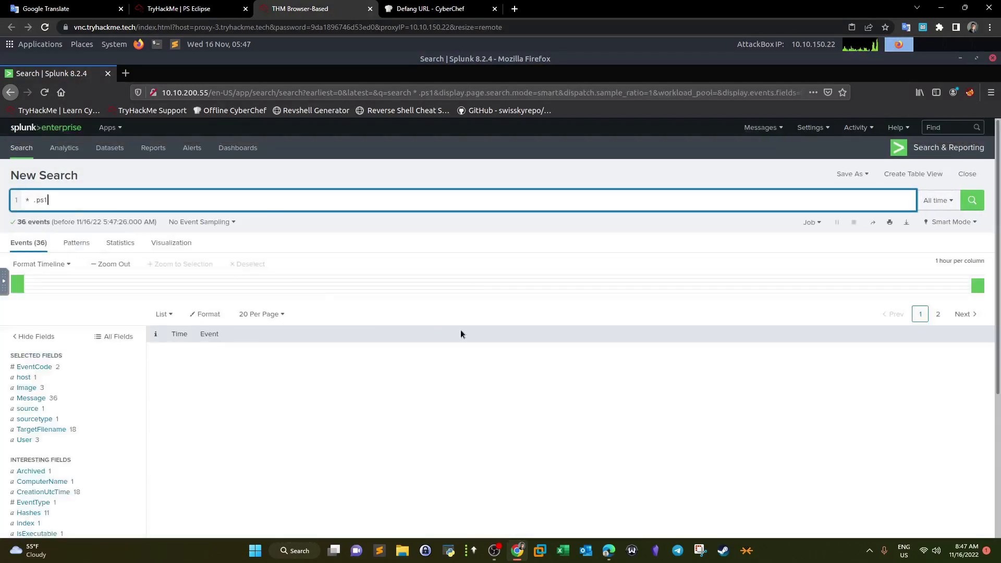
# Show all lines of the script.ps1 event from 06:39:32 and examine its TargetFilename and Image paths, then fold its field table.
pyautogui.scroll(-1, 313, 341)
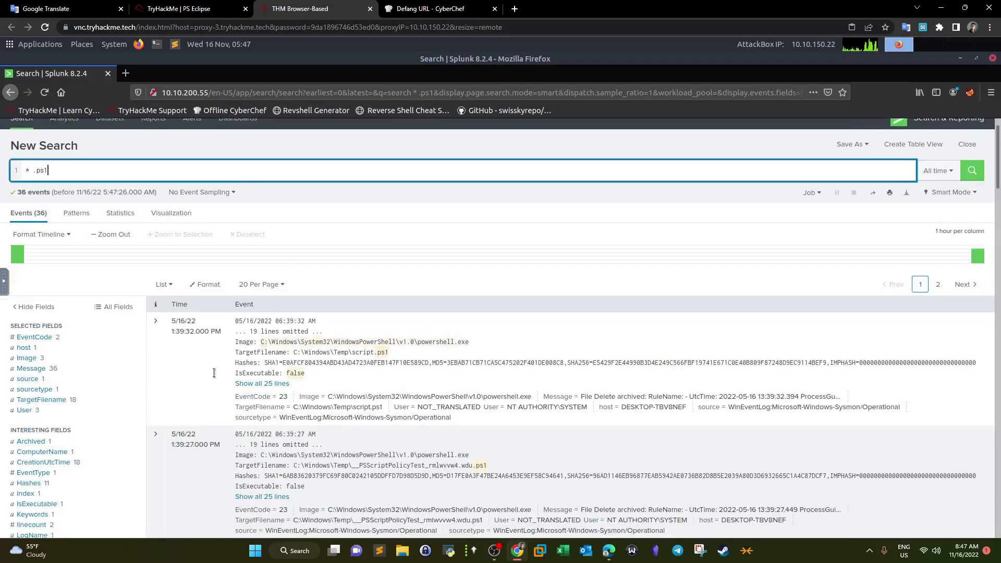
pyautogui.click(156, 323)
pyautogui.click(262, 389)
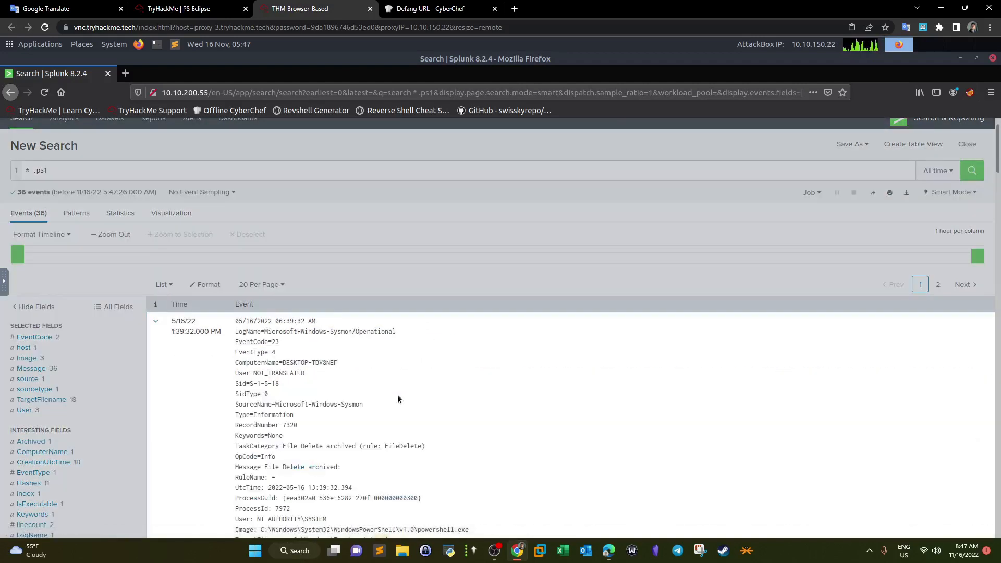
pyautogui.scroll(-3, 385, 400)
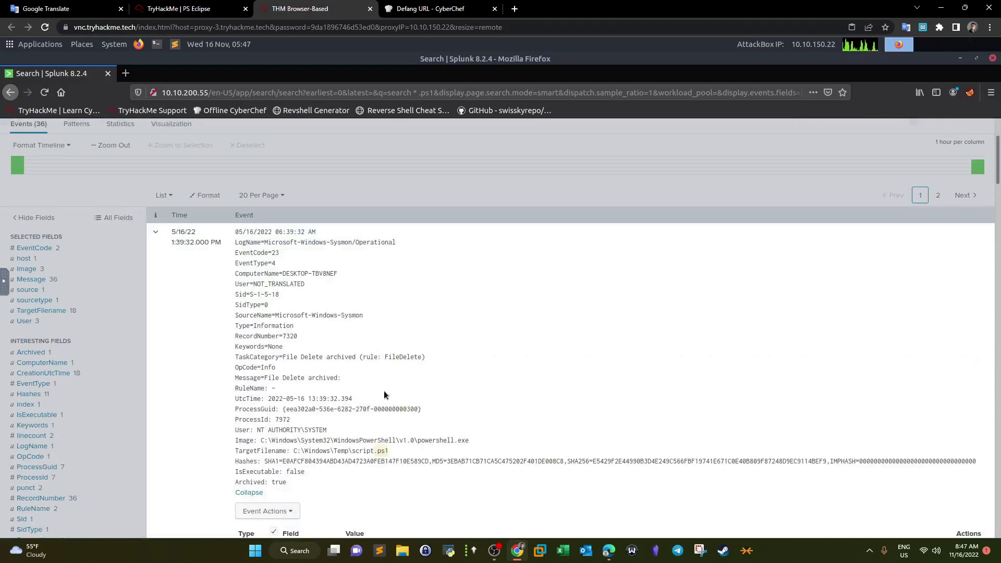
pyautogui.moveTo(389, 451); pyautogui.dragTo(269, 453)
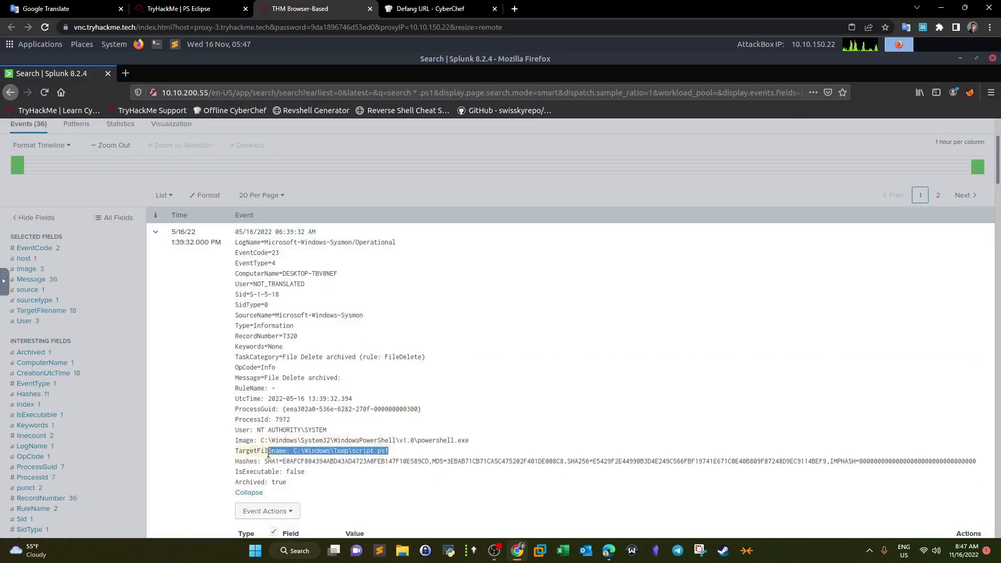
pyautogui.click(380, 449)
pyautogui.moveTo(390, 451); pyautogui.dragTo(354, 451)
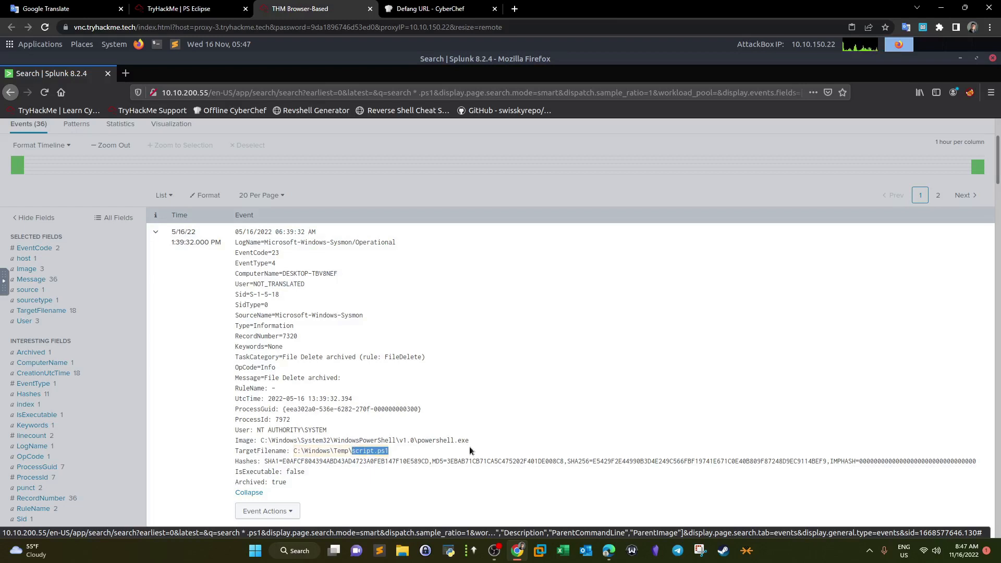
pyautogui.moveTo(469, 441); pyautogui.dragTo(263, 442)
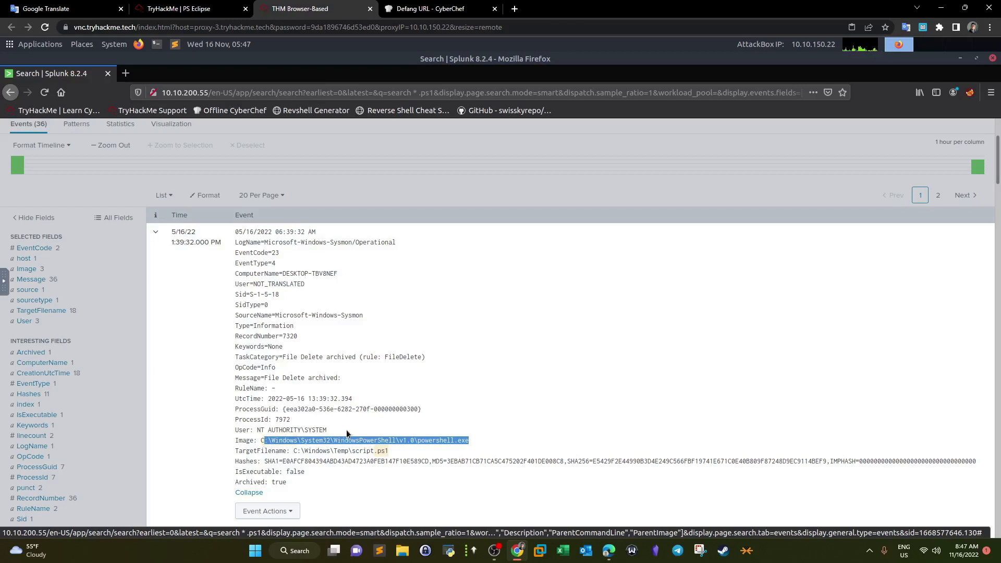
pyautogui.click(156, 231)
# Expand the file-delete event for __PSScriptPolicyTest_rmlwvvw4.wdu.ps1, examine its field values, and collapse it again.
pyautogui.scroll(-5, 195, 269)
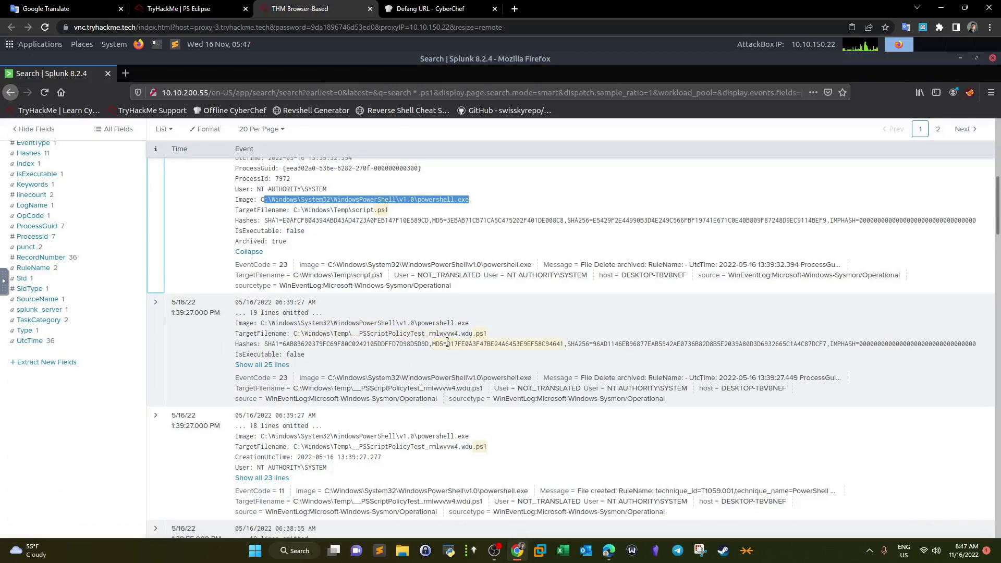
pyautogui.click(156, 302)
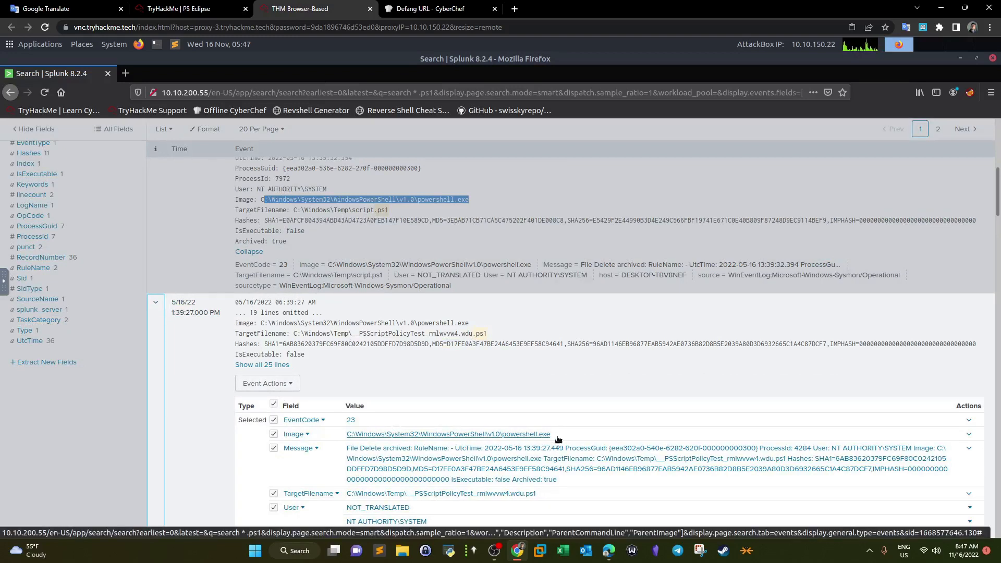
pyautogui.scroll(-2, 420, 436)
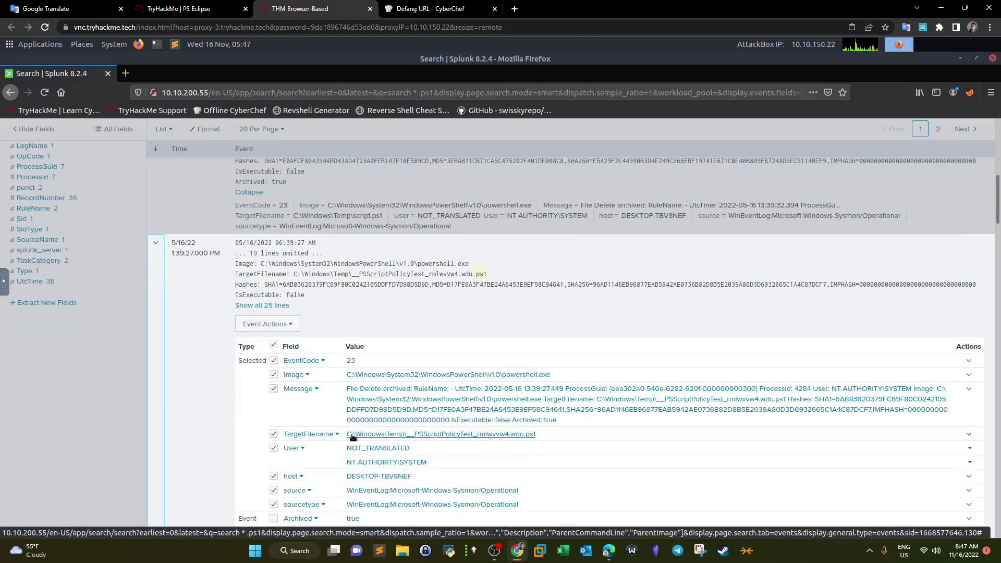
pyautogui.scroll(-2, 472, 446)
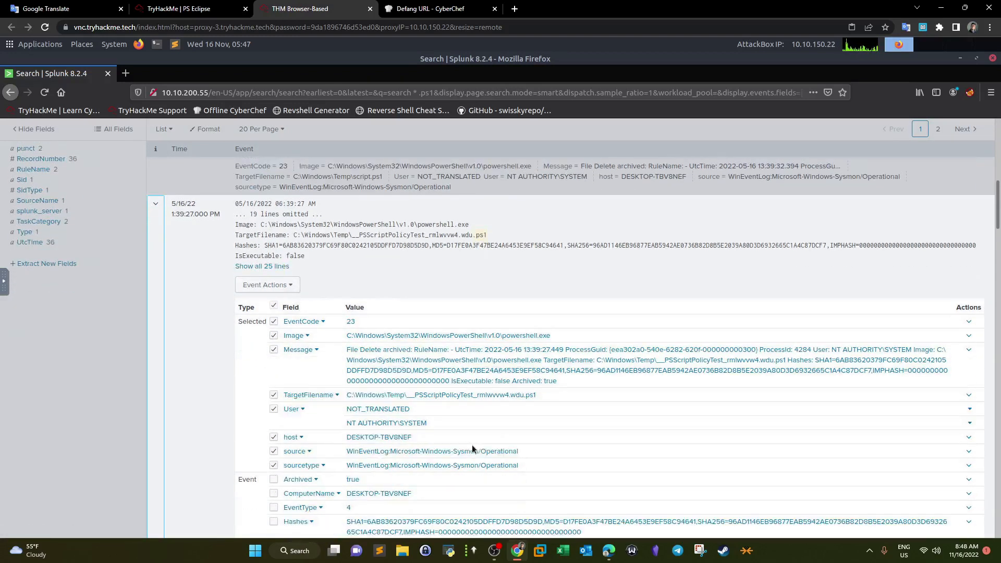
pyautogui.scroll(-2, 473, 446)
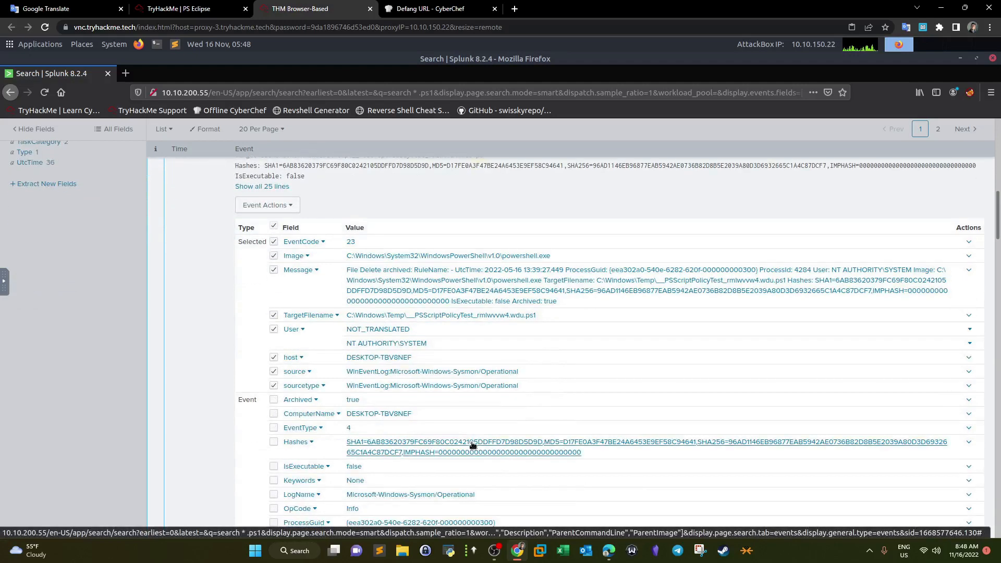
pyautogui.scroll(-2, 472, 446)
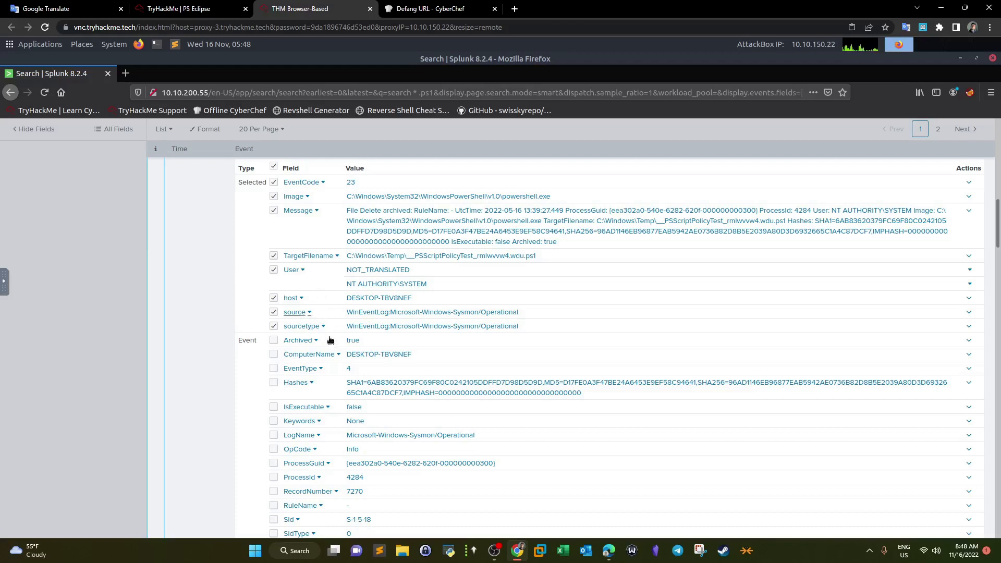
pyautogui.scroll(-1, 329, 340)
pyautogui.scroll(-2, 329, 340)
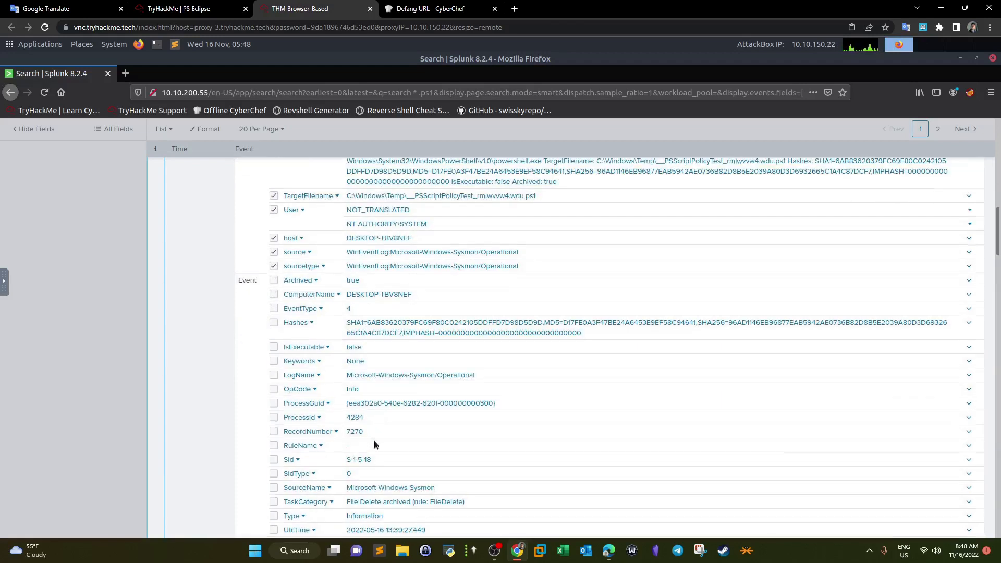
pyautogui.scroll(-2, 375, 443)
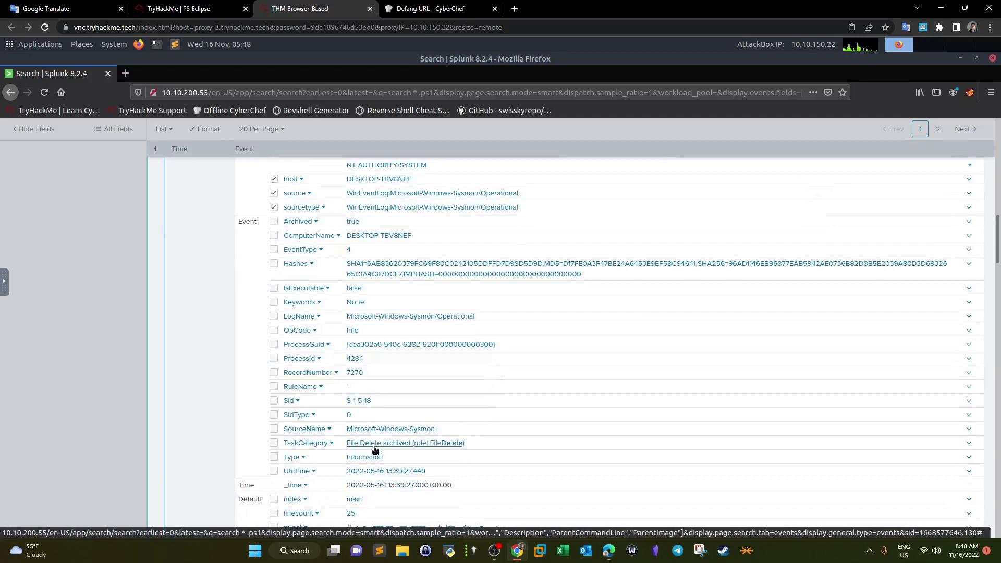
pyautogui.scroll(-2, 375, 449)
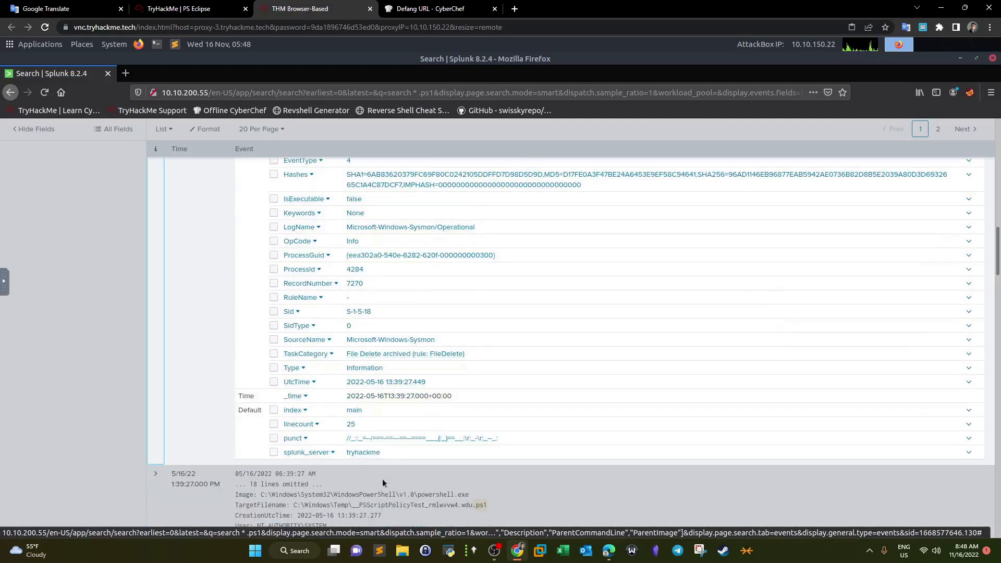
pyautogui.scroll(9, 330, 297)
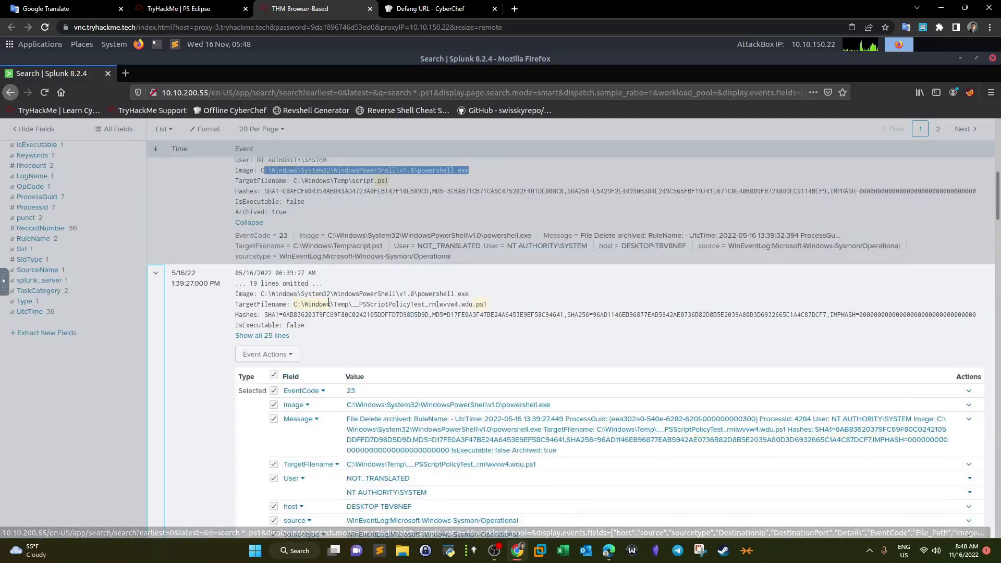
pyautogui.scroll(2, 329, 303)
pyautogui.click(380, 258)
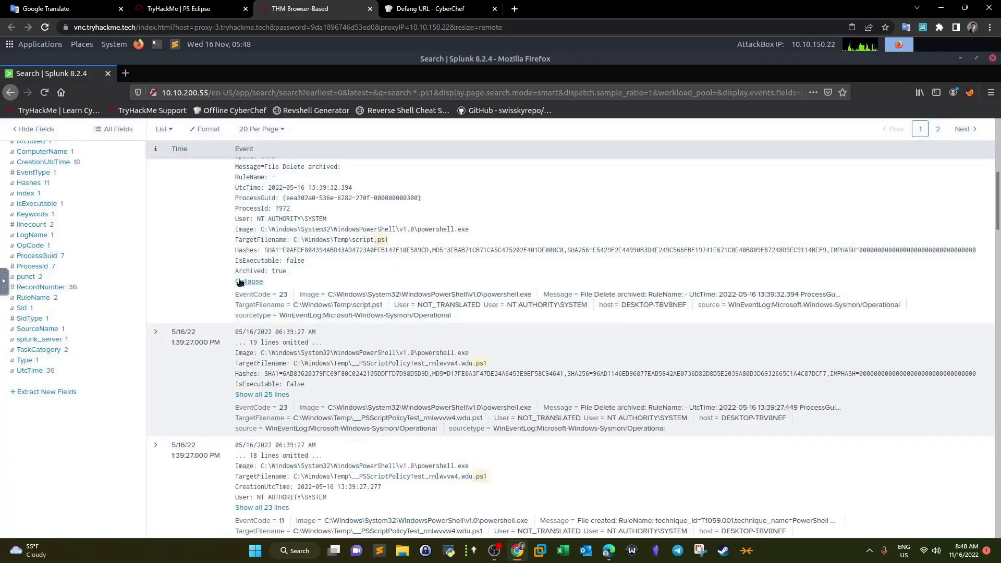
# Shorten the script.ps1 event's raw text, expand its field table, and examine the Message, TargetFilename and Hashes values.
pyautogui.click(241, 281)
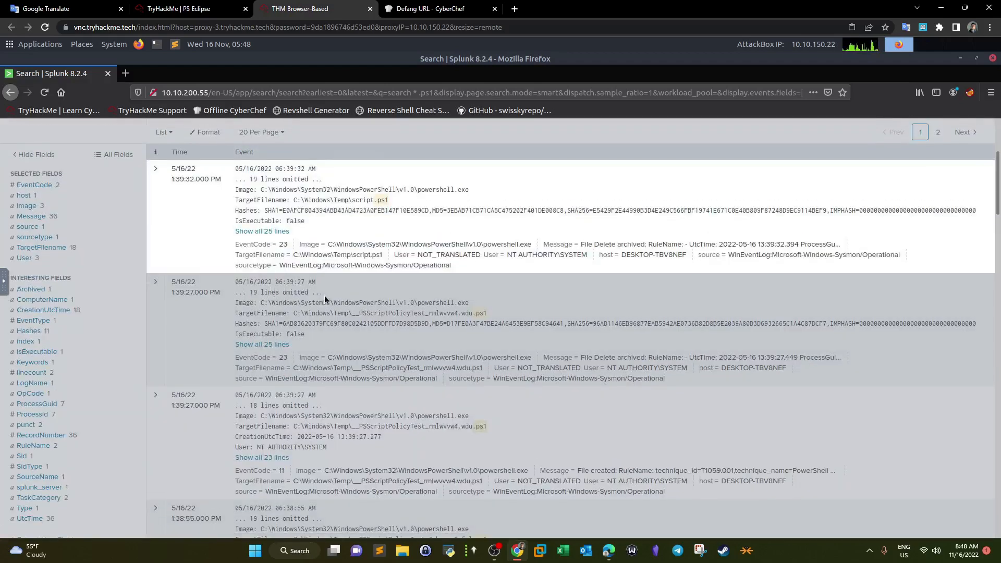
pyautogui.scroll(4, 327, 295)
pyautogui.click(156, 350)
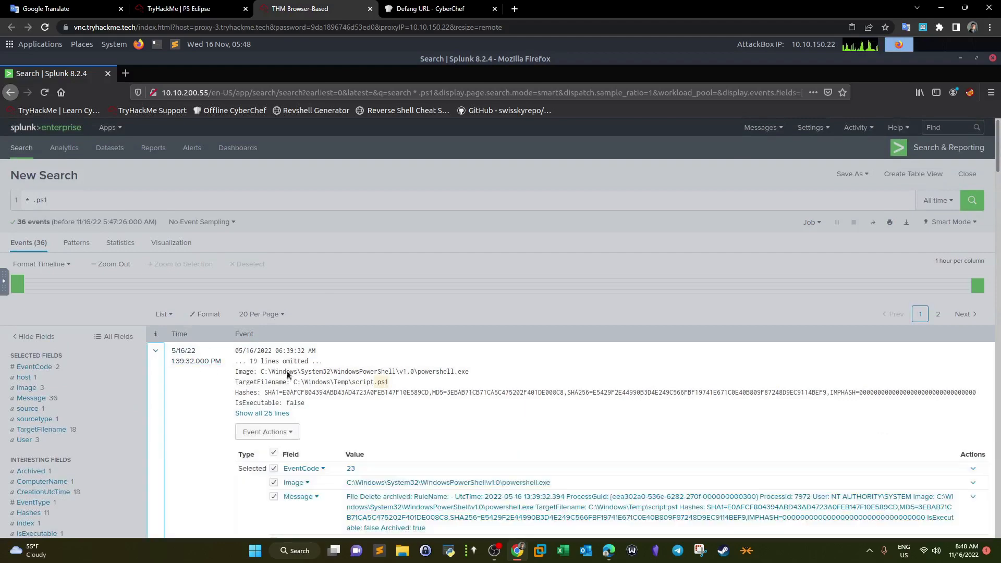
pyautogui.scroll(-3, 296, 365)
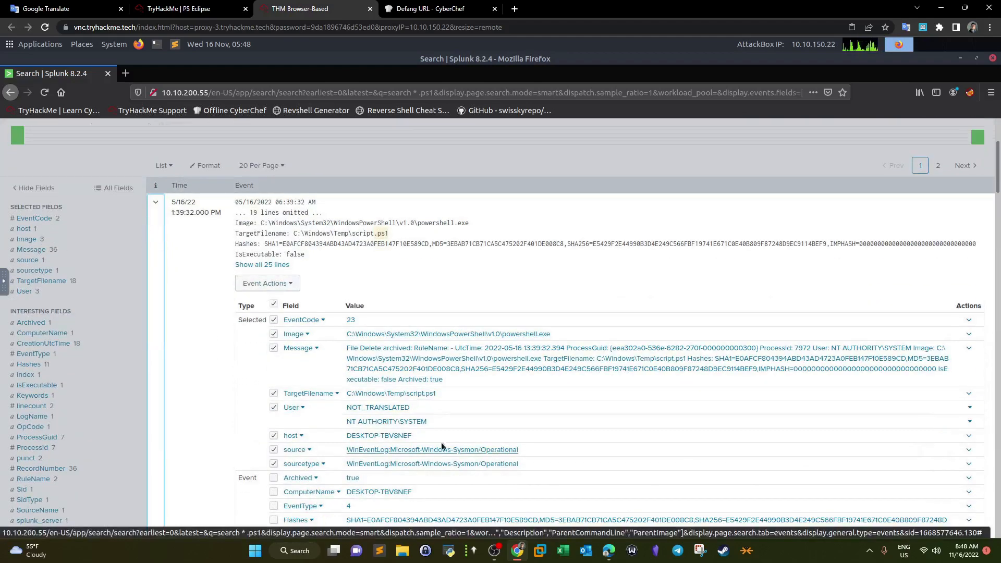
pyautogui.scroll(-2, 417, 446)
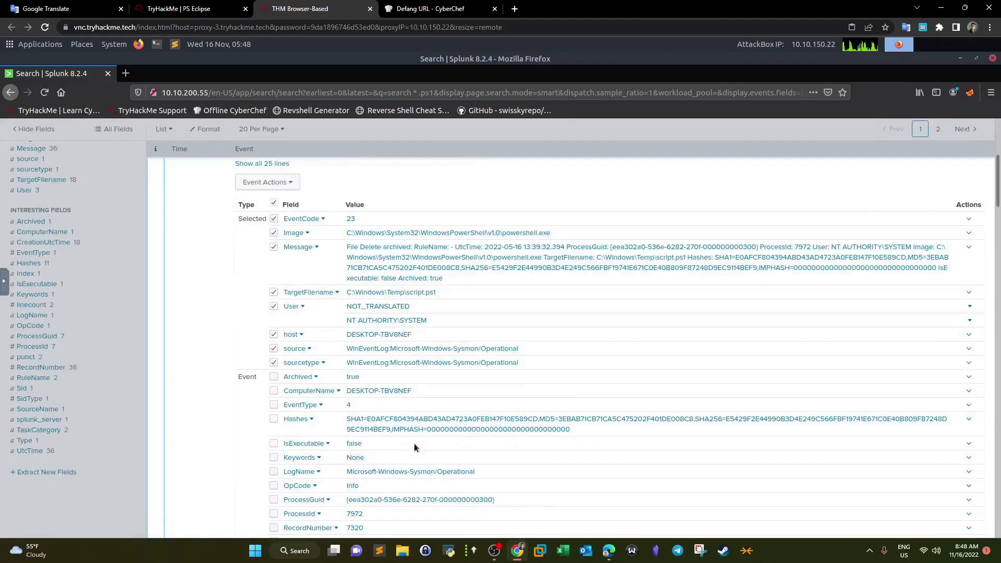
pyautogui.scroll(-1, 416, 446)
pyautogui.scroll(-1, 416, 447)
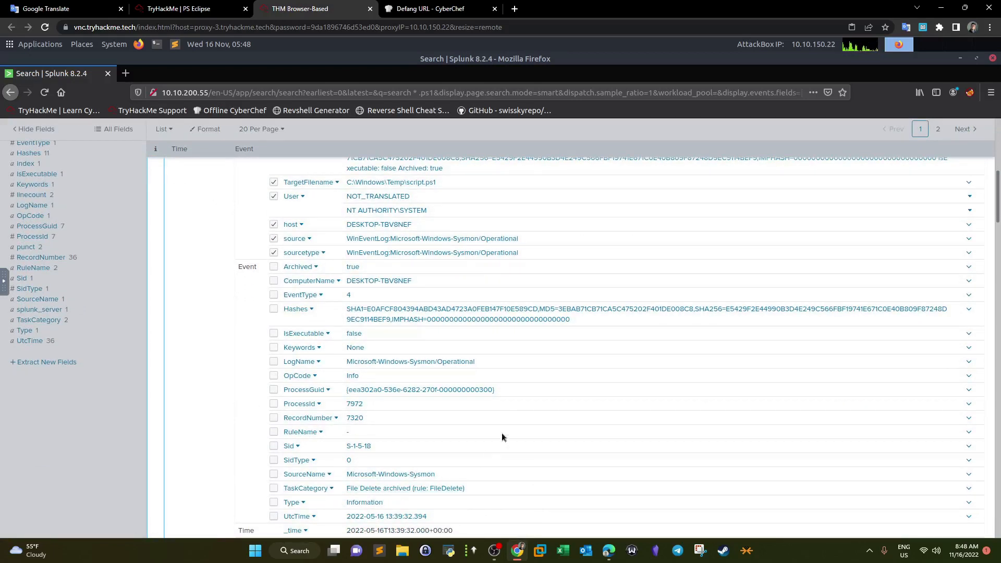
pyautogui.scroll(2, 503, 437)
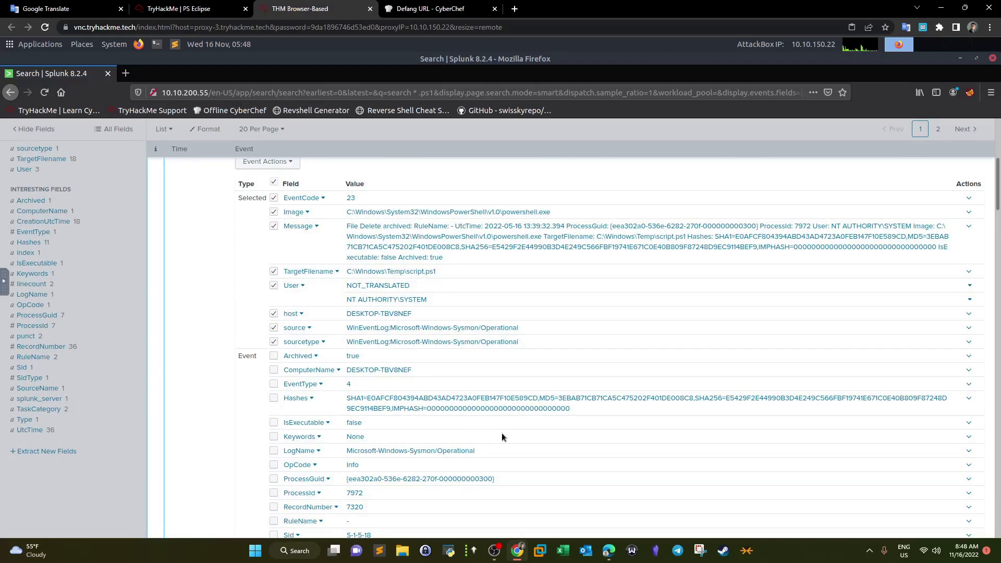
pyautogui.scroll(3, 503, 437)
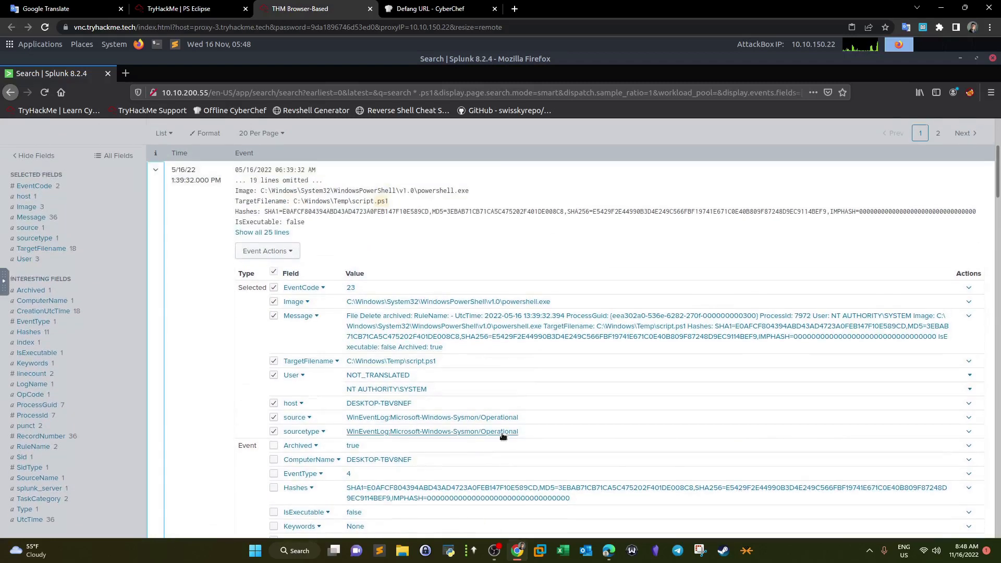
# Fold the script.ps1 event's field table and review the other .ps1 events' TargetFilename paths.
pyautogui.click(156, 174)
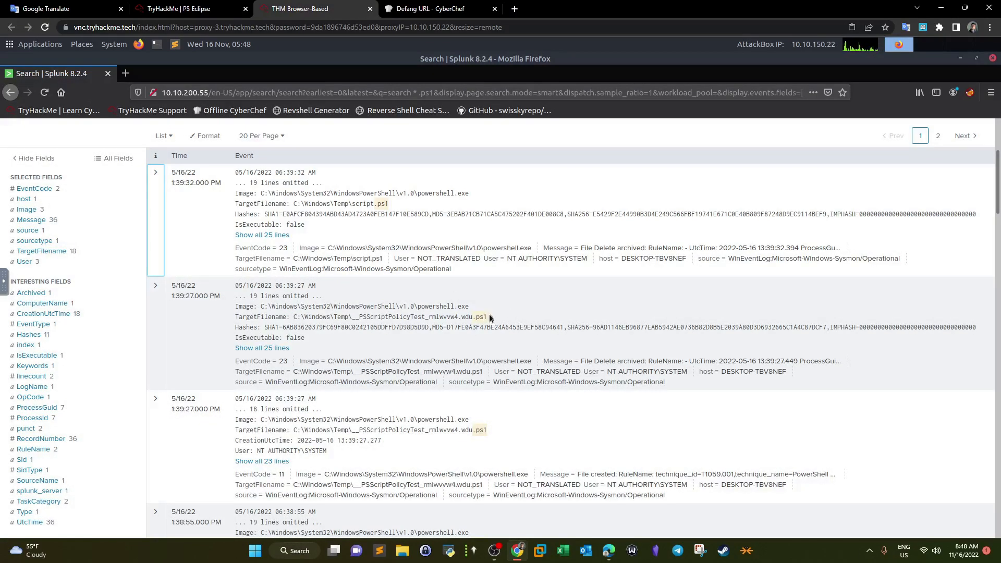
pyautogui.scroll(-3, 485, 317)
pyautogui.scroll(-2, 493, 305)
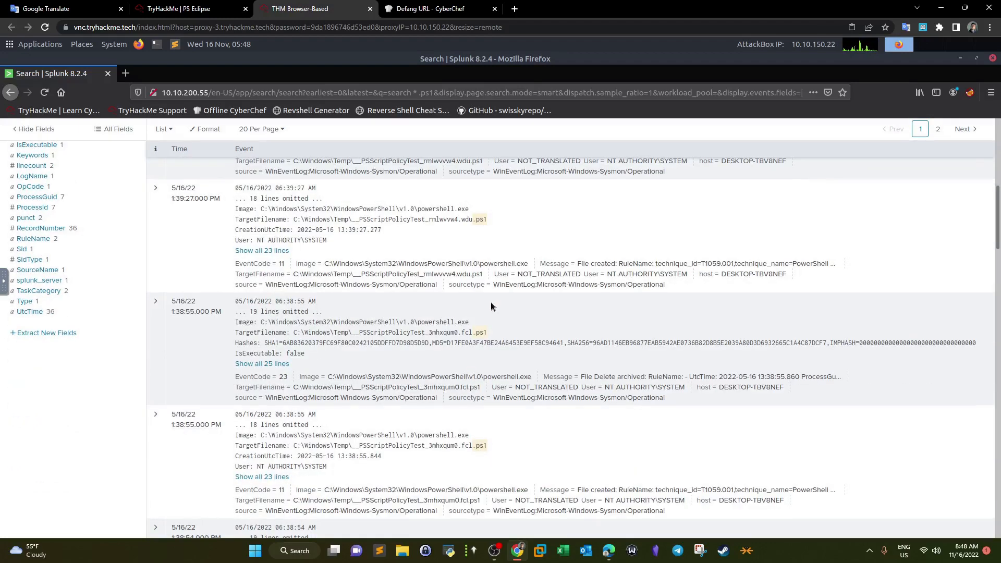
pyautogui.scroll(7, 492, 306)
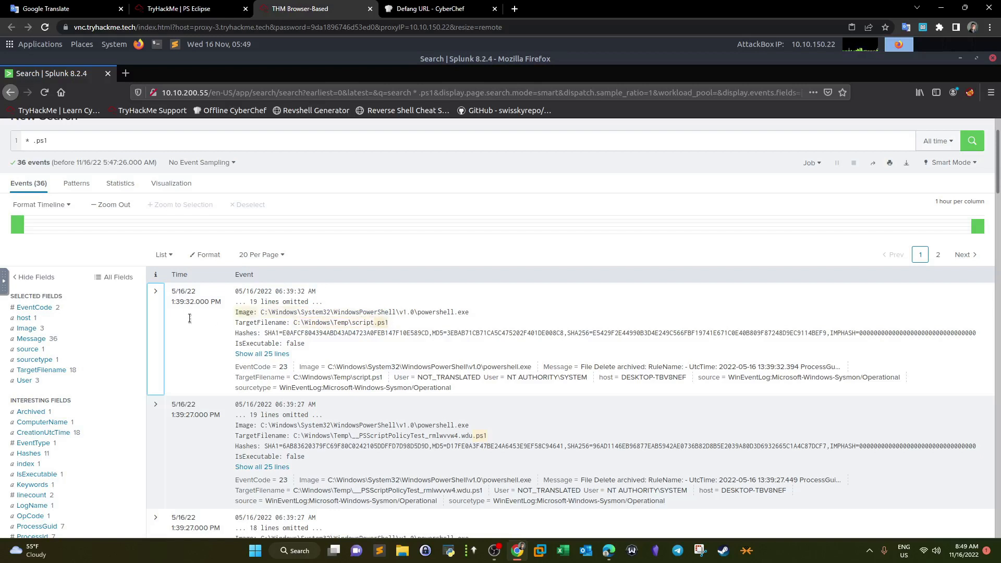
# Examine the top Message values of the .ps1 events, including their TargetFilename paths and hashes, and close the list.
pyautogui.click(44, 339)
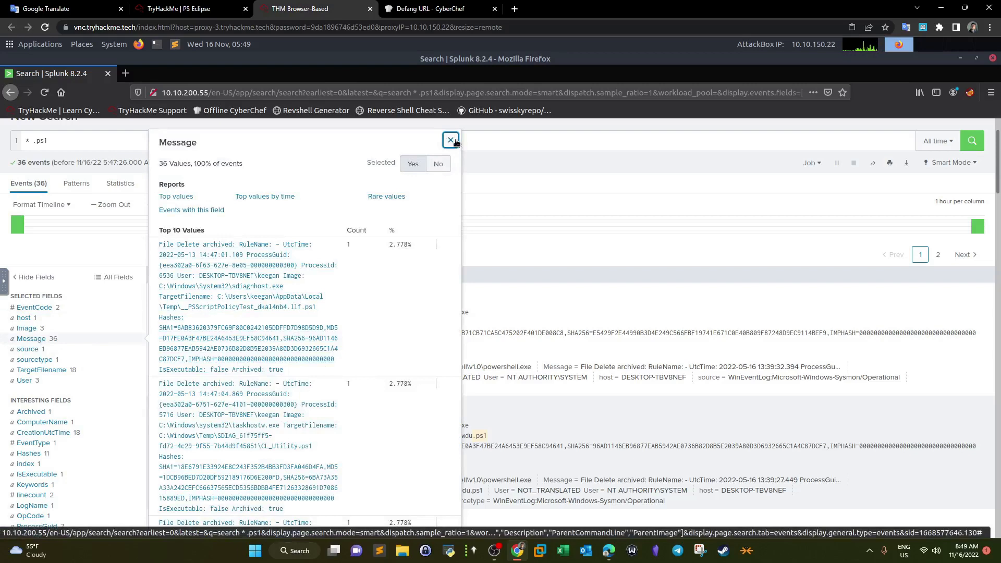
pyautogui.scroll(-2, 355, 229)
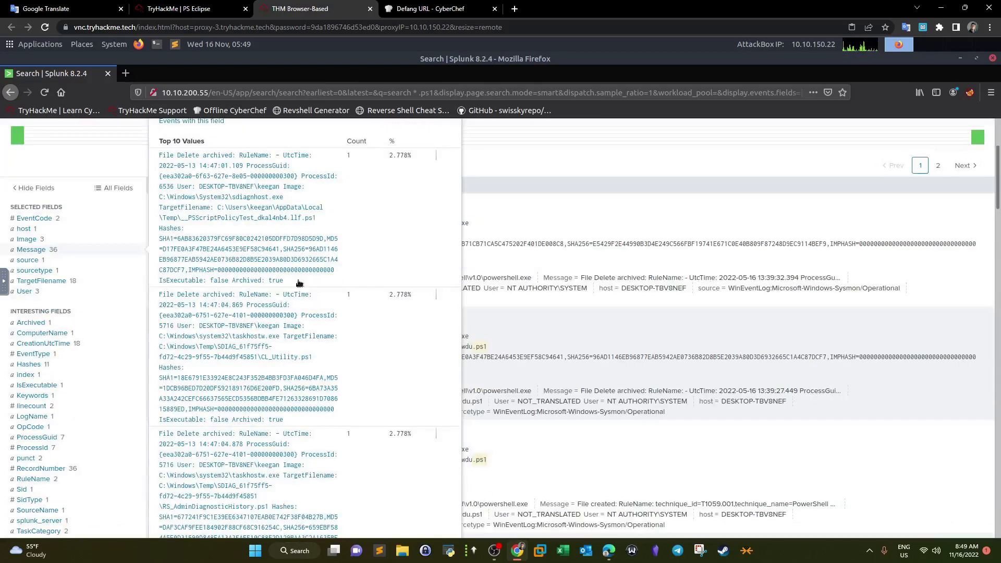
pyautogui.scroll(-2, 356, 261)
pyautogui.scroll(-4, 356, 261)
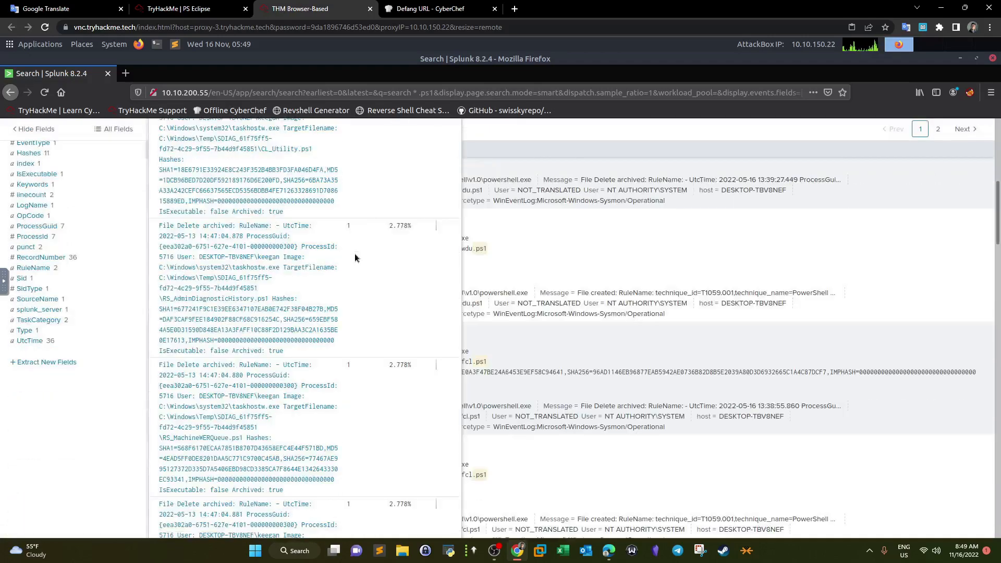
pyautogui.scroll(6, 354, 256)
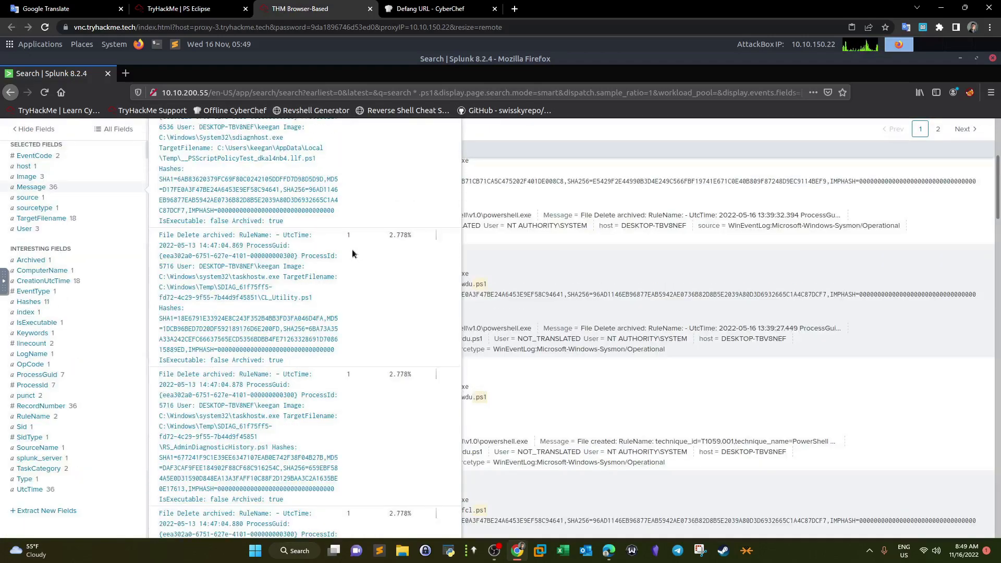
pyautogui.scroll(2, 352, 254)
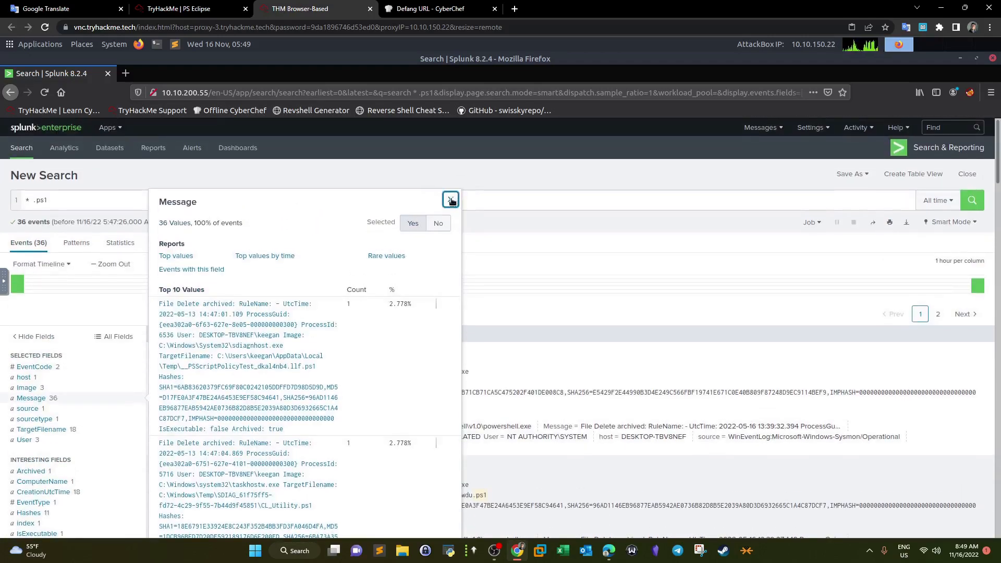
pyautogui.click(450, 198)
# Check the script and binary names in the event and the TryHackMe answers, and replace .ps1 in the Splunk query with script.ps1.
pyautogui.moveTo(389, 382); pyautogui.dragTo(358, 383)
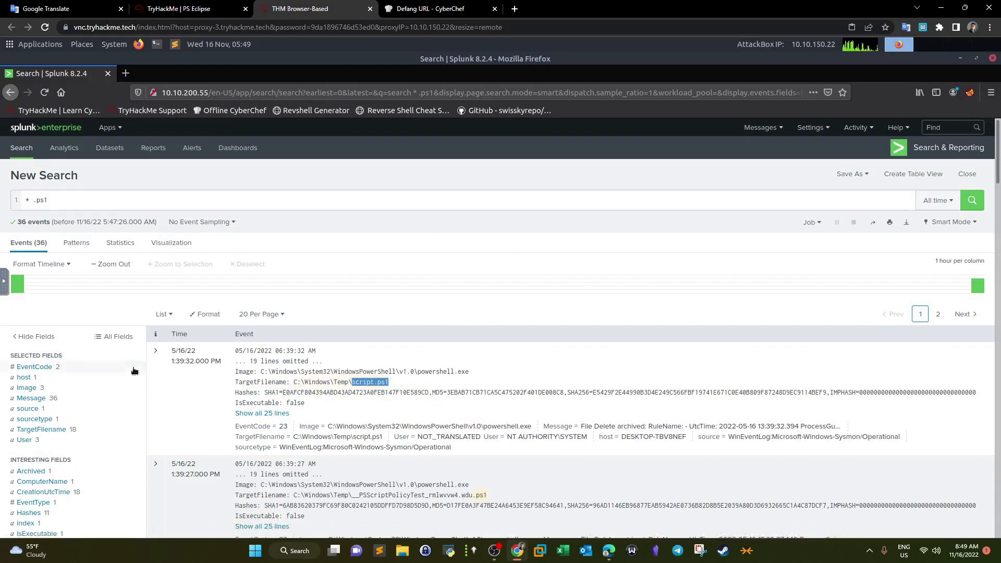
pyautogui.click(178, 8)
pyautogui.moveTo(317, 260); pyautogui.dragTo(202, 254)
pyautogui.click(282, 8)
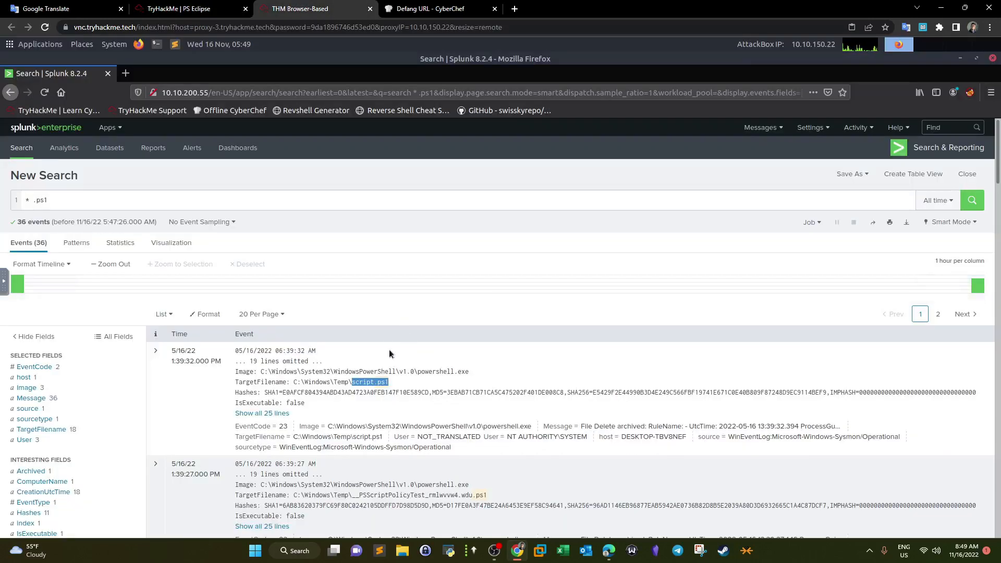
pyautogui.click(36, 201)
pyautogui.doubleClick(50, 201)
pyautogui.press('BackSpace')
pyautogui.write('script.ps1')
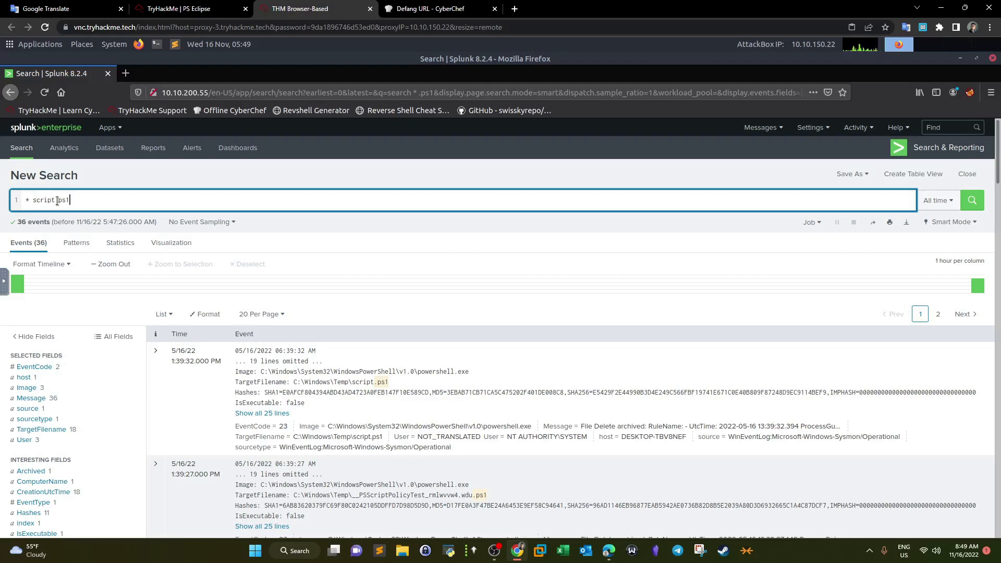
# Copy OUTSTANDING_GUTTER.exe from the TryHackMe answer, append it to the Splunk query, and run * script.ps1 OUTSTANDING_GUTTER.exe.
pyautogui.click(177, 8)
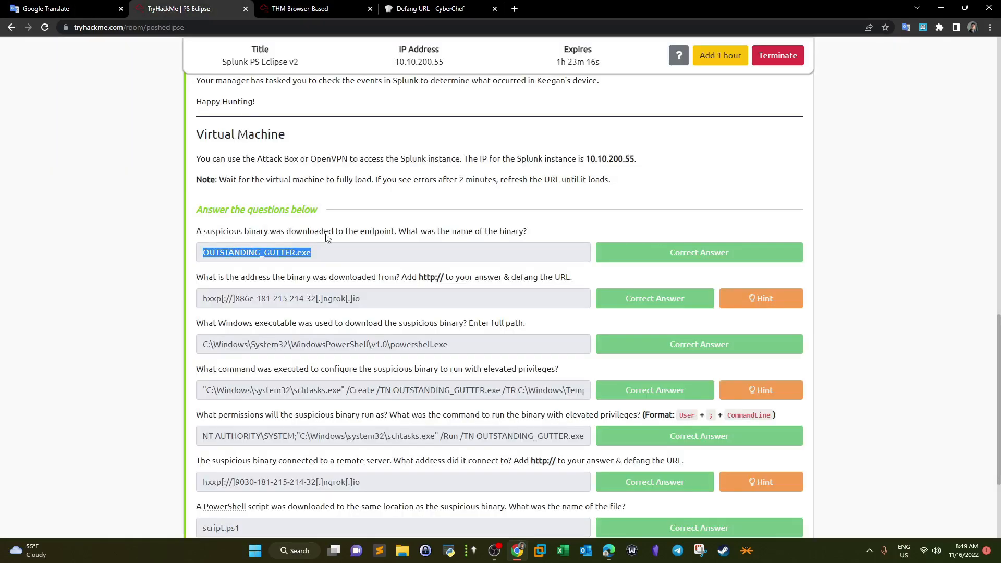
pyautogui.hotkey('ctrl', 'c')
pyautogui.click(295, 13)
pyautogui.hotkey('ctrl', 'v')
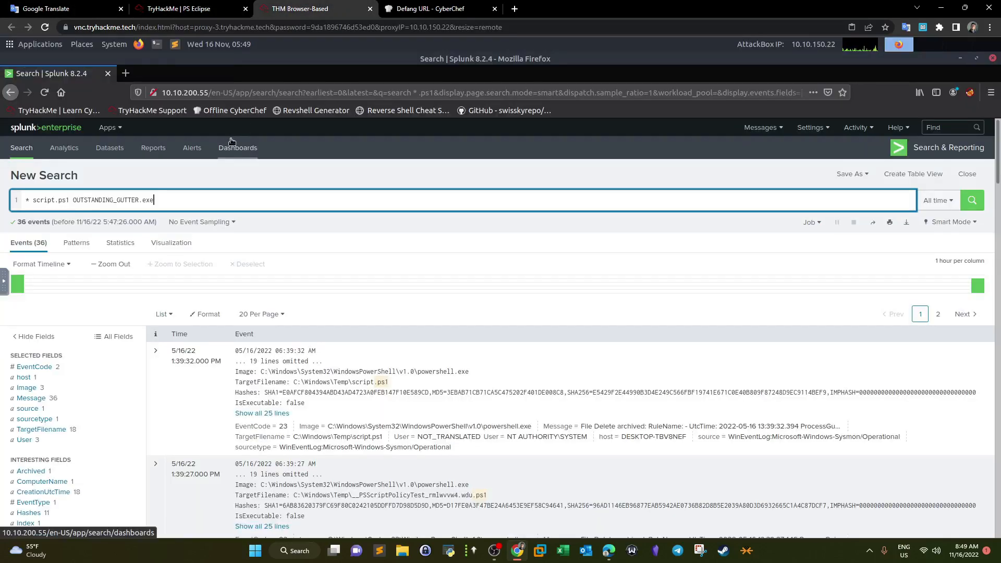
pyautogui.press('Return')
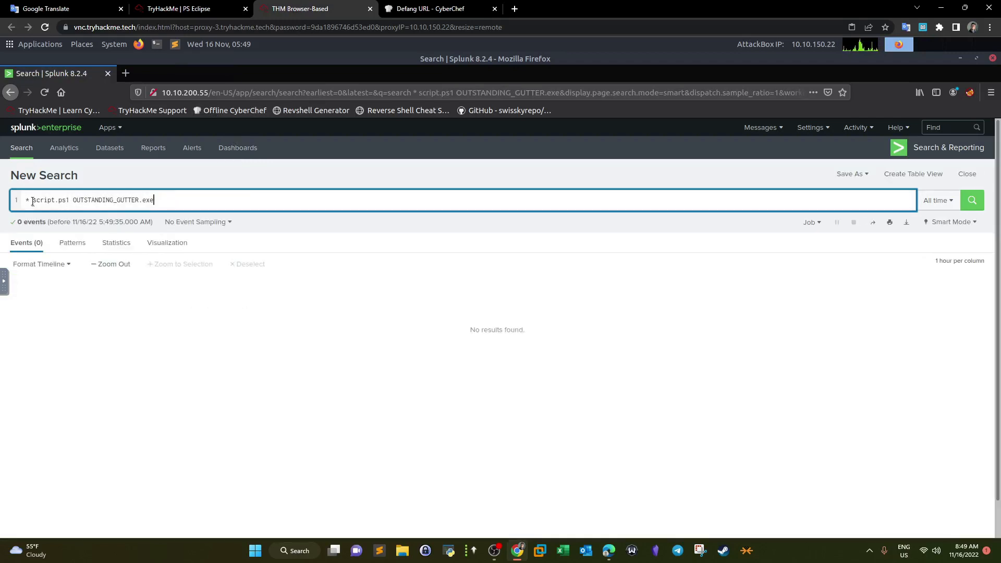
# Remove script.ps1 from the query, rerun the search as * OUTSTANDING_GUTTER.exe, and glance back at the TryHackMe questions.
pyautogui.moveTo(72, 201); pyautogui.dragTo(34, 202)
pyautogui.press('BackSpace')
pyautogui.press('Return')
pyautogui.click(197, 6)
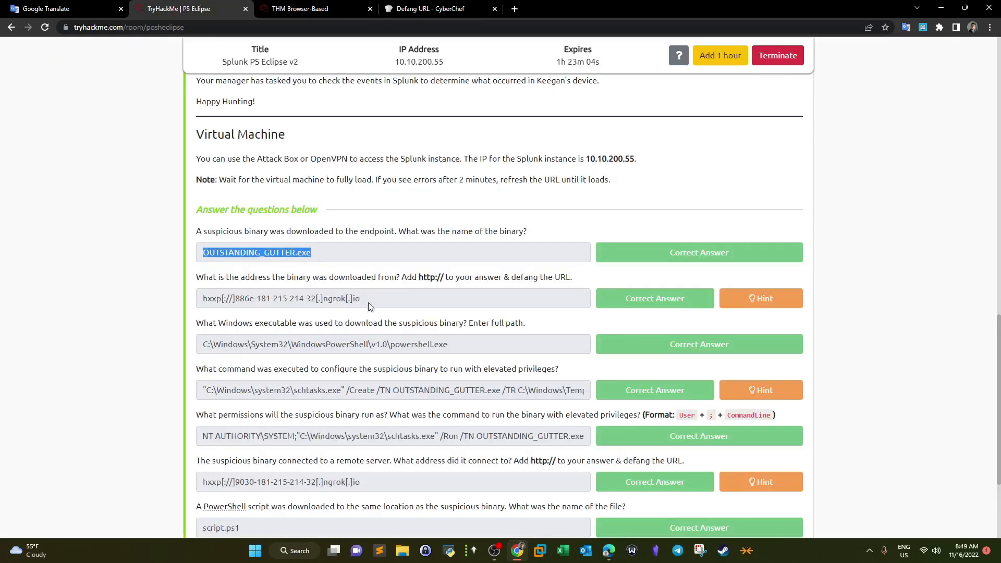
pyautogui.hotkey('ctrl', 'Tab')
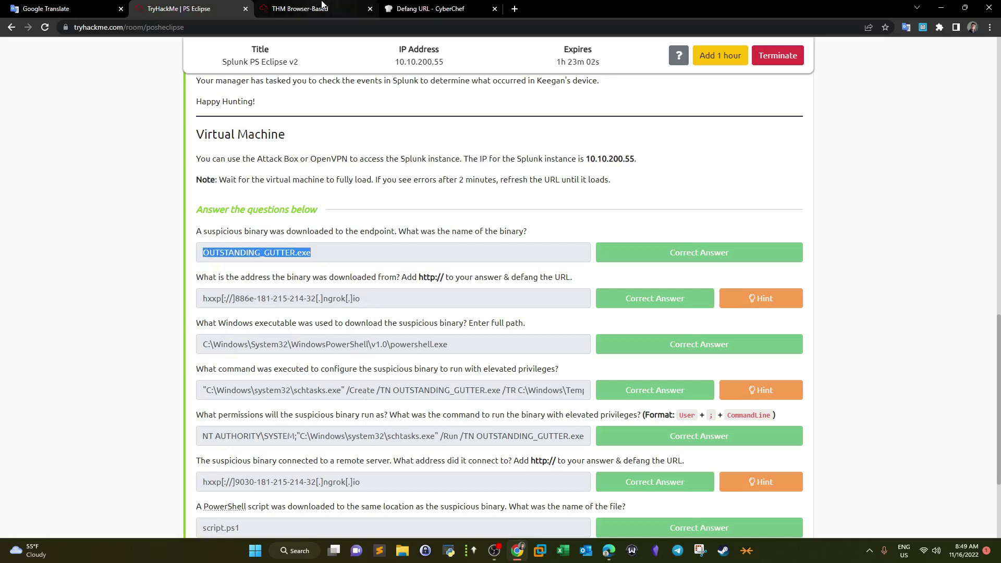
pyautogui.scroll(-2, 134, 327)
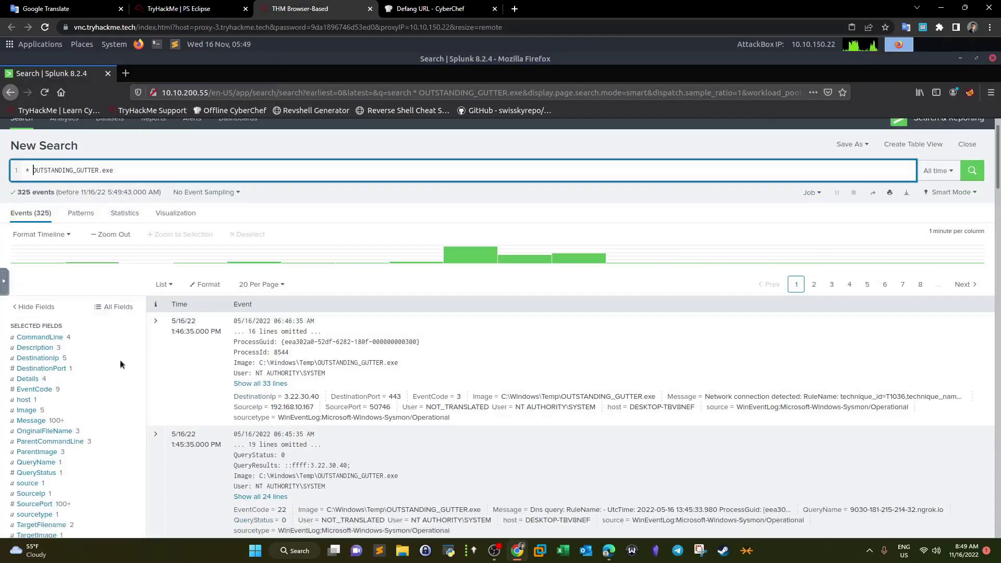
pyautogui.scroll(-1, 65, 418)
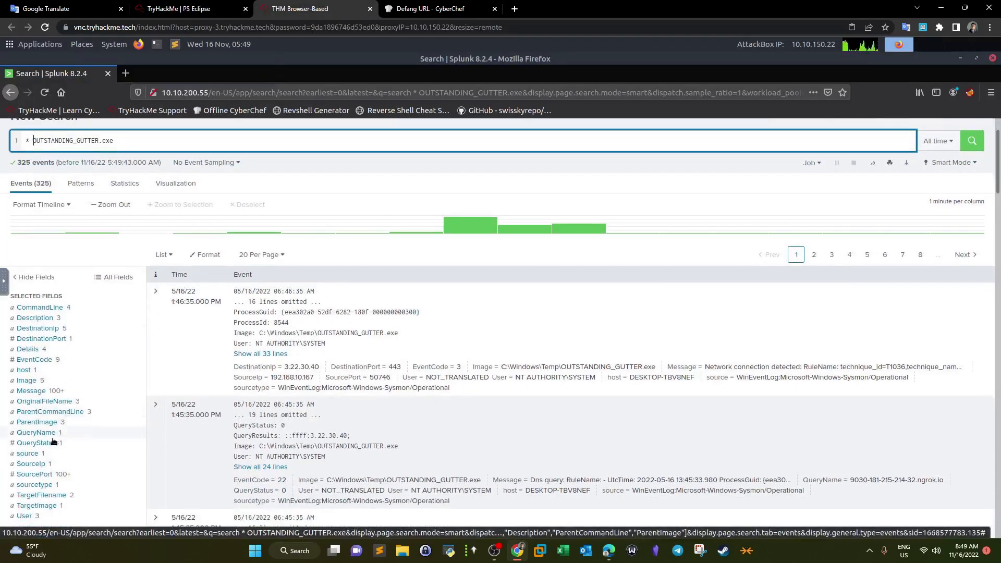
pyautogui.click(45, 442)
pyautogui.click(42, 433)
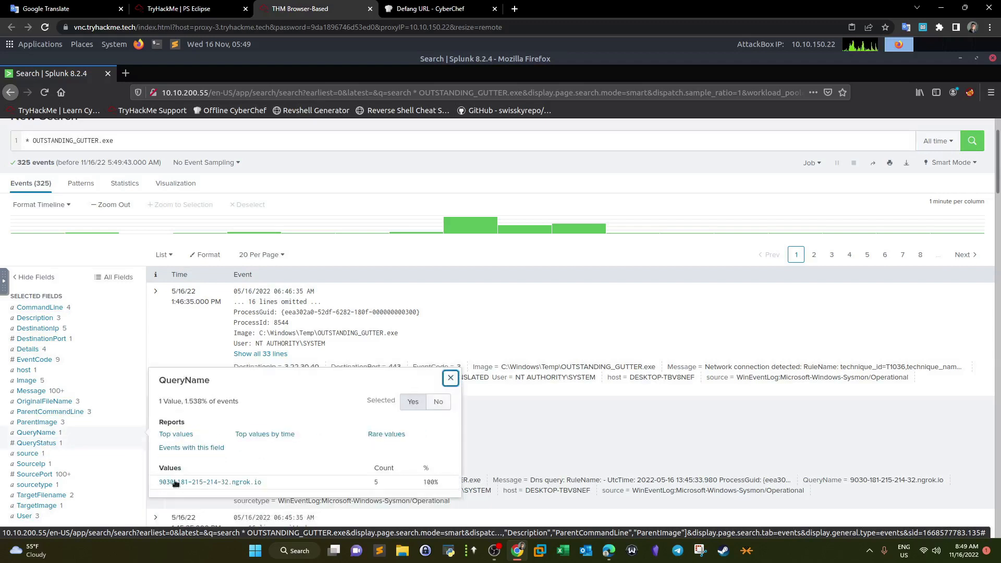
pyautogui.click(188, 480)
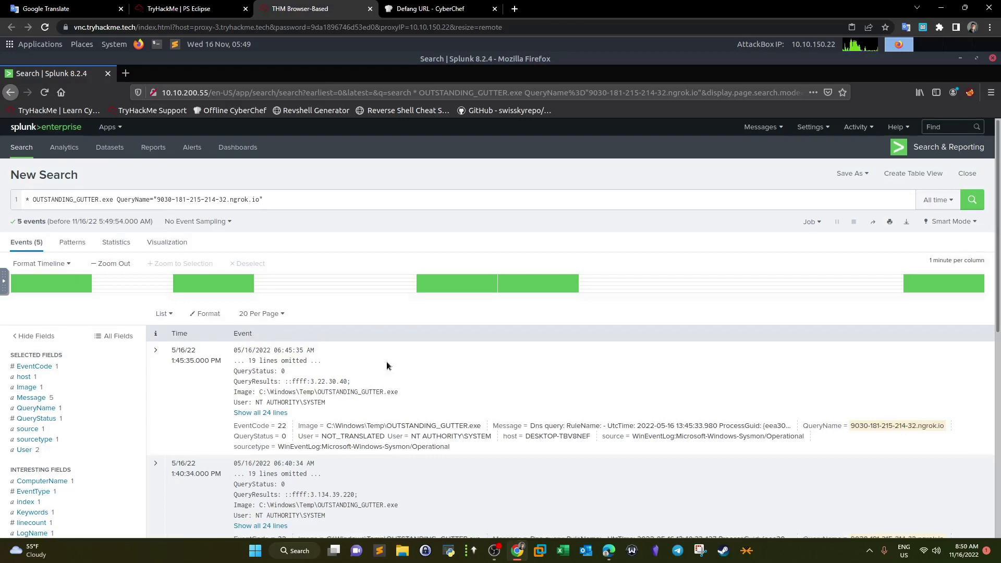
# Review the filtered DNS query events, comparing their QueryResults, Image and User values.
pyautogui.scroll(-1, 387, 365)
pyautogui.scroll(-1, 387, 364)
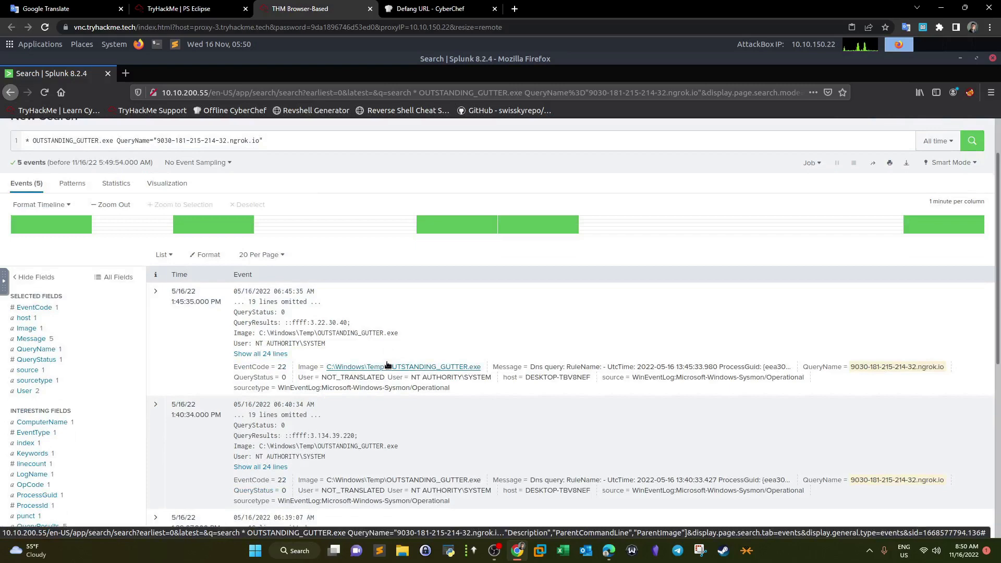
pyautogui.scroll(-2, 321, 417)
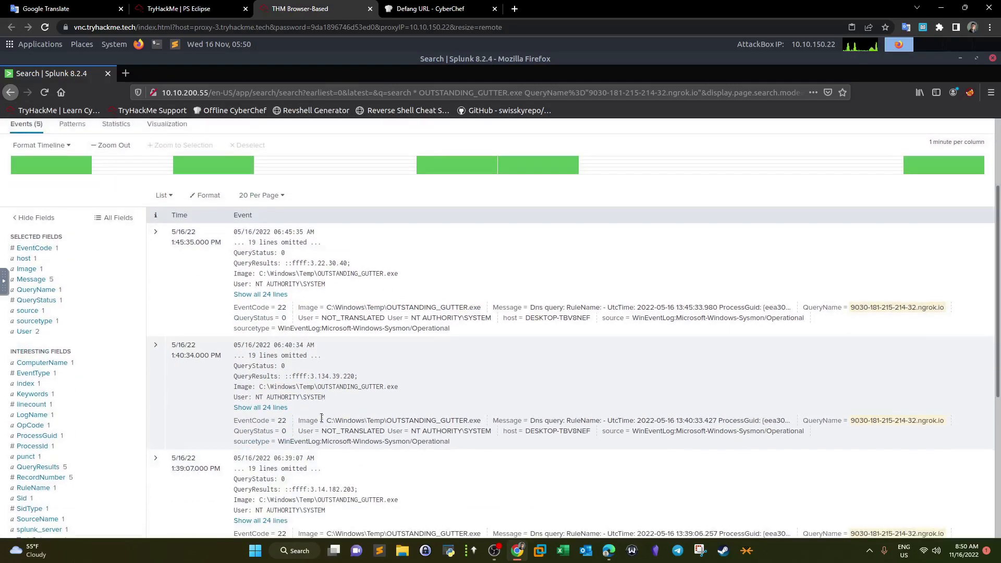
pyautogui.scroll(-2, 321, 417)
pyautogui.scroll(-3, 321, 420)
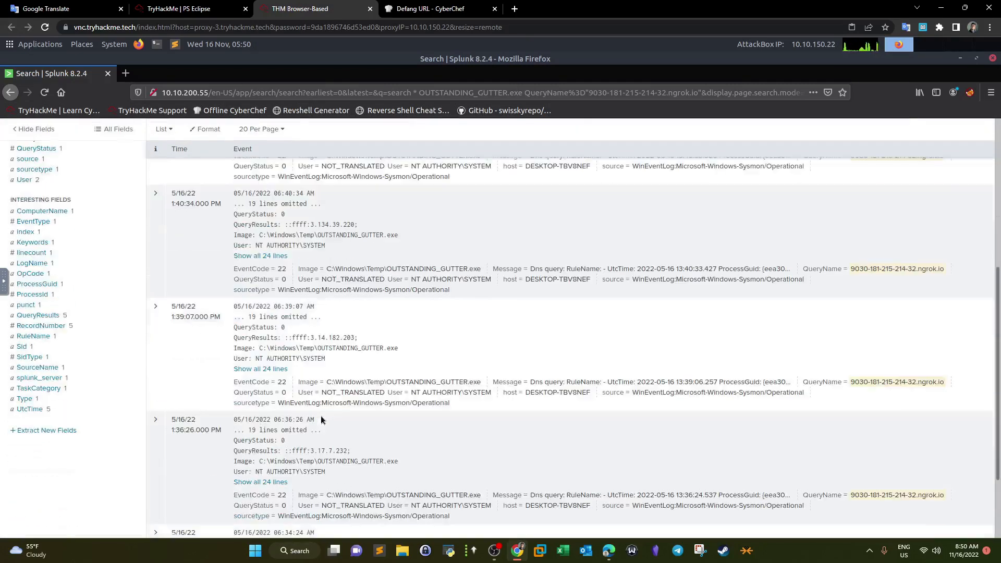
pyautogui.scroll(-3, 322, 418)
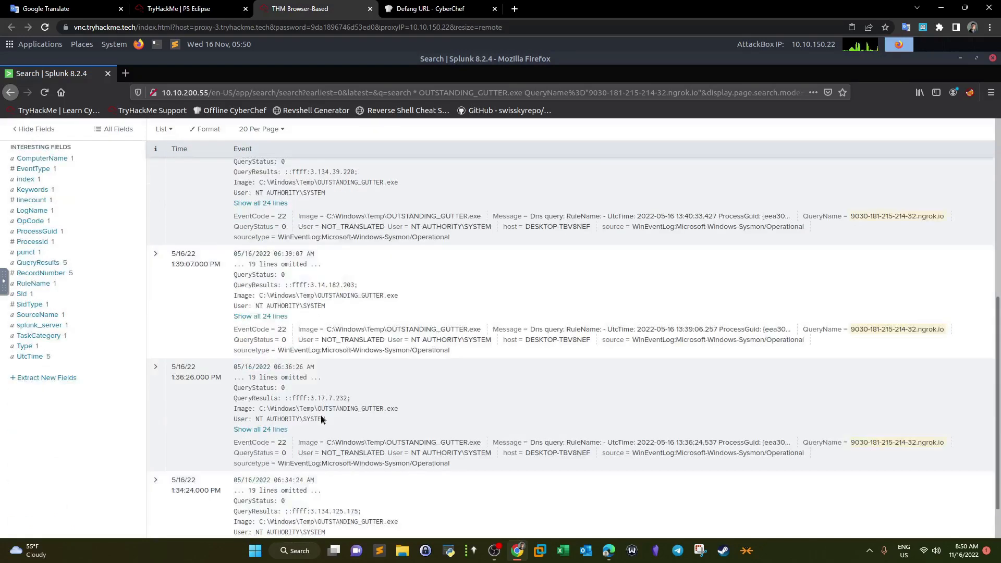
pyautogui.scroll(12, 322, 418)
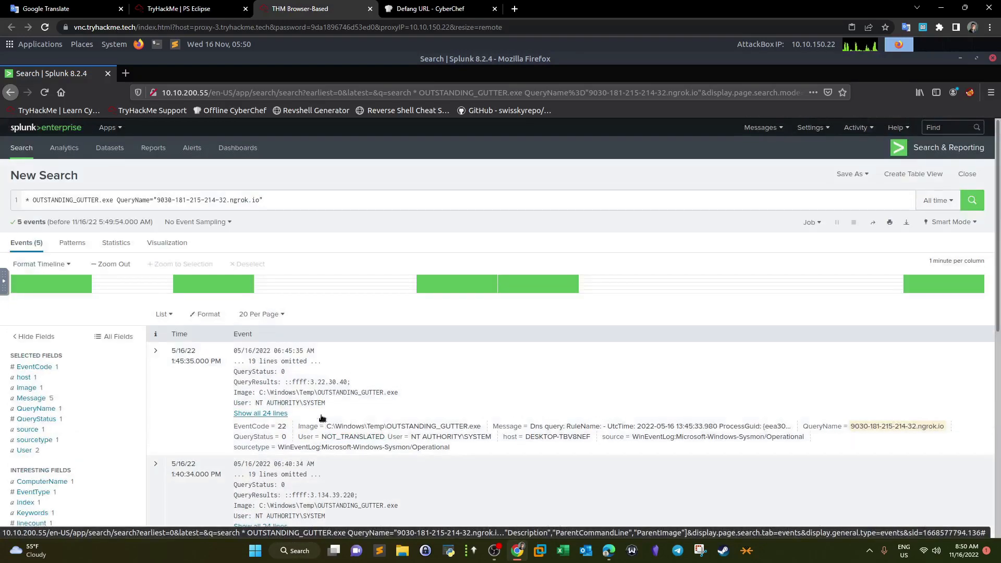
# Examine the Message field's values for the filtered DNS query events and close the list.
pyautogui.scroll(-3, 322, 419)
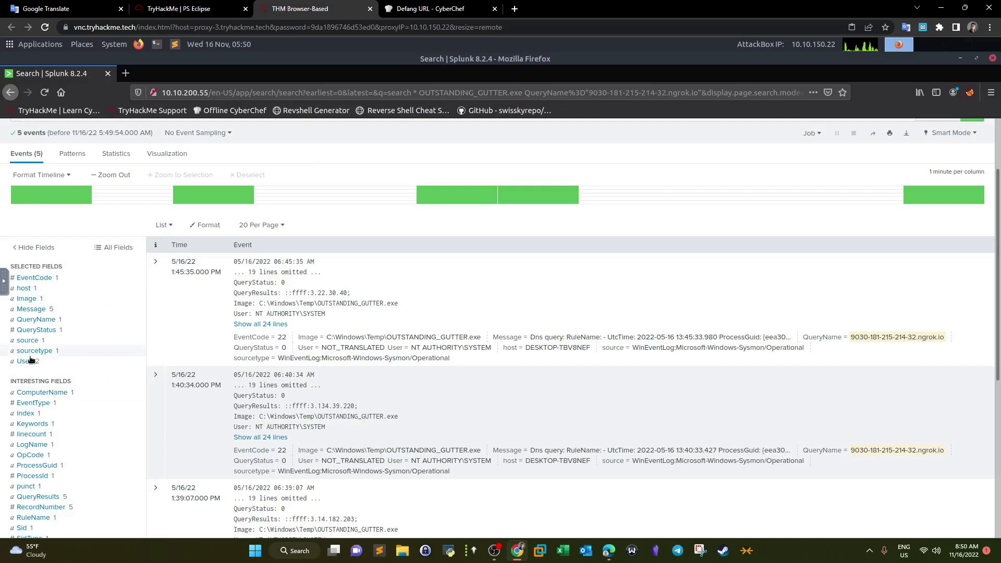
pyautogui.click(30, 309)
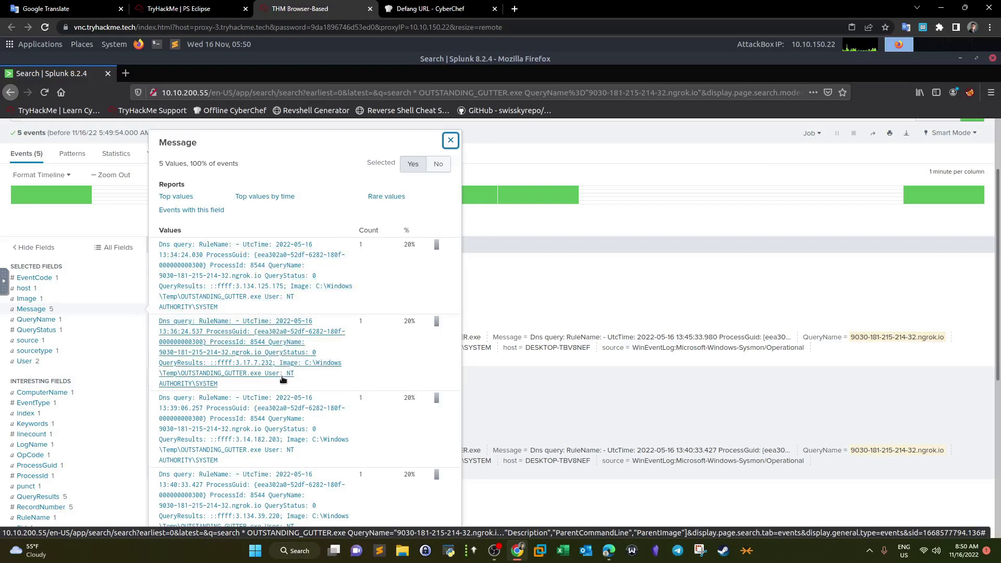
pyautogui.scroll(-2, 282, 379)
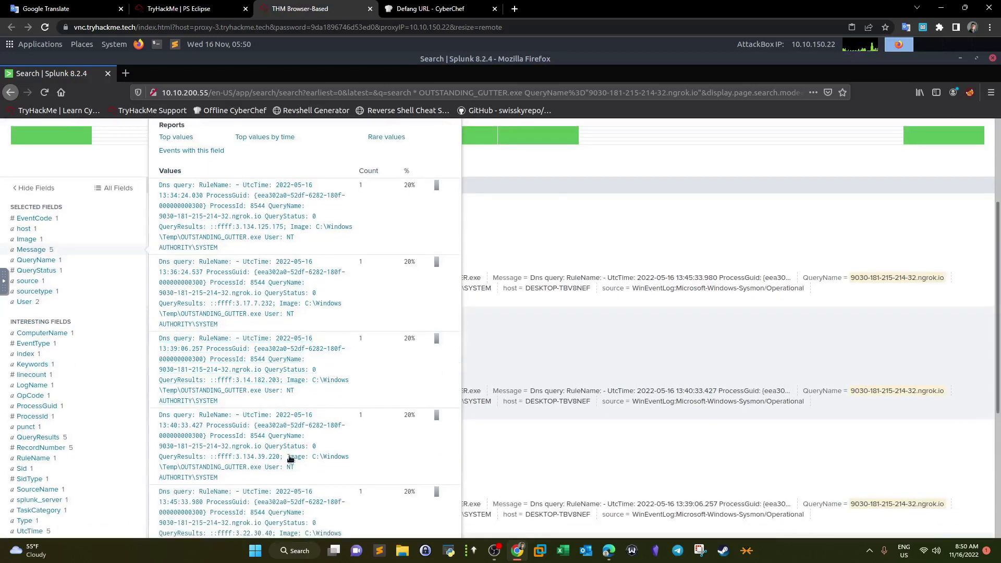
pyautogui.scroll(-2, 290, 458)
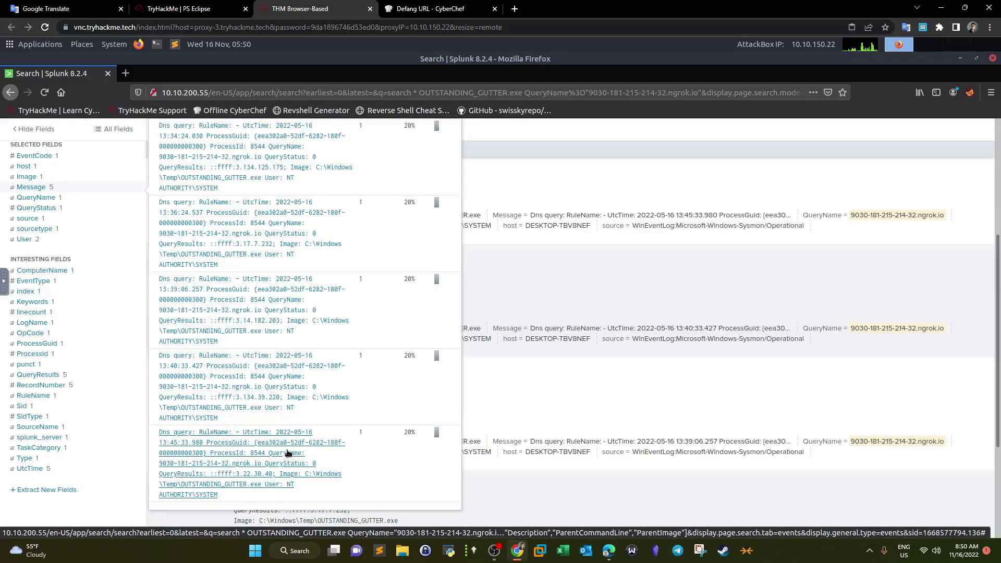
pyautogui.scroll(2, 450, 149)
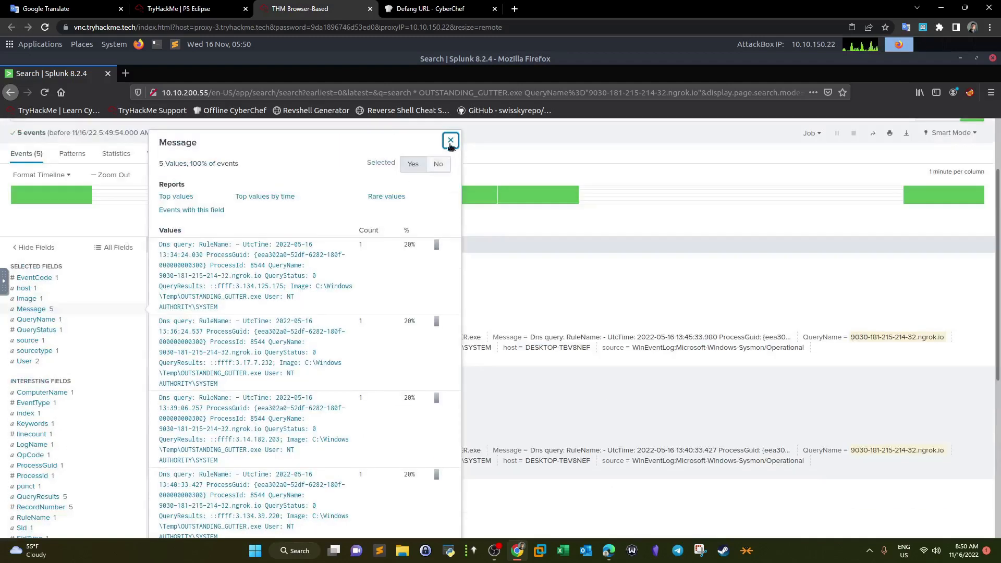
pyautogui.click(451, 141)
# Show all lines of the 06:45:35 OUTSTANDING_GUTTER.exe event and examine its Image, Message and TaskCategory values.
pyautogui.moveTo(399, 303); pyautogui.dragTo(317, 303)
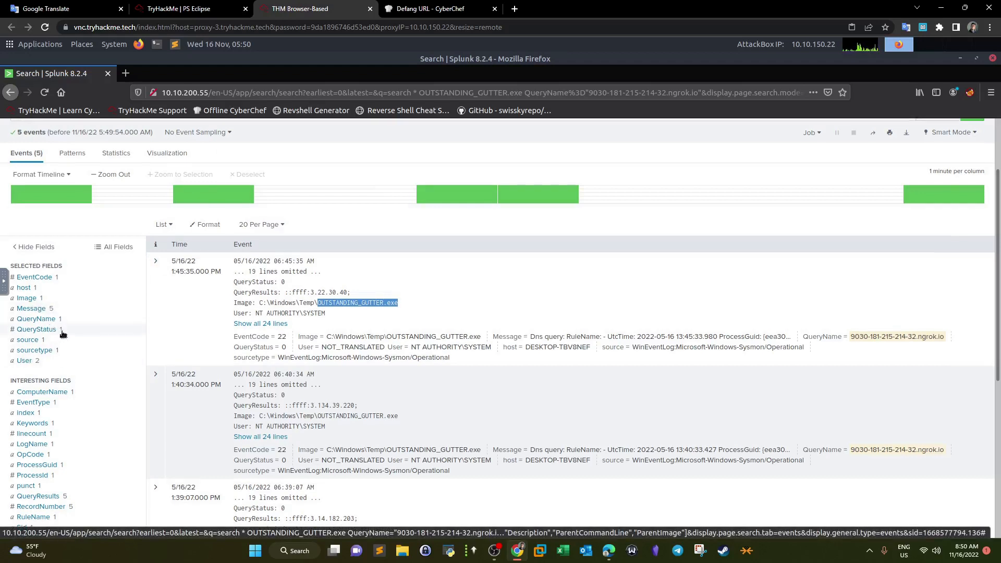
pyautogui.scroll(-2, 62, 334)
pyautogui.scroll(-2, 62, 334)
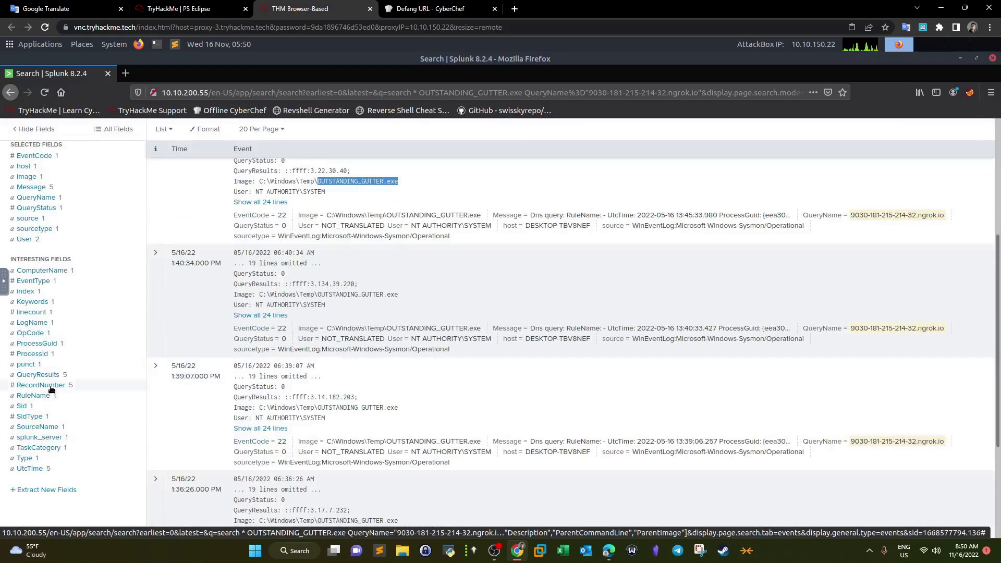
pyautogui.scroll(2, 66, 375)
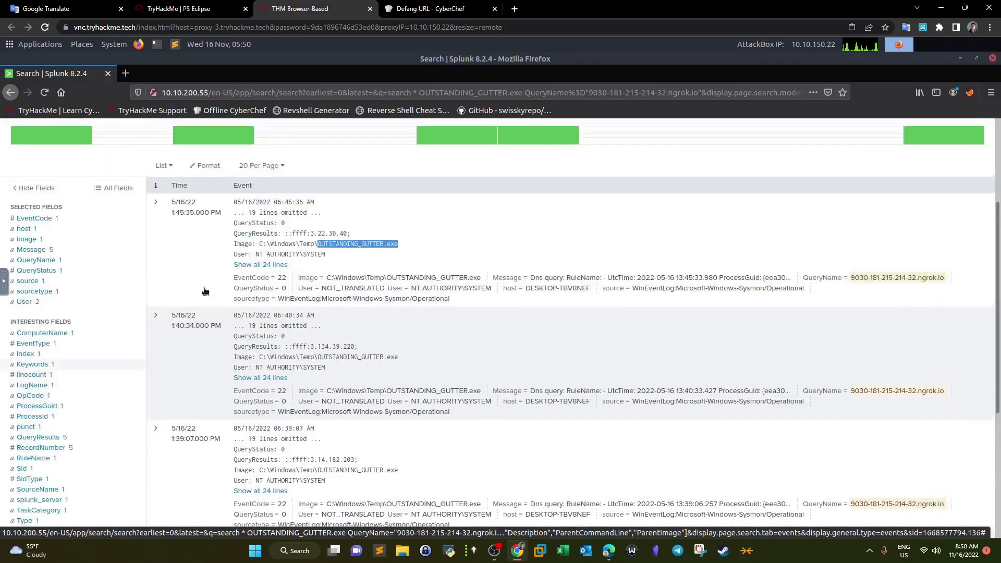
pyautogui.click(278, 266)
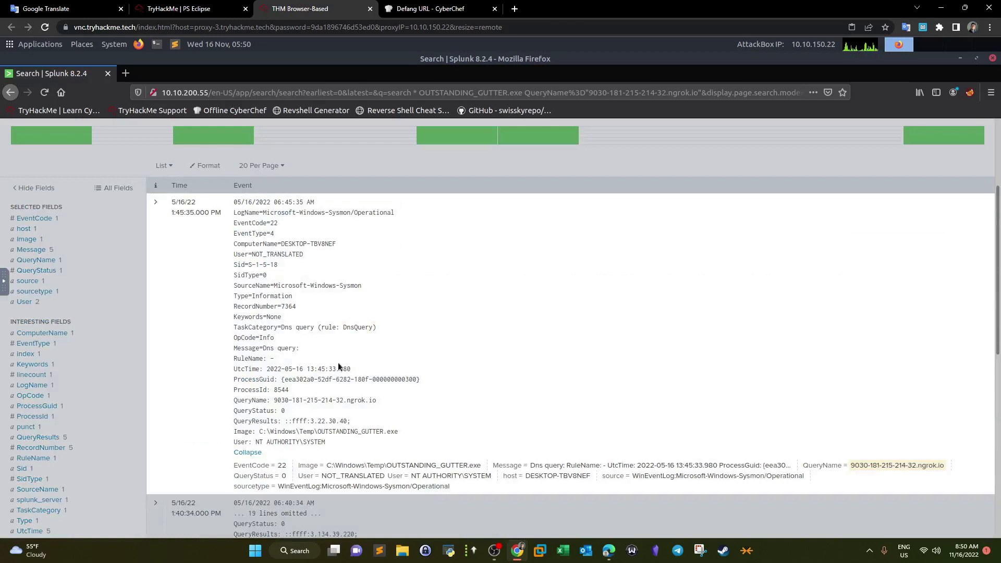
pyautogui.moveTo(296, 348); pyautogui.dragTo(266, 348)
pyautogui.scroll(1, 310, 298)
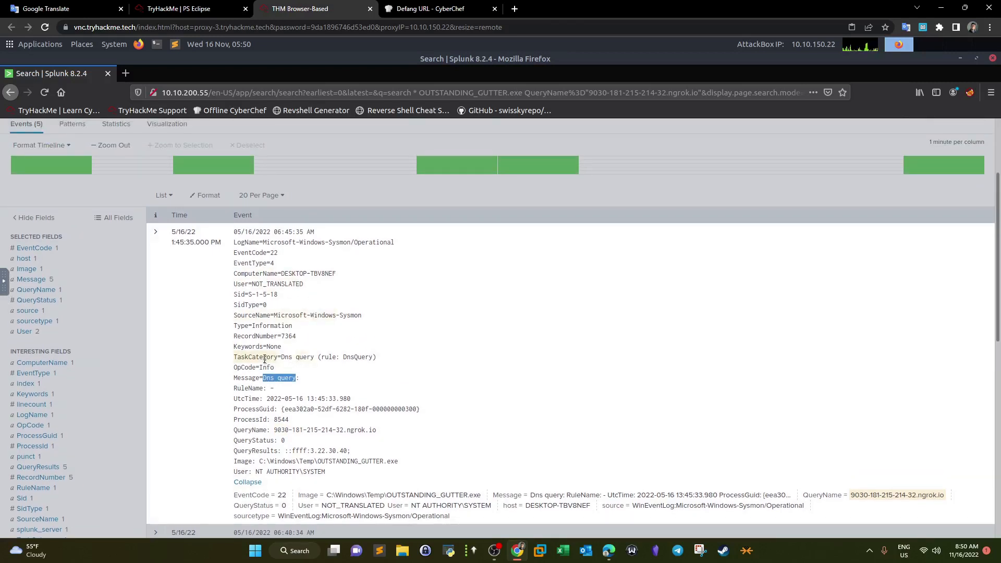
# Expand the field details of the 06:45:35 OUTSTANDING_GUTTER.exe event and examine its QueryName value.
pyautogui.click(155, 232)
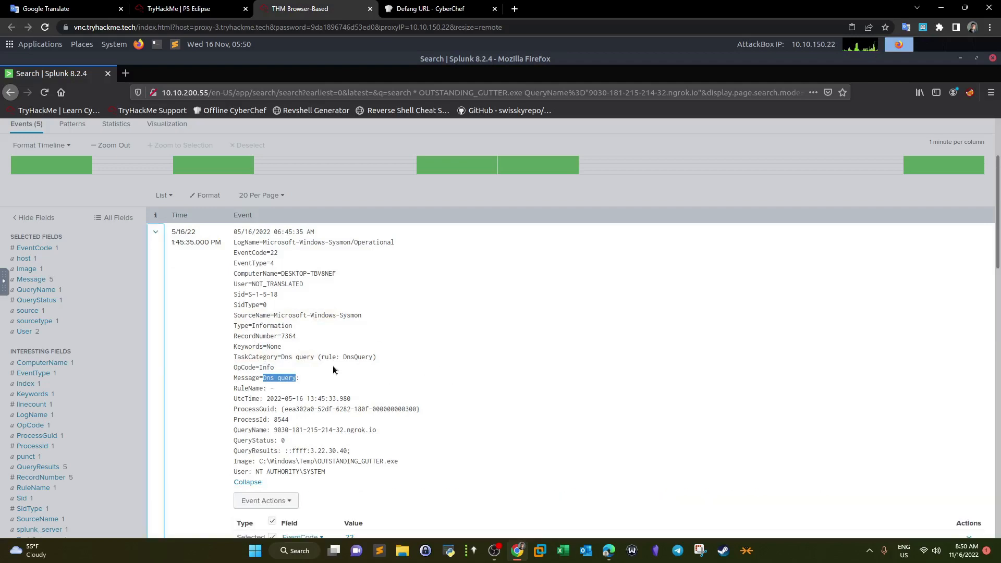
pyautogui.scroll(-3, 333, 371)
pyautogui.scroll(-2, 334, 367)
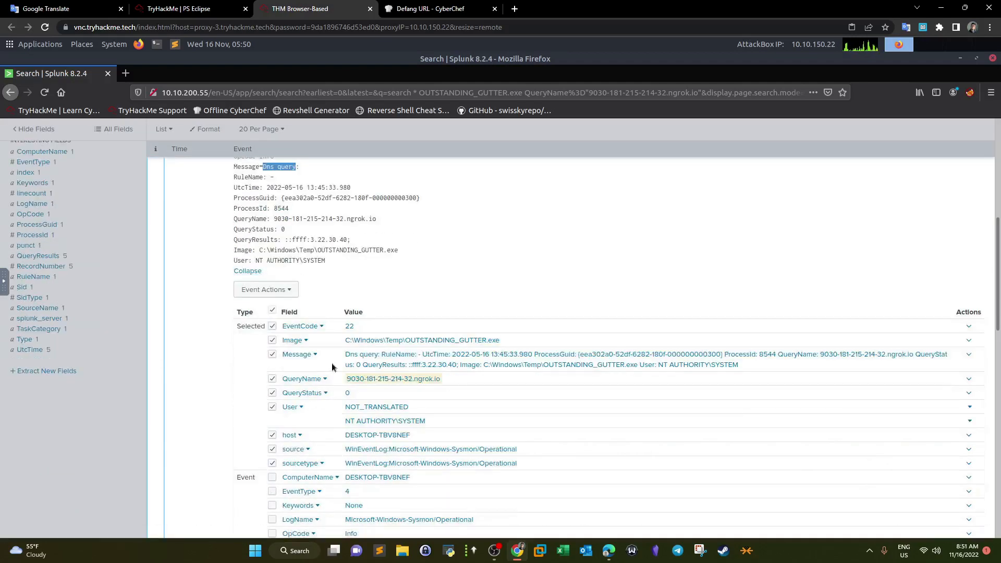
pyautogui.scroll(-3, 333, 366)
pyautogui.scroll(-1, 333, 367)
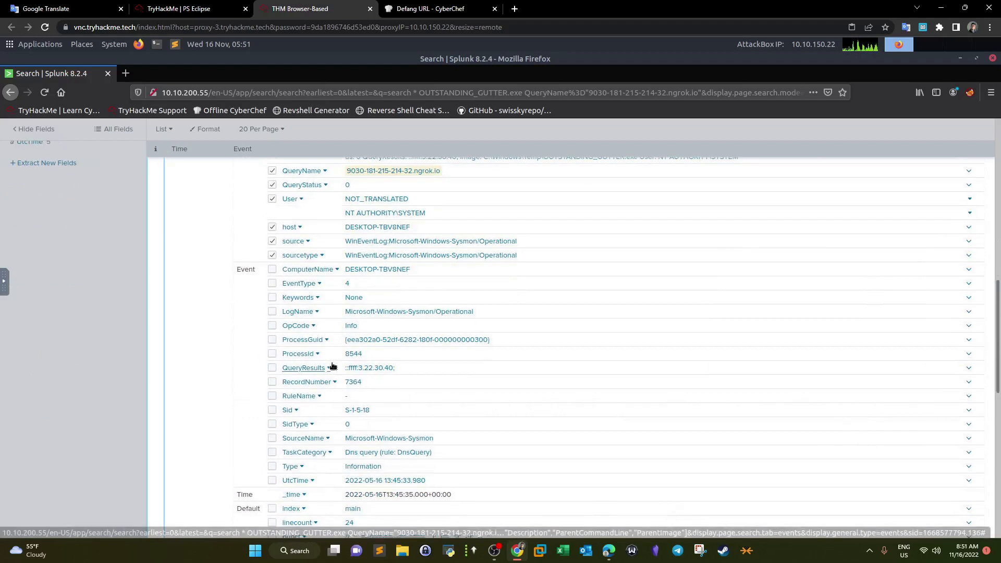
pyautogui.scroll(3, 332, 367)
pyautogui.moveTo(345, 320); pyautogui.dragTo(457, 323)
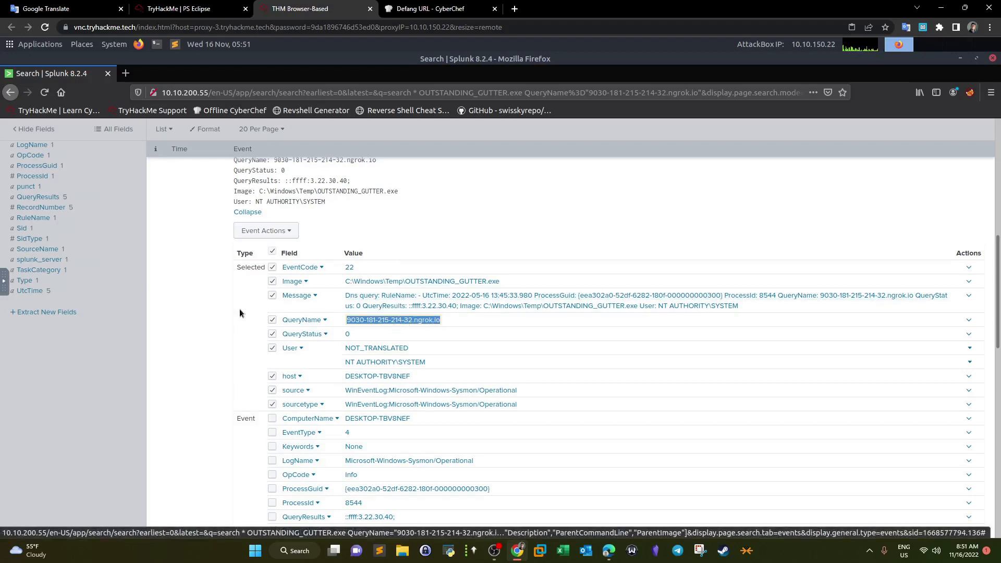
# Examine the Image line in the 06:45:35 event's raw text and collapse the event's field details.
pyautogui.scroll(7, 242, 313)
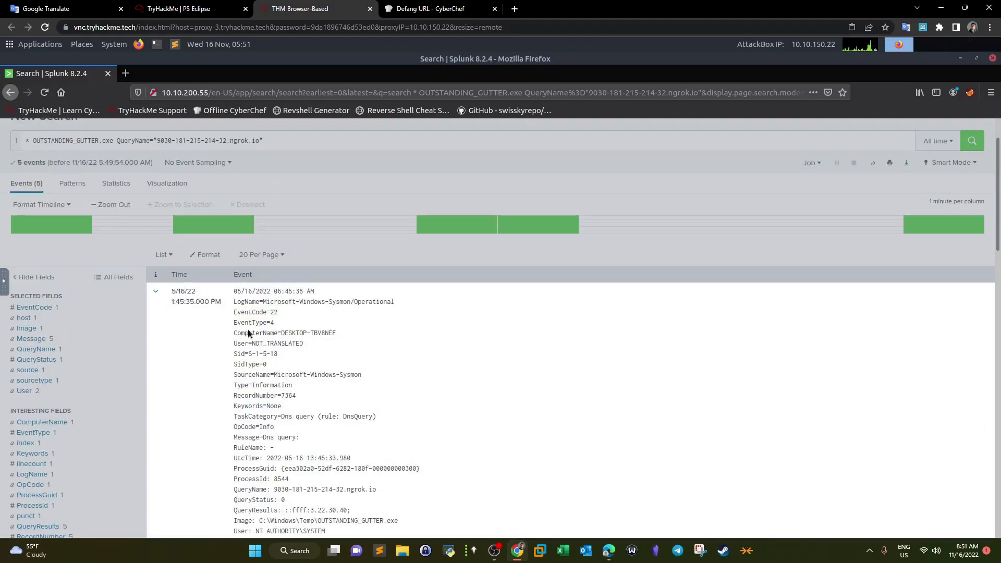
pyautogui.scroll(-1, 285, 362)
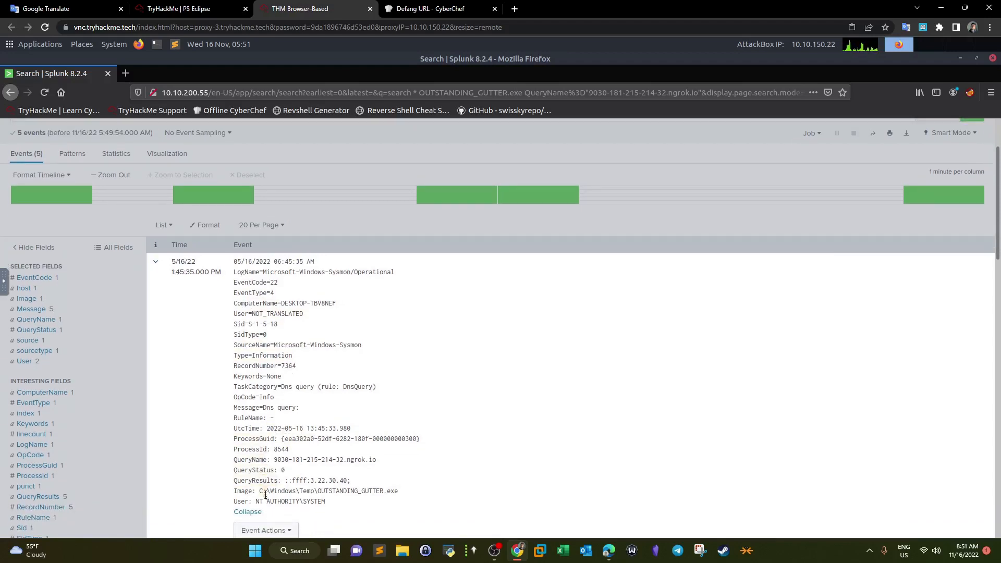
pyautogui.moveTo(409, 493); pyautogui.dragTo(238, 493)
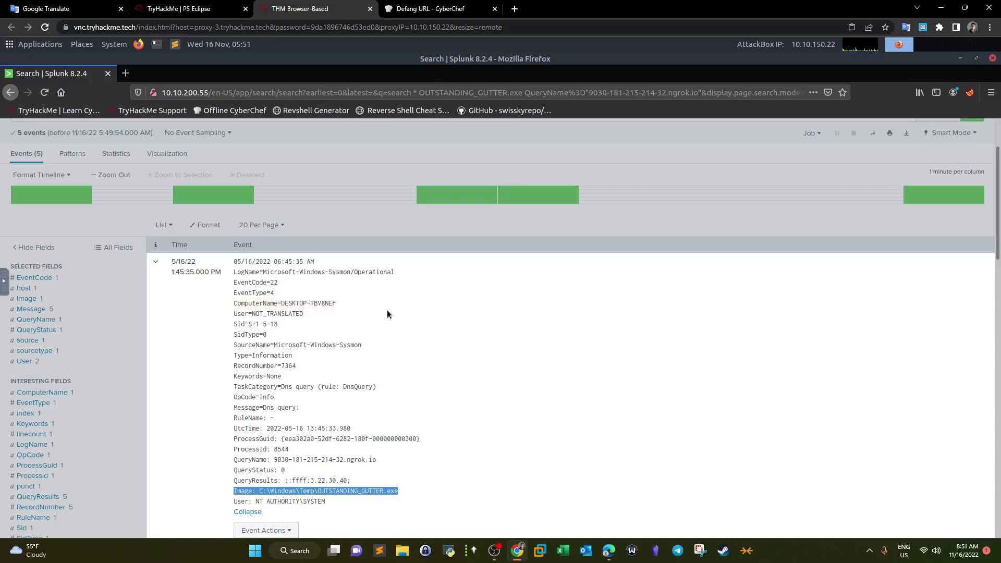
pyautogui.scroll(-2, 380, 307)
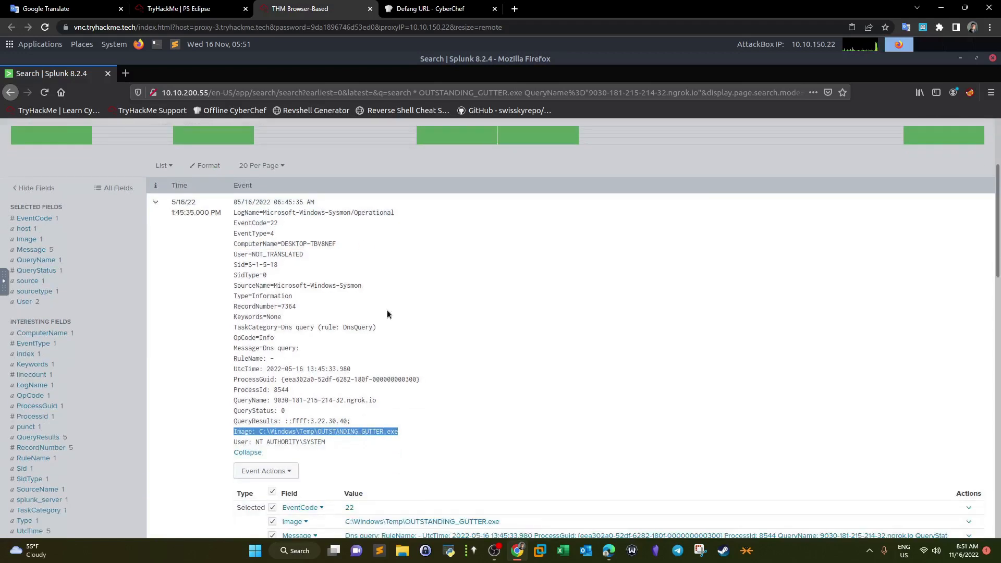
pyautogui.click(155, 203)
# Examine the User and QueryResults fields' values for the filtered DNS query events, closing each list.
pyautogui.click(24, 302)
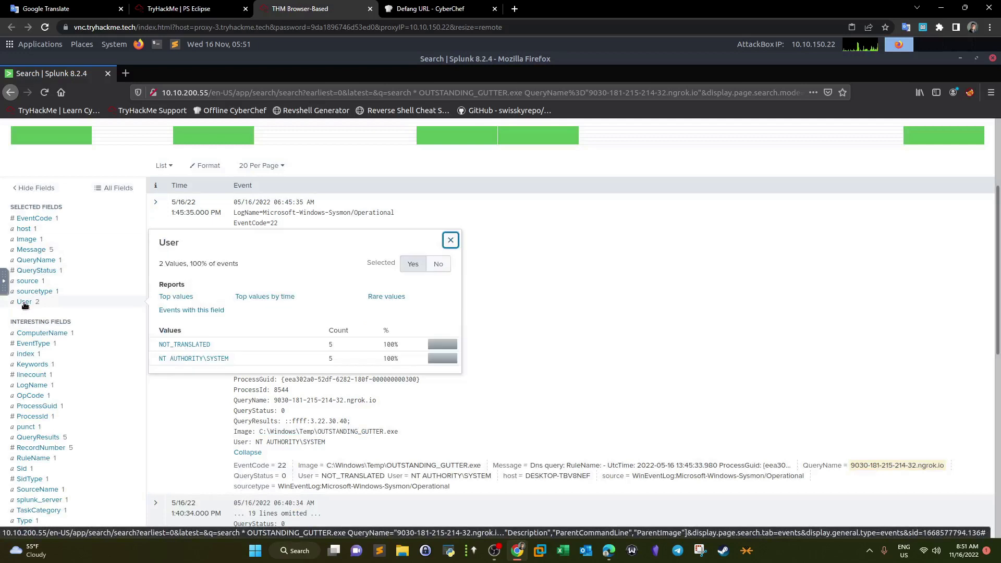
pyautogui.click(450, 240)
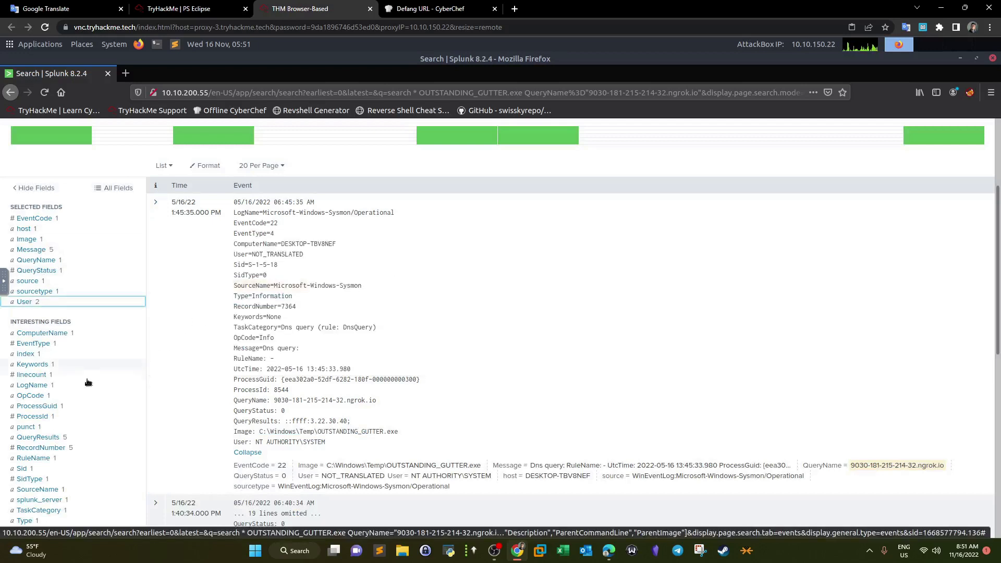
pyautogui.click(57, 438)
pyautogui.scroll(-1, 243, 433)
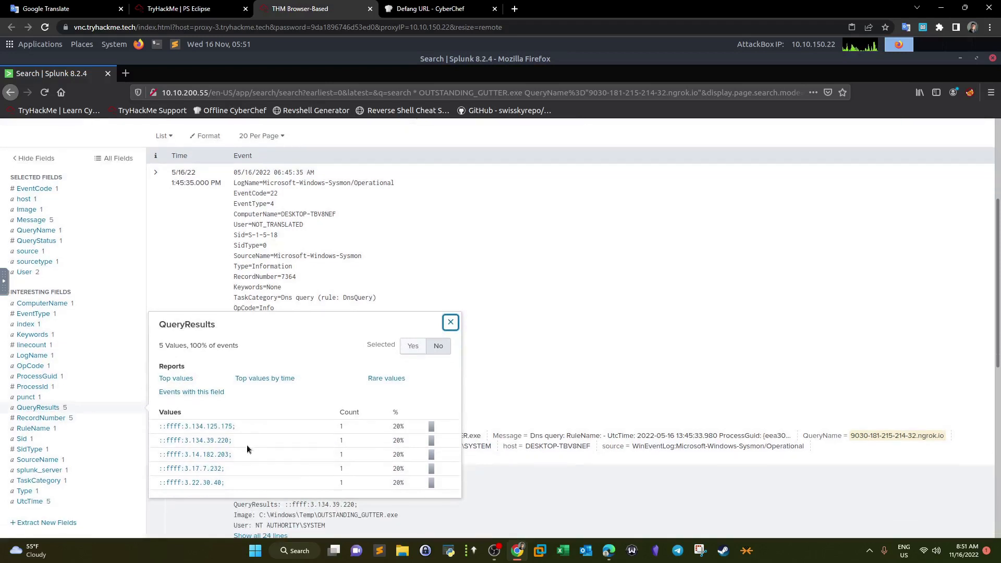
pyautogui.click(451, 323)
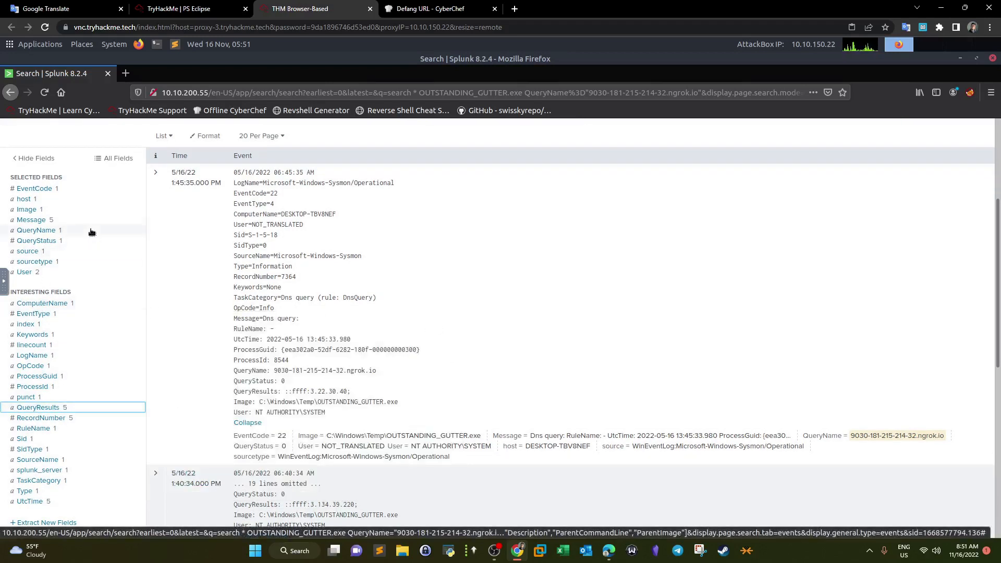
# Compare the searched binary name with the TryHackMe room's questions and answers on script.ps1, powershell.exe and the scheduled-task command.
pyautogui.scroll(6, 92, 232)
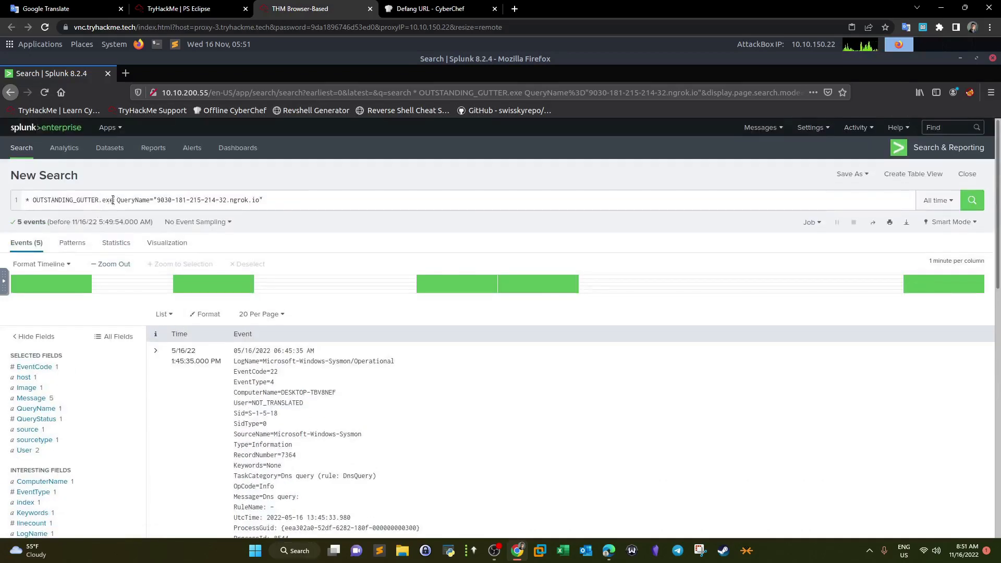
pyautogui.moveTo(113, 200); pyautogui.dragTo(33, 200)
pyautogui.click(179, 9)
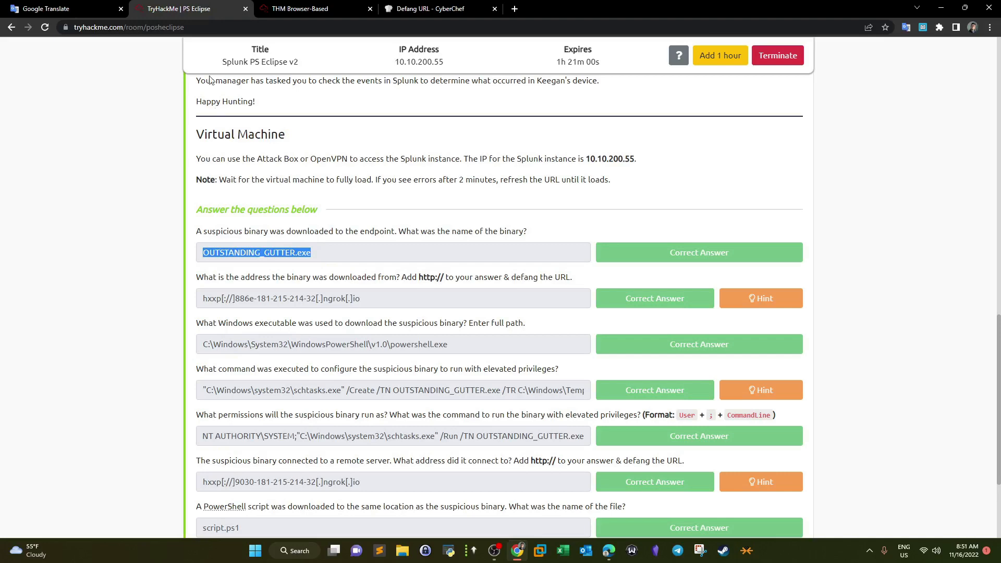
pyautogui.scroll(-3, 234, 214)
pyautogui.moveTo(241, 371); pyautogui.dragTo(205, 376)
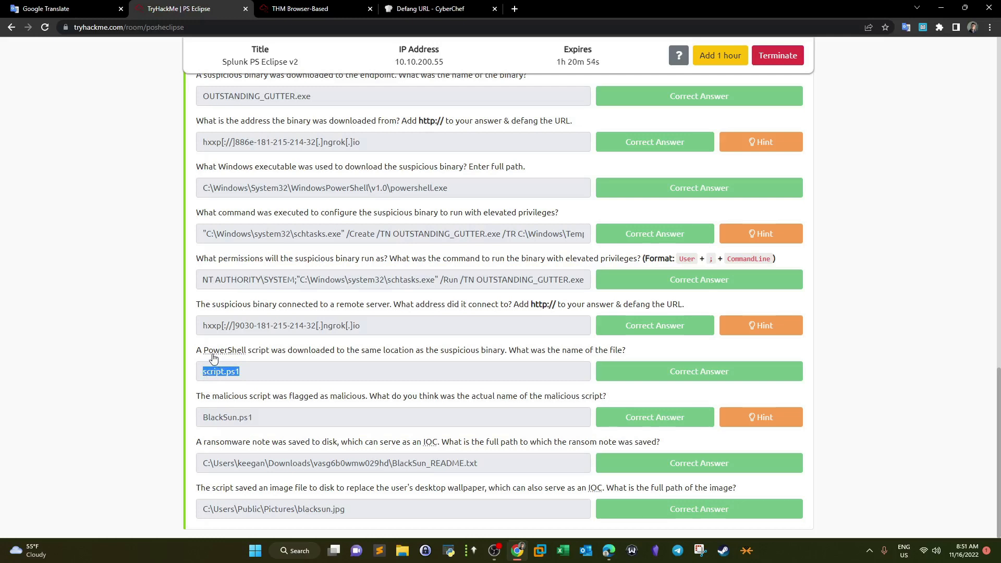
pyautogui.moveTo(335, 351); pyautogui.dragTo(493, 350)
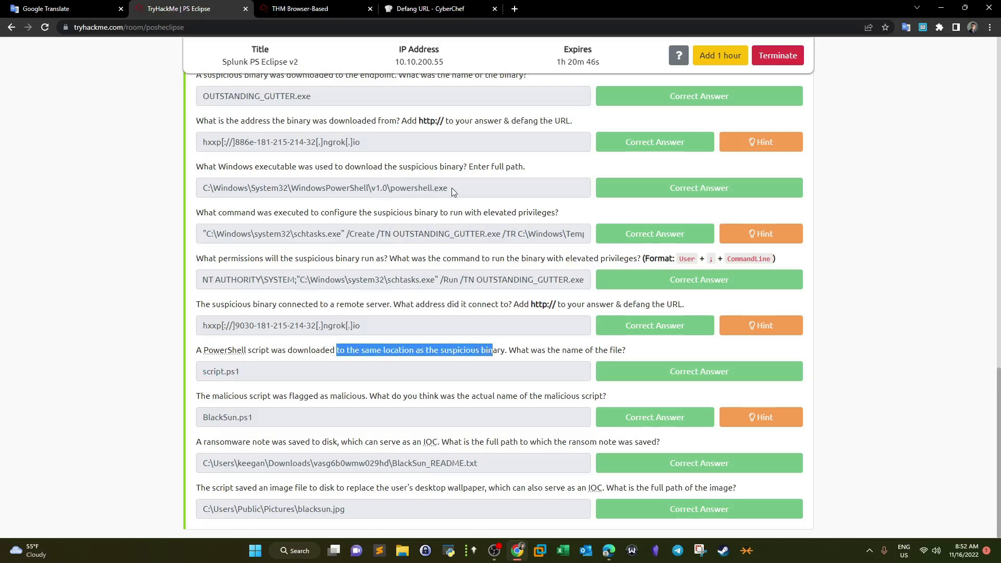
pyautogui.moveTo(451, 188); pyautogui.dragTo(395, 188)
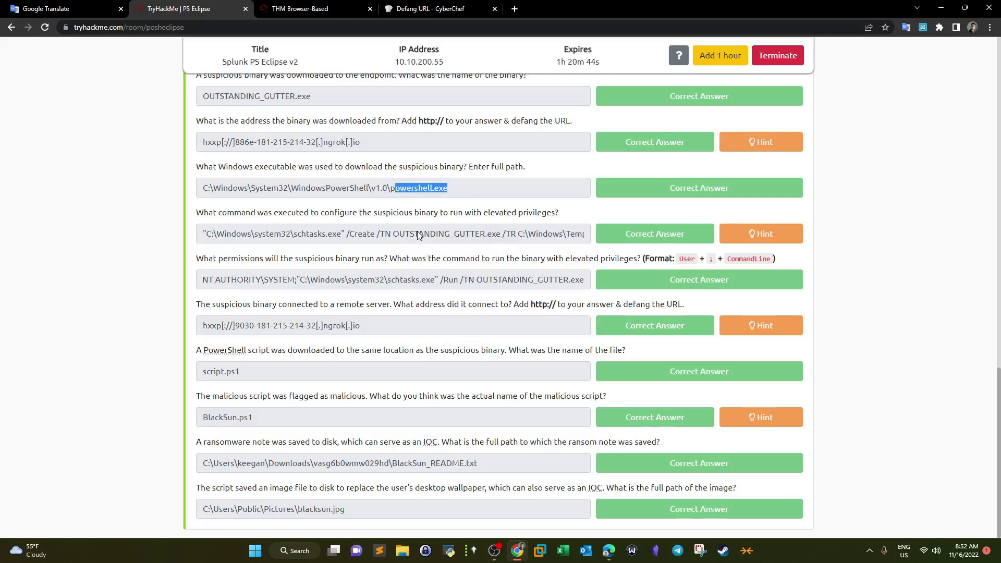
pyautogui.moveTo(392, 234); pyautogui.dragTo(495, 237)
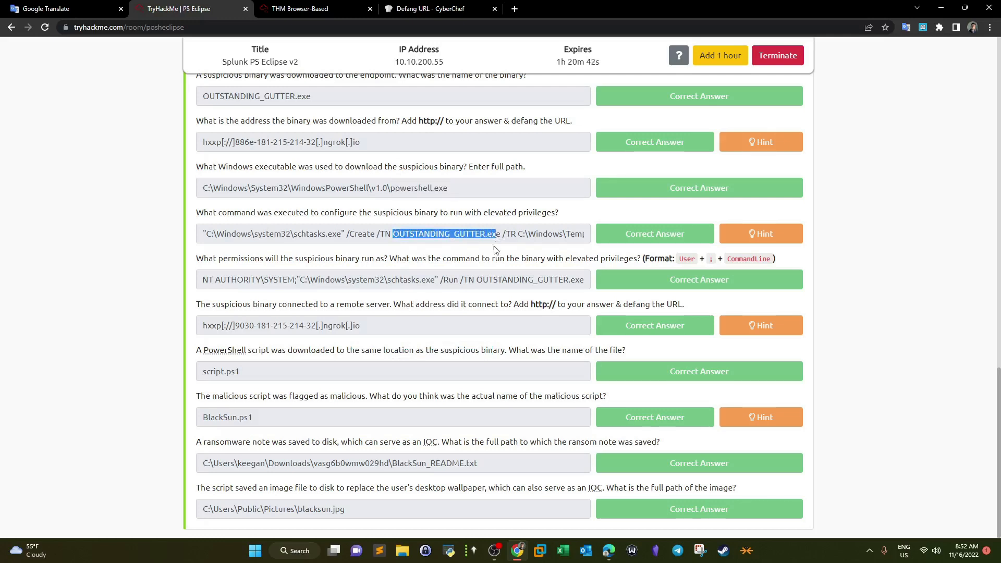
pyautogui.moveTo(253, 375); pyautogui.dragTo(197, 374)
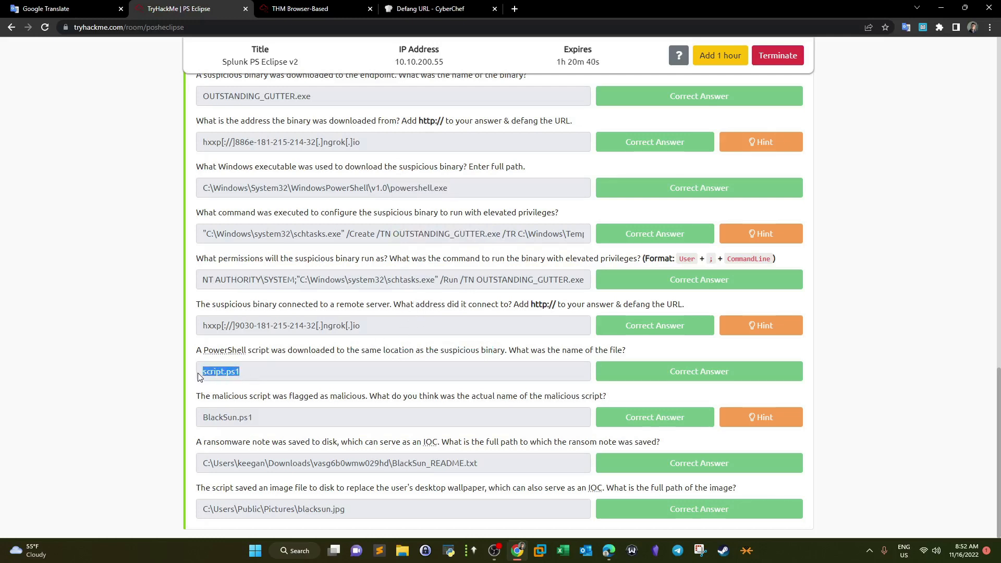
# Return to Splunk and replace the search's QueryName filter with the CommandLine value "C:\Windows\system32\schtasks.exe" /Run /TN OUTSTANDING_GUTTER.exe.
pyautogui.click(282, 4)
pyautogui.click(208, 200)
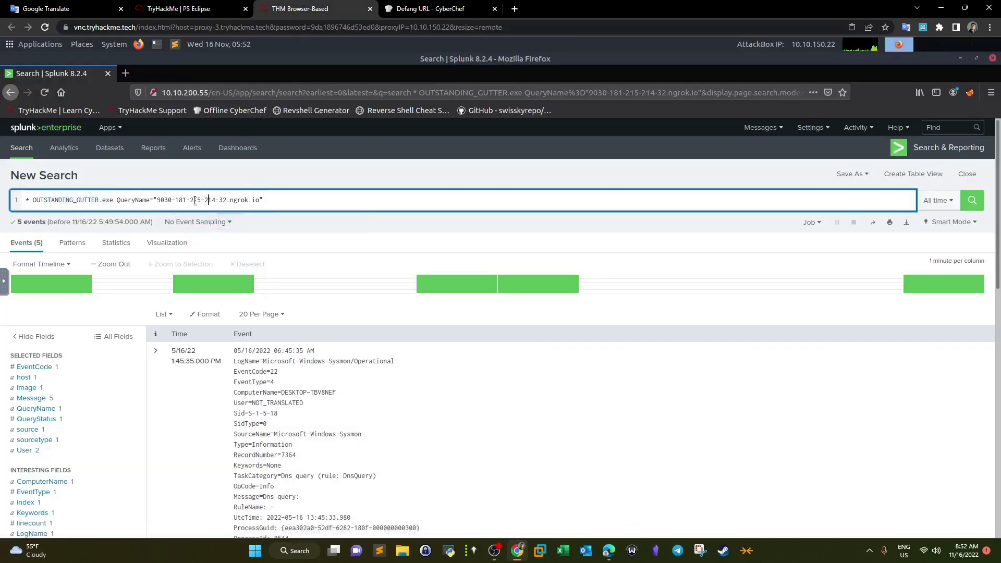
pyautogui.keyDown('shift'); pyautogui.click(295, 201); pyautogui.keyUp('shift')
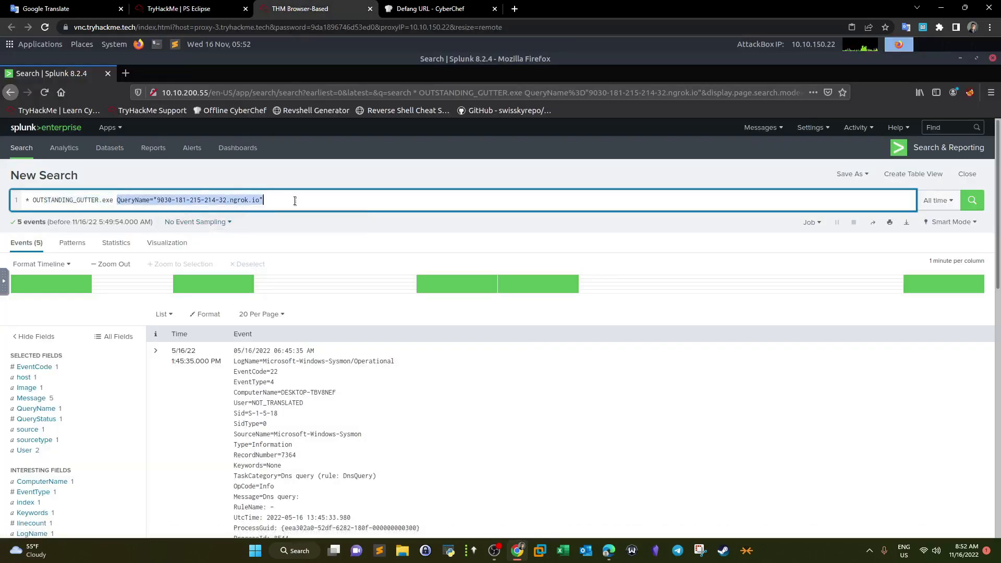
pyautogui.press('BackSpace')
pyautogui.press('Return')
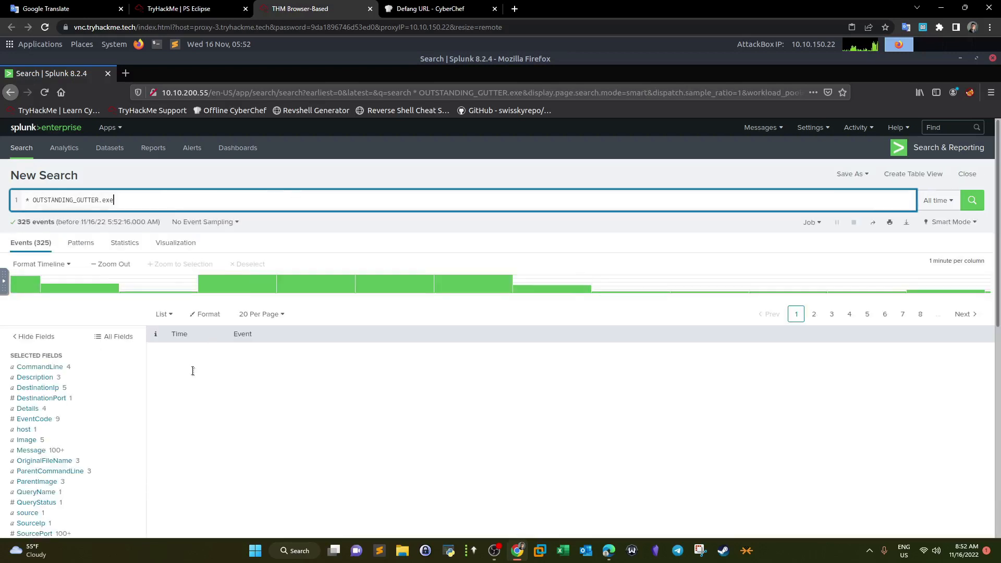
pyautogui.click(40, 366)
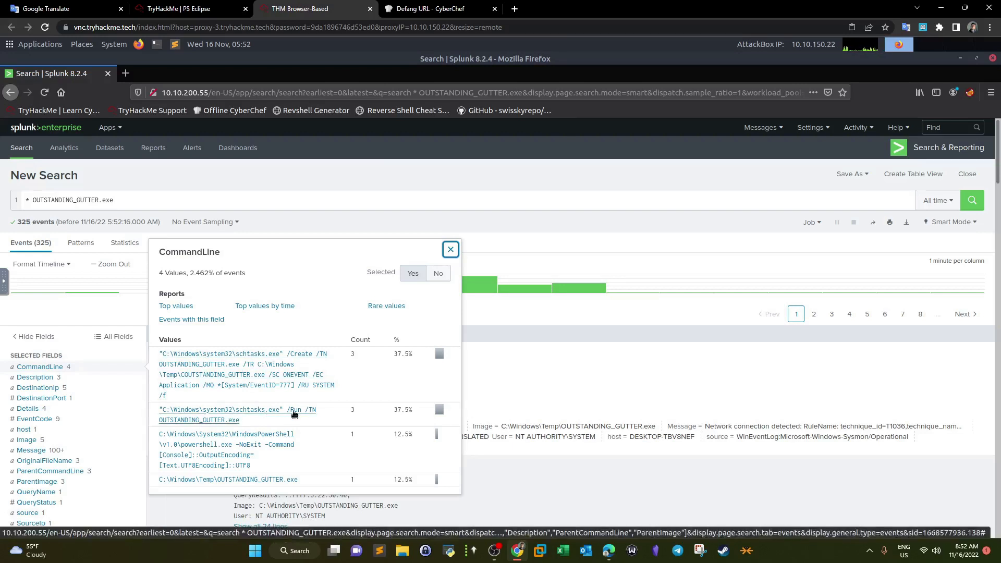
pyautogui.click(202, 422)
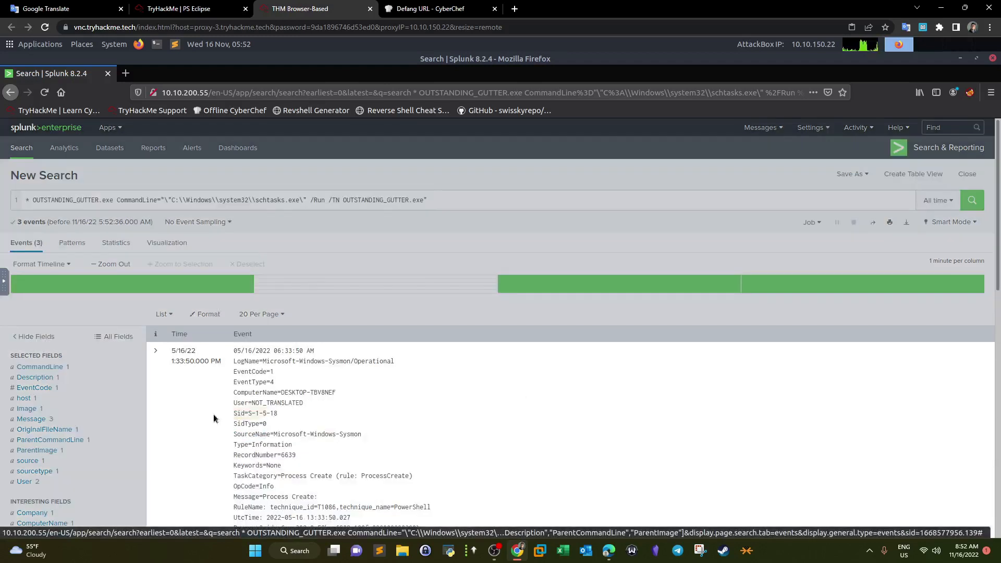
# Show all lines of the 06:33:50 schtasks.exe event and examine its CommandLine value.
pyautogui.click(261, 413)
pyautogui.scroll(-1, 244, 405)
pyautogui.scroll(-2, 245, 405)
pyautogui.moveTo(535, 497); pyautogui.dragTo(290, 494)
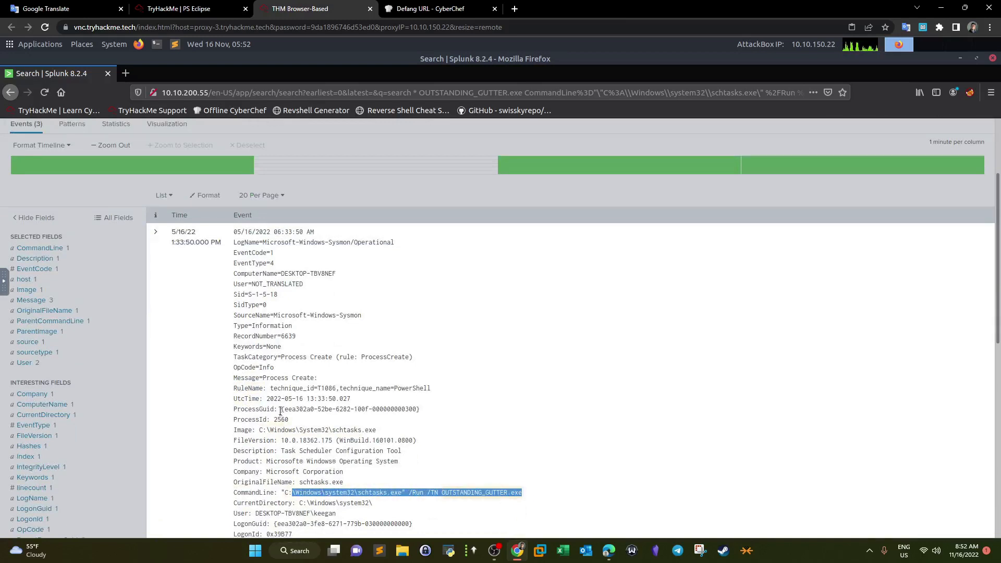
pyautogui.scroll(-3, 280, 411)
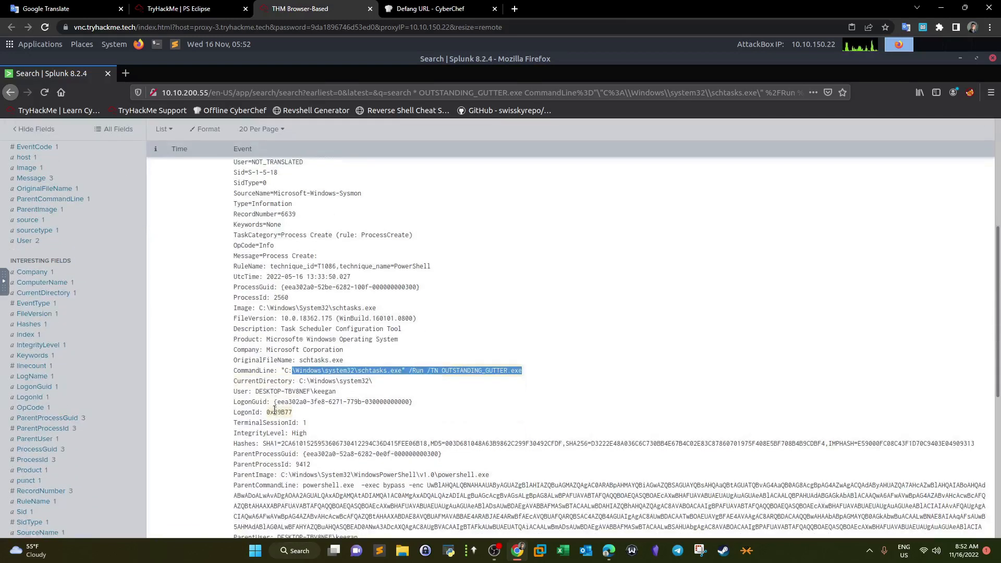
pyautogui.scroll(-2, 274, 410)
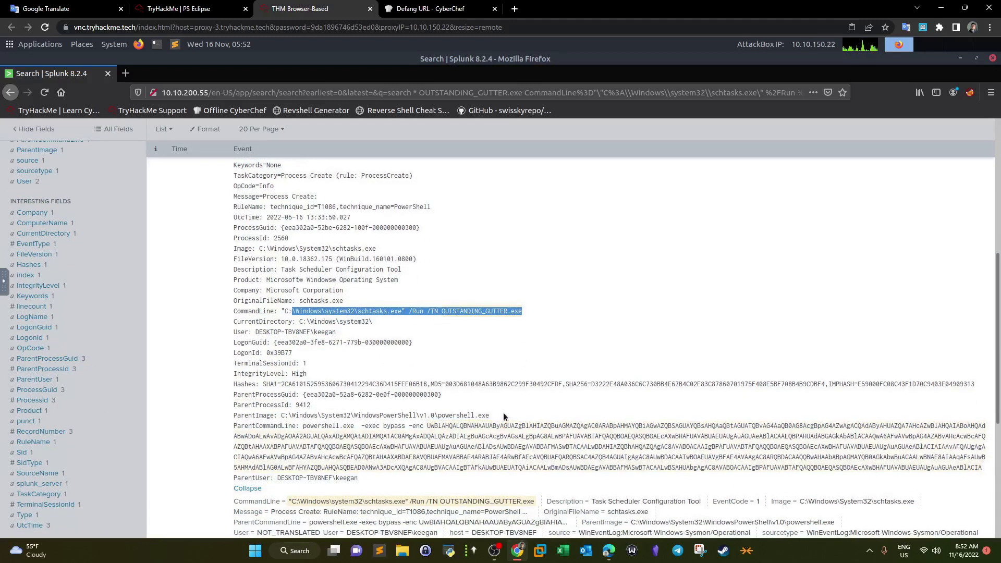
# Compare the 06:33:50 event's ParentImage and CommandLine values, and expand the event's field details.
pyautogui.click(457, 418)
pyautogui.moveTo(458, 417); pyautogui.dragTo(282, 415)
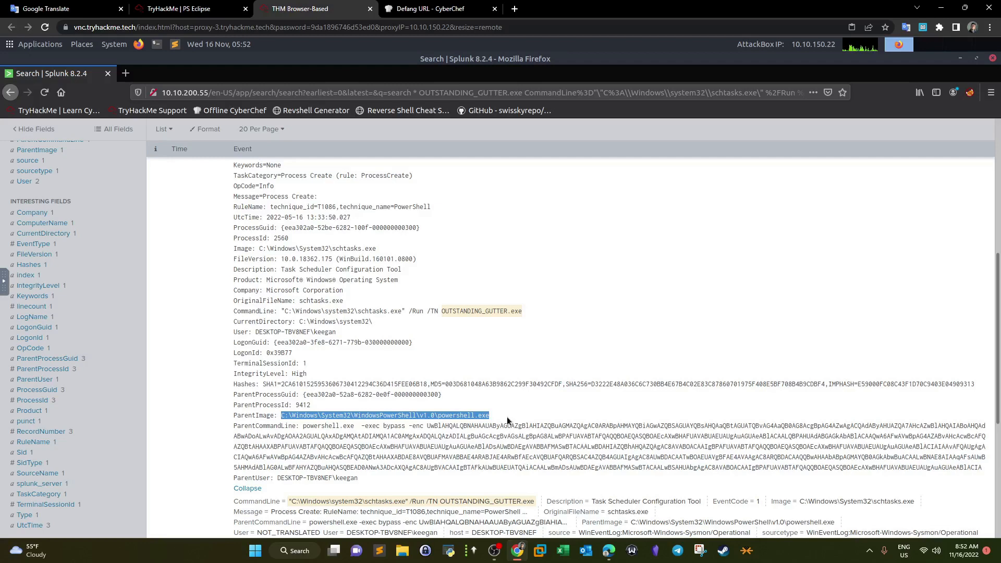
pyautogui.moveTo(532, 310); pyautogui.dragTo(294, 311)
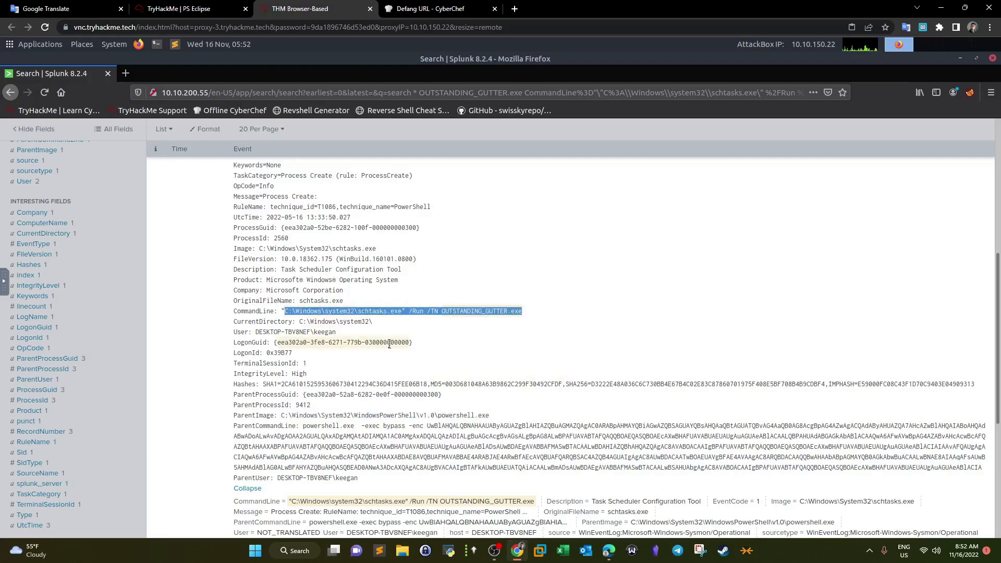
pyautogui.scroll(-3, 389, 344)
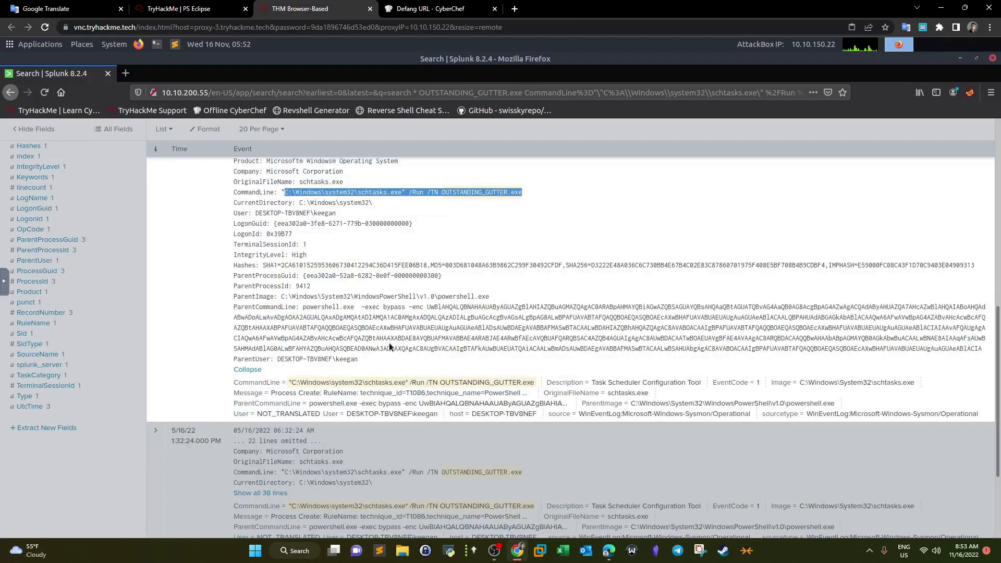
pyautogui.scroll(5, 388, 347)
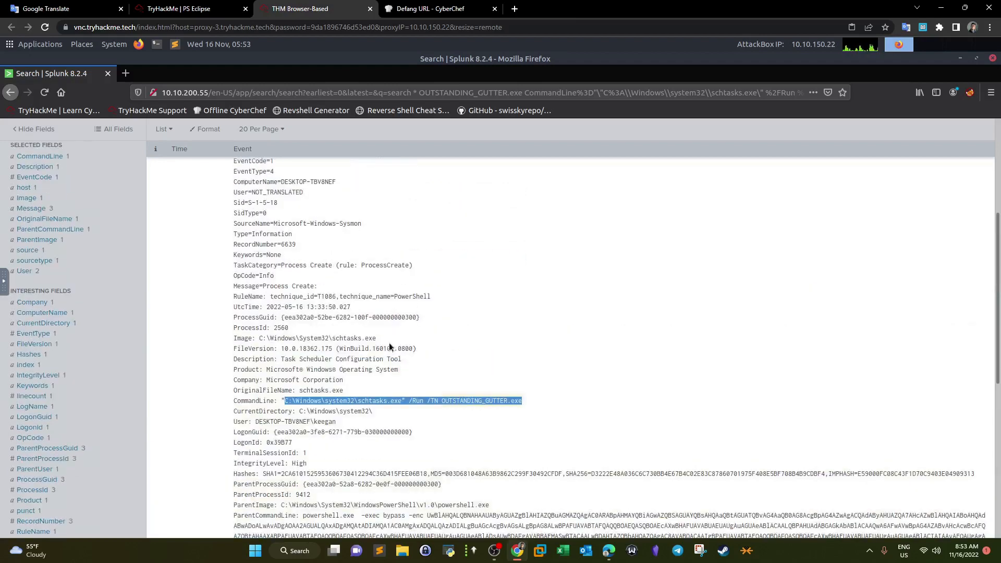
pyautogui.scroll(3, 390, 346)
pyautogui.click(157, 263)
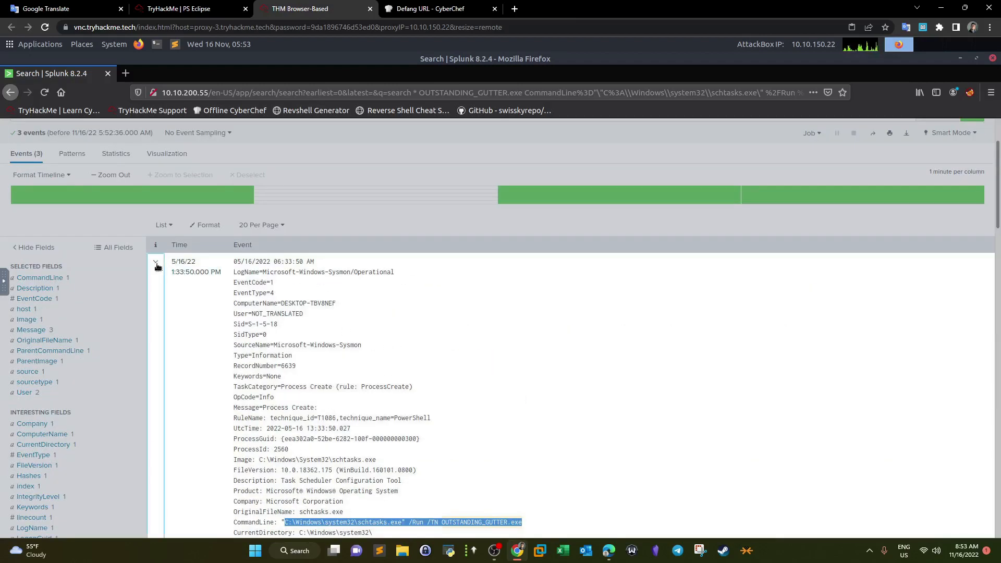
# Switch to the TryHackMe room and review the answers for the PowerShell script's name and the remote server address.
pyautogui.click(182, 8)
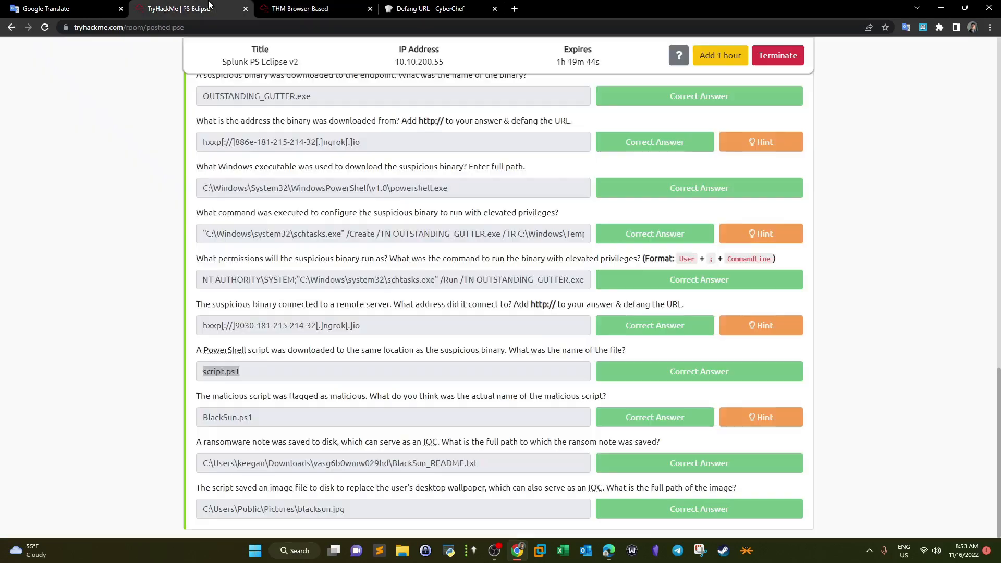
pyautogui.click(254, 379)
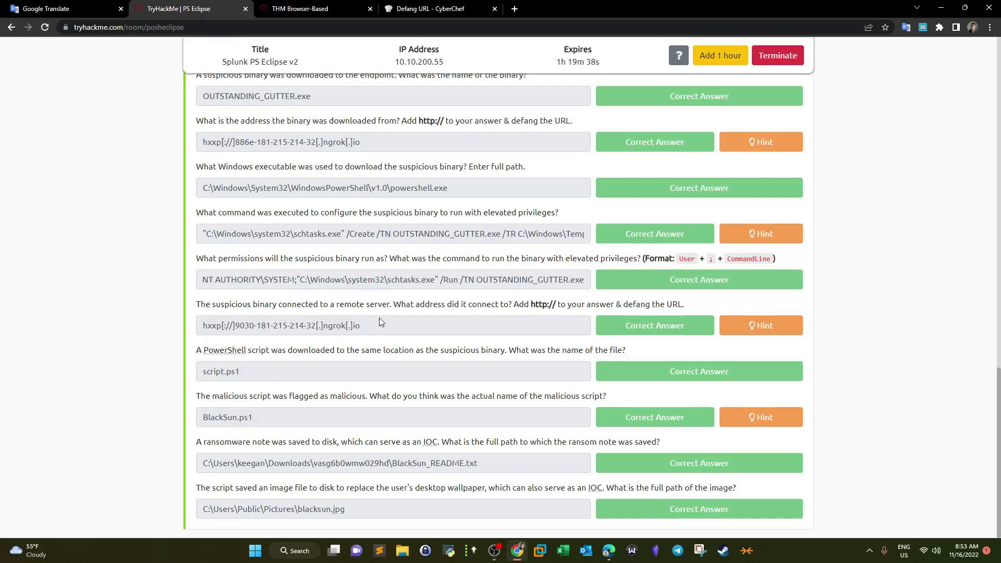
pyautogui.moveTo(379, 322); pyautogui.dragTo(223, 327)
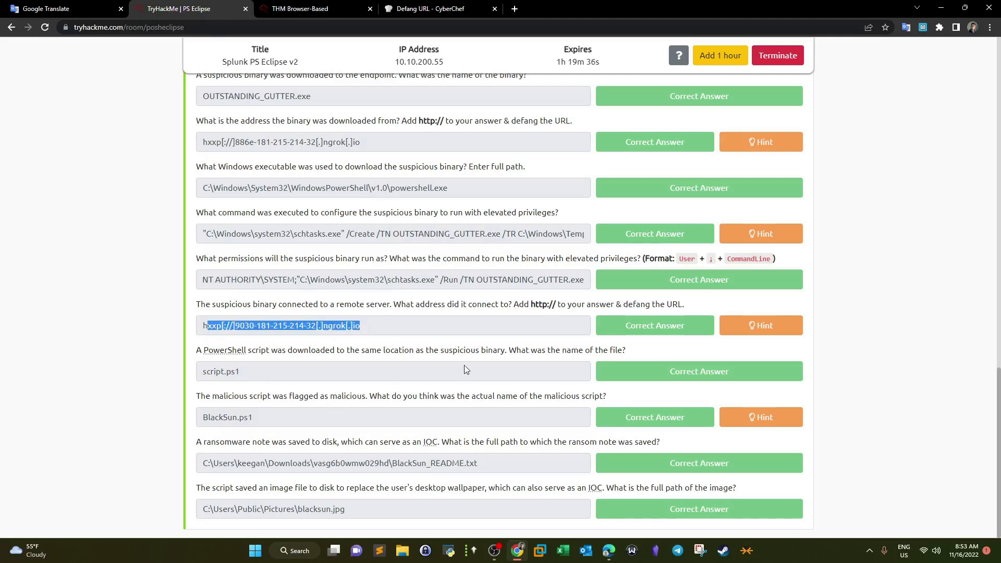
# Check the script.ps1 answer in the TryHackMe room, and return to Splunk to run the search * .ps1.
pyautogui.click(284, 378)
pyautogui.moveTo(285, 377); pyautogui.dragTo(202, 377)
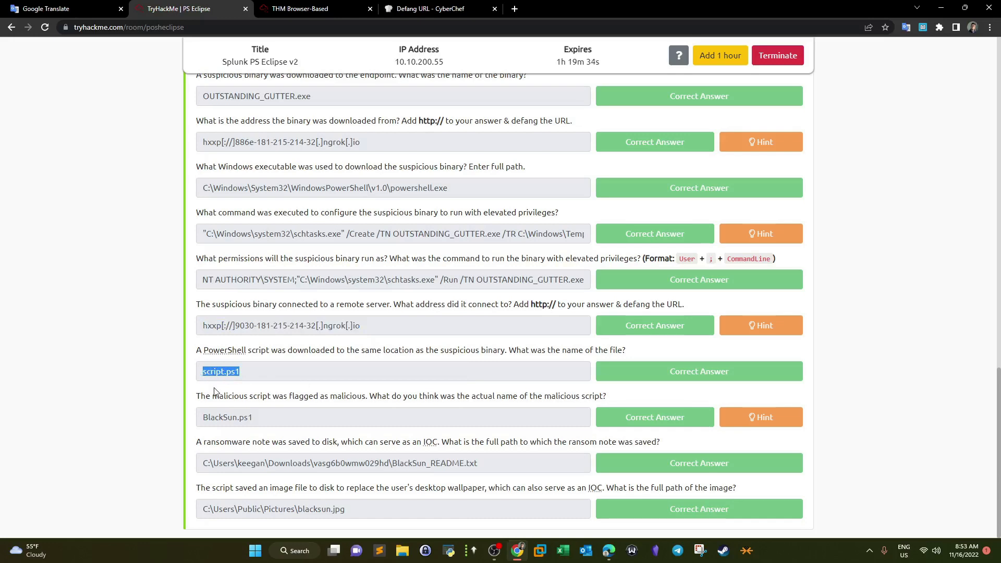
pyautogui.click(308, 7)
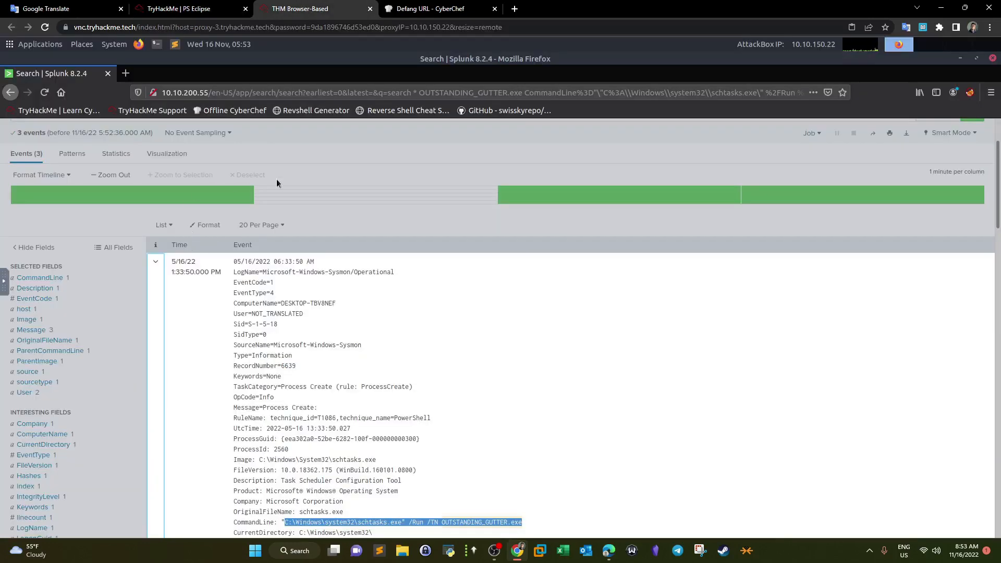
pyautogui.click(171, 166)
pyautogui.scroll(3, 171, 167)
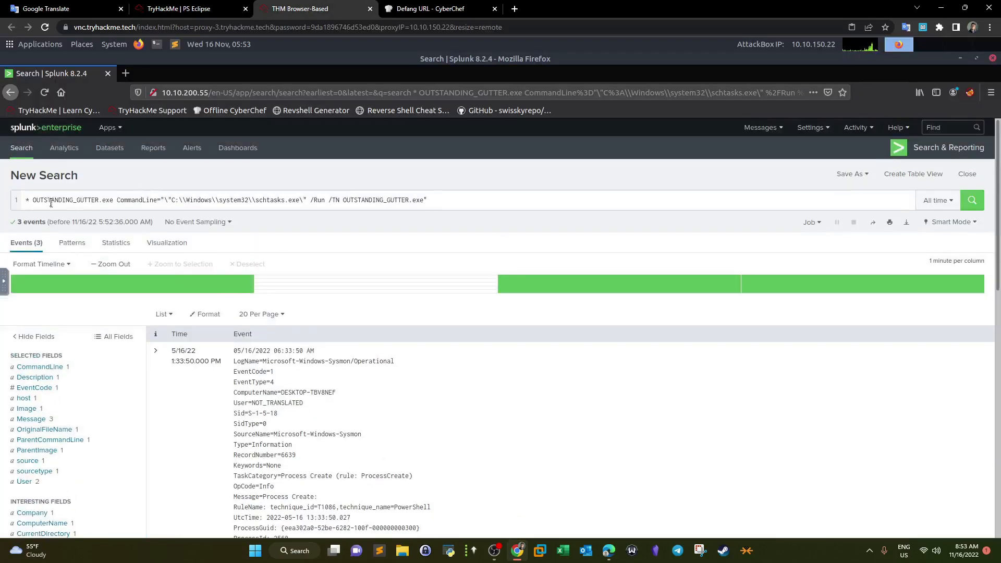
pyautogui.moveTo(32, 201); pyautogui.dragTo(441, 202)
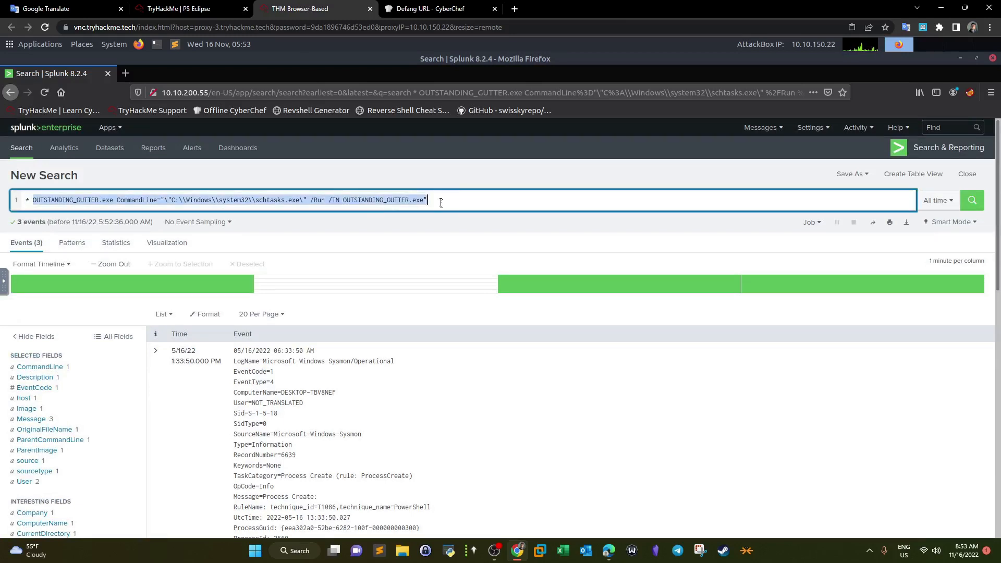
pyautogui.write('.ps1')
pyautogui.press('Return')
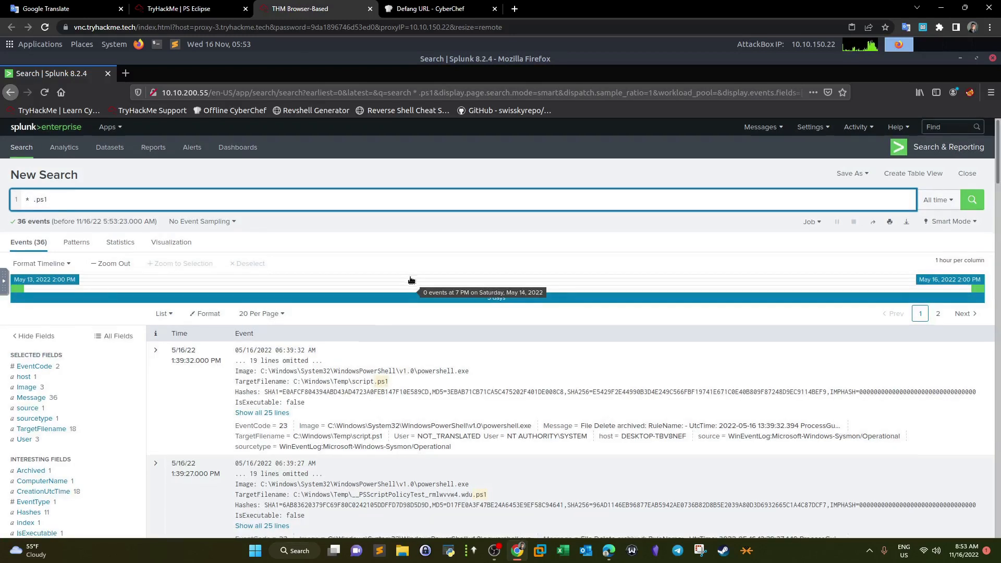
# Examine the TargetFilename field's top values for the .ps1 events, and close the list.
pyautogui.scroll(-1, 417, 277)
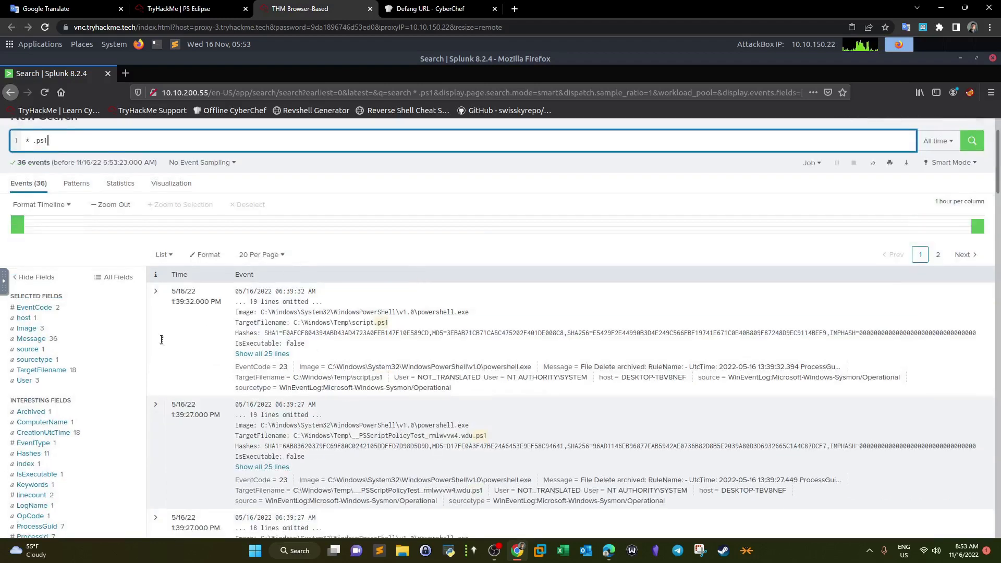
pyautogui.click(41, 370)
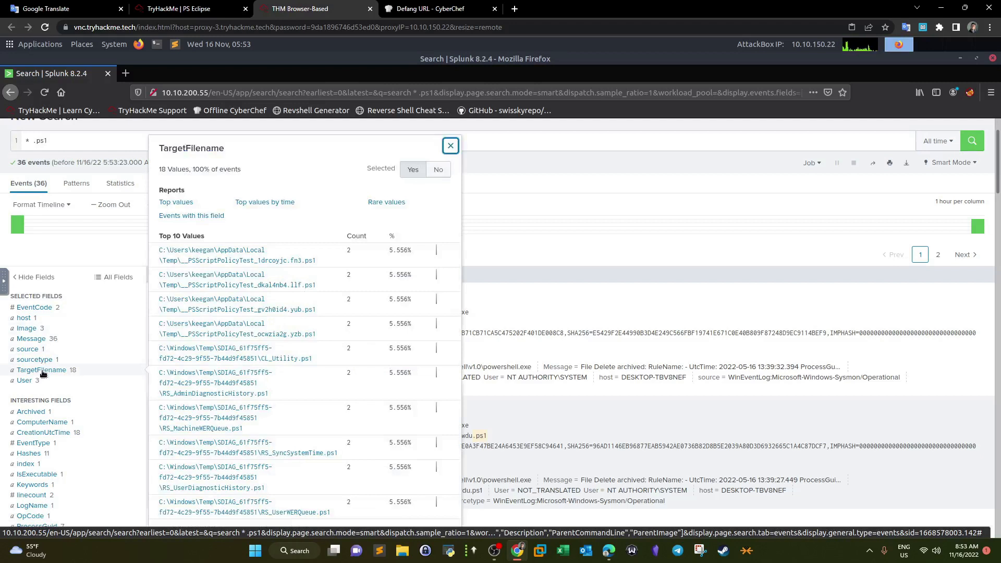
pyautogui.click(43, 373)
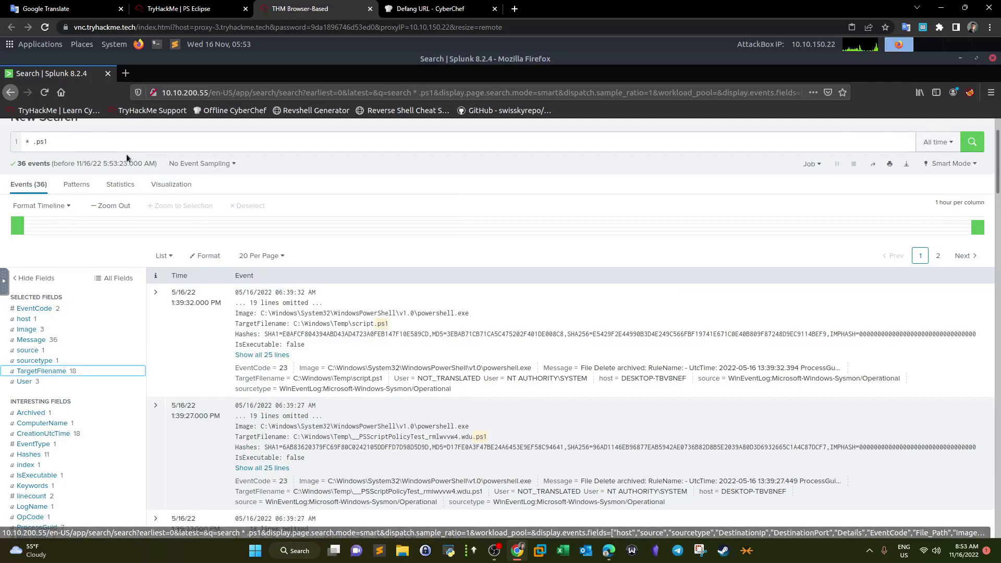
# Extend the .ps1 search with | dedup TargetFilename | table TargetFilename and run it to list the unique file paths.
pyautogui.scroll(1, 126, 156)
pyautogui.click(122, 171)
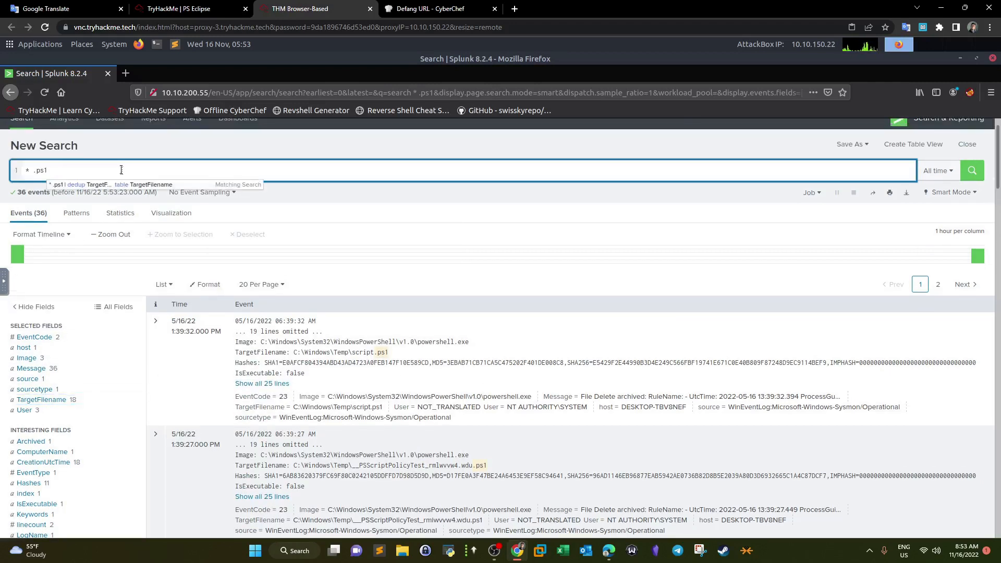
pyautogui.write('|dedup t')
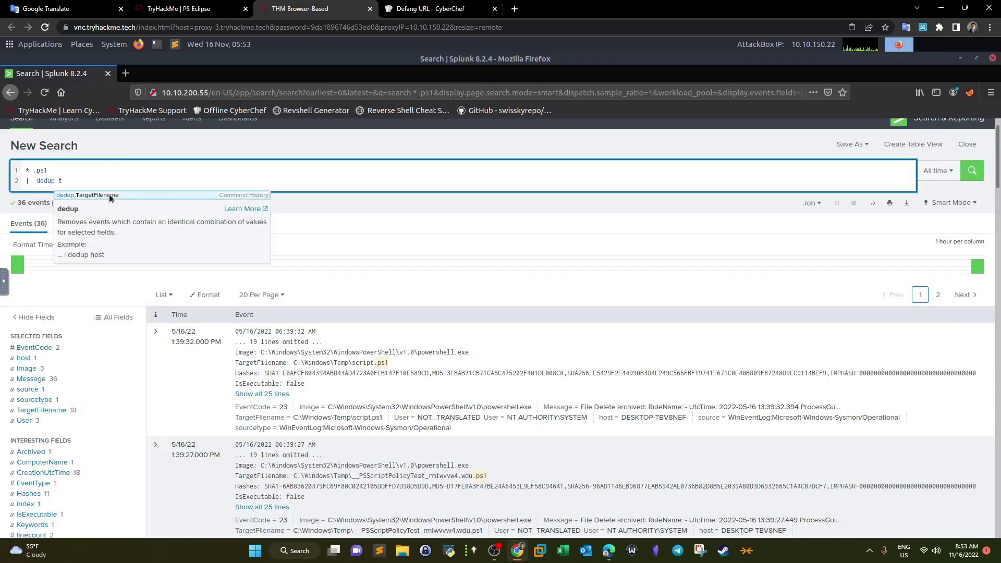
pyautogui.click(108, 194)
pyautogui.write('| table')
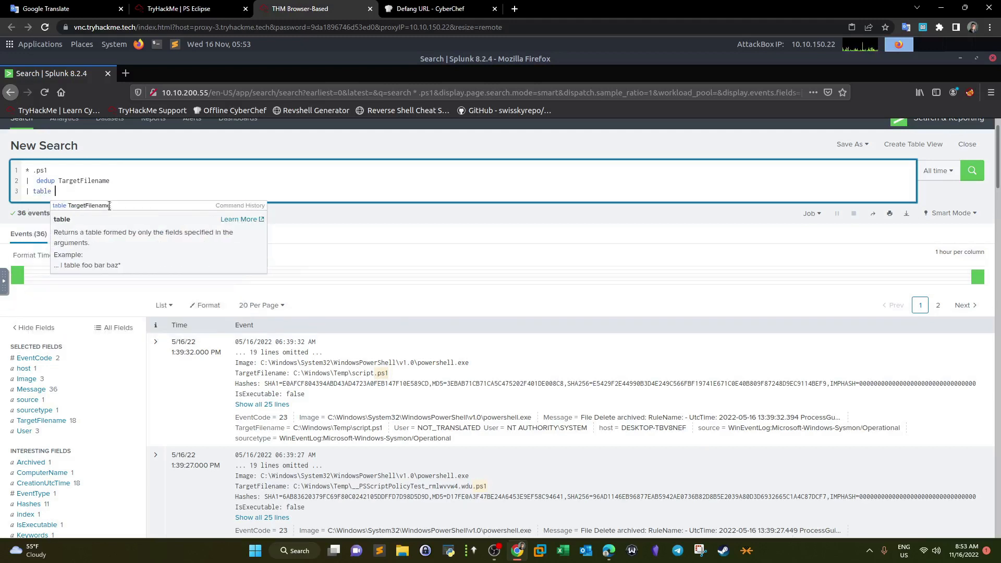
pyautogui.click(89, 205)
pyautogui.press('Return')
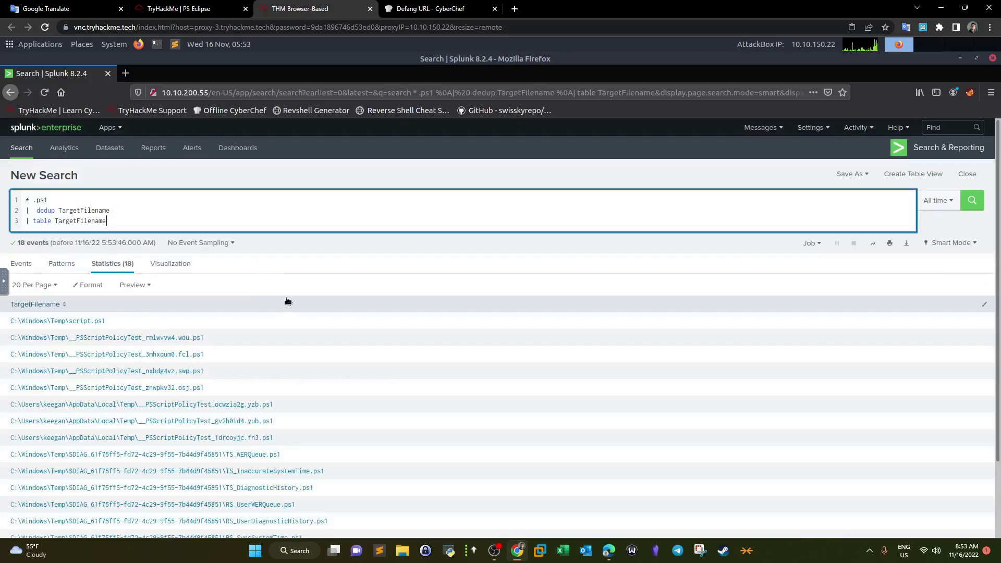
pyautogui.scroll(-3, 295, 289)
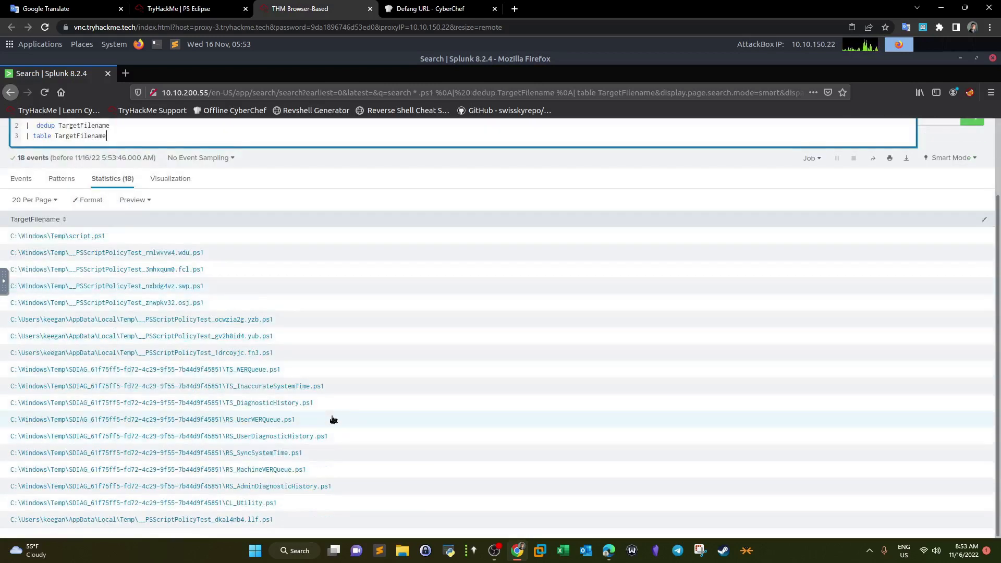
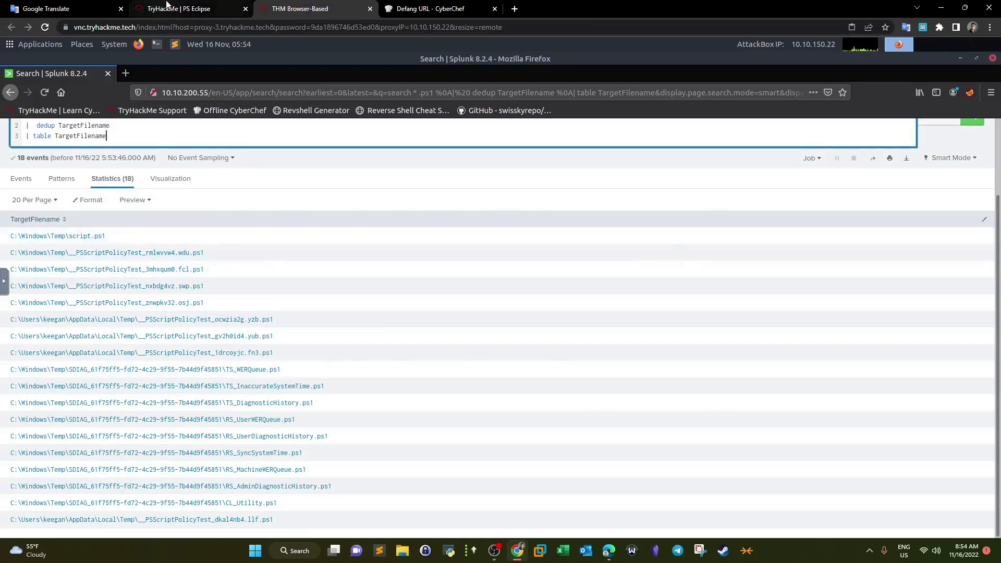
# Compare the TryHackMe room's answers with the C:\Windows\Temp\script.ps1 path in the Splunk table.
pyautogui.click(179, 9)
pyautogui.moveTo(498, 234); pyautogui.dragTo(454, 233)
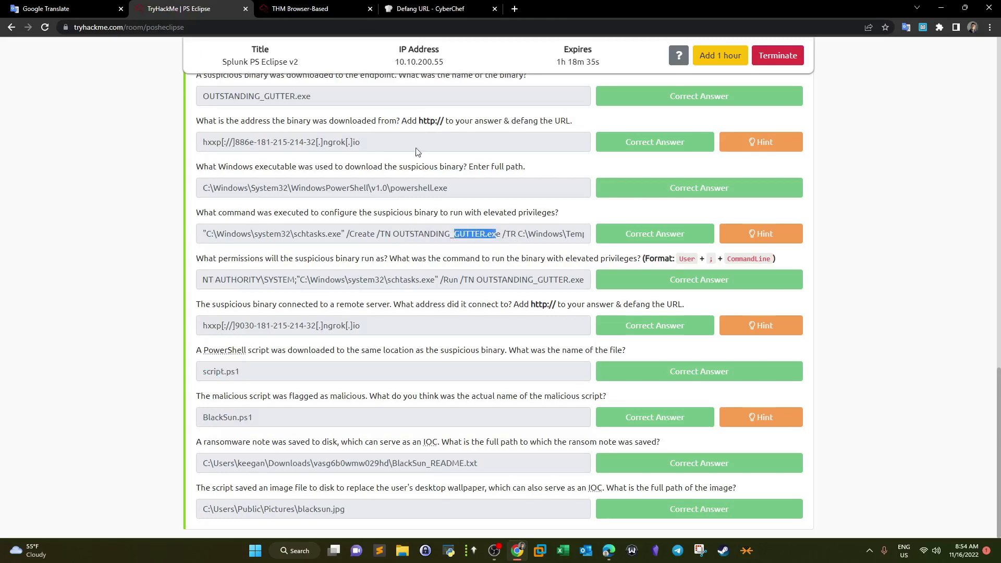
pyautogui.click(329, 8)
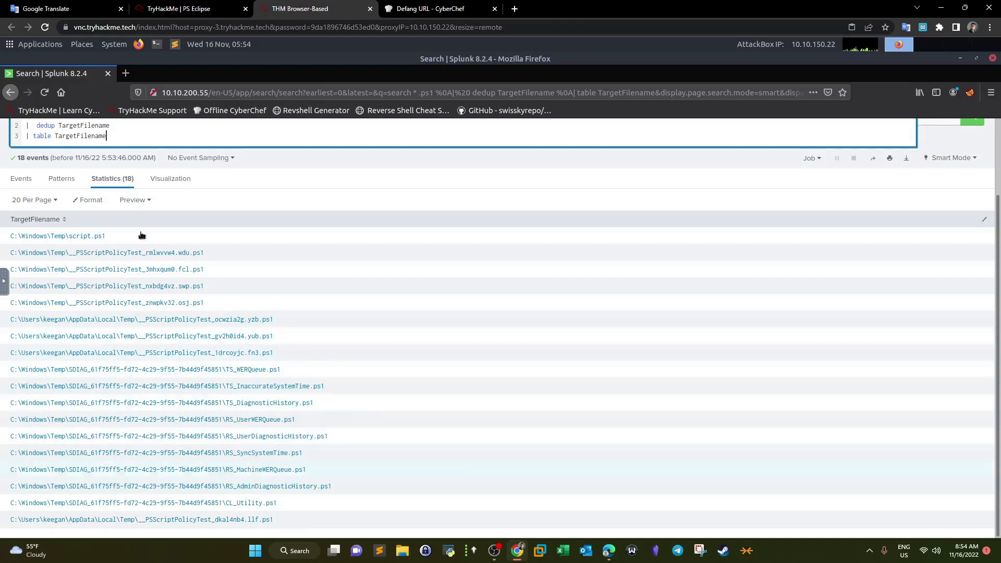
pyautogui.moveTo(110, 239); pyautogui.dragTo(8, 240)
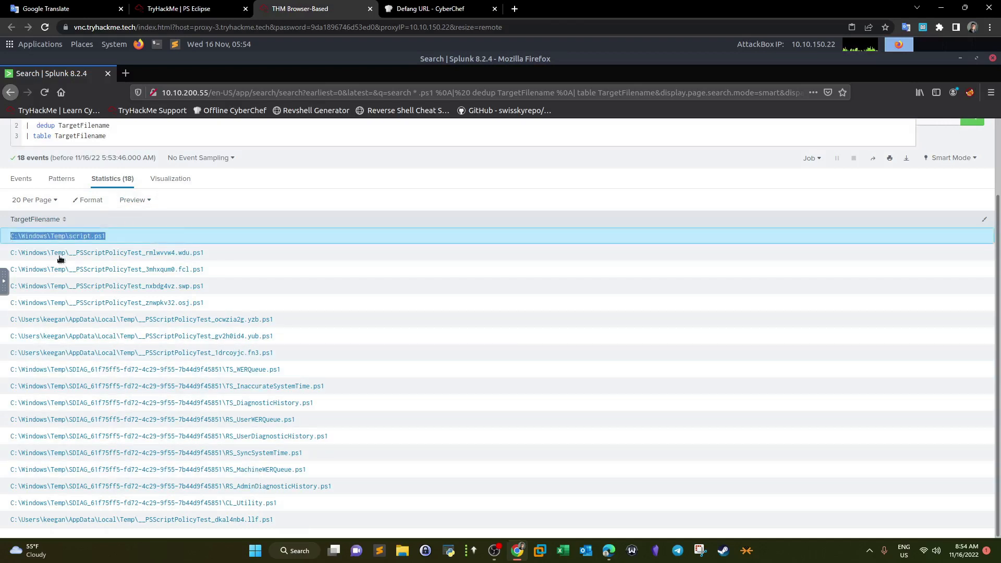
# Switch to the TryHackMe room and read the question about the malicious script's actual name.
pyautogui.click(183, 6)
pyautogui.click(200, 399)
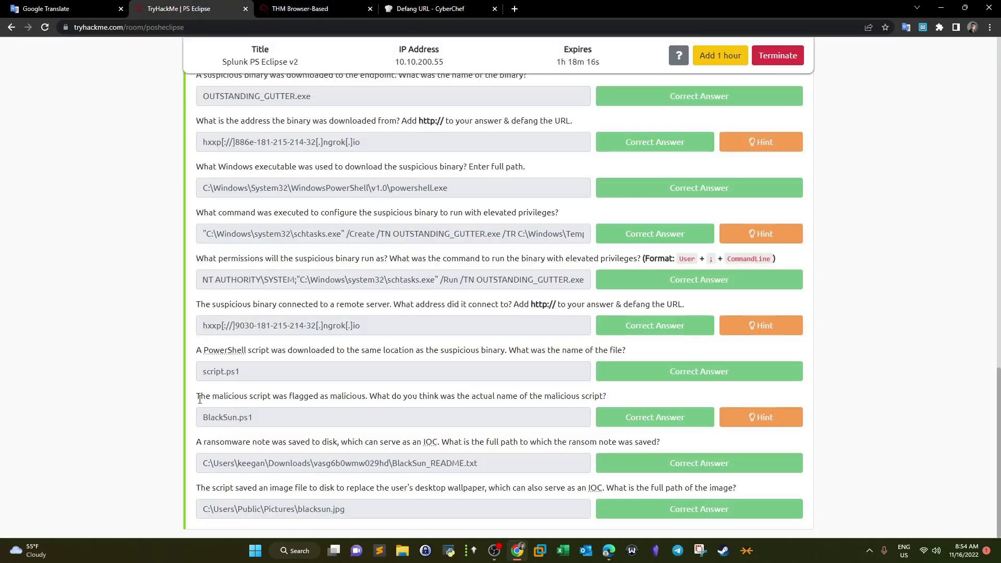
pyautogui.moveTo(200, 399); pyautogui.dragTo(364, 399)
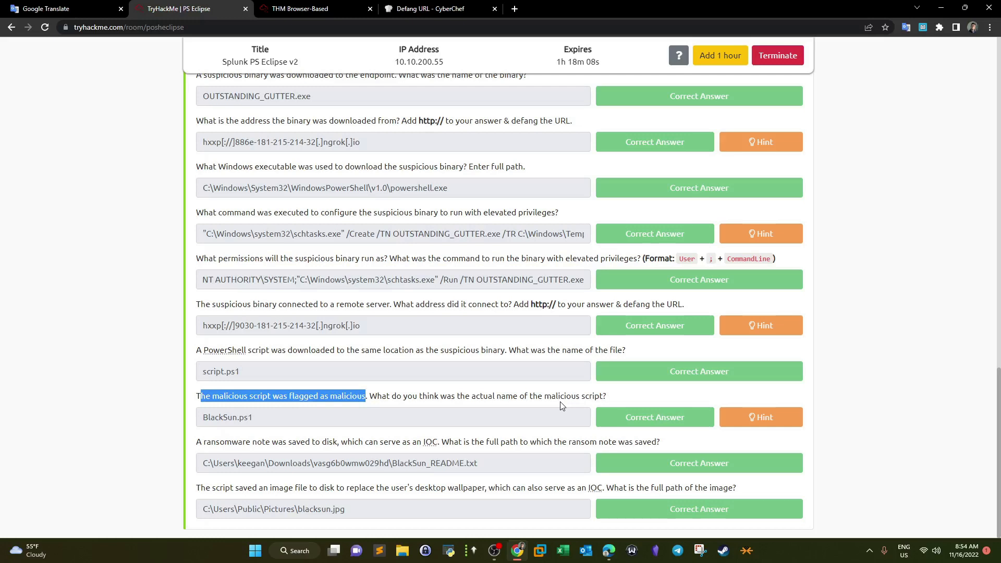
# Return to Splunk, remove the dedup and table commands from the search, and rerun it as * .ps1.
pyautogui.click(300, 9)
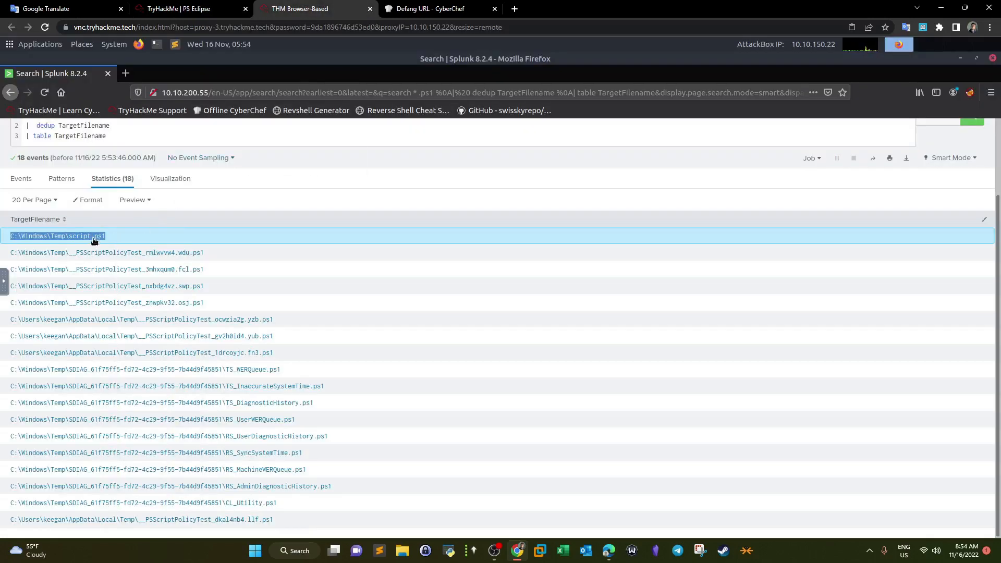
pyautogui.scroll(2, 119, 191)
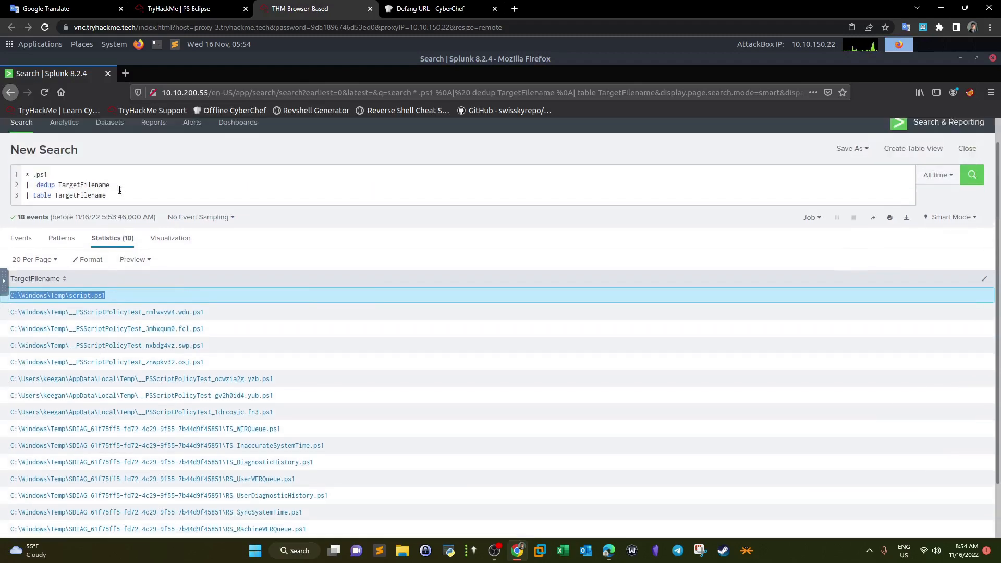
pyautogui.moveTo(119, 193); pyautogui.dragTo(12, 187)
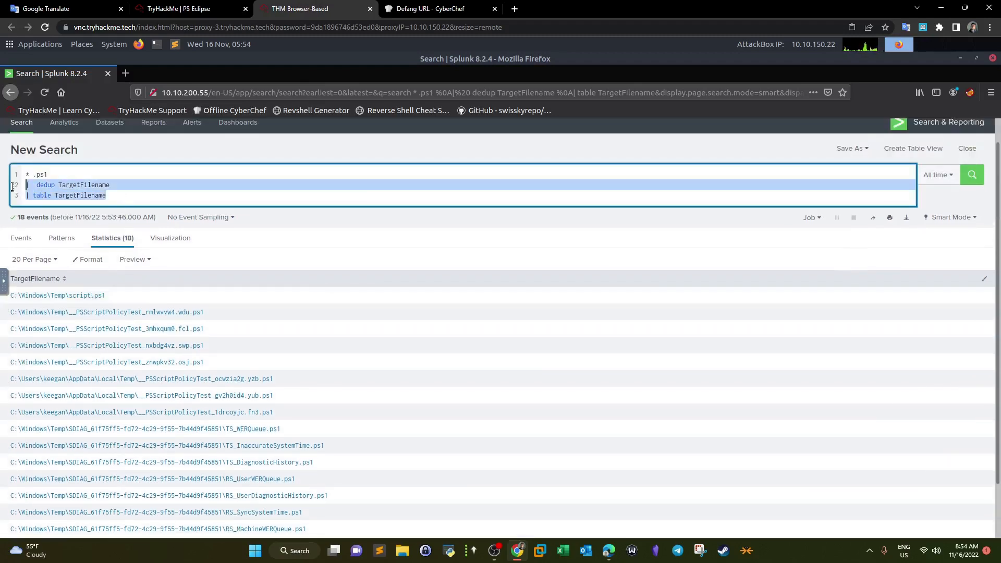
pyautogui.press('BackSpace')
pyautogui.press('Return')
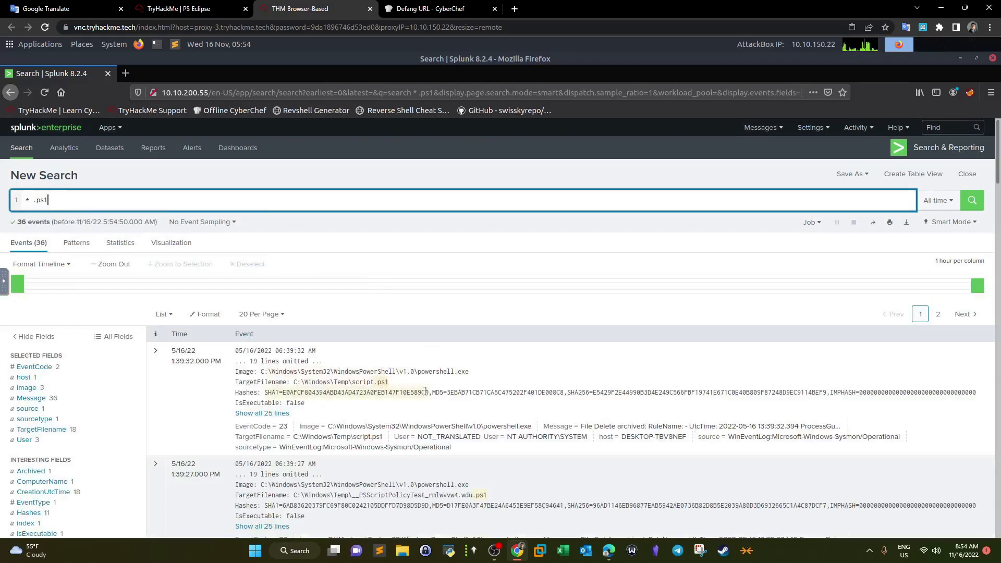
# Copy the MD5 hash from the 06:39:32 script.ps1 event and open VirusTotal in a new tab placed before CyberChef.
pyautogui.moveTo(447, 392); pyautogui.dragTo(563, 394)
pyautogui.hotkey('ctrl', 'c')
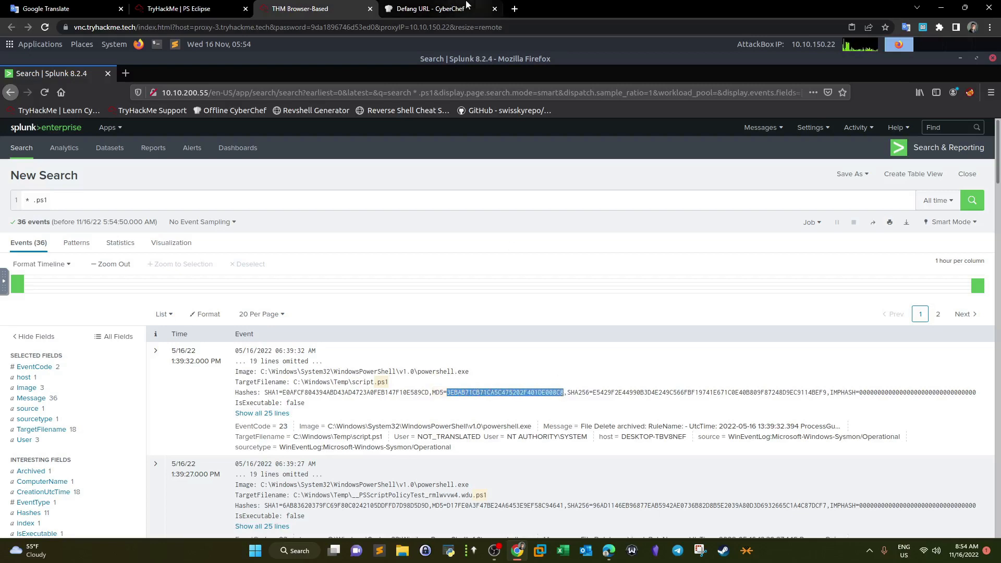
pyautogui.click(515, 9)
pyautogui.write('vir')
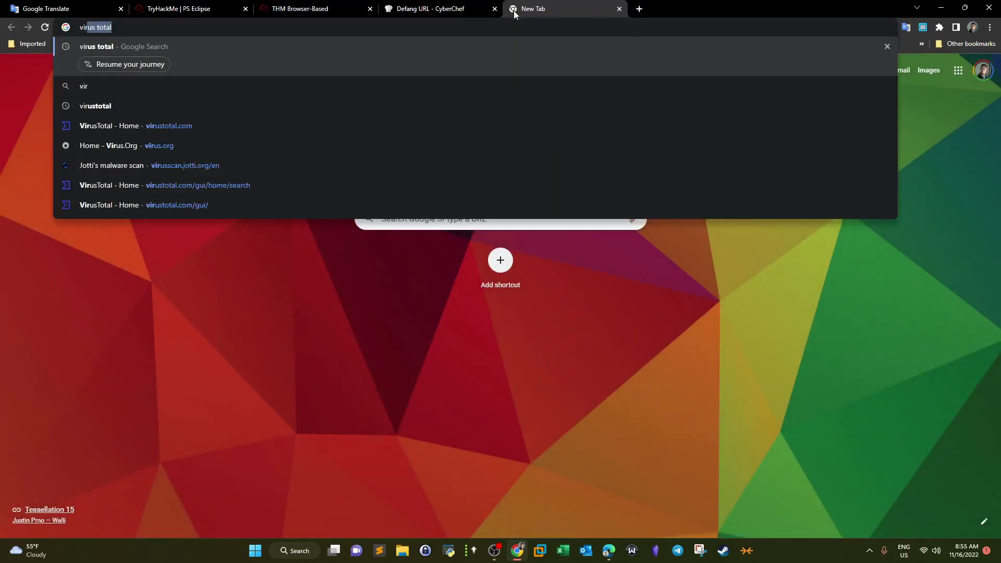
pyautogui.click(284, 126)
pyautogui.moveTo(498, 6); pyautogui.dragTo(431, 4)
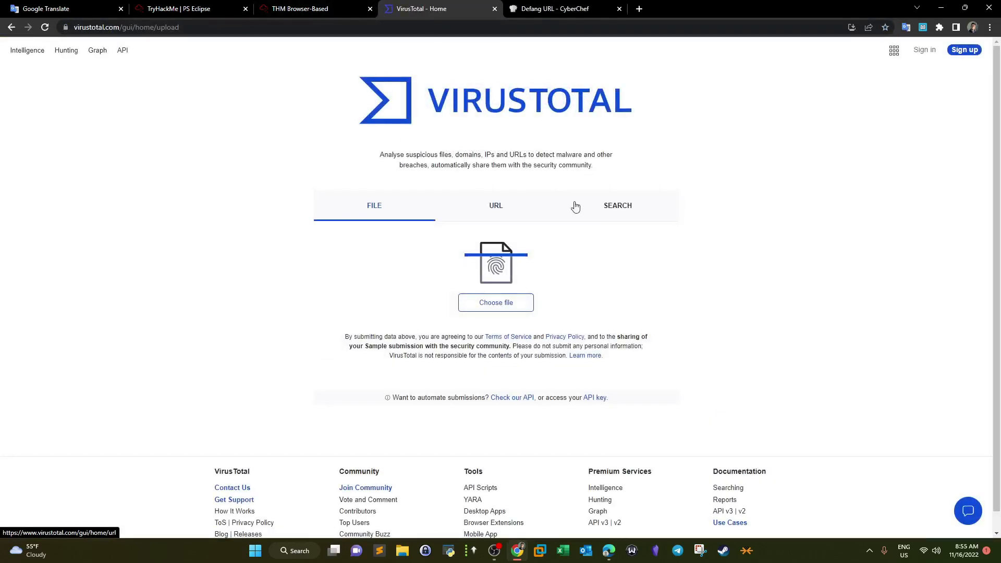
# Search VirusTotal for the copied MD5 hash 3EBAB71CB71CA5C475202F401DE008C8.
pyautogui.click(615, 216)
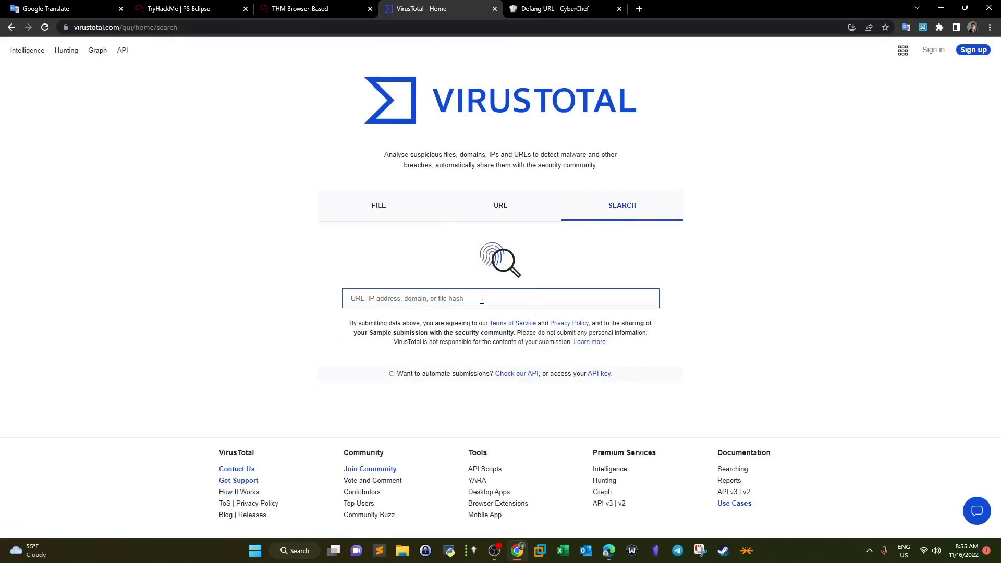
pyautogui.hotkey('ctrl', 'v')
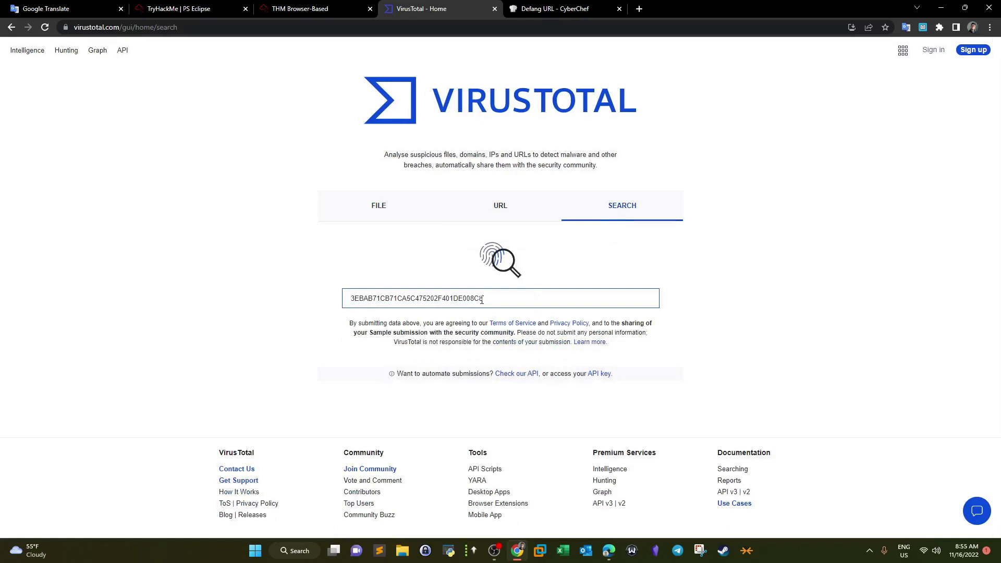
pyautogui.press('Return')
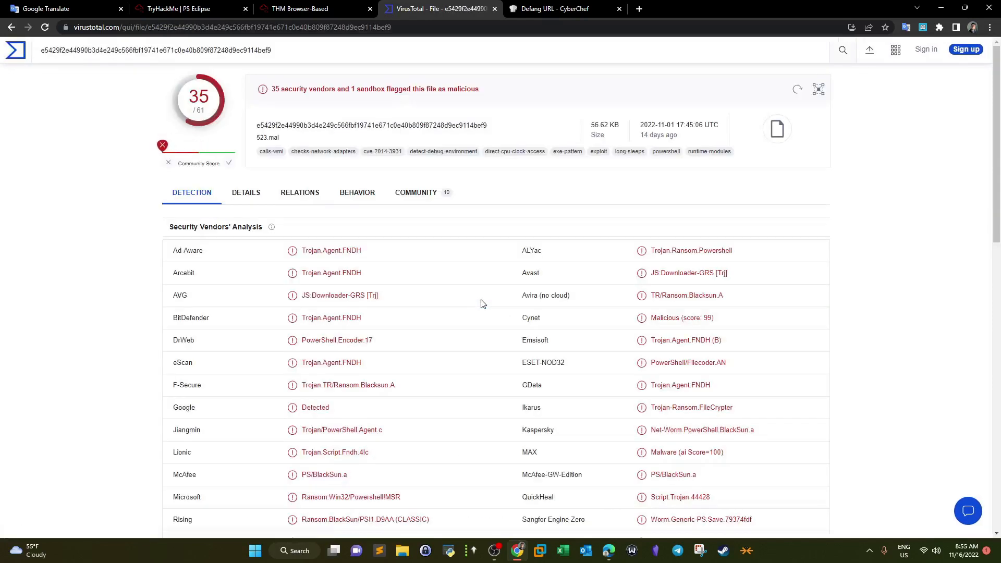
# Open the file's VirusTotal details and examine its listed names for the script's actual name.
pyautogui.click(233, 192)
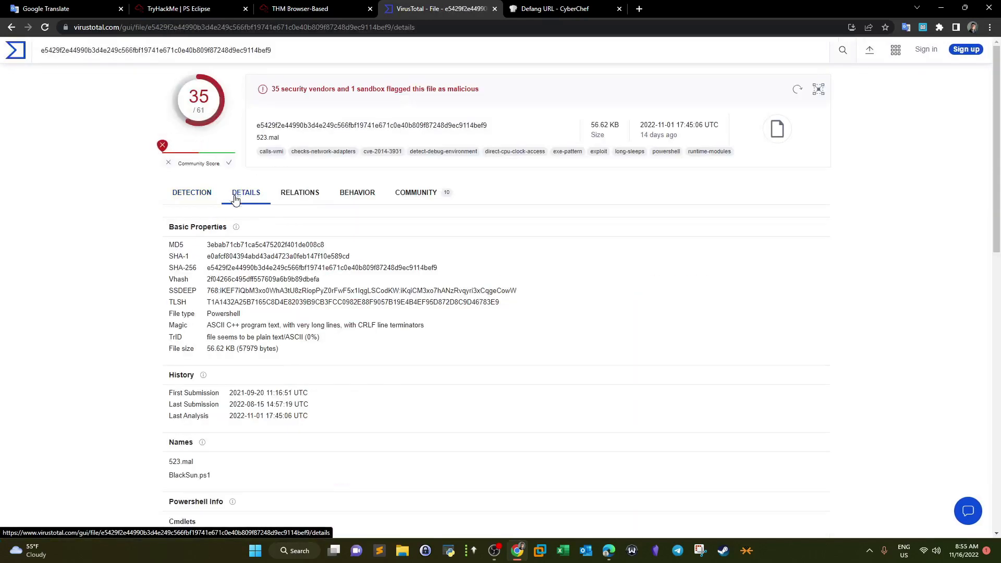
pyautogui.scroll(-2, 202, 266)
pyautogui.moveTo(164, 358)
pyautogui.mouseDown()
pyautogui.moveTo(210, 372)
pyautogui.moveTo(171, 378)
pyautogui.mouseUp()
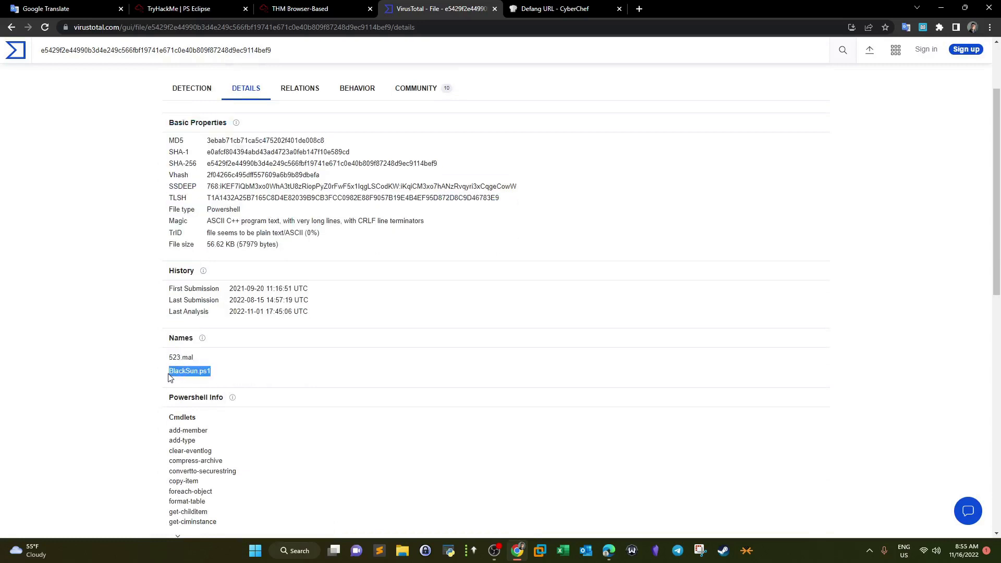
pyautogui.click(213, 376)
pyautogui.moveTo(219, 375); pyautogui.dragTo(167, 377)
# Return to Splunk and review the 06:39:32 event's TargetFilename along with the neighbouring .ps1 events.
pyautogui.click(305, 6)
pyautogui.click(427, 4)
pyautogui.click(331, 6)
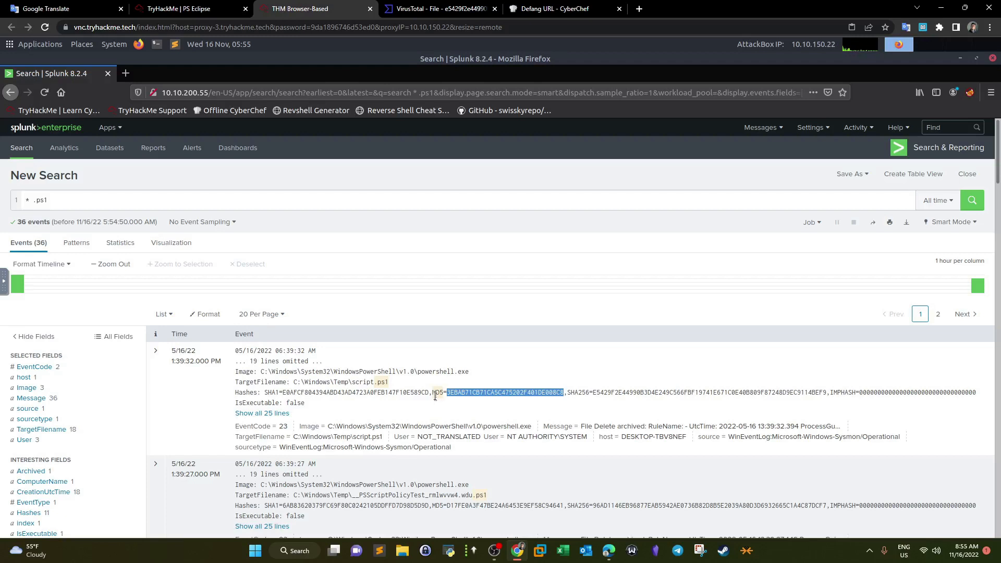
pyautogui.moveTo(352, 382); pyautogui.dragTo(387, 389)
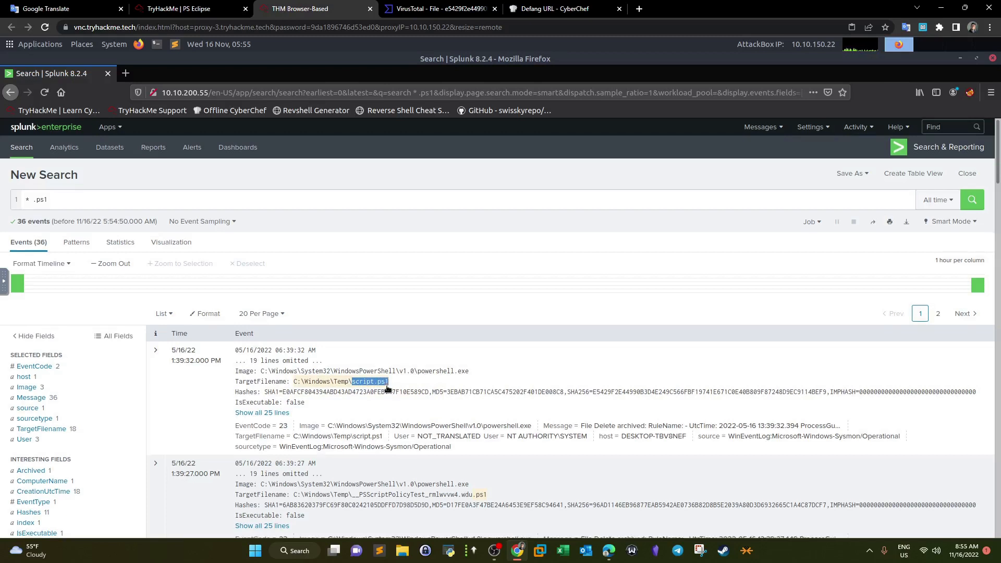
pyautogui.scroll(-2, 389, 381)
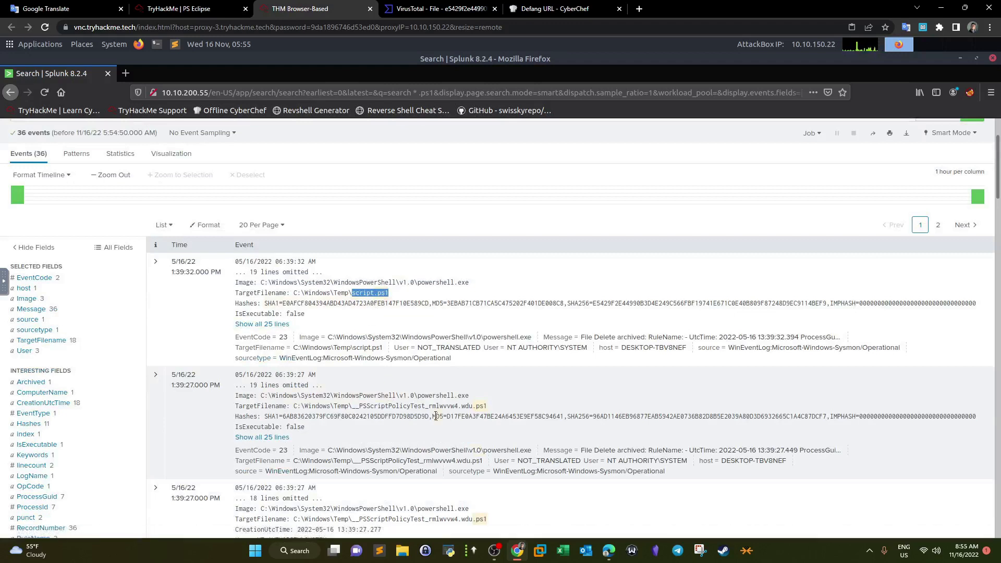
pyautogui.scroll(1, 417, 376)
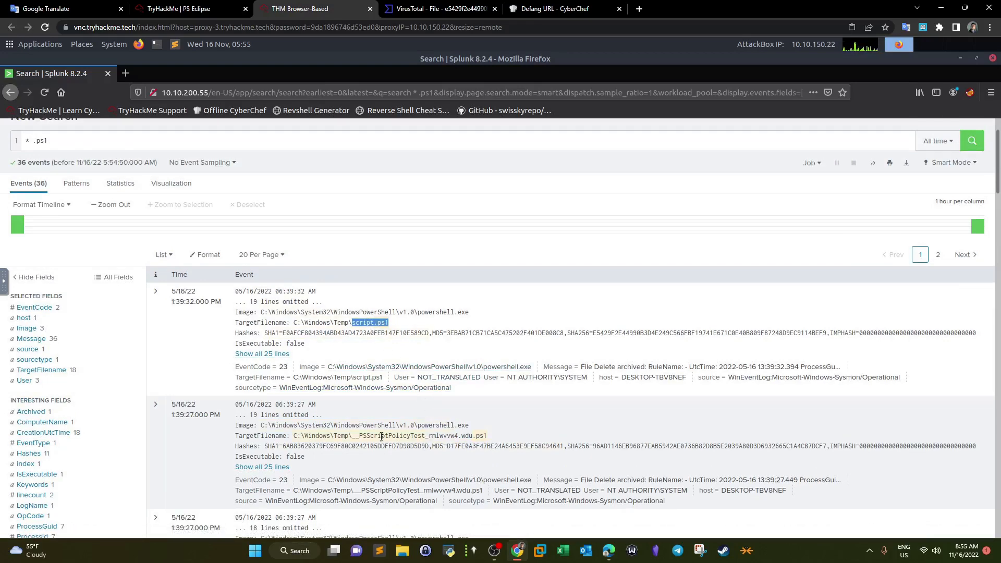
# Examine the PSScriptPolicyTest .ps1 names in the TargetFilename lines of the two 06:39:27 events.
pyautogui.moveTo(357, 437); pyautogui.dragTo(424, 437)
pyautogui.scroll(-3, 452, 443)
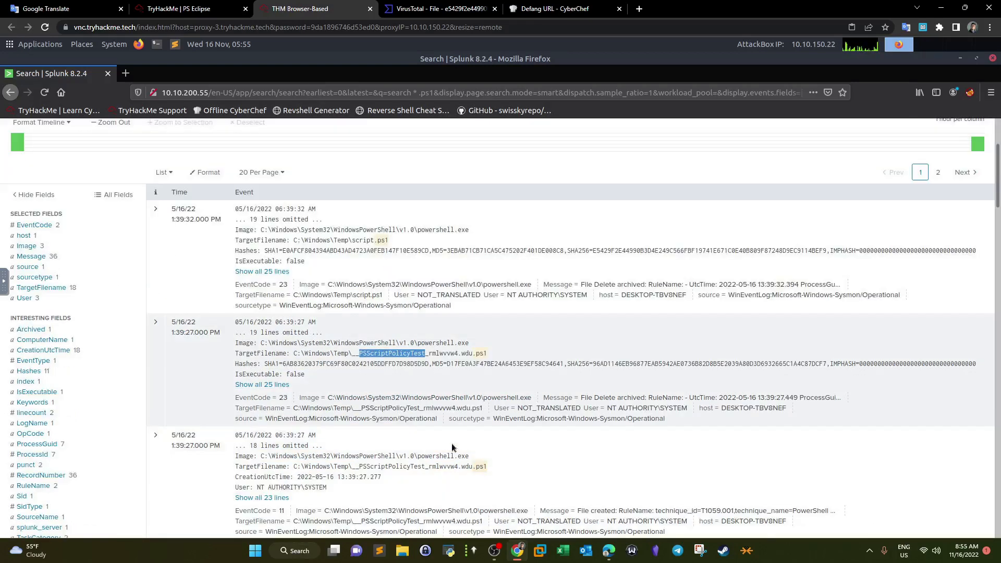
pyautogui.click(408, 461)
pyautogui.moveTo(359, 459); pyautogui.dragTo(414, 460)
pyautogui.scroll(-1, 470, 473)
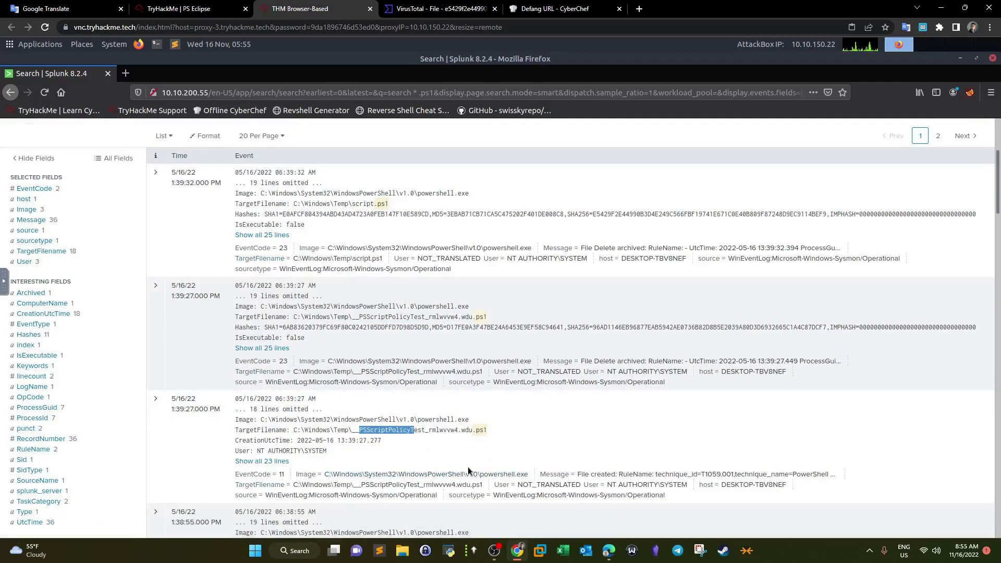
pyautogui.scroll(1, 468, 467)
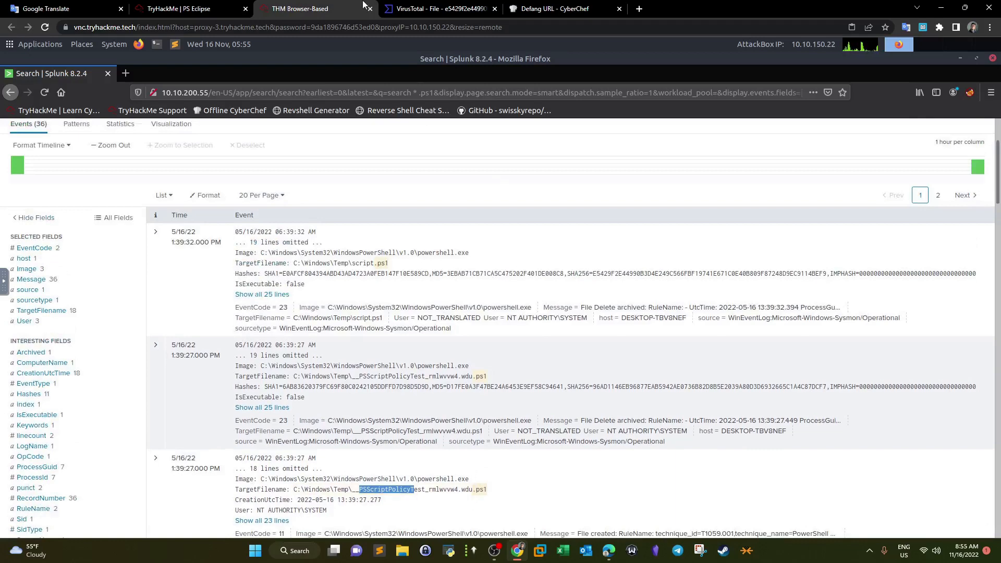
# Switch to the TryHackMe room and read the question about the full path of the saved ransom note.
pyautogui.click(243, 3)
pyautogui.moveTo(257, 418); pyautogui.dragTo(202, 423)
pyautogui.moveTo(203, 460); pyautogui.dragTo(417, 448)
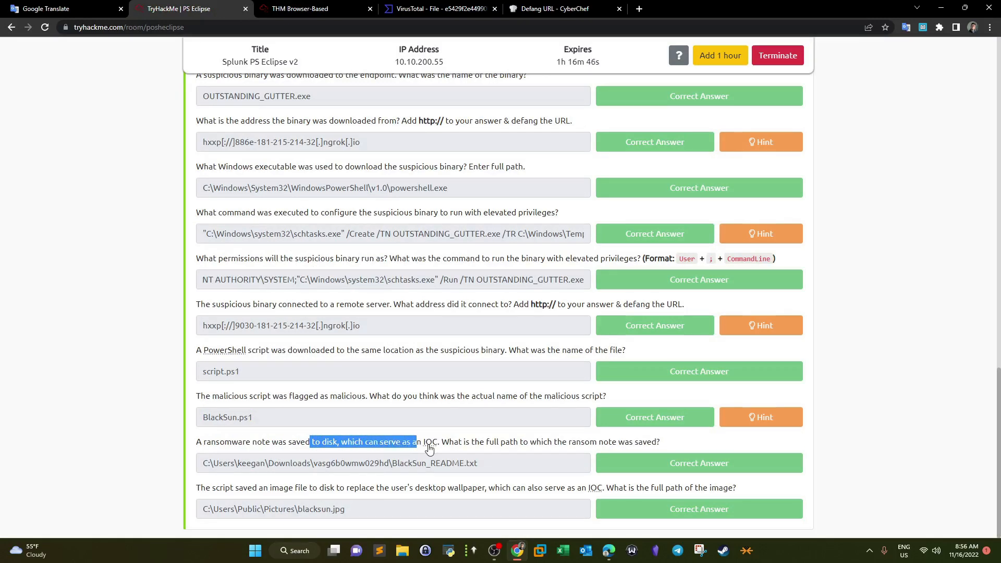
pyautogui.moveTo(450, 444); pyautogui.dragTo(577, 451)
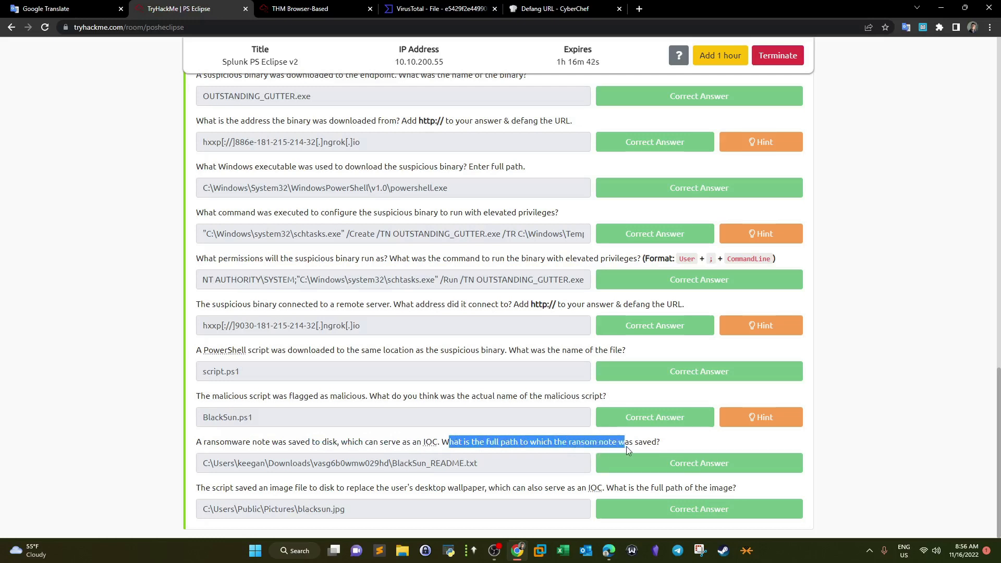
pyautogui.moveTo(626, 446); pyautogui.dragTo(672, 443)
pyautogui.click(494, 550)
pyautogui.click(276, 433)
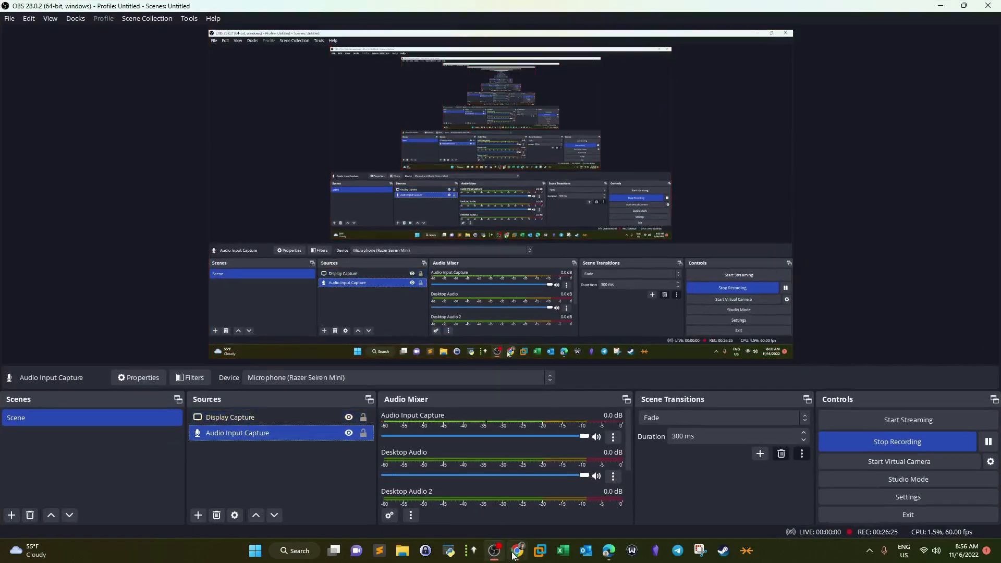
pyautogui.click(496, 551)
# Reread the ransom note question and review the answers to the two PowerShell script questions above it.
pyautogui.moveTo(447, 441); pyautogui.dragTo(527, 443)
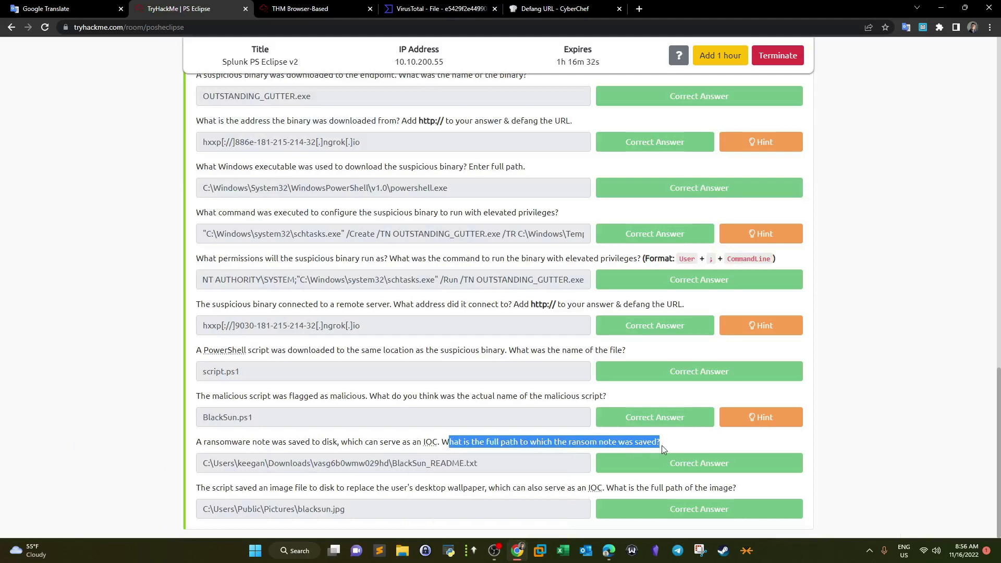
pyautogui.click(315, 6)
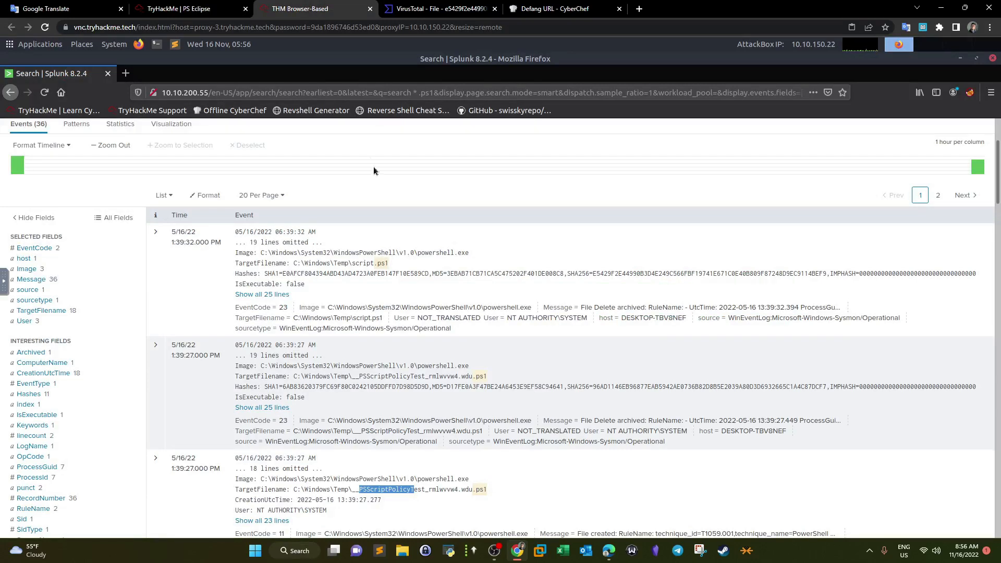
pyautogui.click(206, 7)
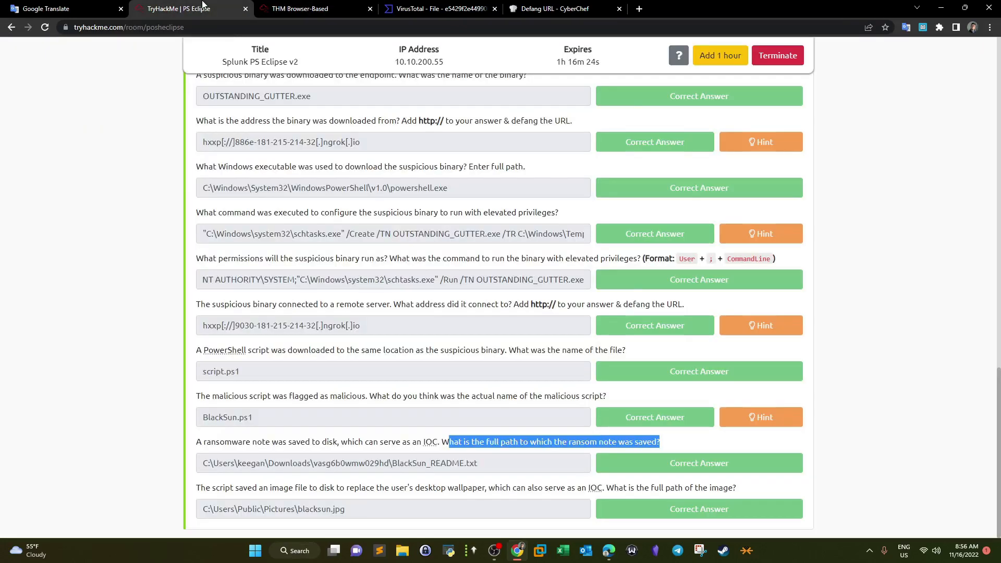
pyautogui.moveTo(500, 238); pyautogui.dragTo(399, 238)
pyautogui.moveTo(256, 372); pyautogui.dragTo(202, 373)
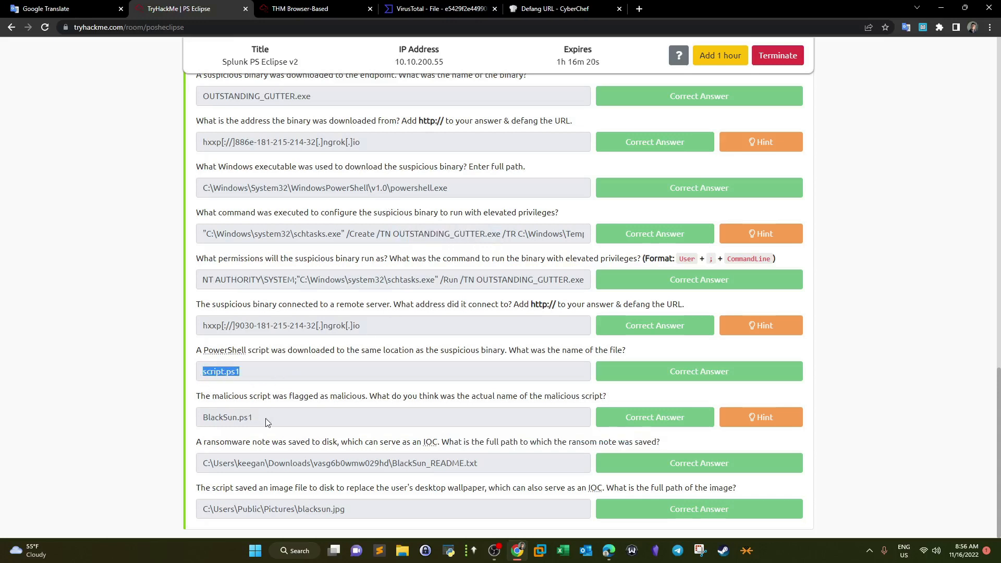
pyautogui.moveTo(258, 418); pyautogui.dragTo(212, 422)
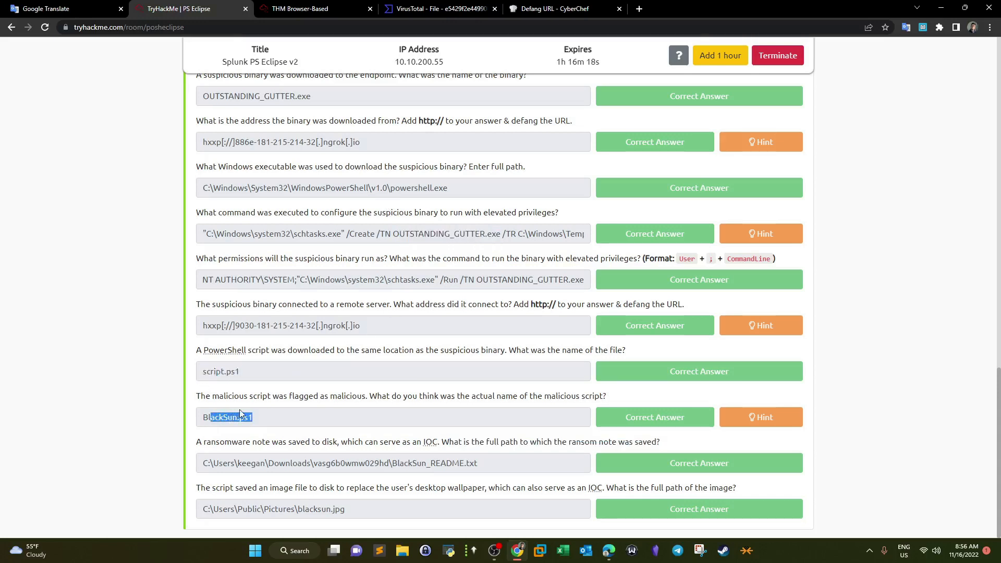
# Return to Splunk and search all events for .txt files with the query "* .txt".
pyautogui.click(328, 8)
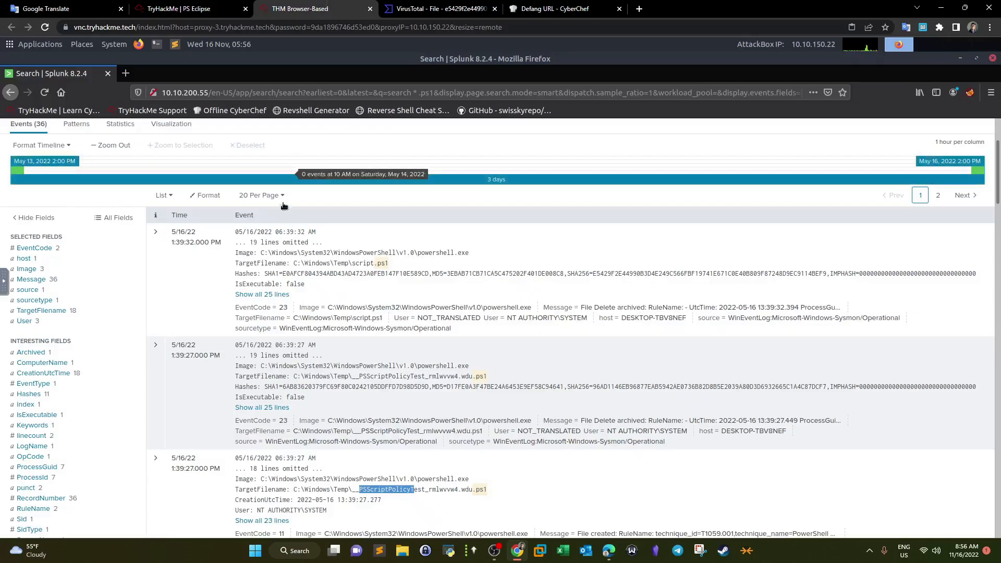
pyautogui.scroll(3, 284, 209)
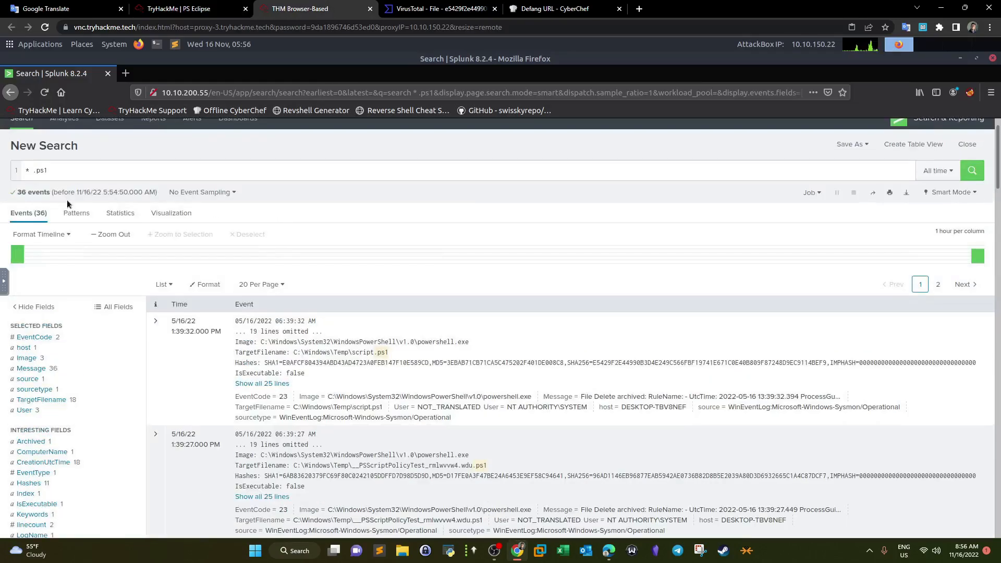
pyautogui.click(55, 176)
pyautogui.doubleClick(37, 175)
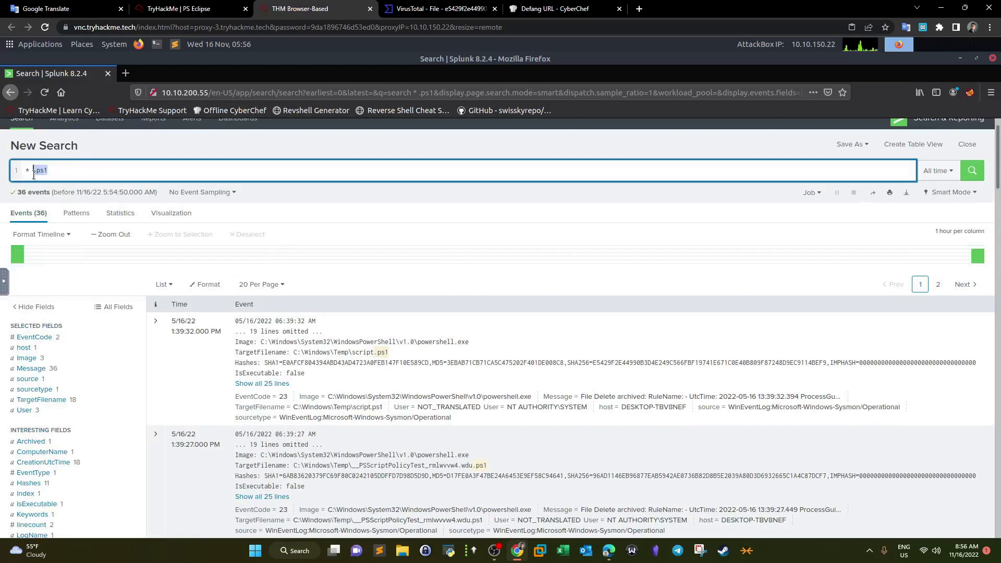
pyautogui.write('.txt')
pyautogui.press('Return')
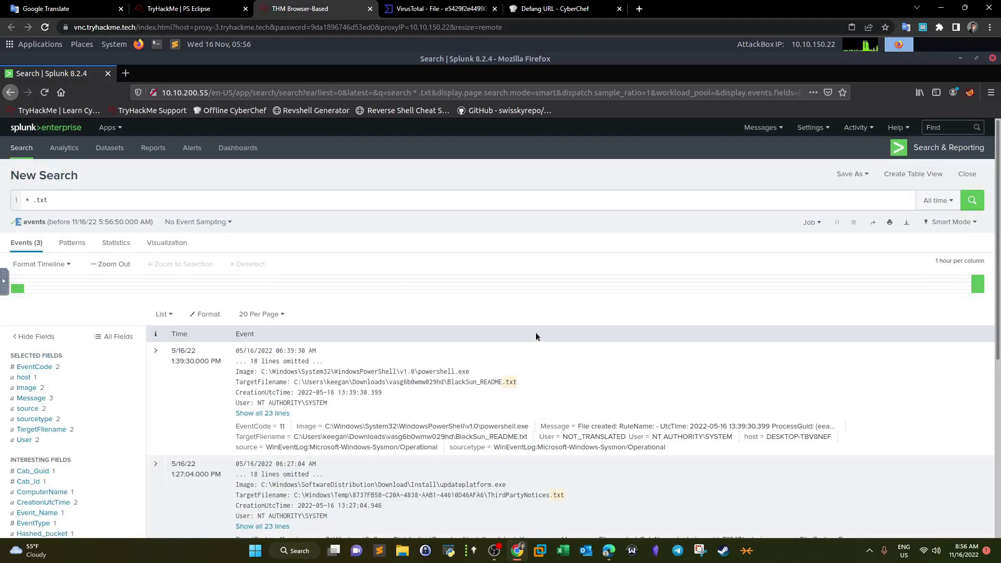
# Examine the TargetFilename paths in the .txt events for the ransom note saved to disk.
pyautogui.scroll(-2, 535, 337)
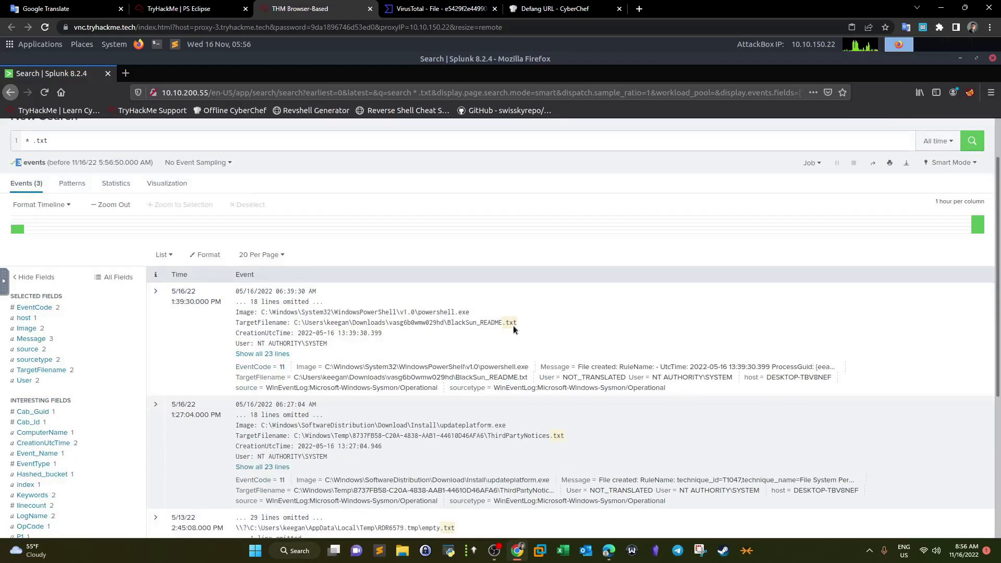
pyautogui.moveTo(517, 324); pyautogui.dragTo(304, 322)
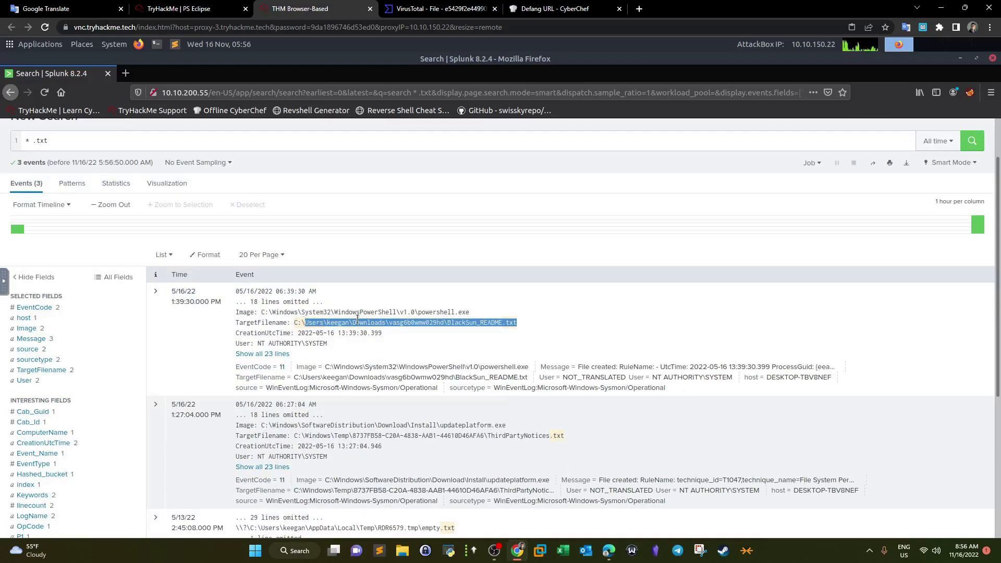
pyautogui.scroll(-3, 391, 376)
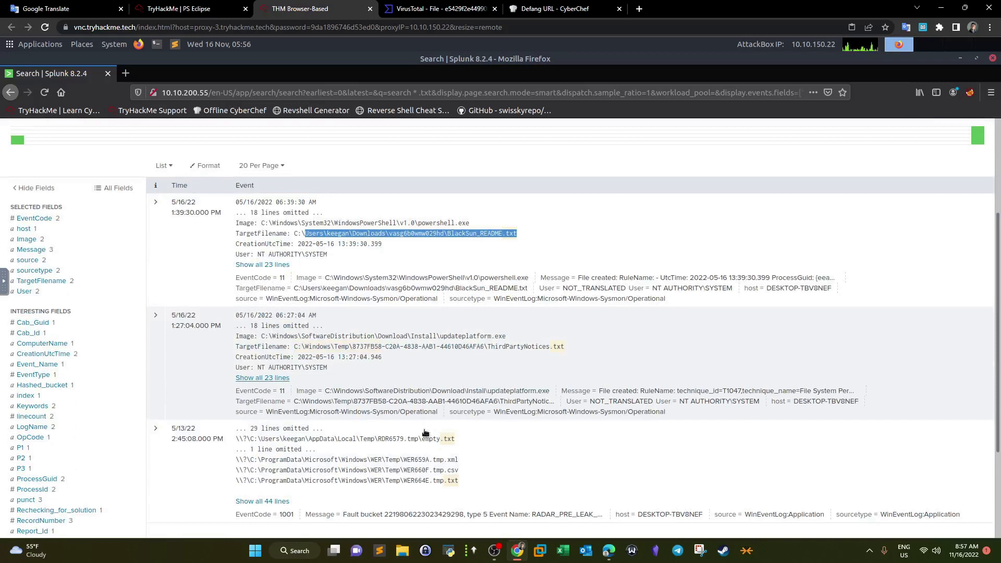
pyautogui.moveTo(570, 346); pyautogui.dragTo(337, 346)
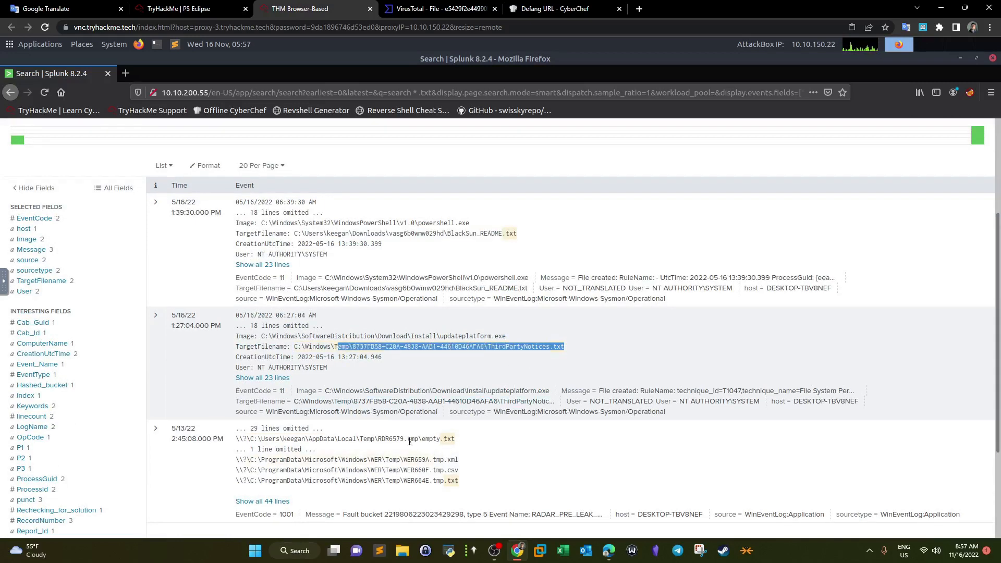
pyautogui.click(470, 162)
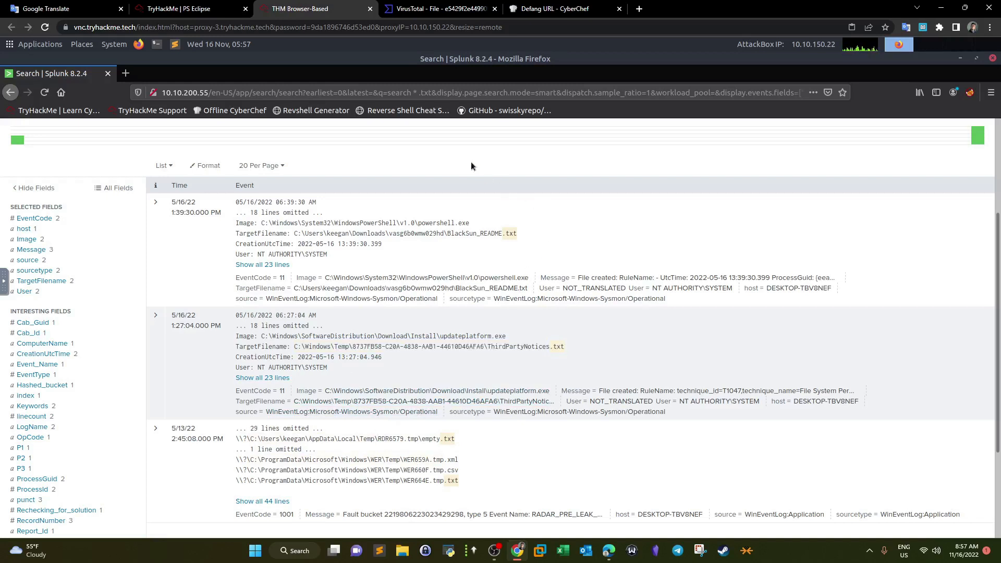
pyautogui.moveTo(519, 234); pyautogui.dragTo(455, 241)
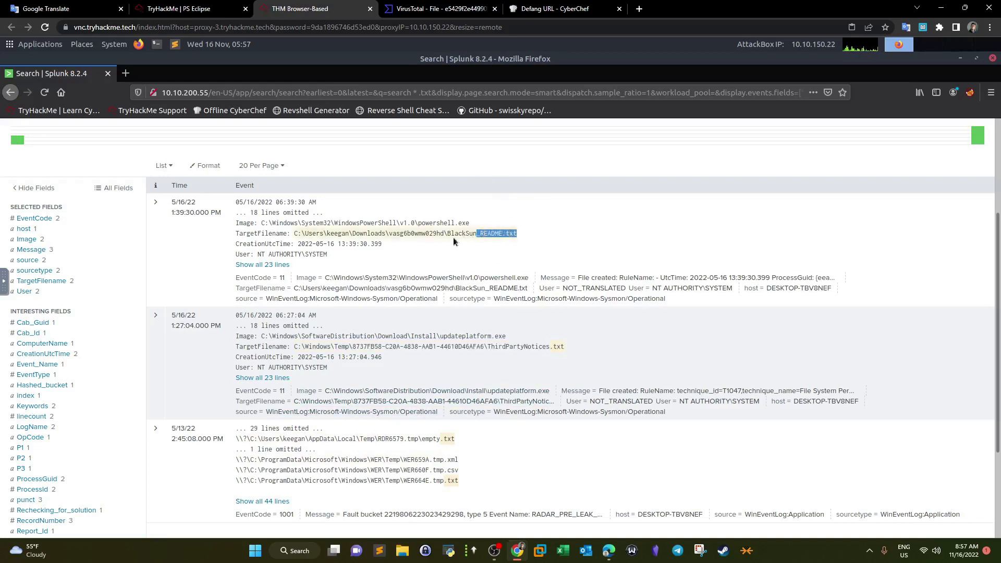
# Compare the ransom note path answered in TryHackMe with the TargetFilename of the 06:39:30 Splunk event.
pyautogui.click(179, 8)
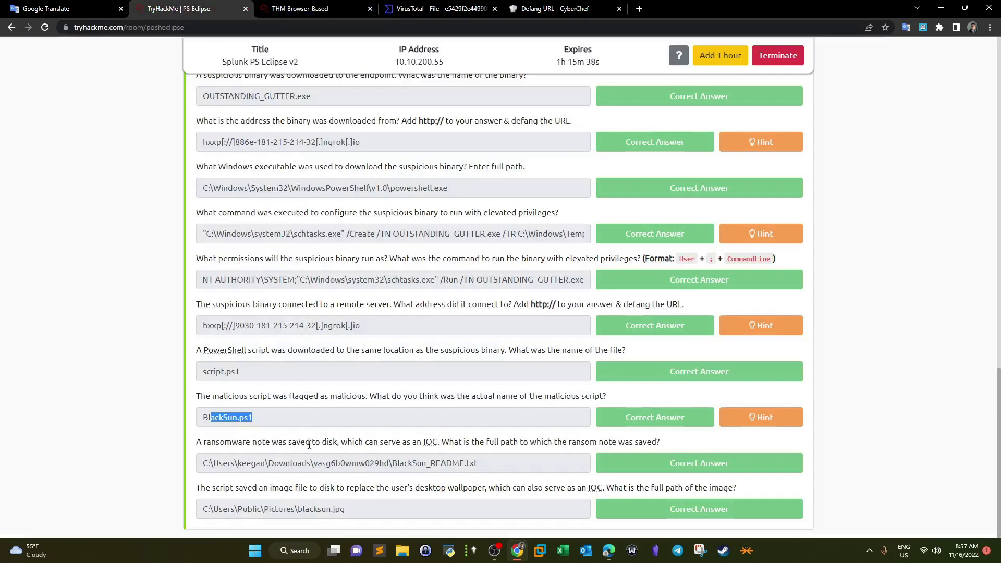
pyautogui.moveTo(488, 466); pyautogui.dragTo(180, 452)
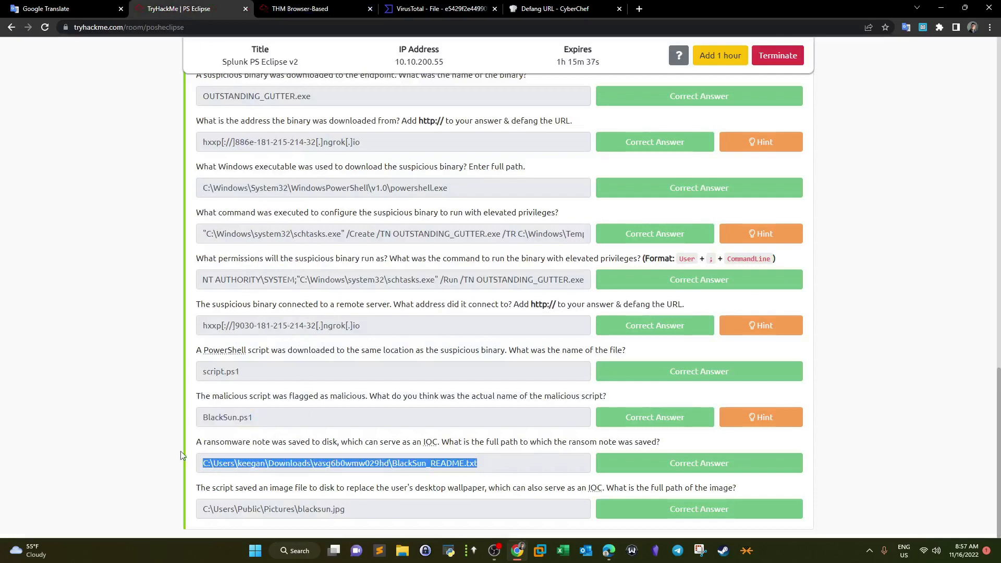
pyautogui.click(326, 4)
pyautogui.moveTo(527, 236); pyautogui.dragTo(295, 235)
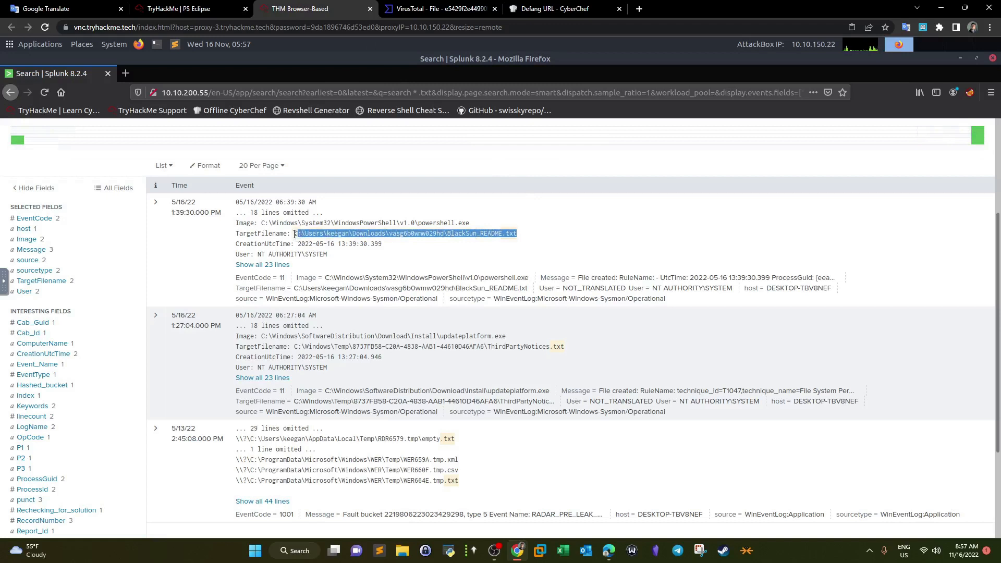
# Read the TryHackMe question about the desktop wallpaper image's full path and review its answer.
pyautogui.click(213, 11)
pyautogui.moveTo(205, 500); pyautogui.dragTo(684, 489)
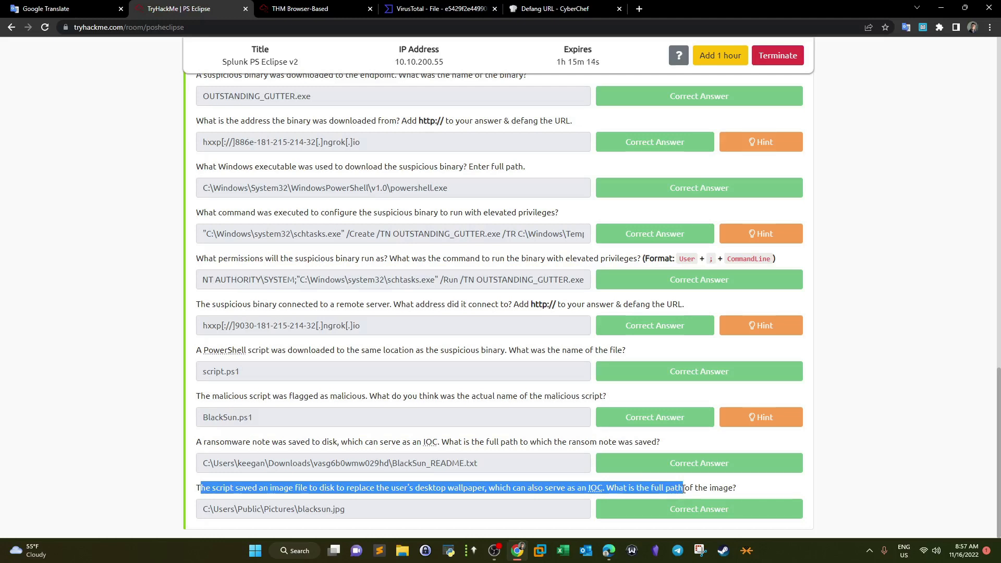
pyautogui.moveTo(342, 510); pyautogui.dragTo(208, 510)
# Search all Splunk events for .jpg files with the query "* .jpg".
pyautogui.click(323, 5)
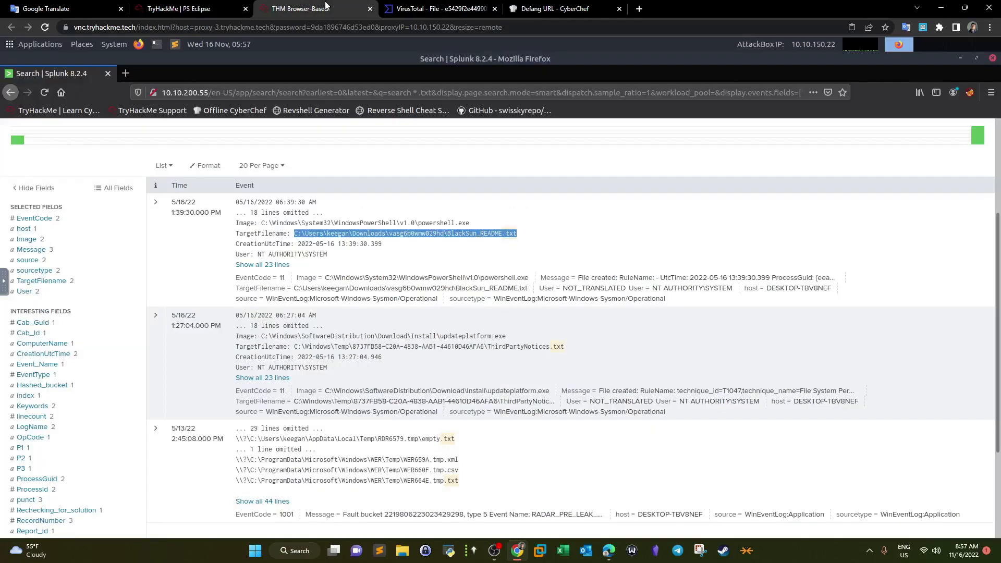
pyautogui.scroll(2, 347, 186)
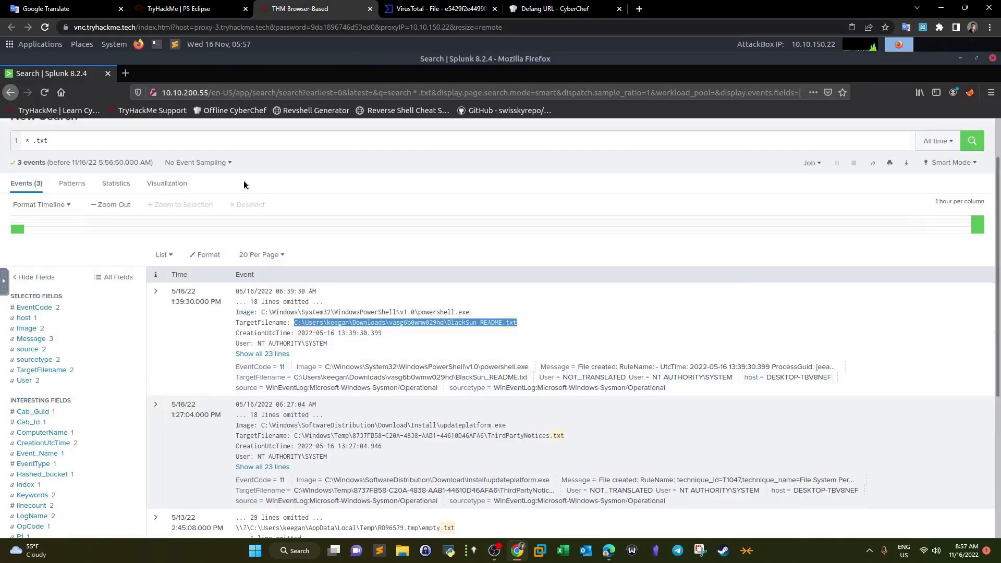
pyautogui.moveTo(39, 144); pyautogui.dragTo(62, 143)
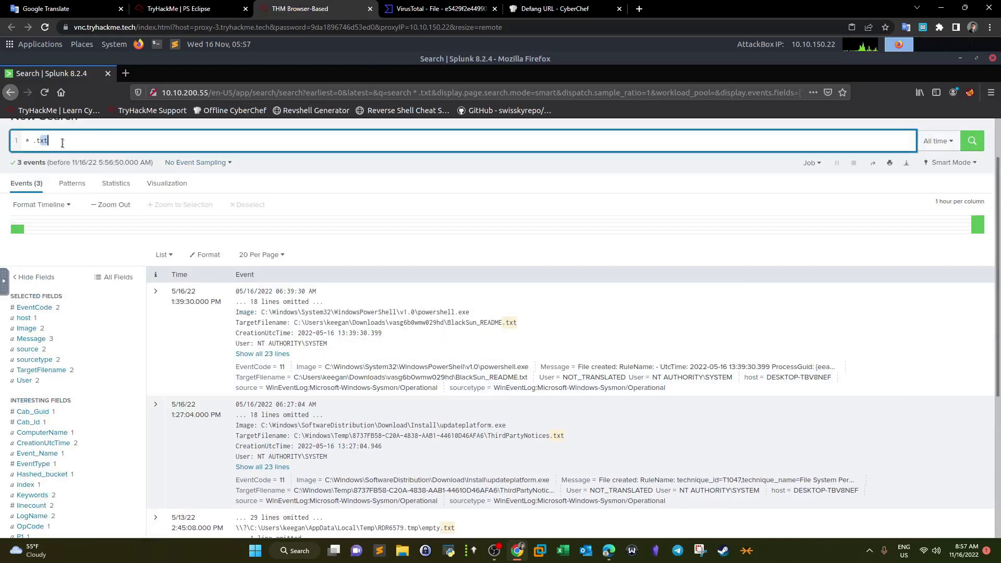
pyautogui.press('BackSpace')
pyautogui.write('ps1')
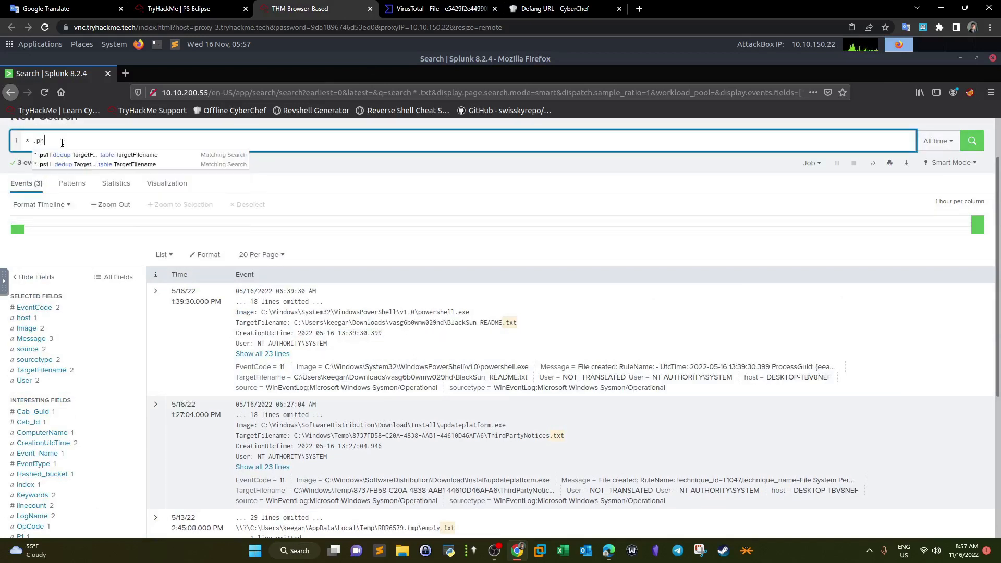
pyautogui.press('BackSpace')
pyautogui.press('BackSpace')
pyautogui.press('BackSpace')
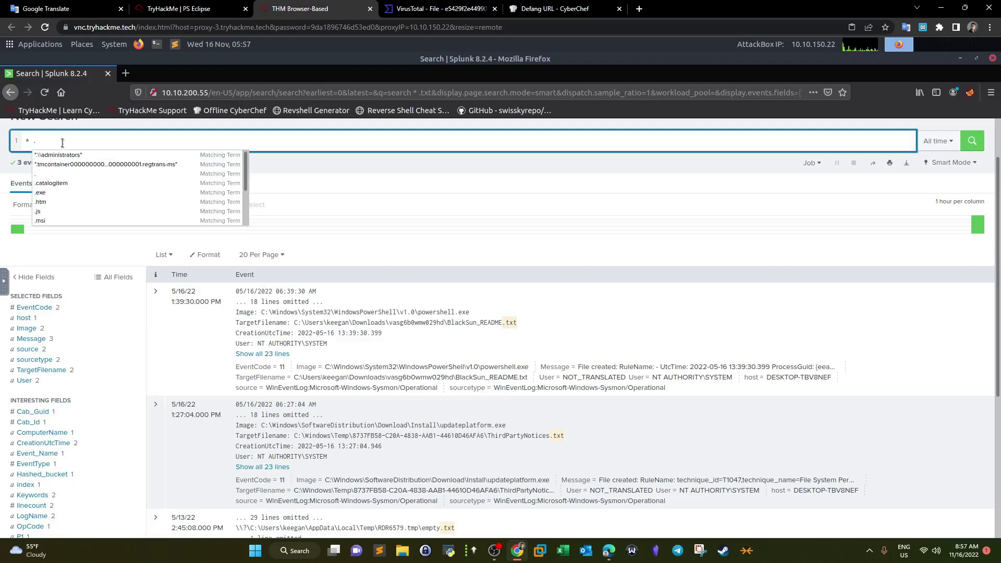
pyautogui.write('we')
pyautogui.press('BackSpace')
pyautogui.press('BackSpace')
pyautogui.write('jpg')
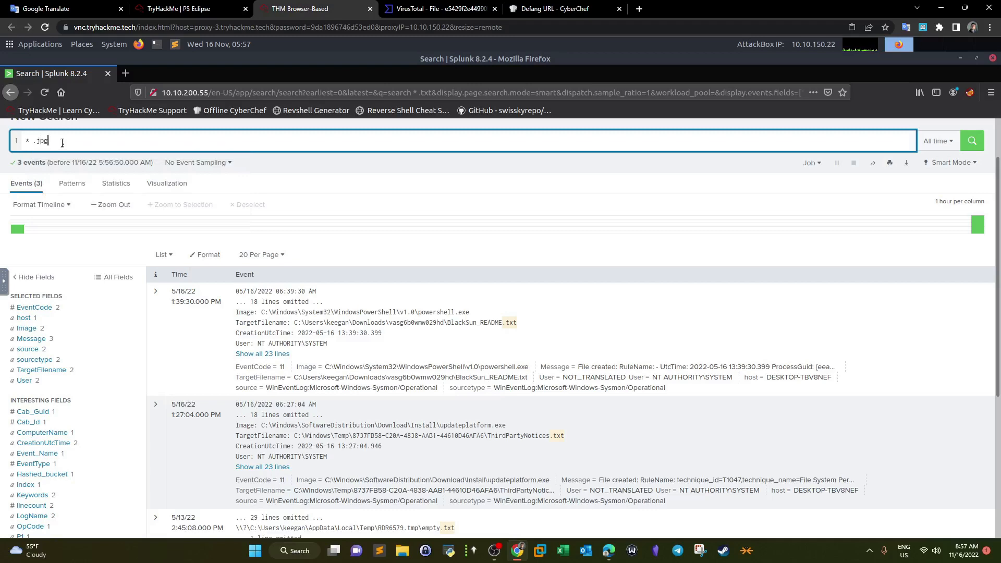
pyautogui.press('Return')
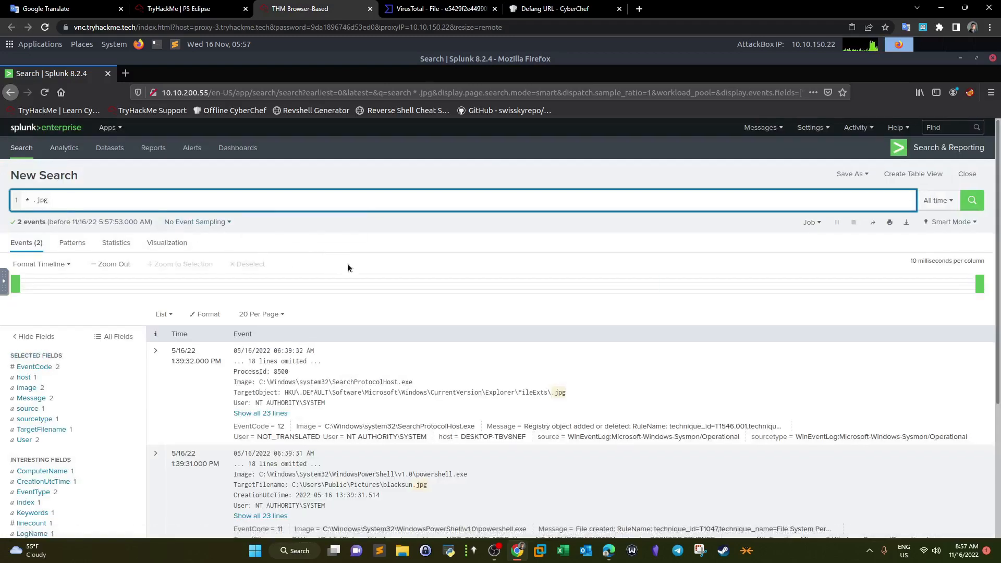
# Examine the 06:39:31 event's TargetFilename for the wallpaper image path and return to the TryHackMe room's scenario.
pyautogui.scroll(-2, 348, 264)
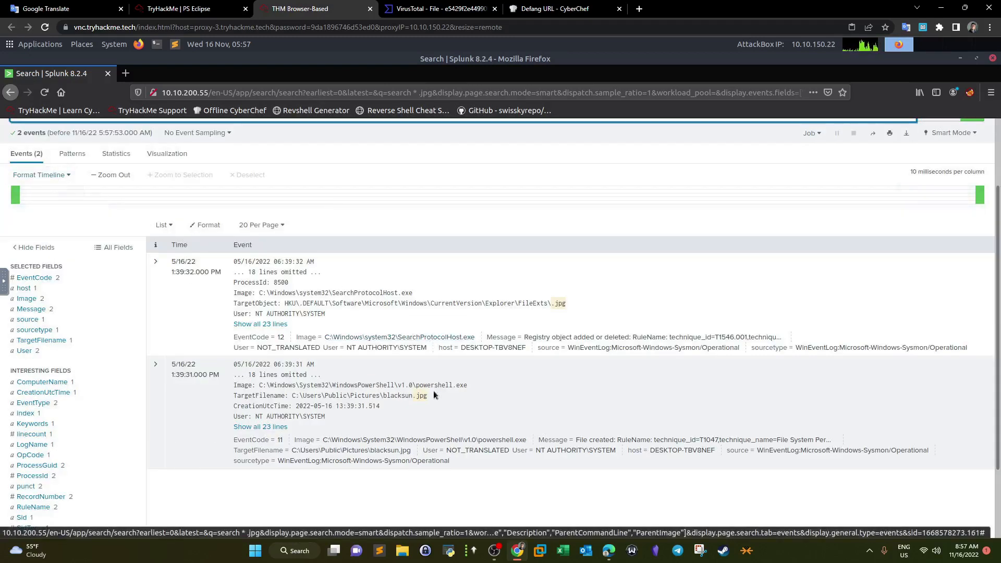
pyautogui.moveTo(439, 397); pyautogui.dragTo(291, 396)
pyautogui.click(179, 9)
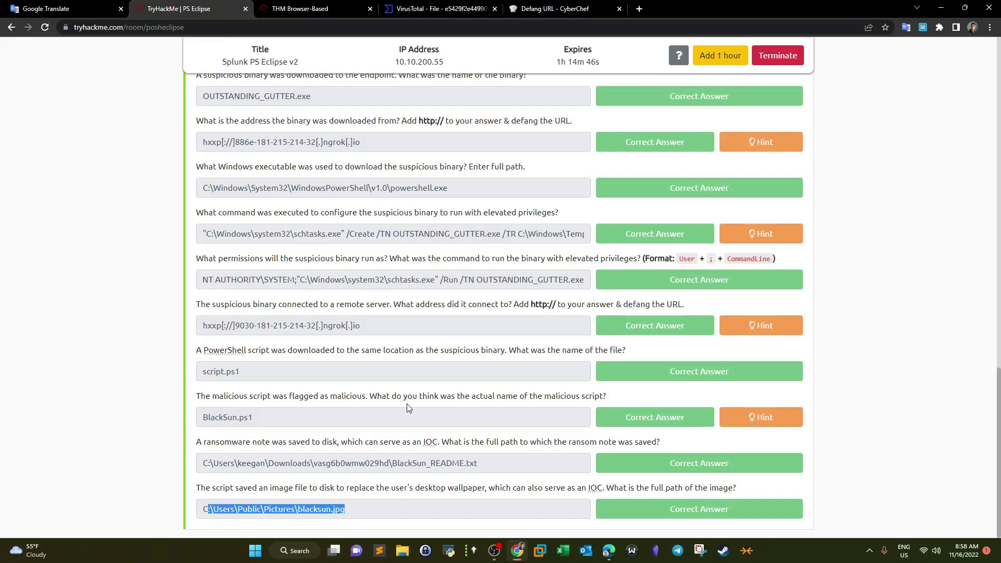
pyautogui.scroll(7, 408, 409)
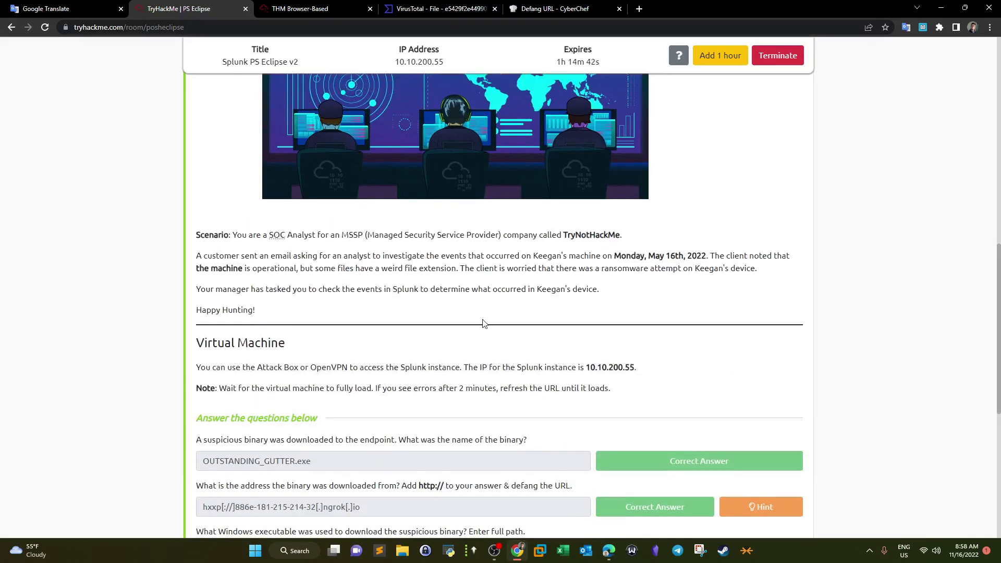
# Switch to the Obsidian notes library and open the Splunk note in the Cyber Security Manual's Blue Team folder.
pyautogui.click(656, 550)
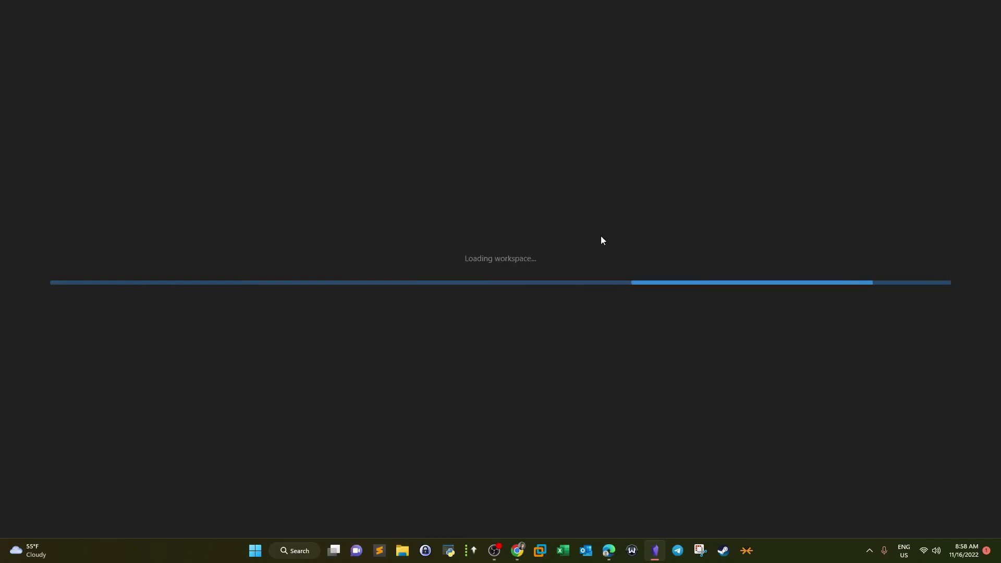
pyautogui.click(121, 105)
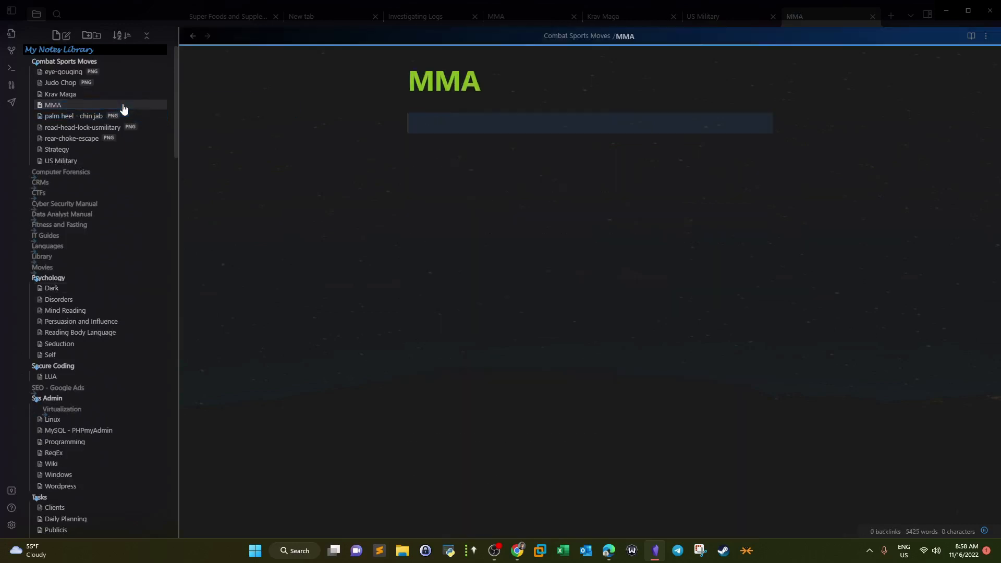
pyautogui.click(99, 214)
pyautogui.click(73, 235)
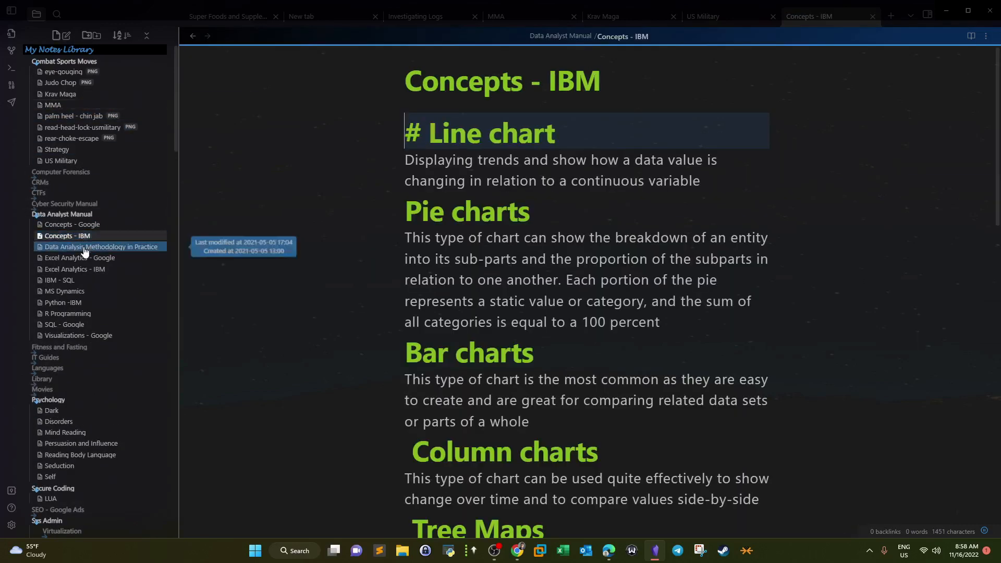
pyautogui.click(32, 203)
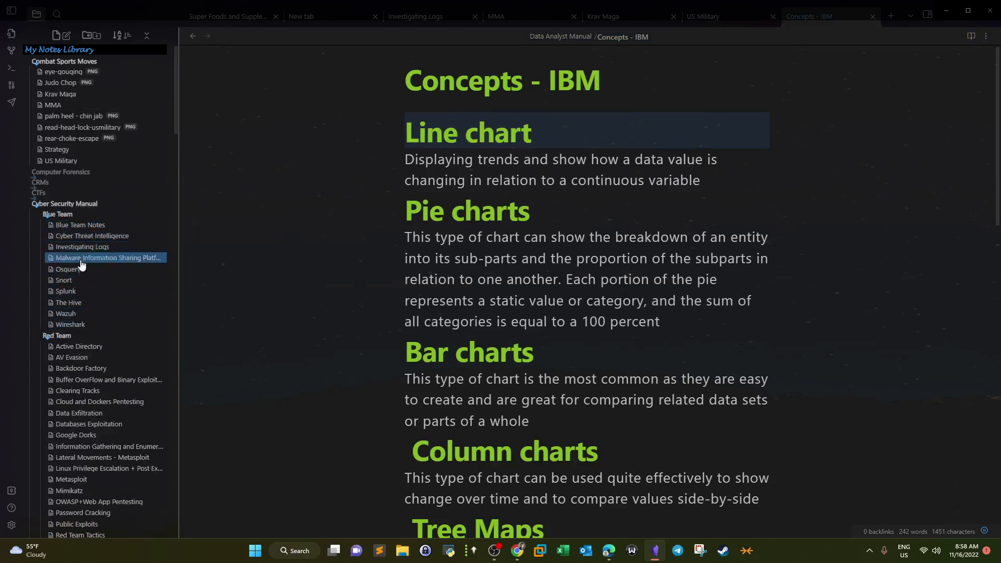
pyautogui.click(87, 294)
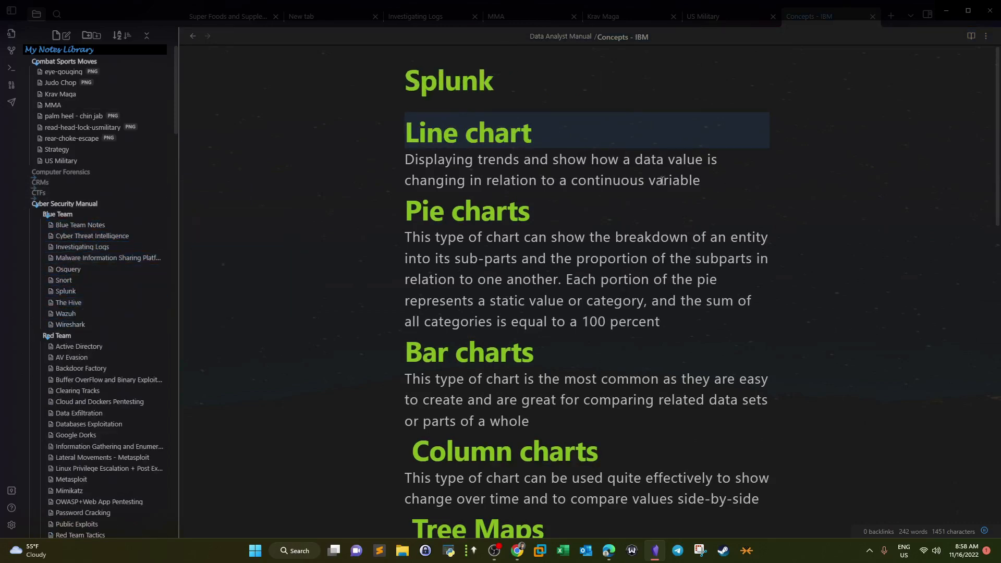
# Skim the Splunk note from the Suricata IDS logs section through Parsing DNS, and return to the TryHackMe PS Eclipse room.
pyautogui.moveTo(996, 63); pyautogui.dragTo(988, 111)
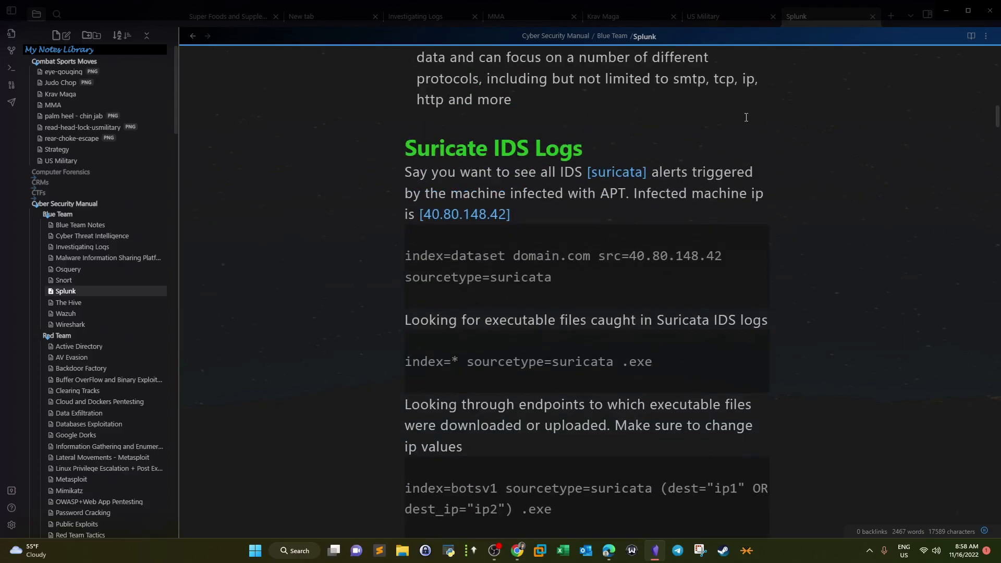
pyautogui.moveTo(498, 150); pyautogui.dragTo(755, 140)
pyautogui.moveTo(997, 124); pyautogui.dragTo(985, 328)
pyautogui.scroll(-15, 986, 327)
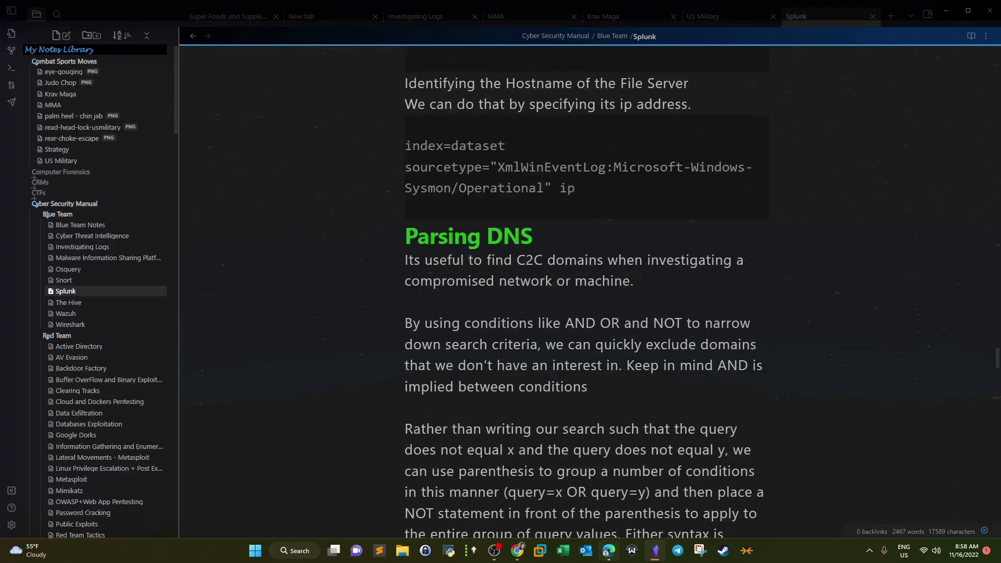
pyautogui.click(656, 550)
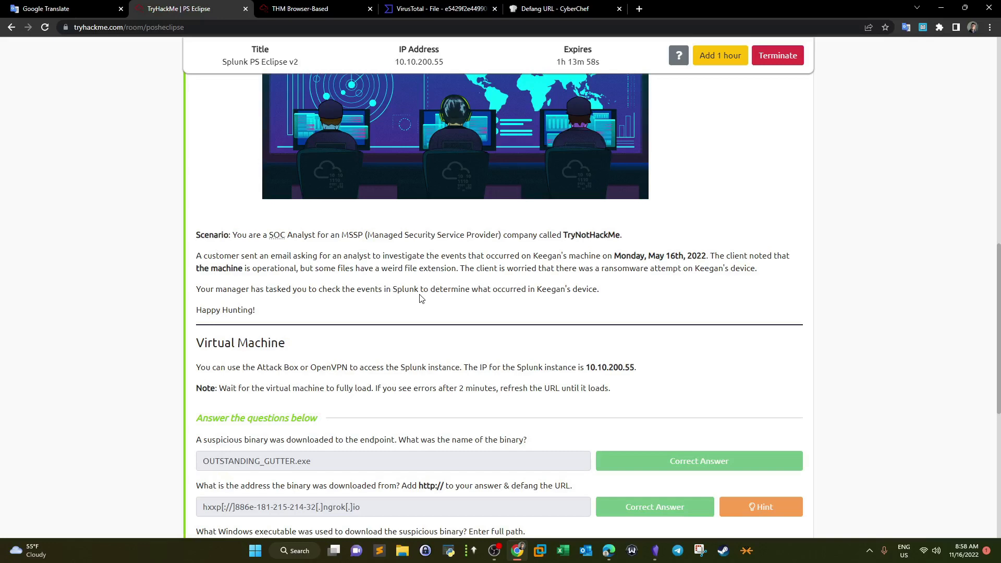
pyautogui.scroll(4, 422, 299)
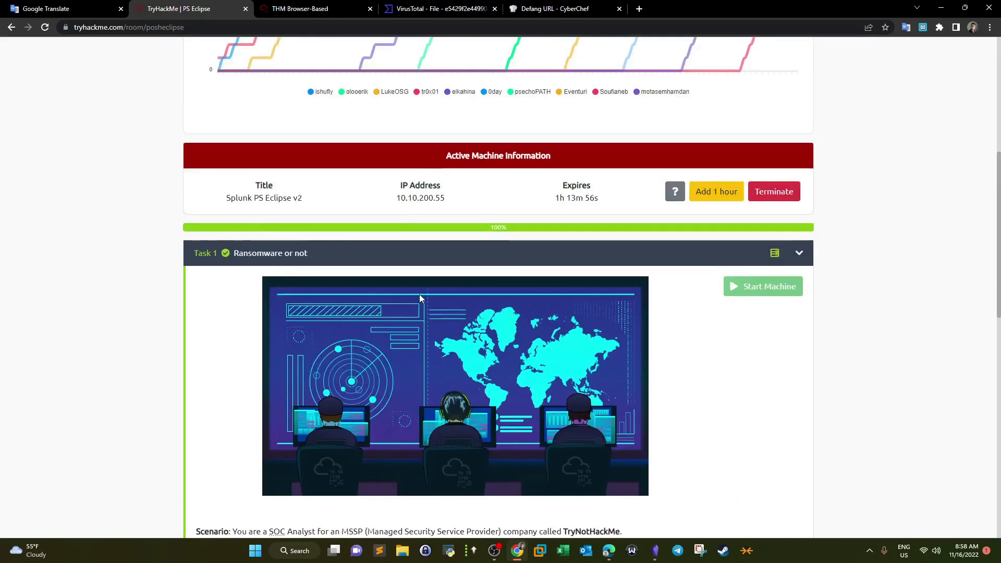